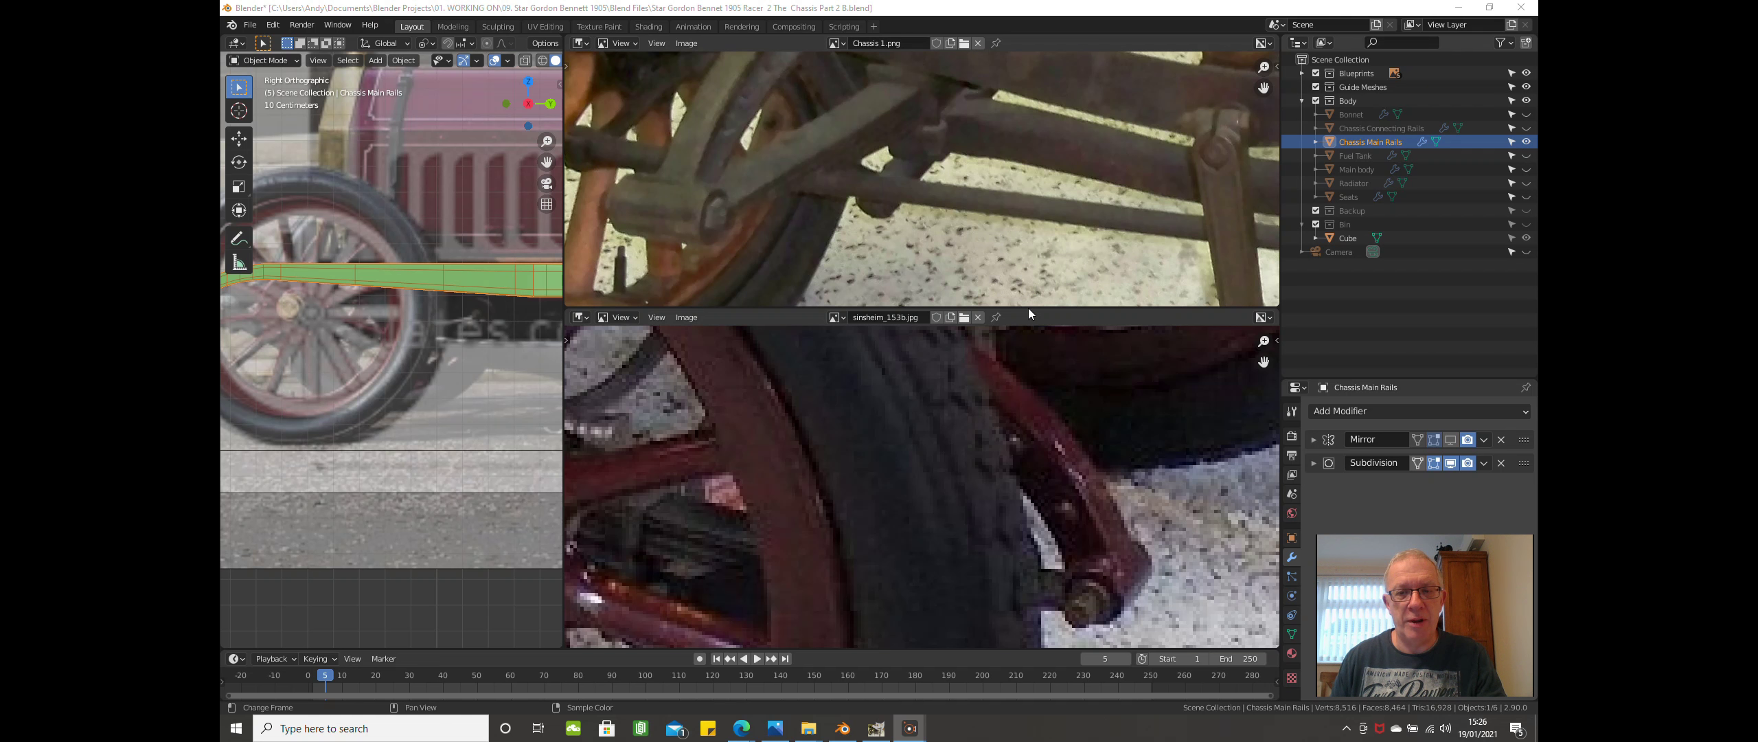
Enlarge the upper Chassis 1 photo panel and zoom in and out to study the front spring mount.
left_click(1027, 306)
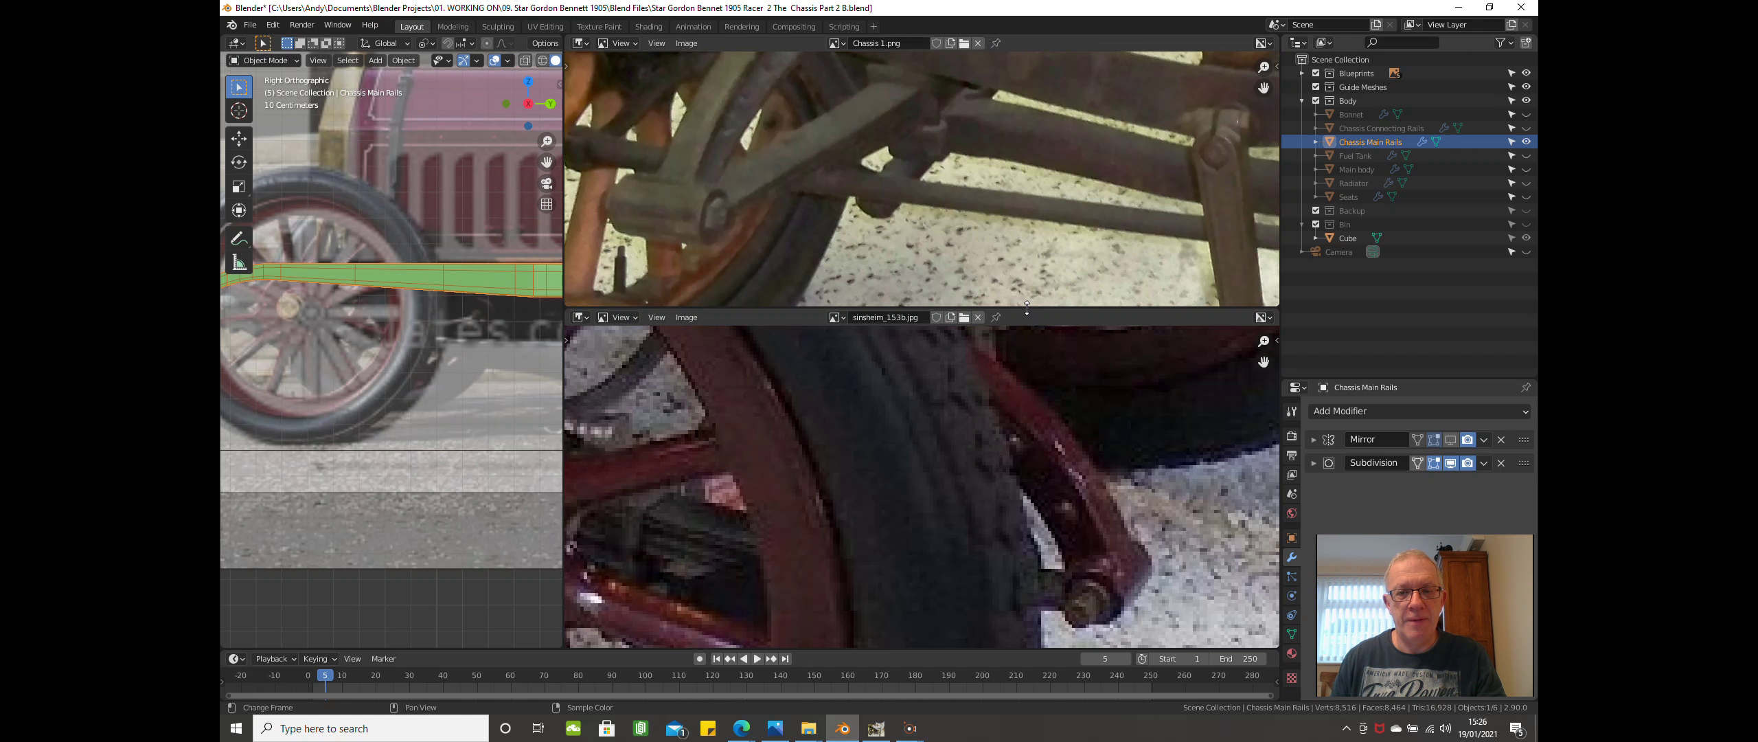
left_click_drag(1027, 307, 1014, 631)
scroll(983, 451, "up", 2)
scroll(977, 445, "up", 2)
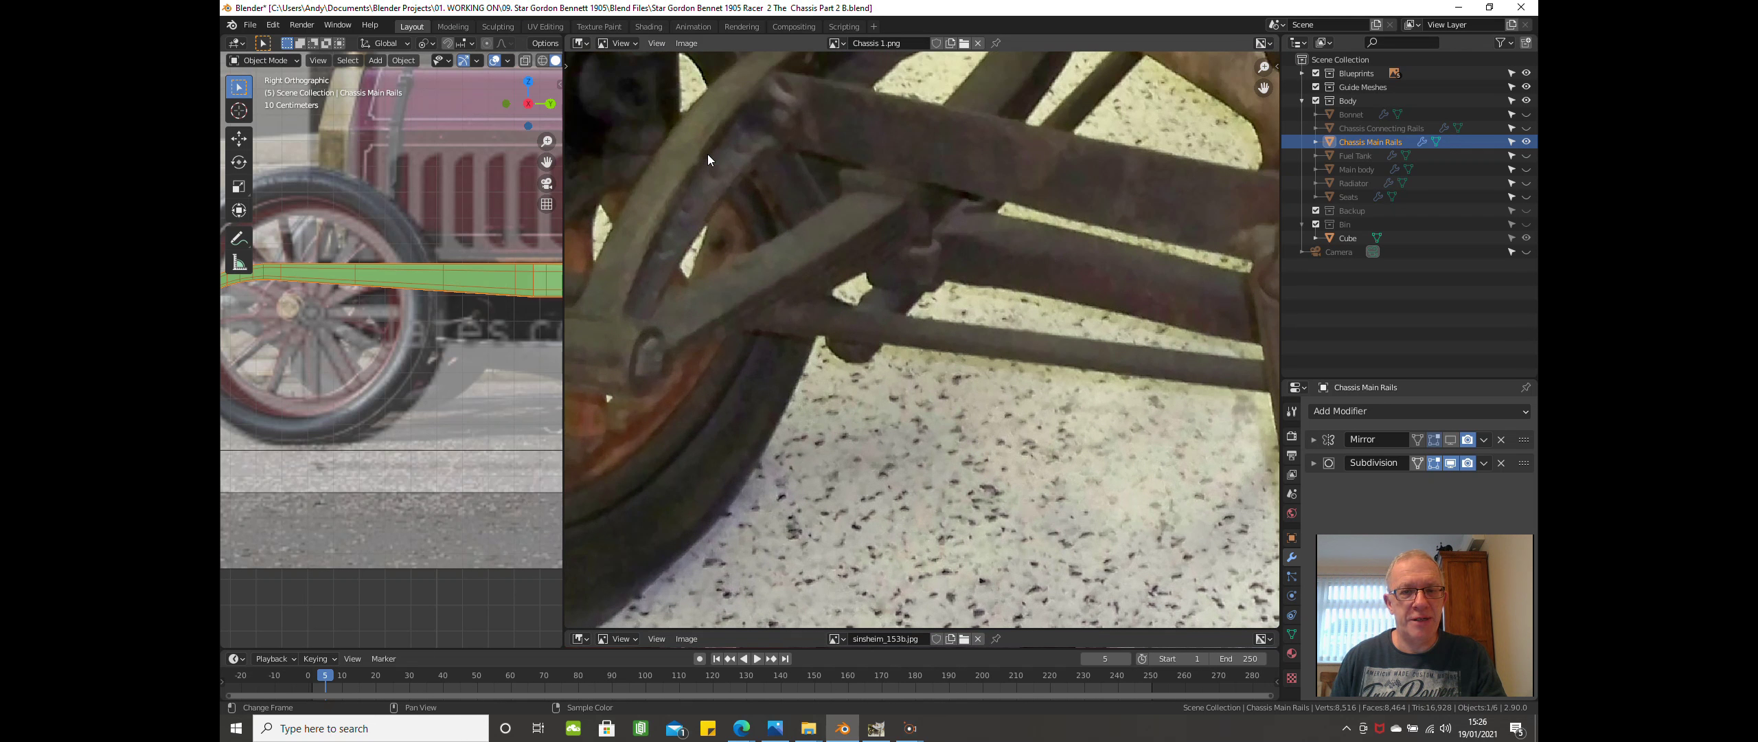
scroll(618, 320, "down", 2)
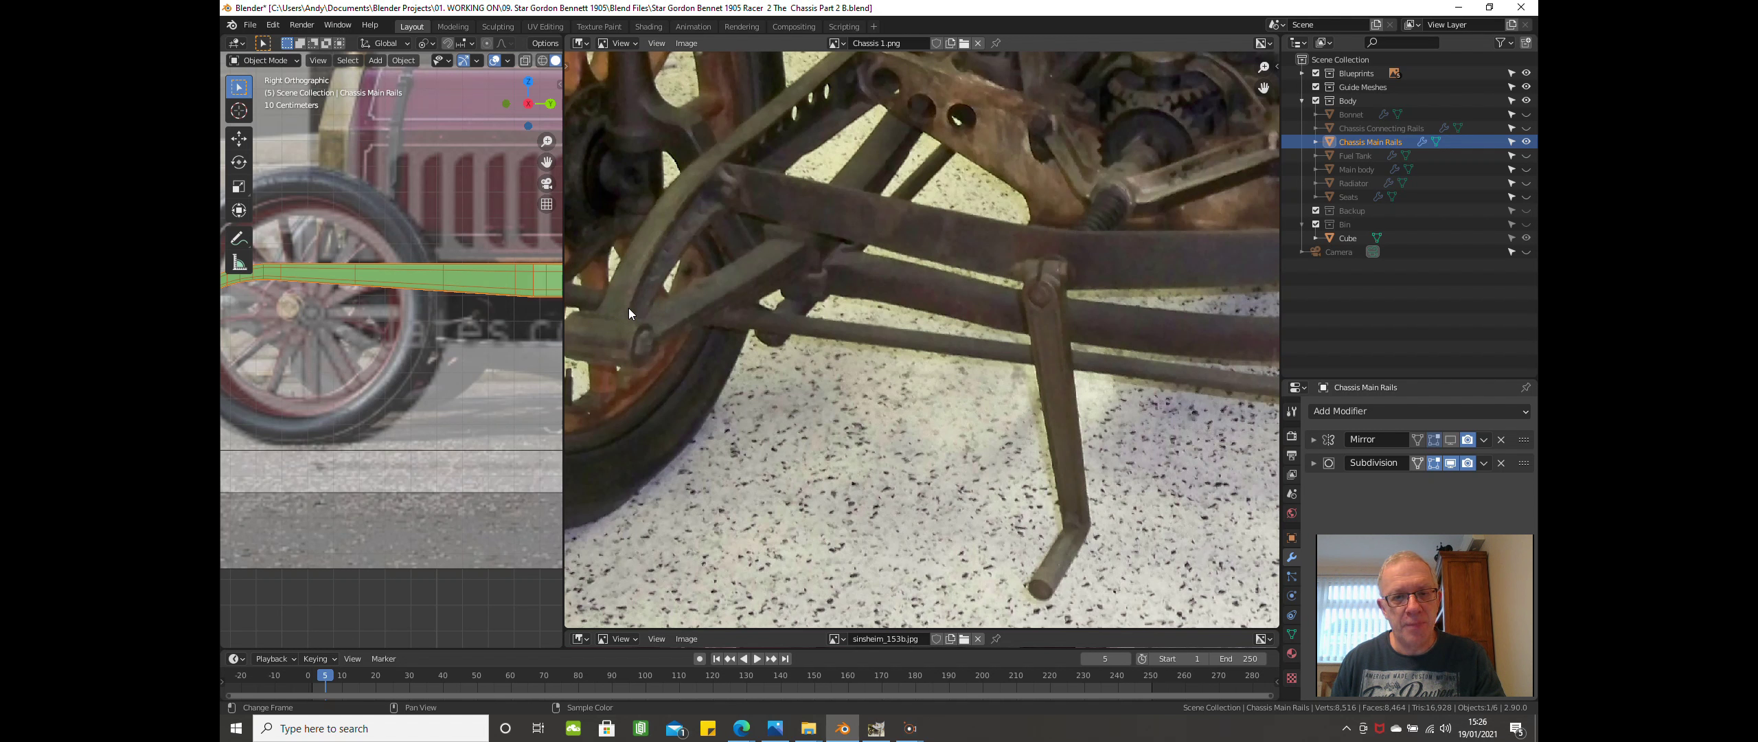
scroll(697, 302, "down", 2)
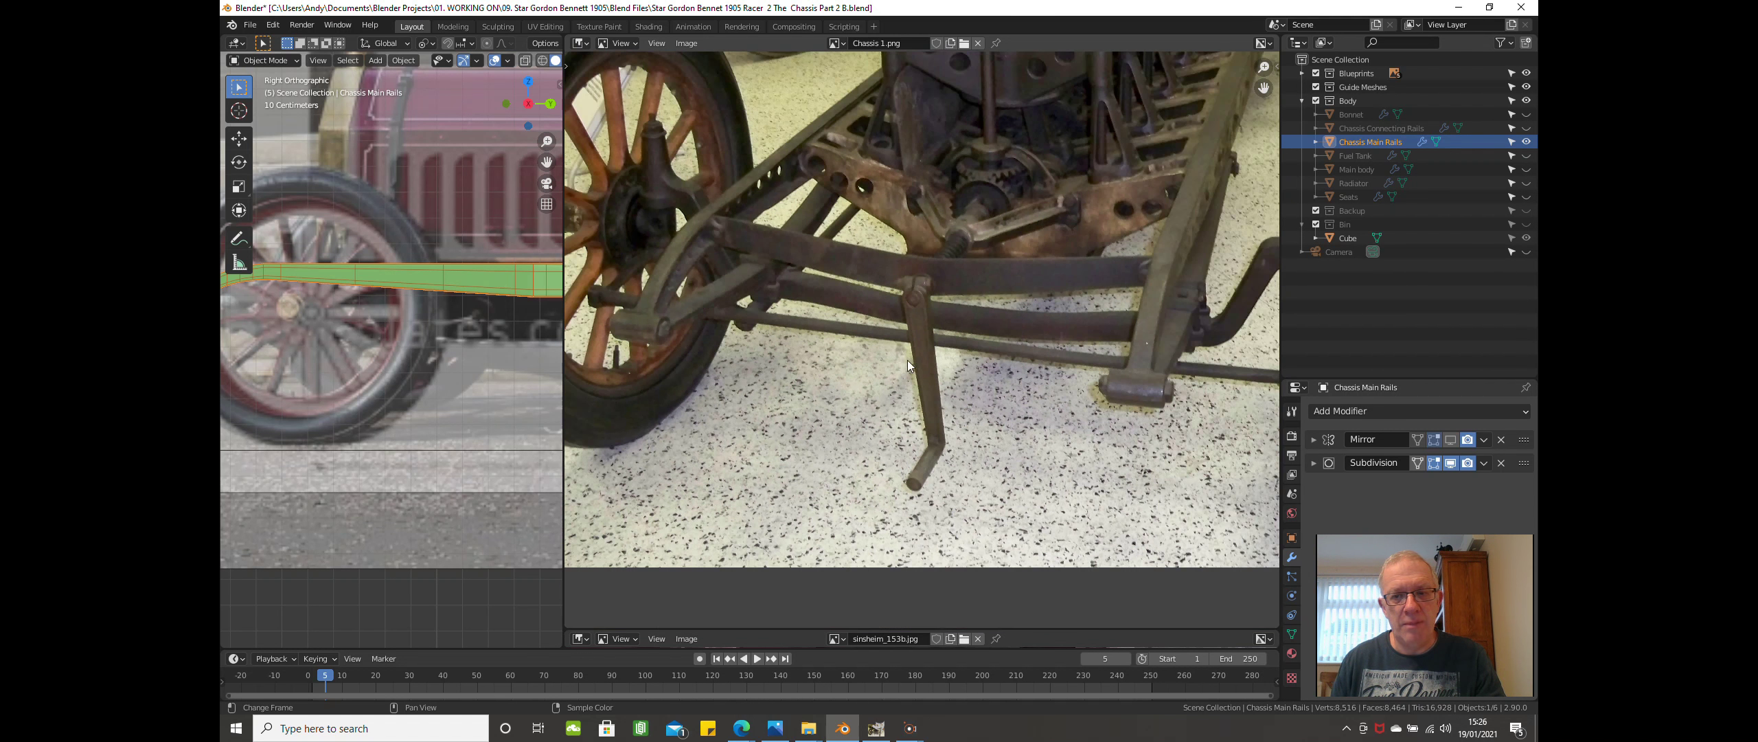
scroll(1100, 392, "up", 4)
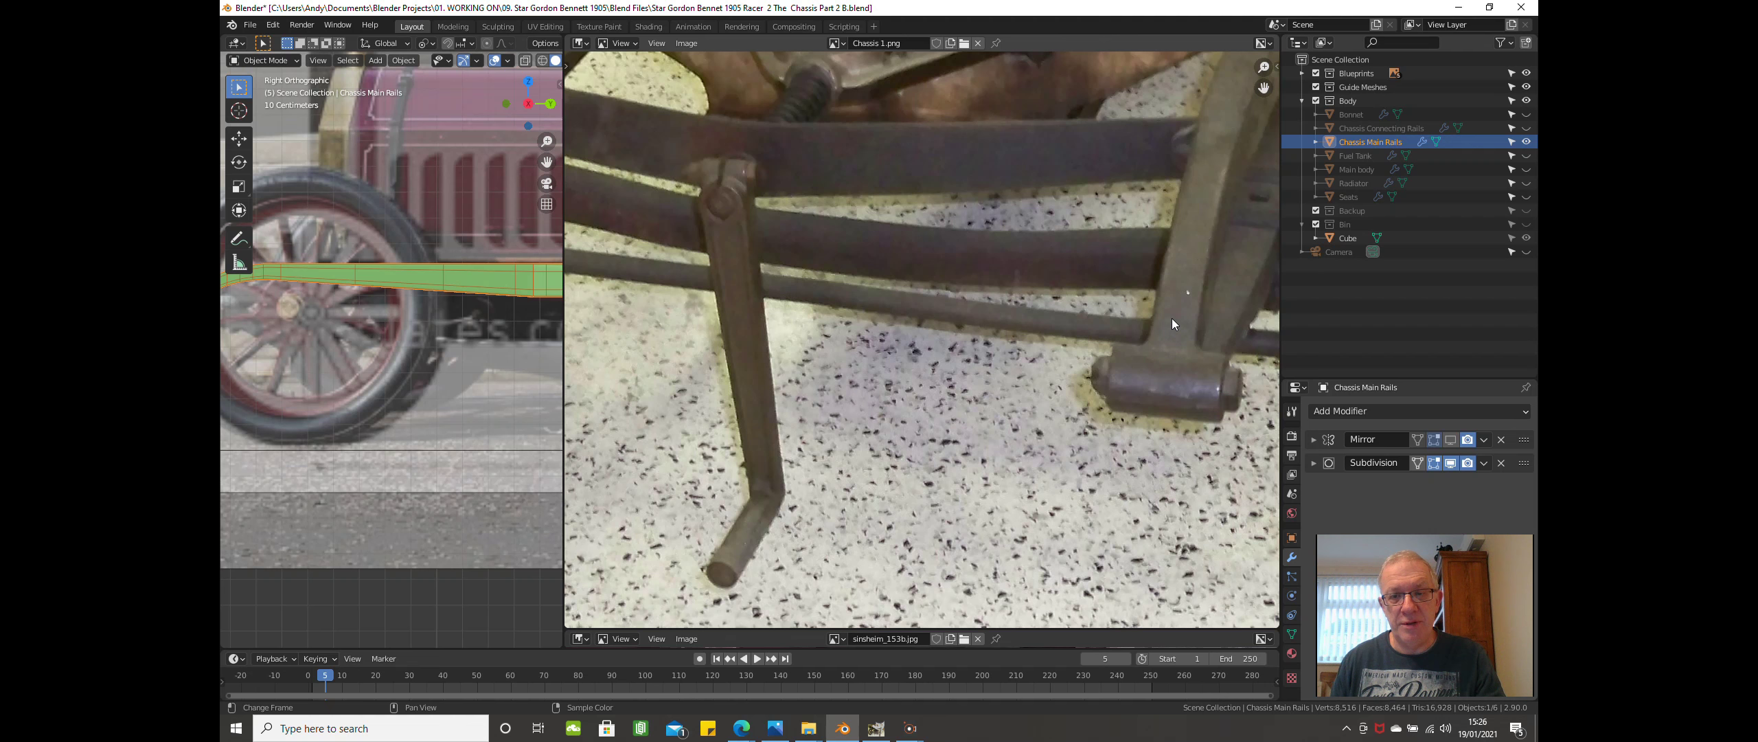
scroll(1161, 354, "down", 2)
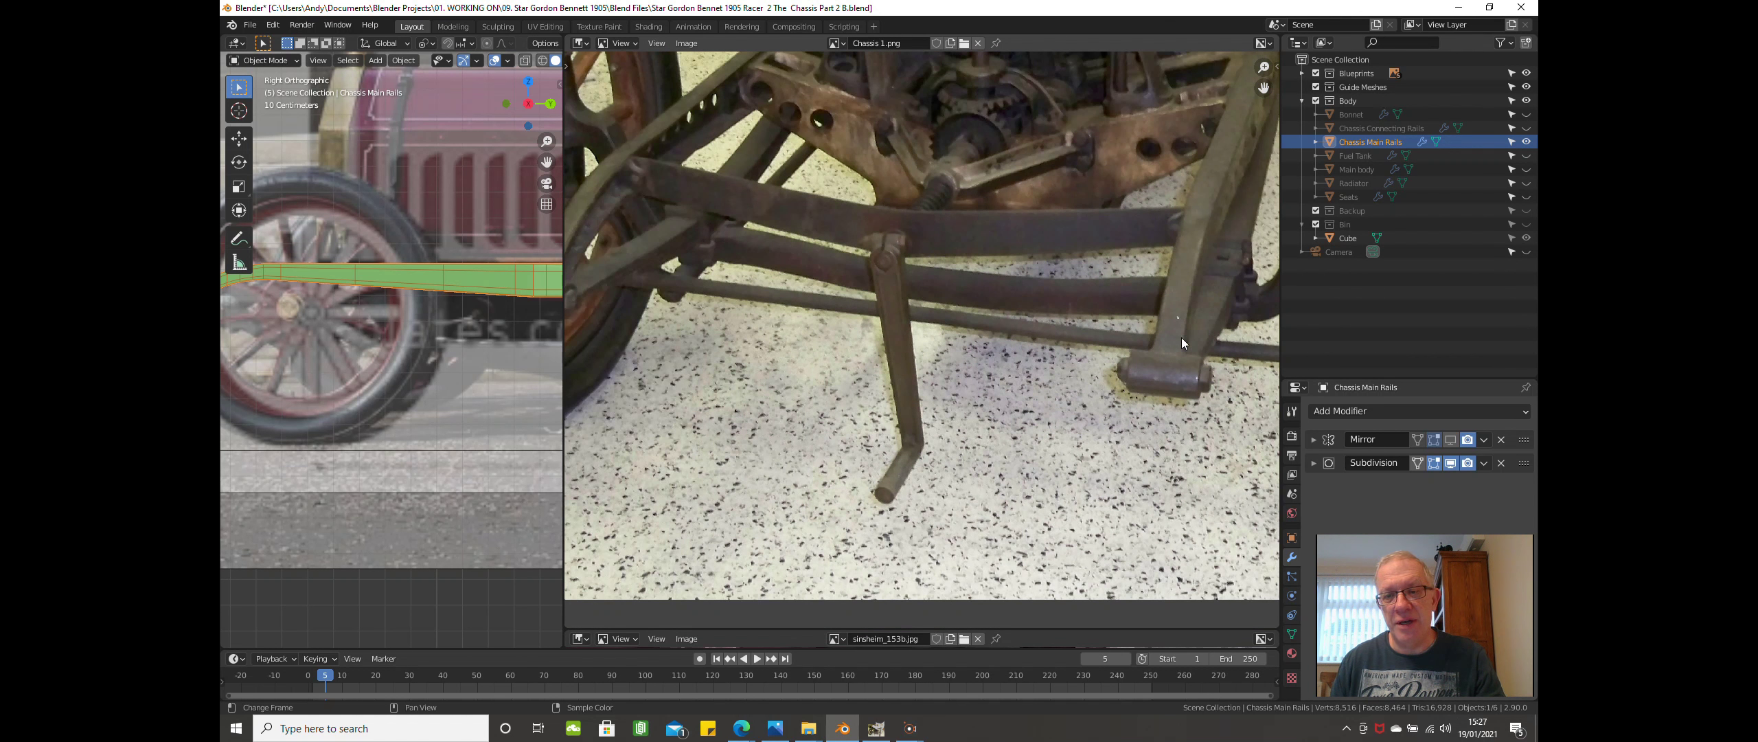
scroll(1148, 313, "down", 4)
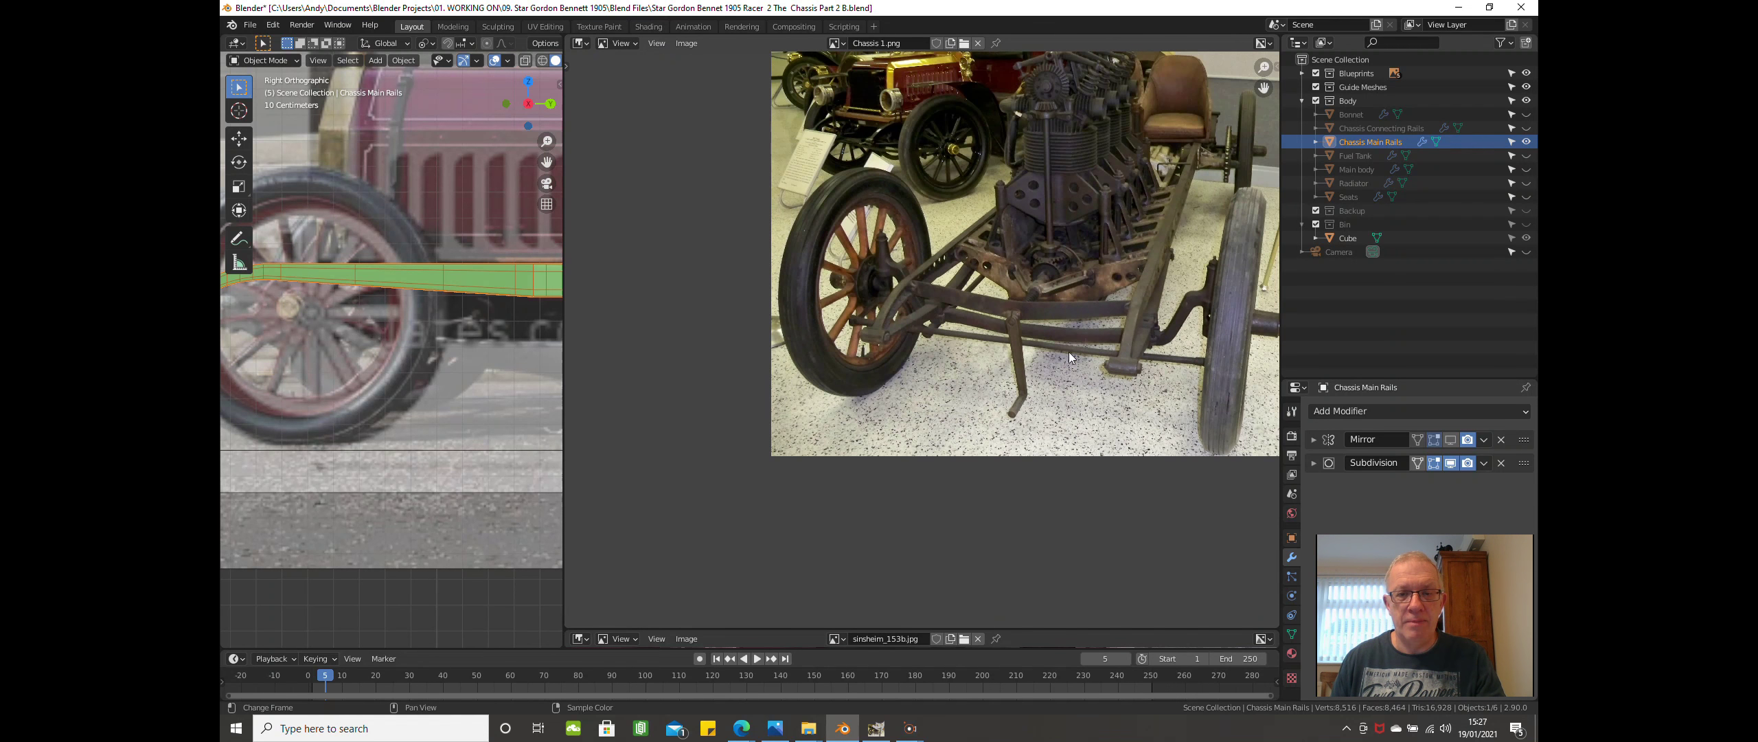
scroll(1063, 350, "up", 3)
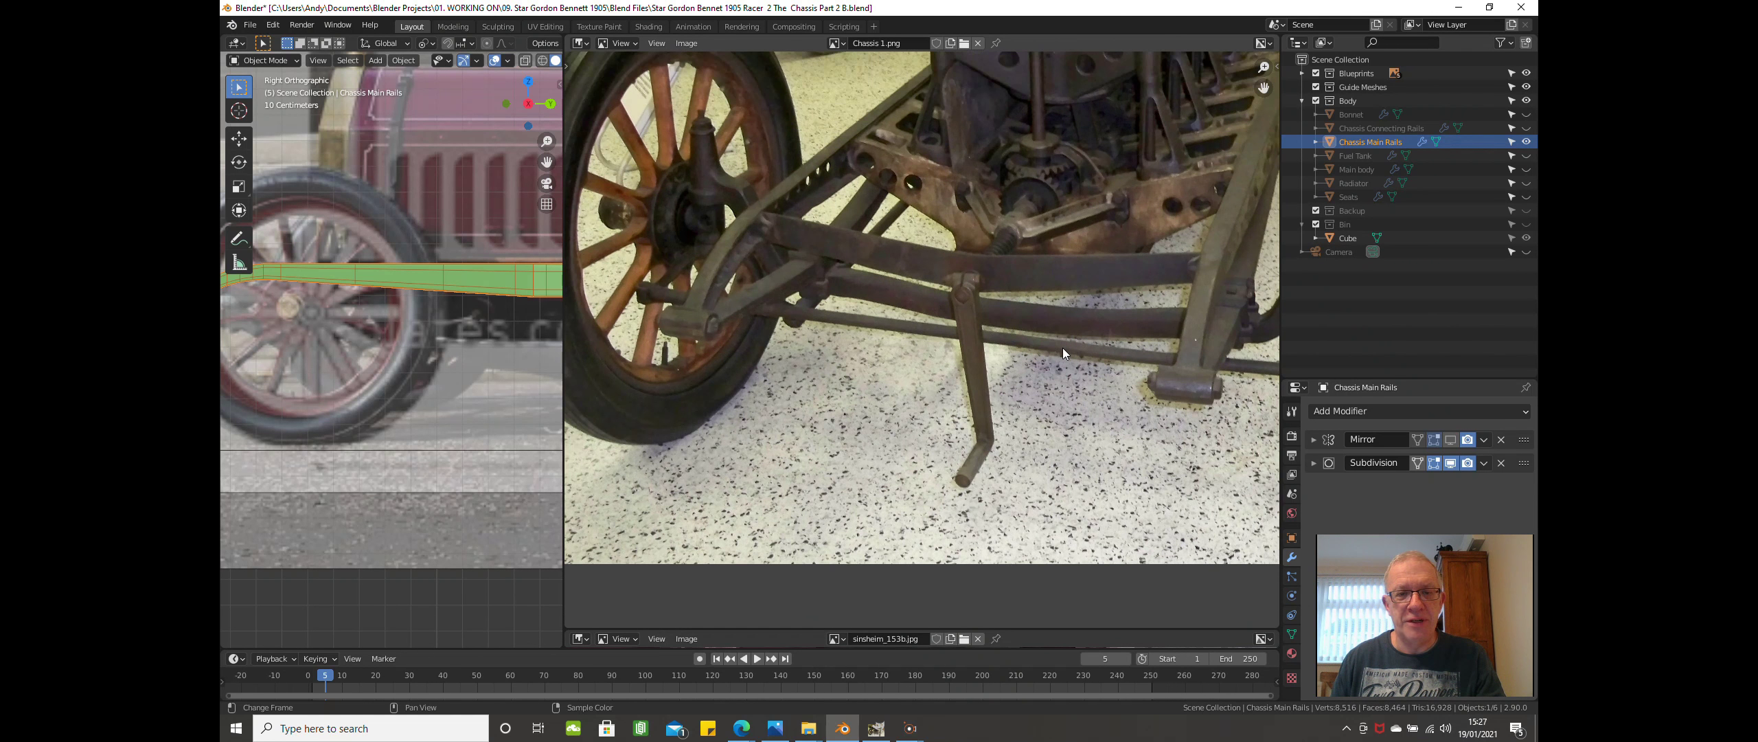
scroll(1038, 335, "down", 2)
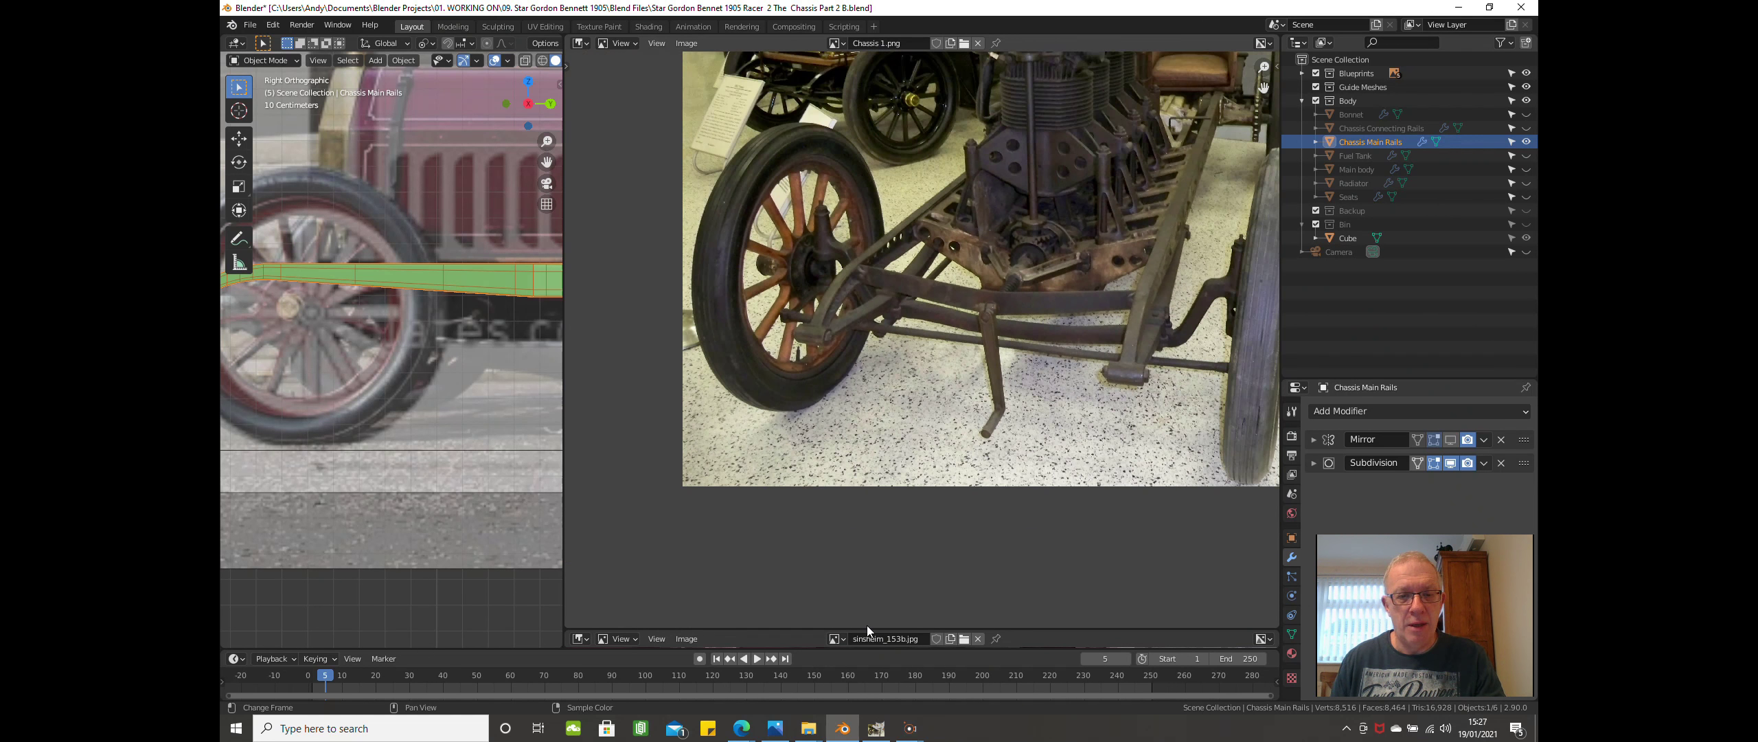
Enlarge the lower sinsheim wheel photo to examine it, then give the upper chassis photo more room again.
left_click_drag(863, 629, 958, 92)
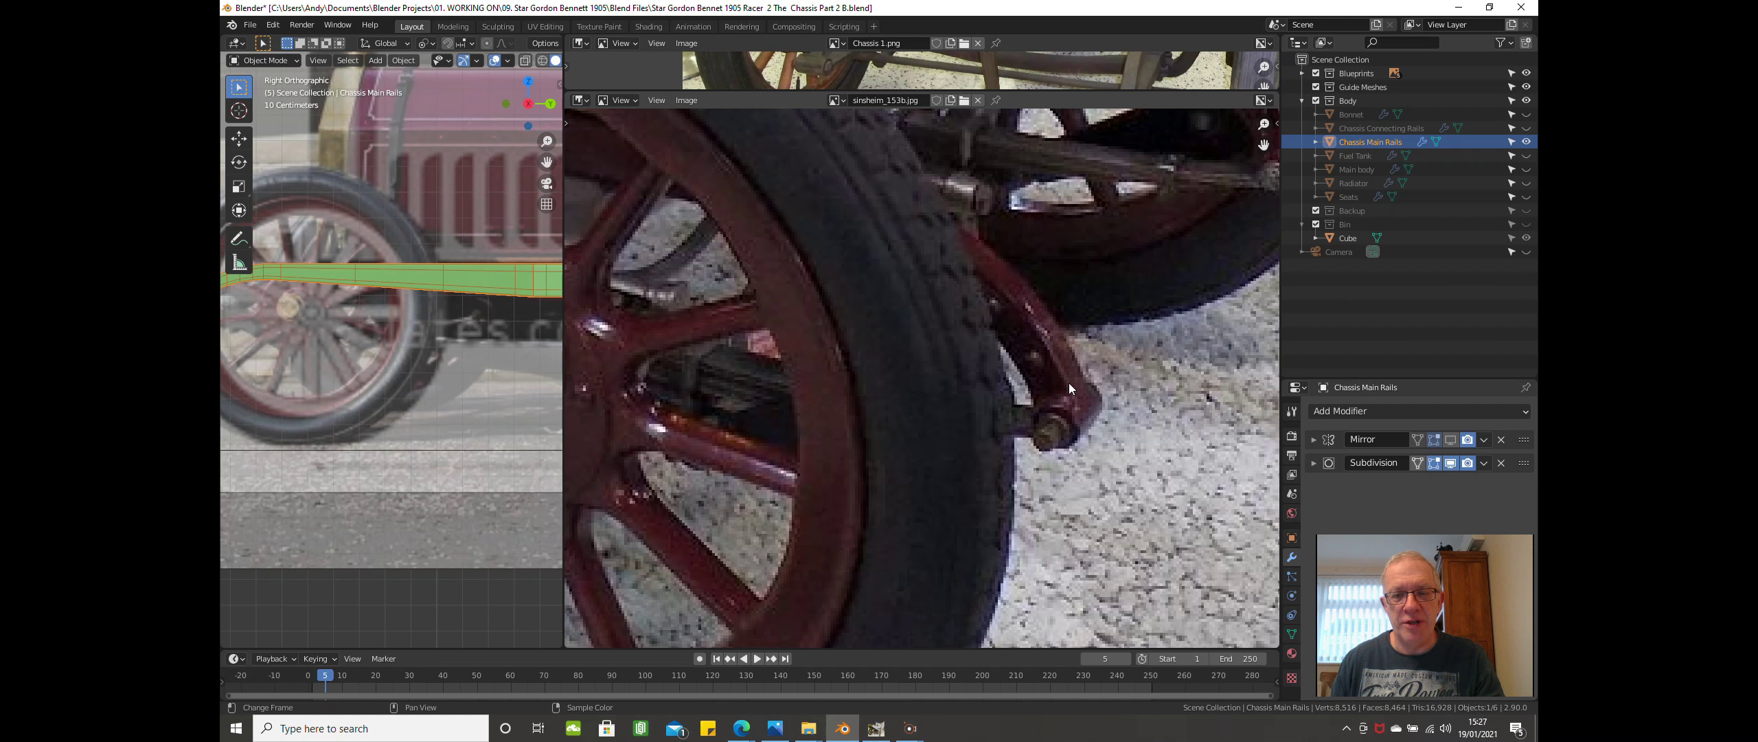
scroll(1063, 371, "down", 2)
scroll(1063, 369, "up", 2)
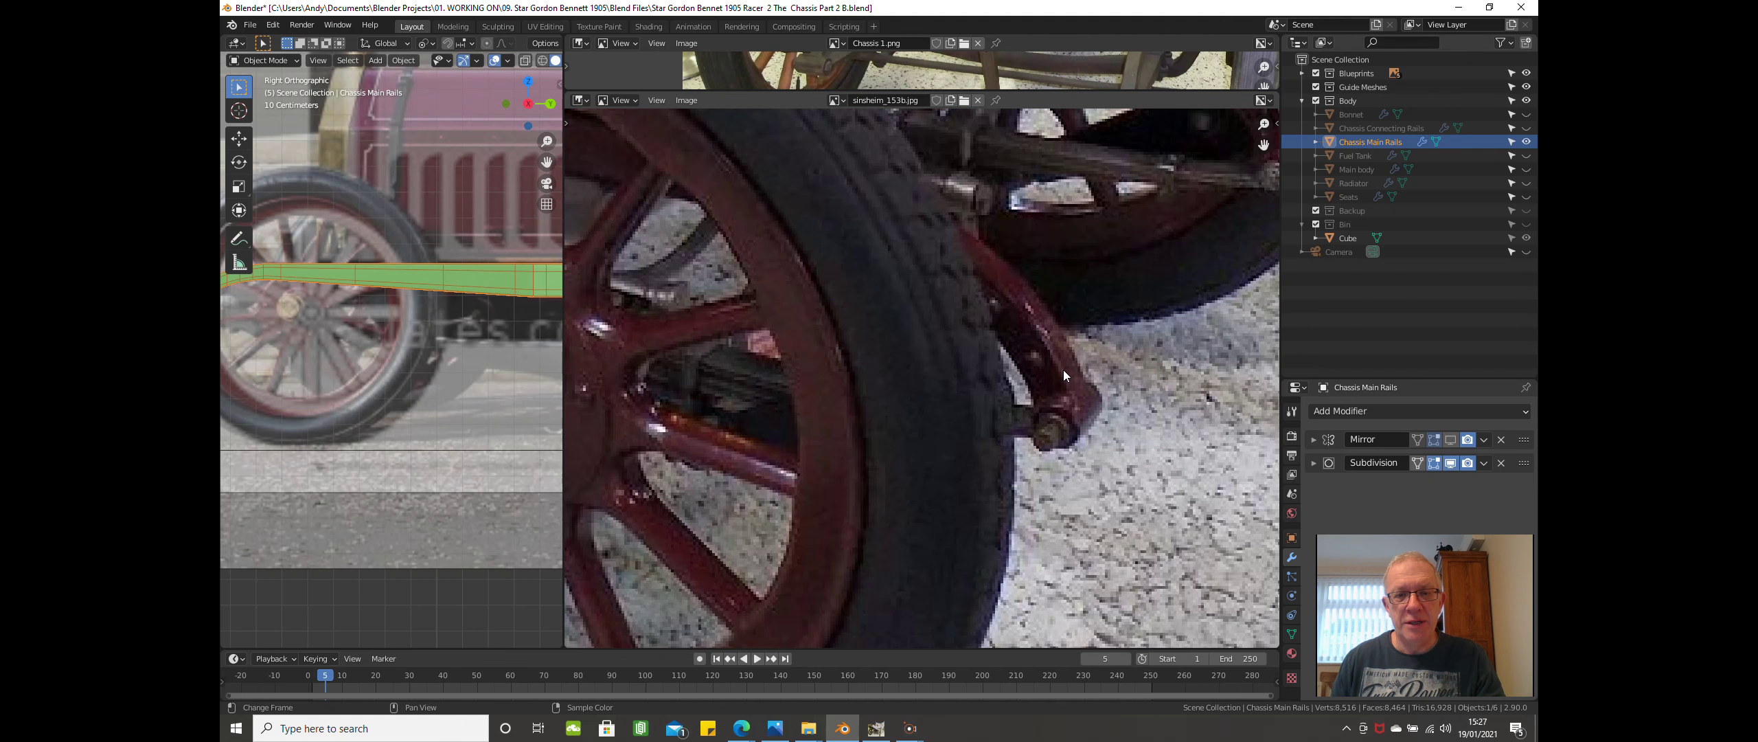
scroll(1063, 369, "down", 2)
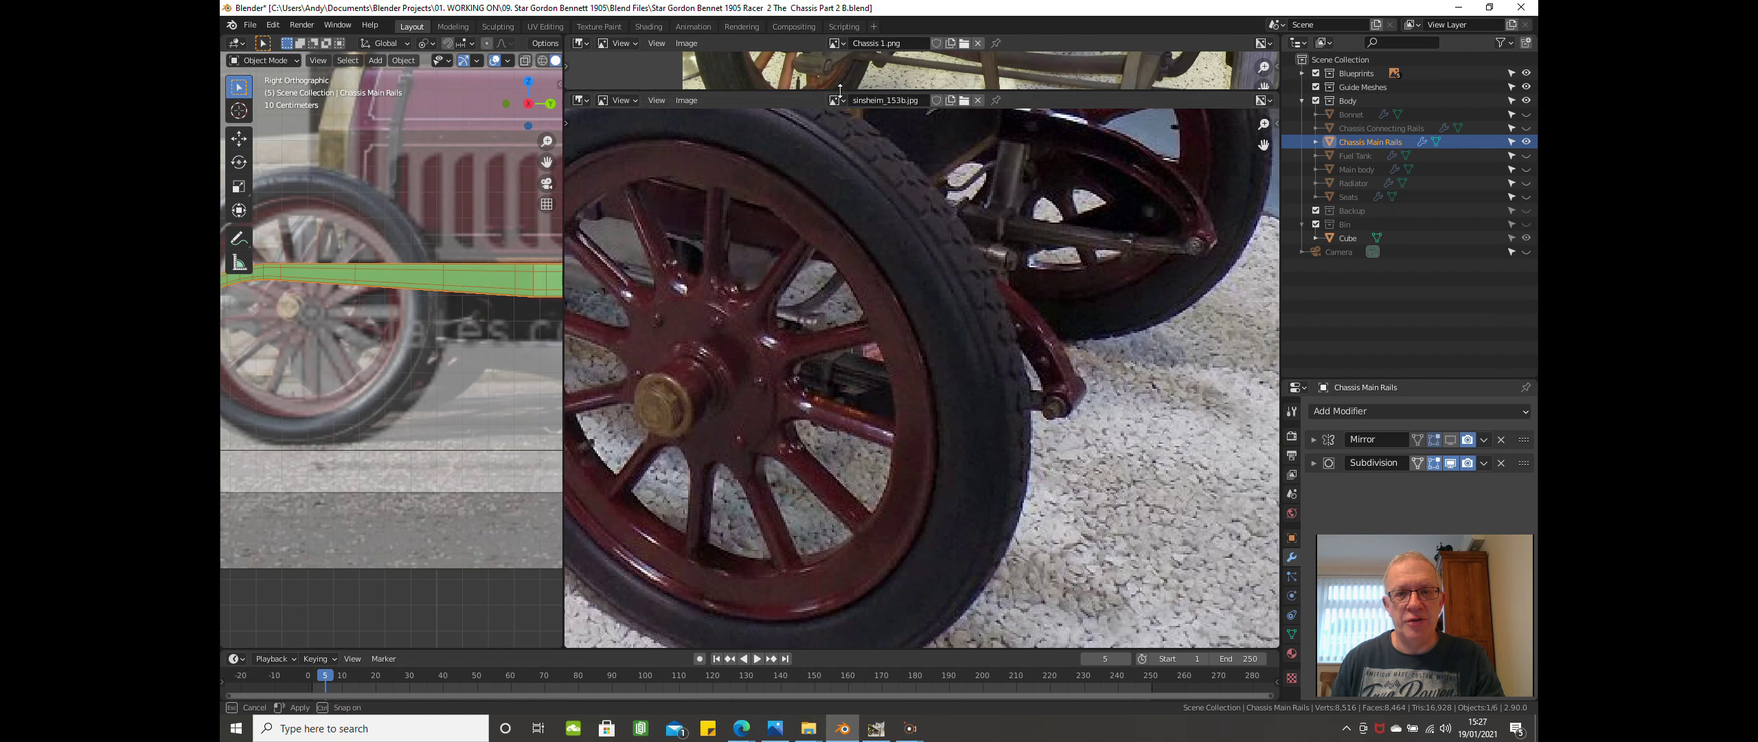
left_click_drag(840, 90, 836, 376)
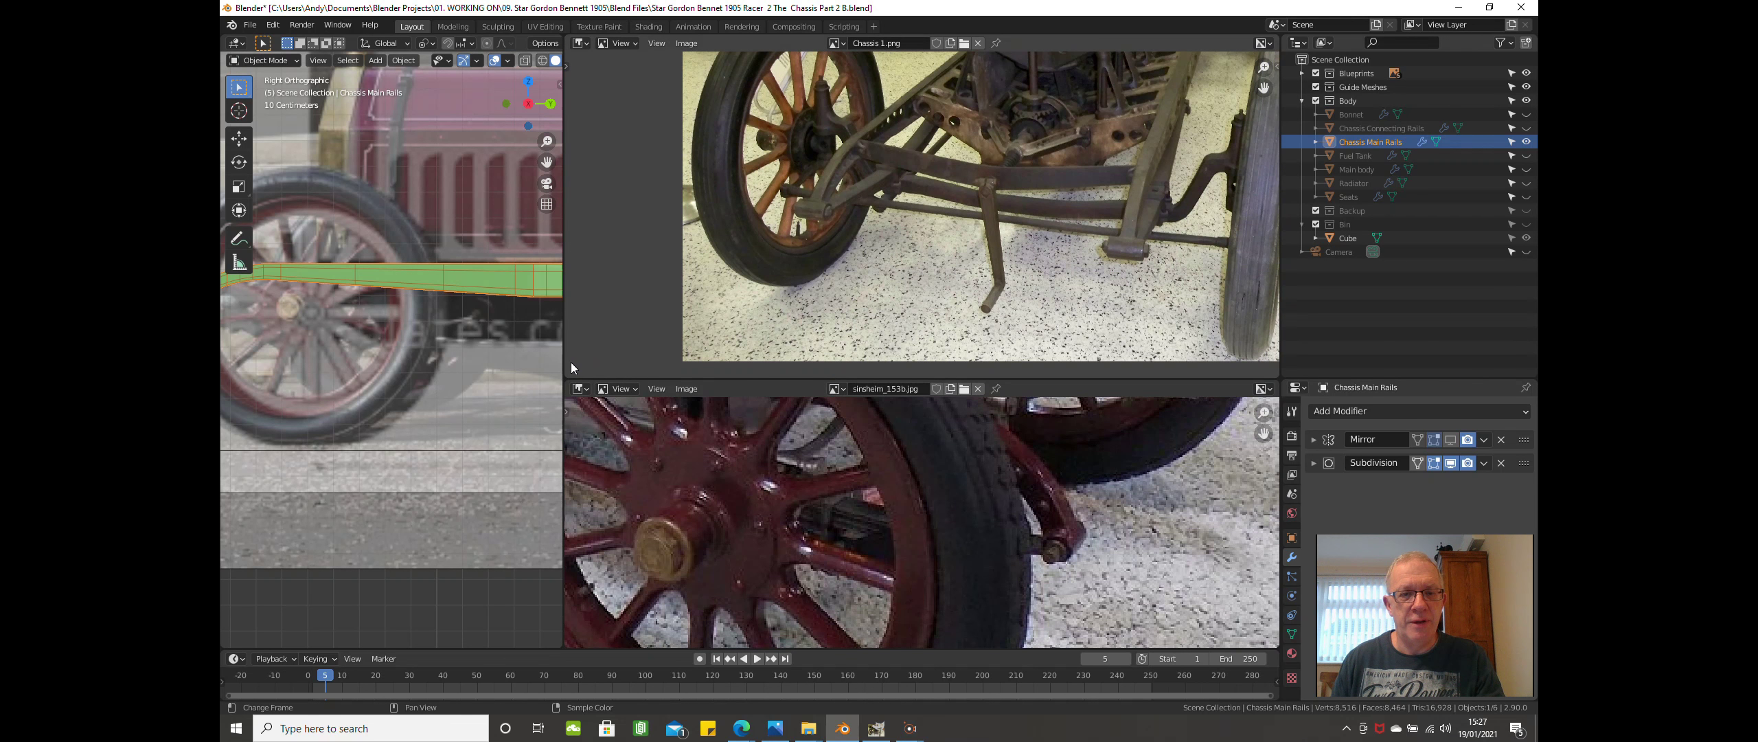
Widen the 3D viewport across the screen and zoom out to frame the car.
left_click_drag(563, 362, 1256, 347)
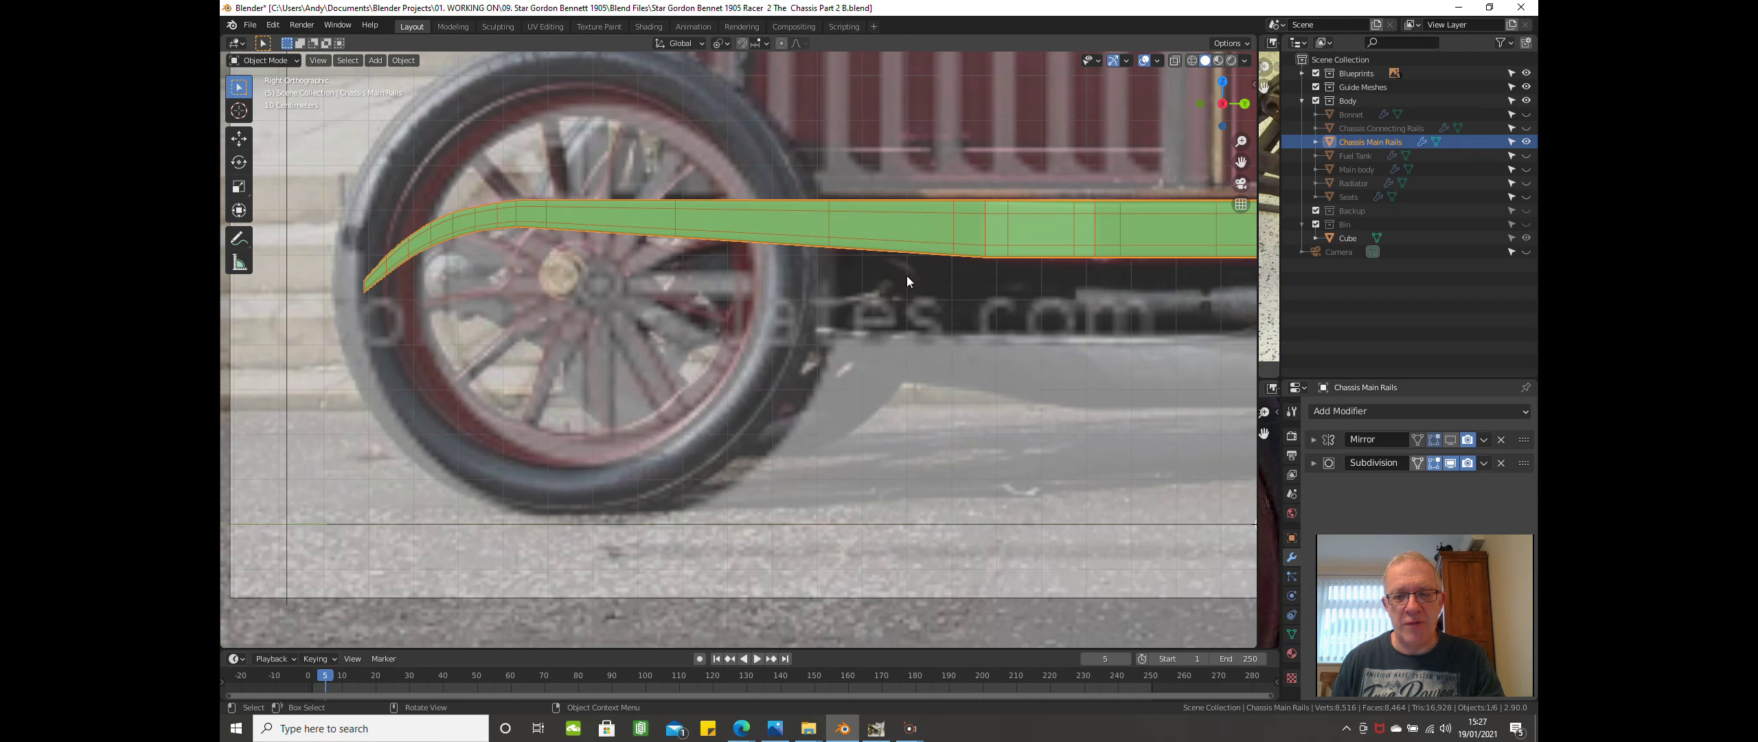
scroll(778, 282, "down", 1)
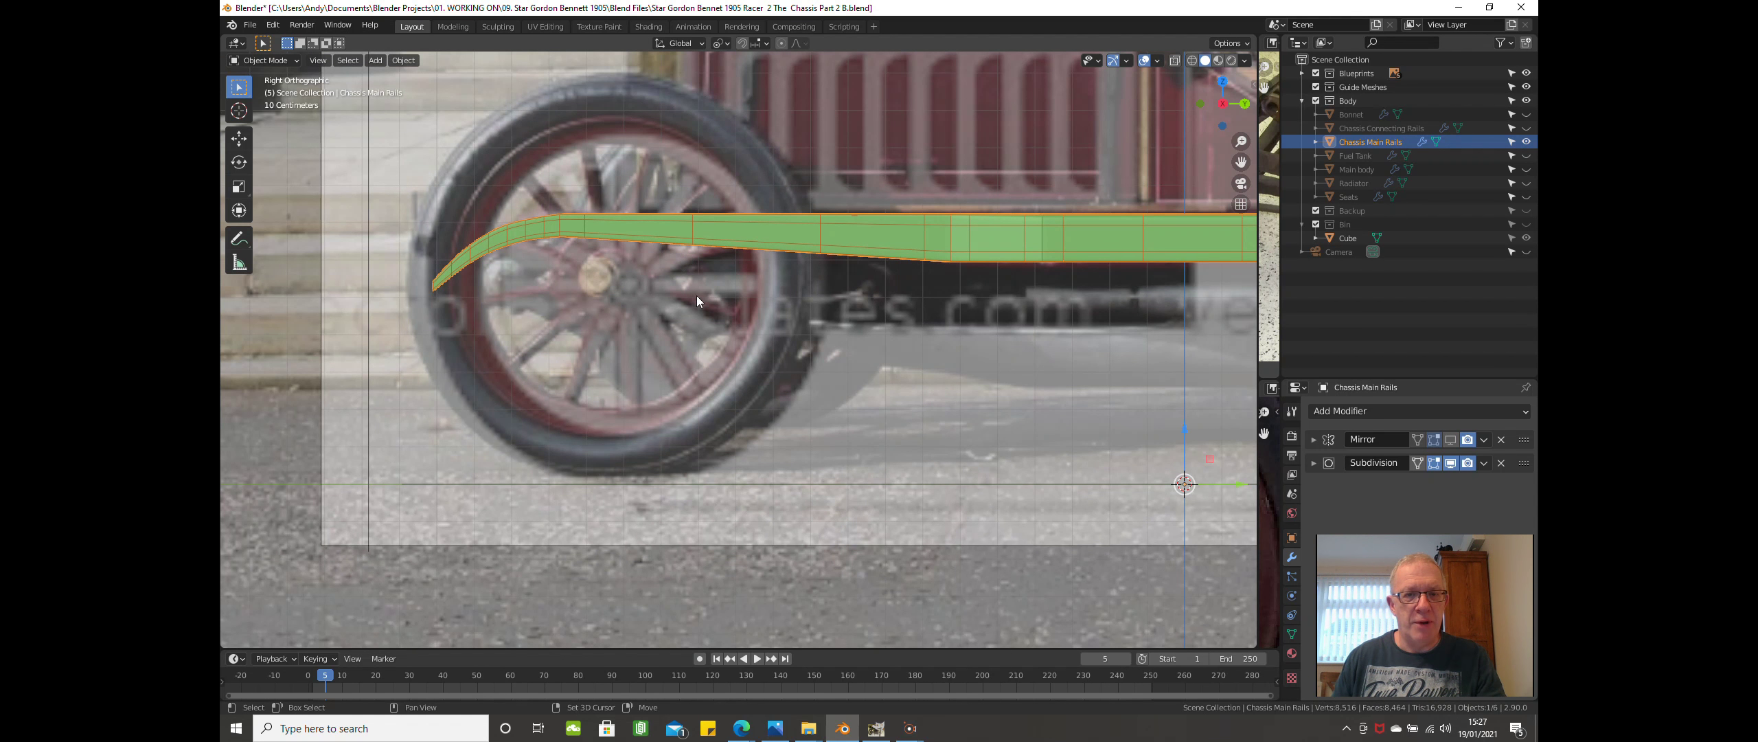
scroll(699, 299, "down", 3)
scroll(735, 371, "down", 1)
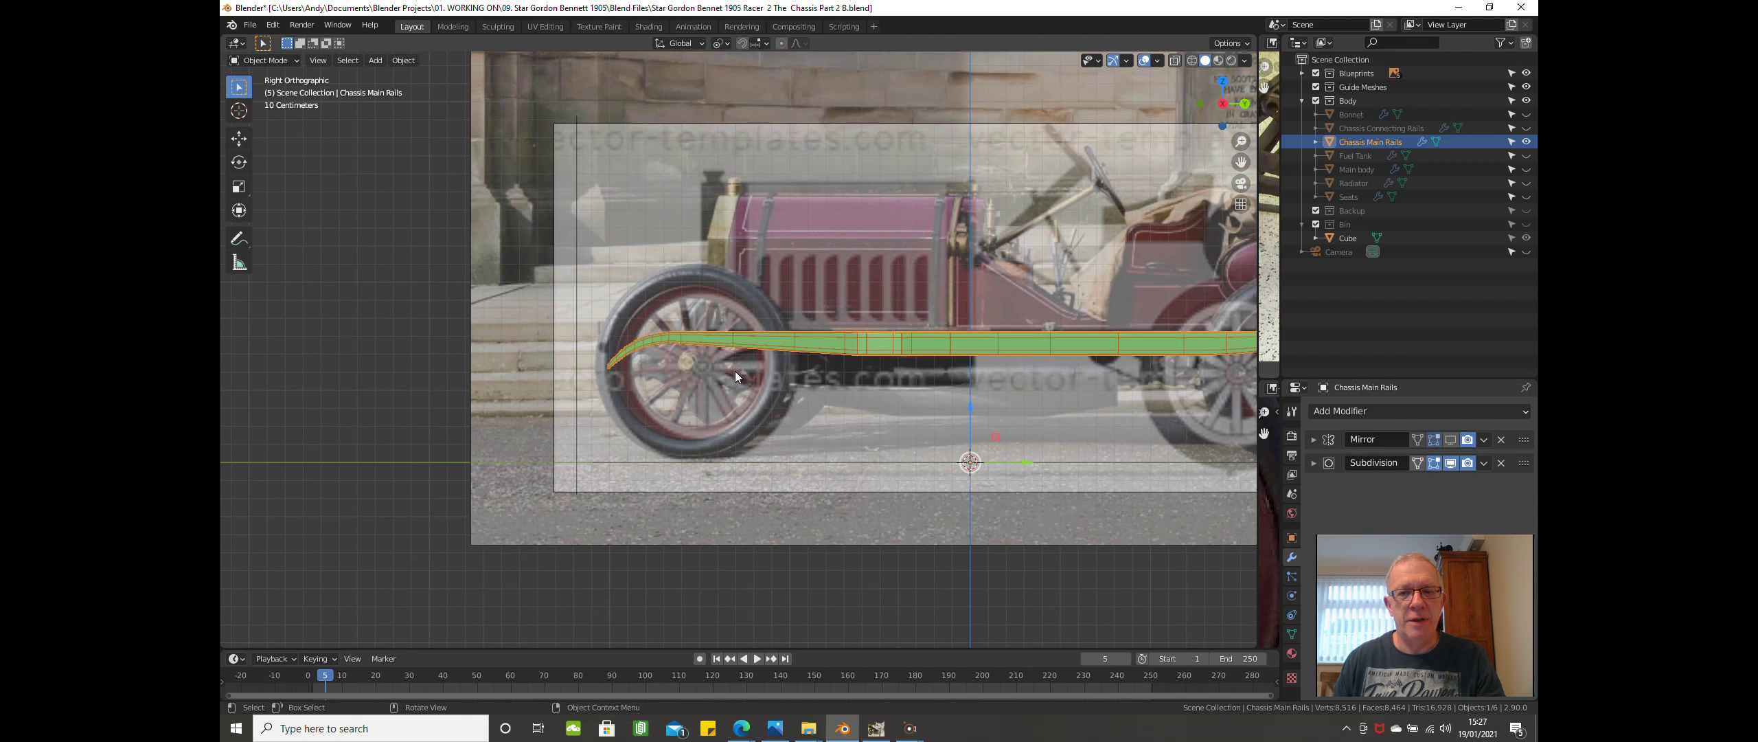
scroll(703, 351, "down", 2)
scroll(590, 346, "down", 1)
Enter Edit Mode on the Chassis Main Rails mesh and view it in perspective.
scroll(581, 356, "up", 1)
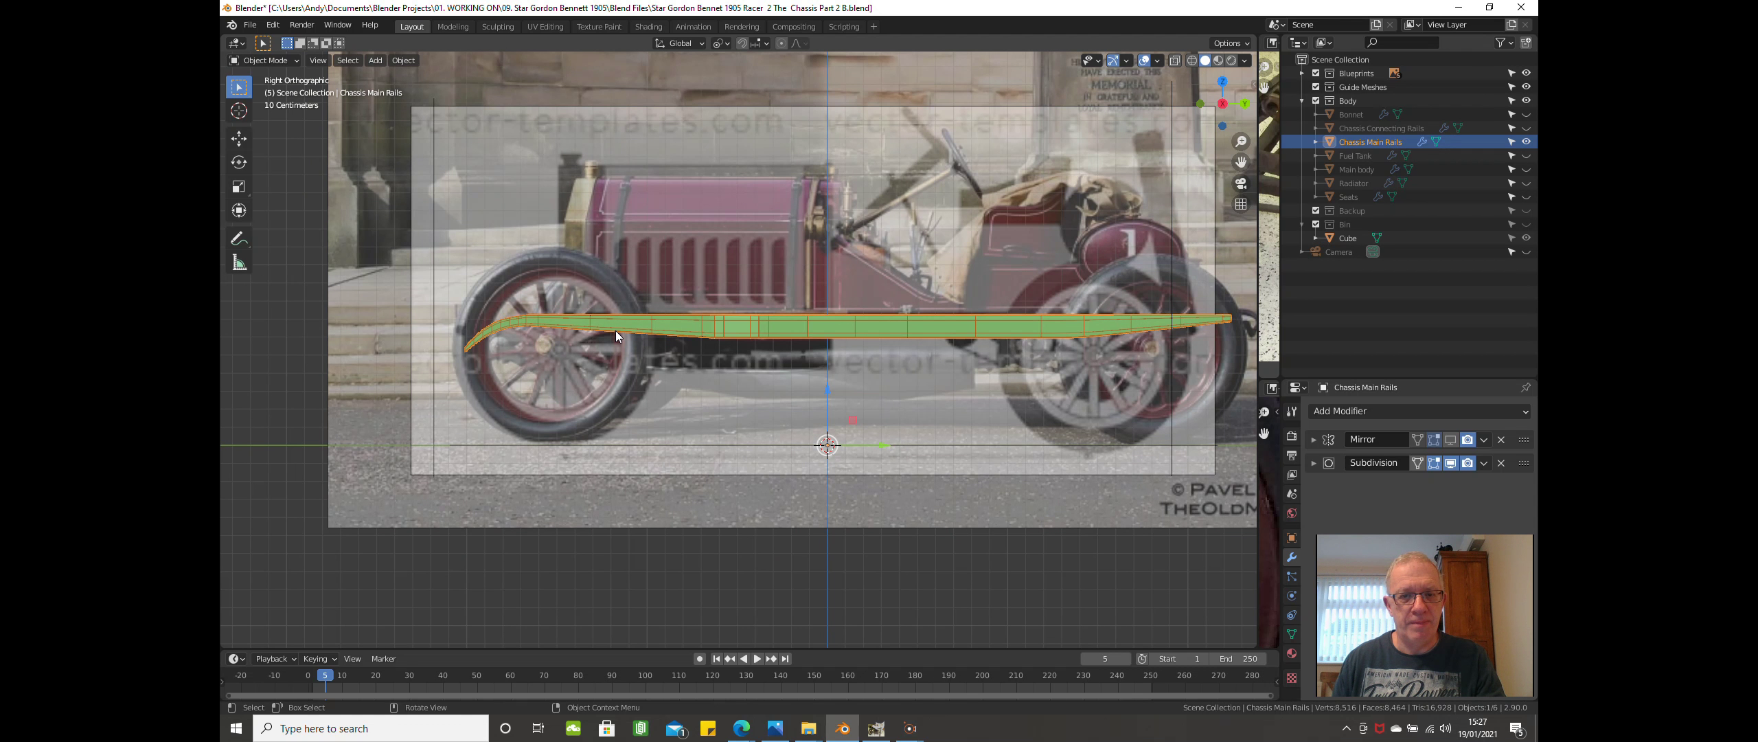
scroll(616, 332, "up", 2)
key("Tab")
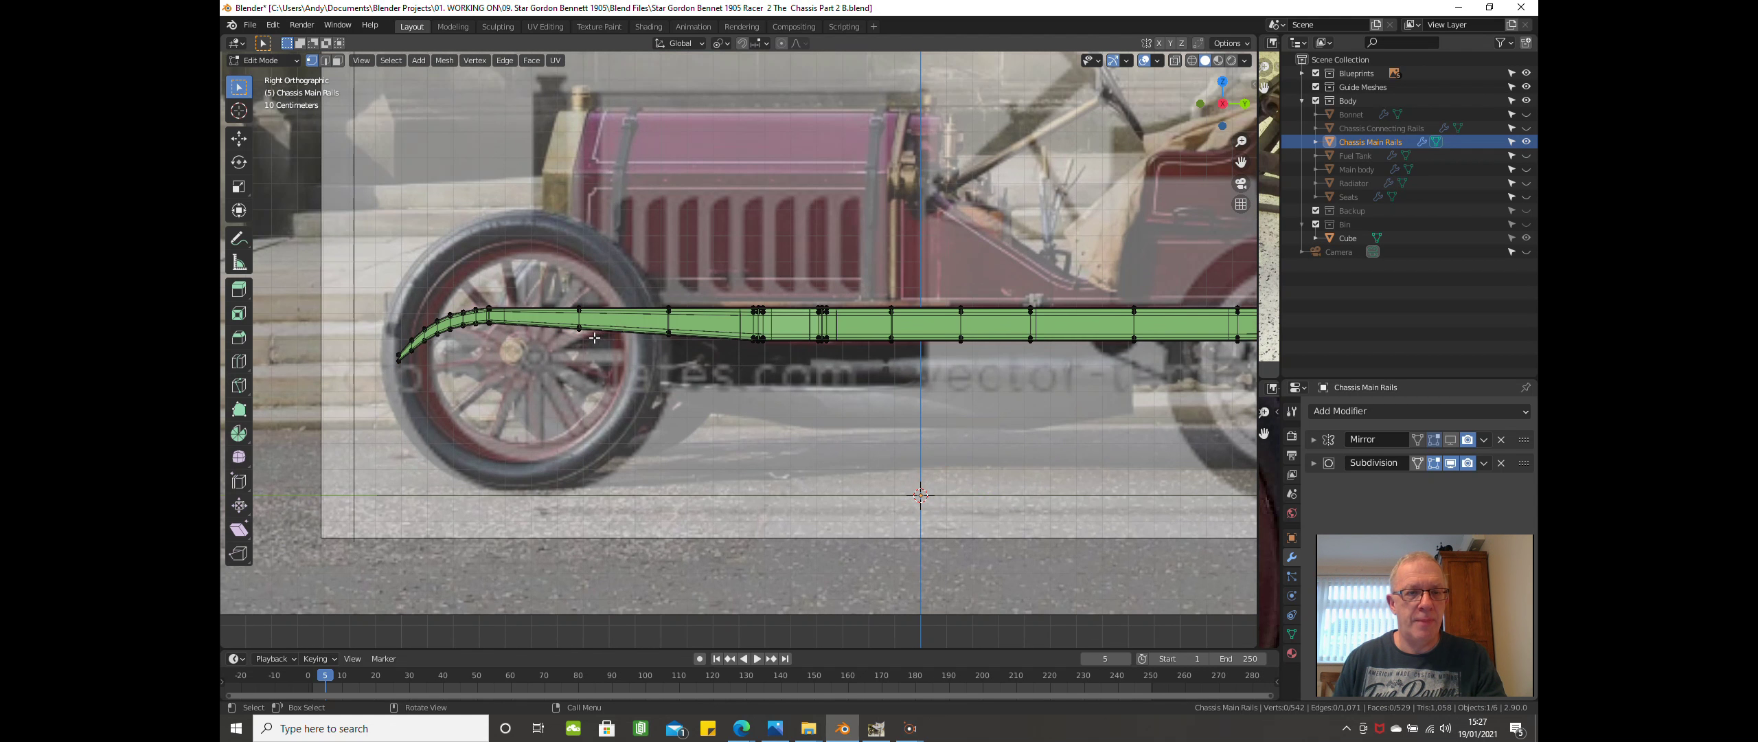
middle_click_drag(590, 340, 705, 350)
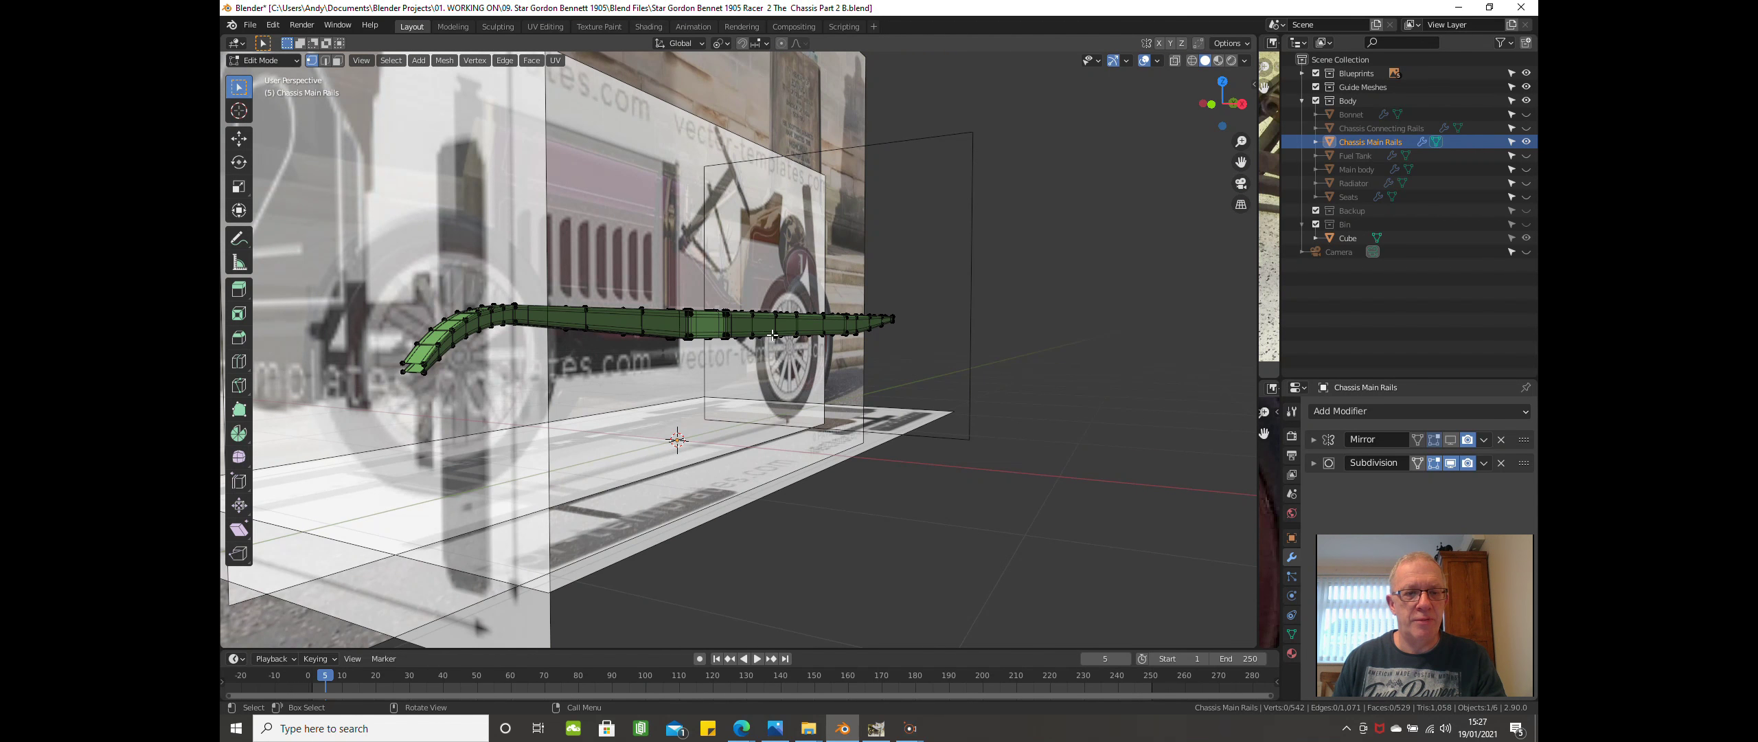
Hide the Blueprints images and select the edge loop at the rail's front end.
left_click(1316, 74)
middle_click_drag(444, 263, 591, 177)
scroll(574, 208, "up", 4)
middle_click_drag(581, 232, 496, 266)
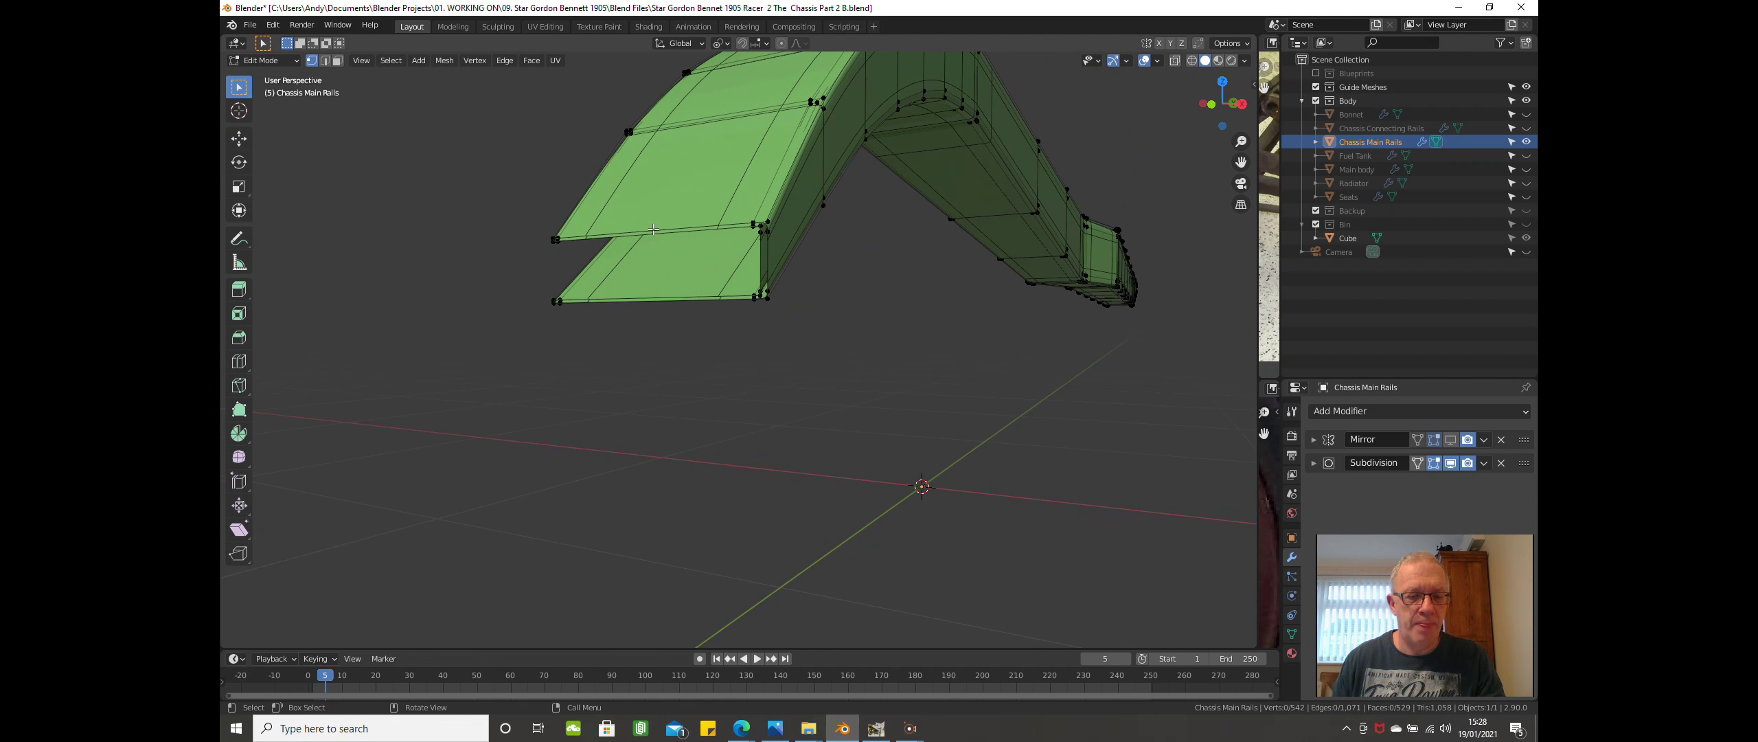
left_click(656, 226, "alt")
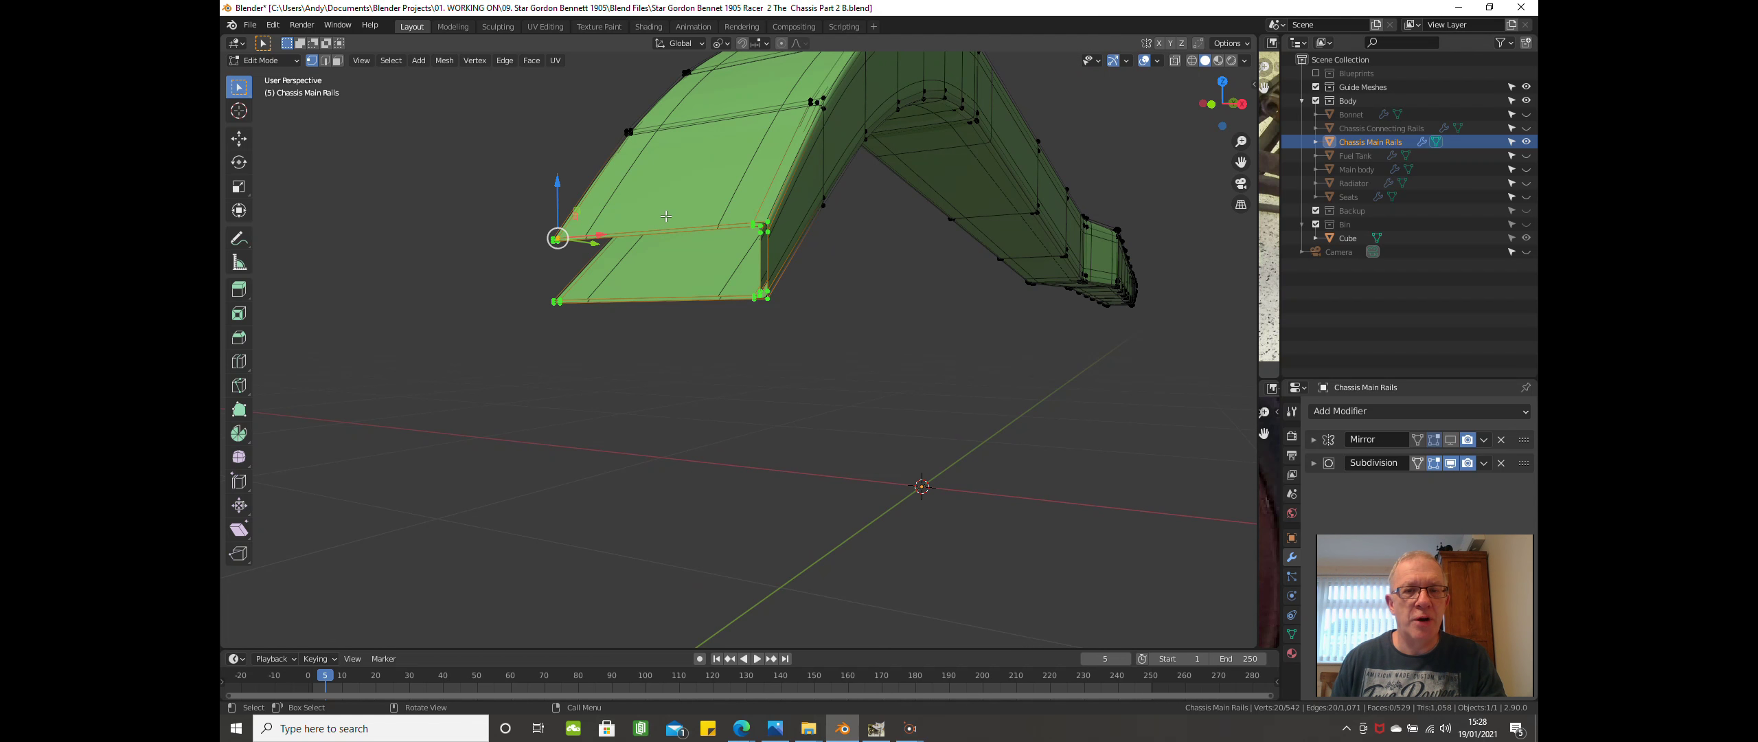
scroll(660, 222, "up", 2)
middle_click_drag(665, 216, 616, 245)
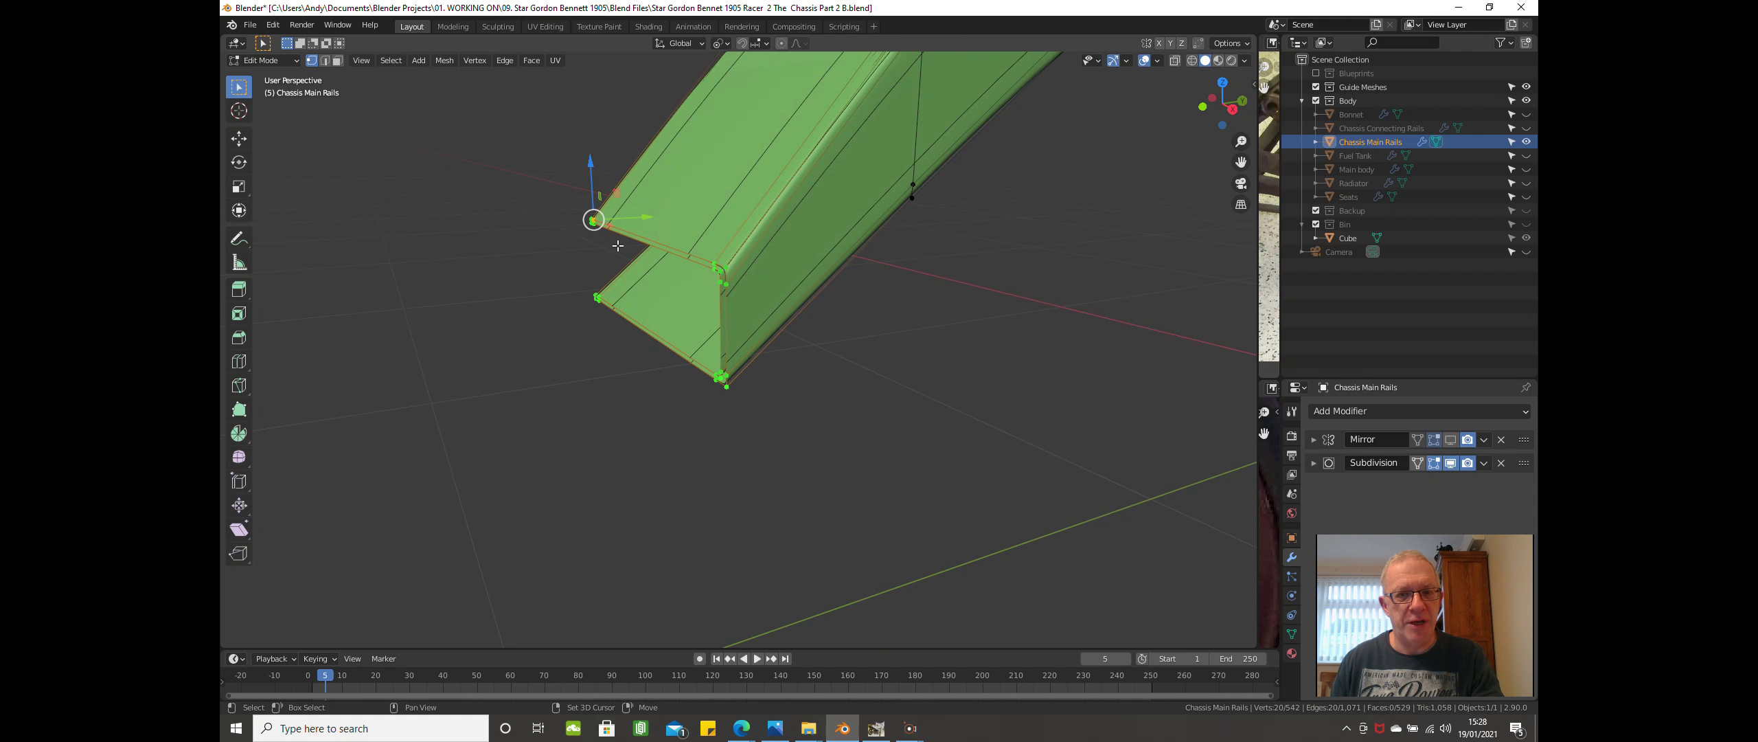
Duplicate the front edge loop in place and vertex-slide it with clamping off.
key("shift+d")
right_click(617, 245)
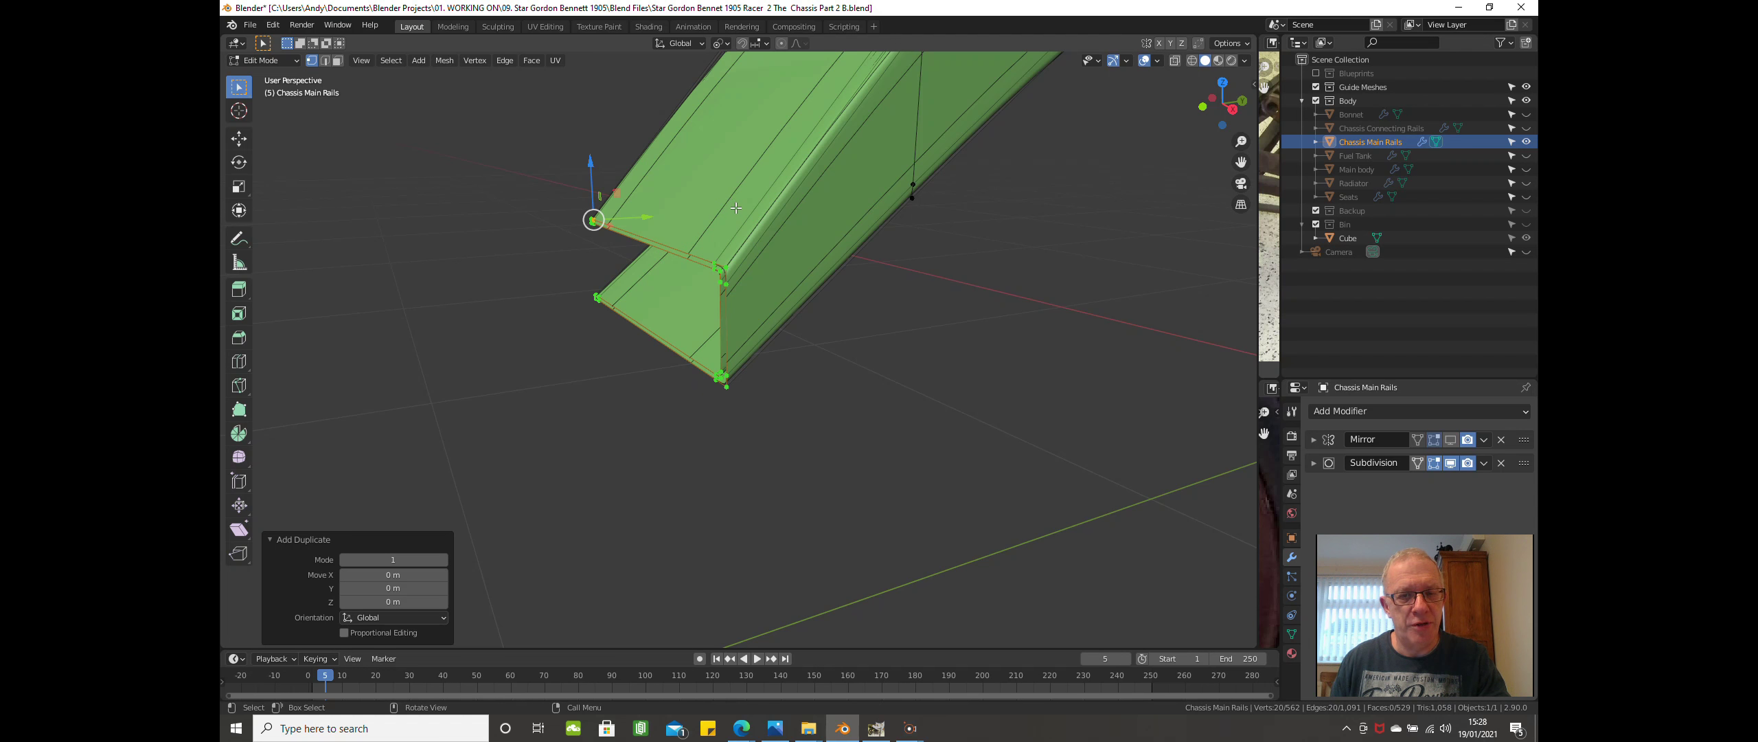
key("shift+v")
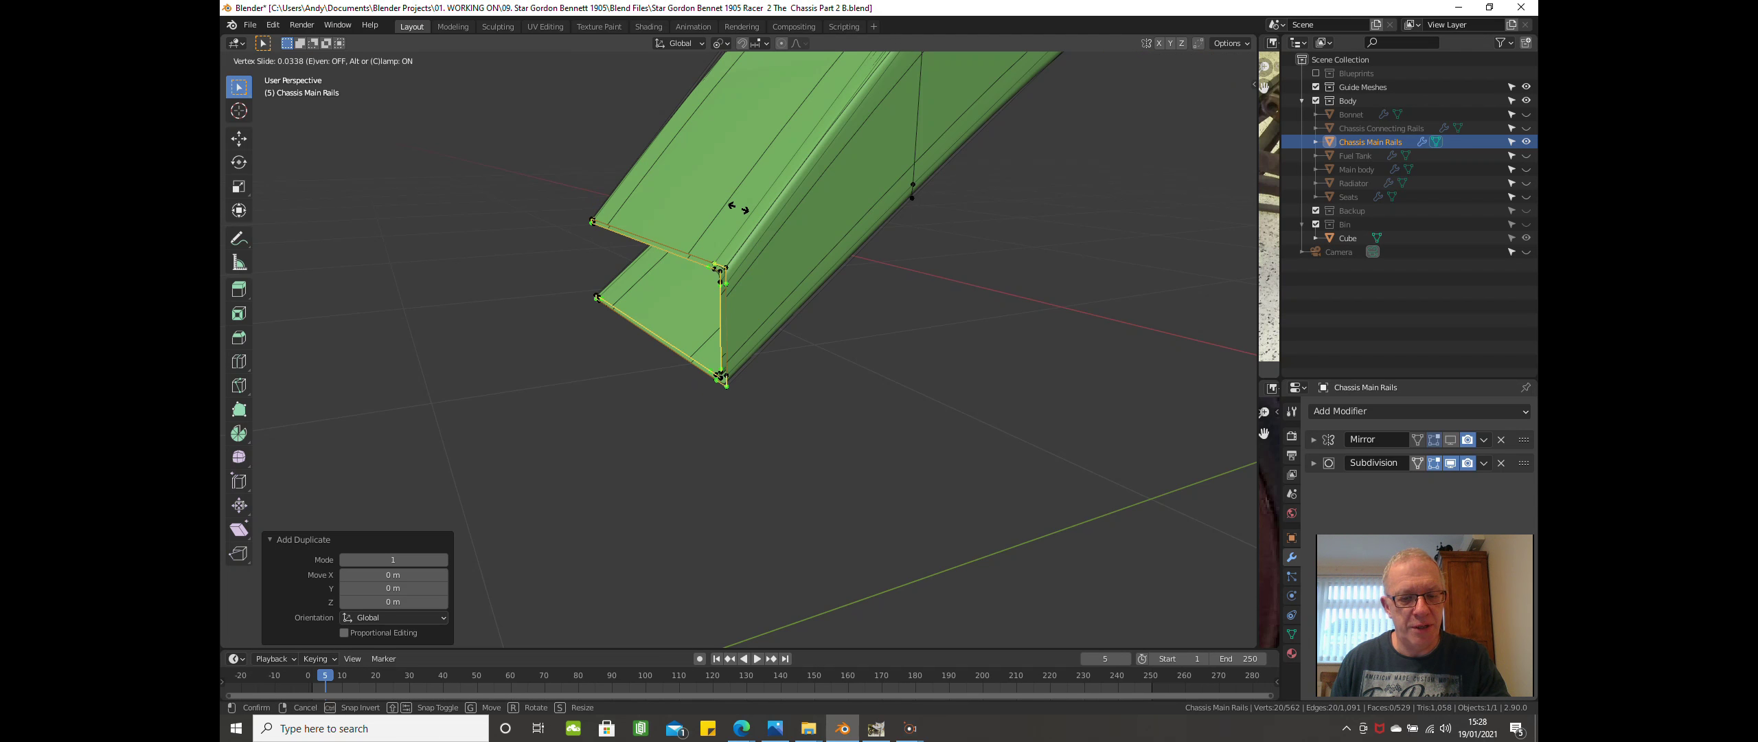
key("c")
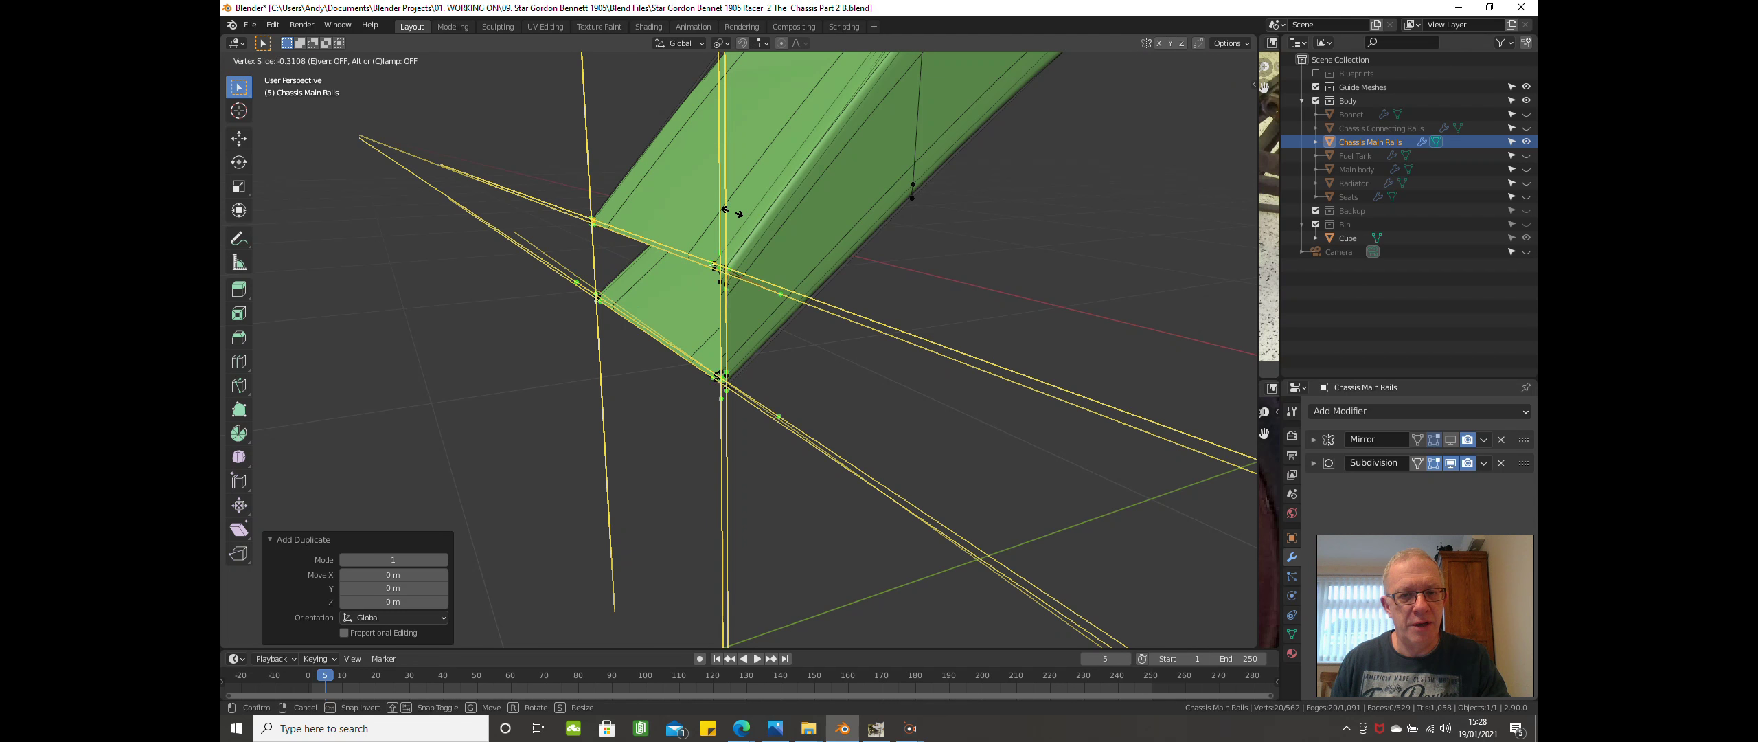
left_click(727, 215)
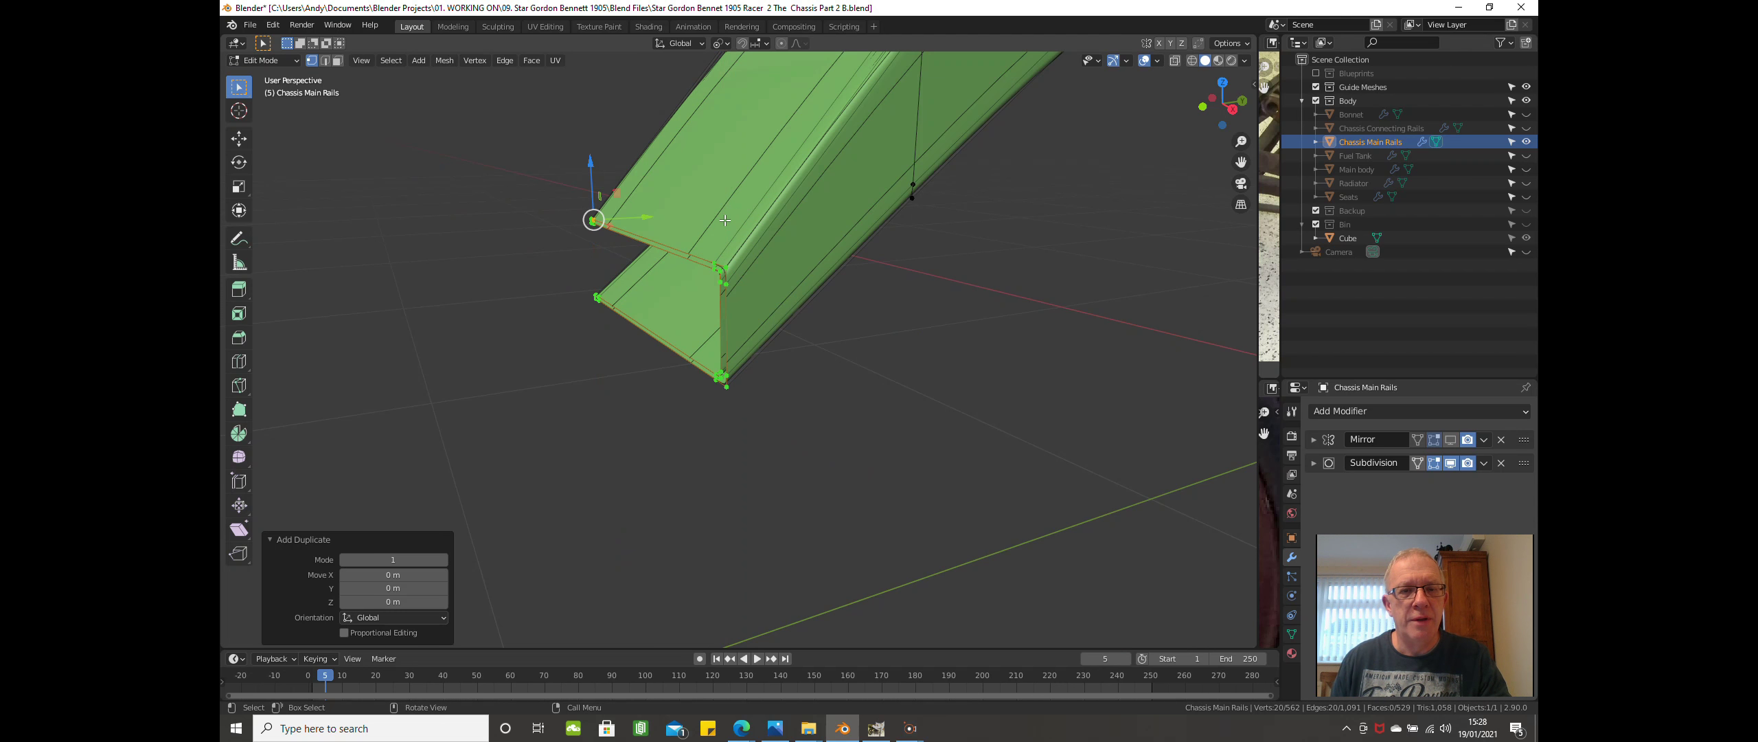
In orthographic right view, move the duplicated front vertices -0.000108 m along Y.
middle_click_drag(727, 215, 883, 259)
key("KP_5")
key("KP_3")
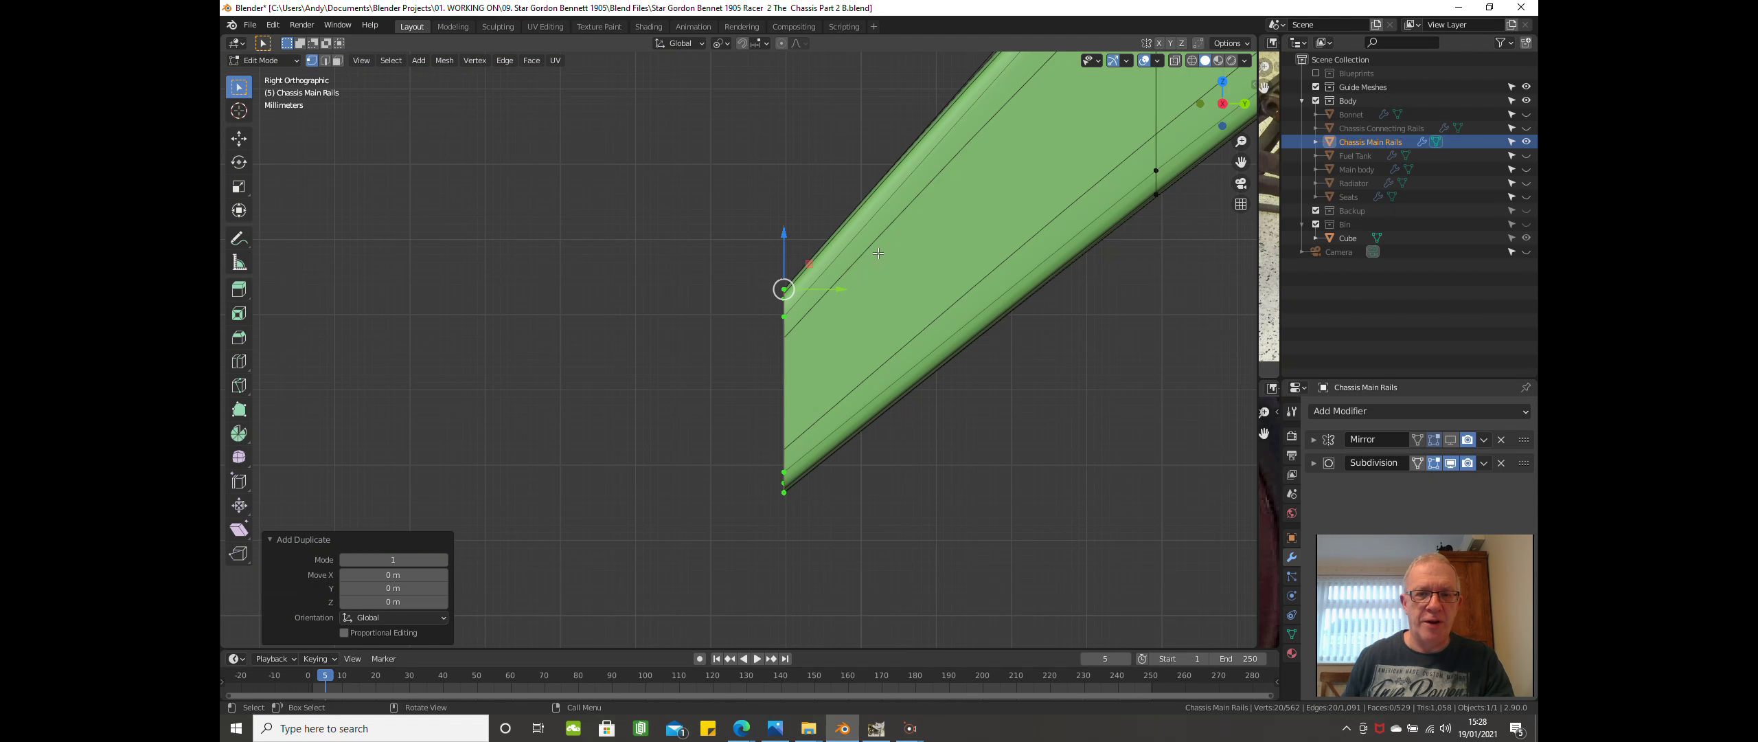
scroll(839, 253, "up", 3)
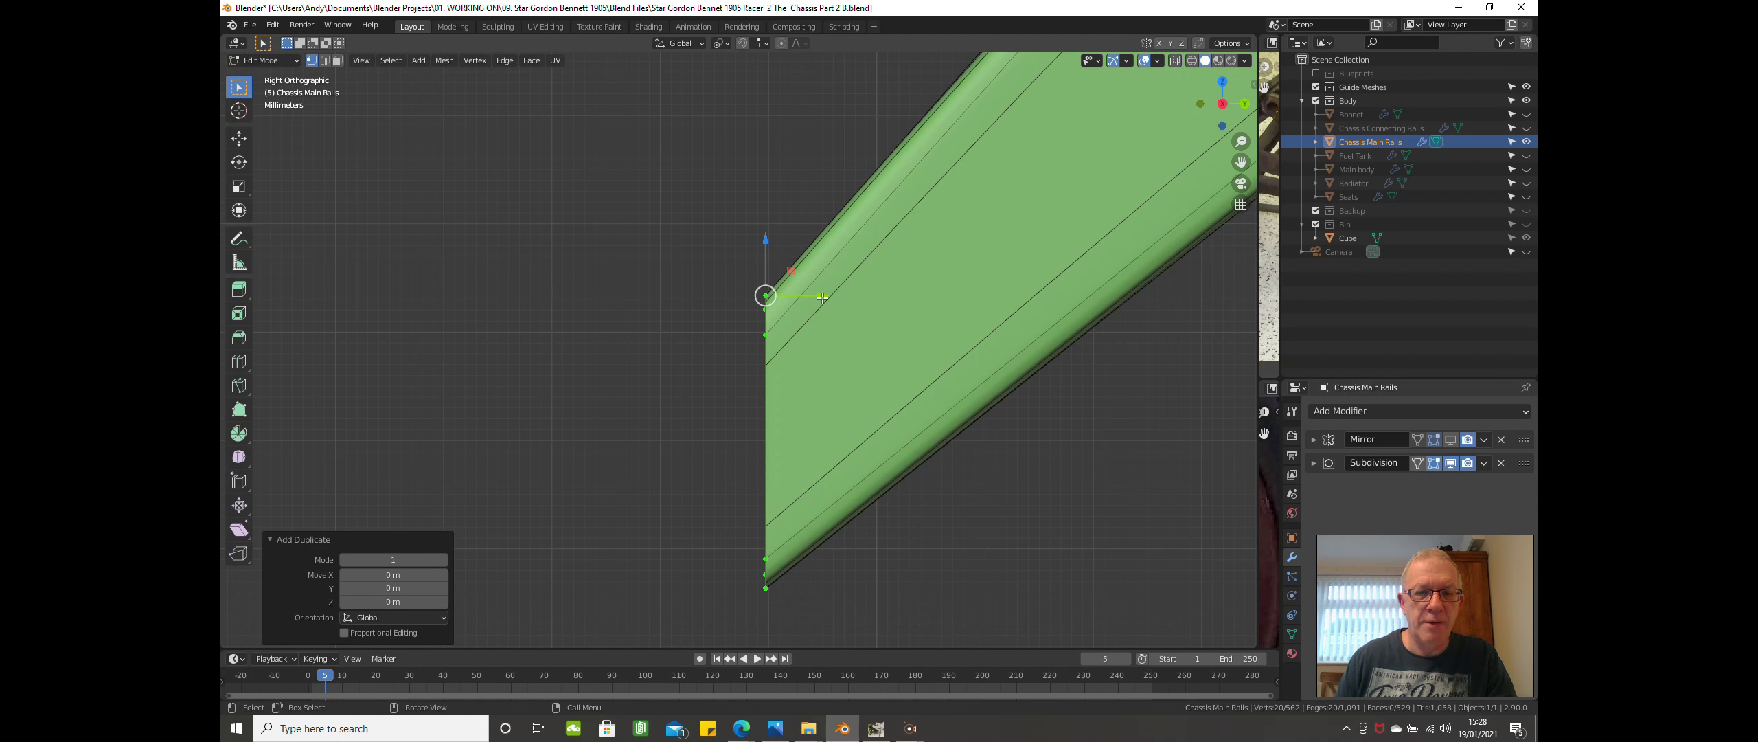
key("g")
key("y")
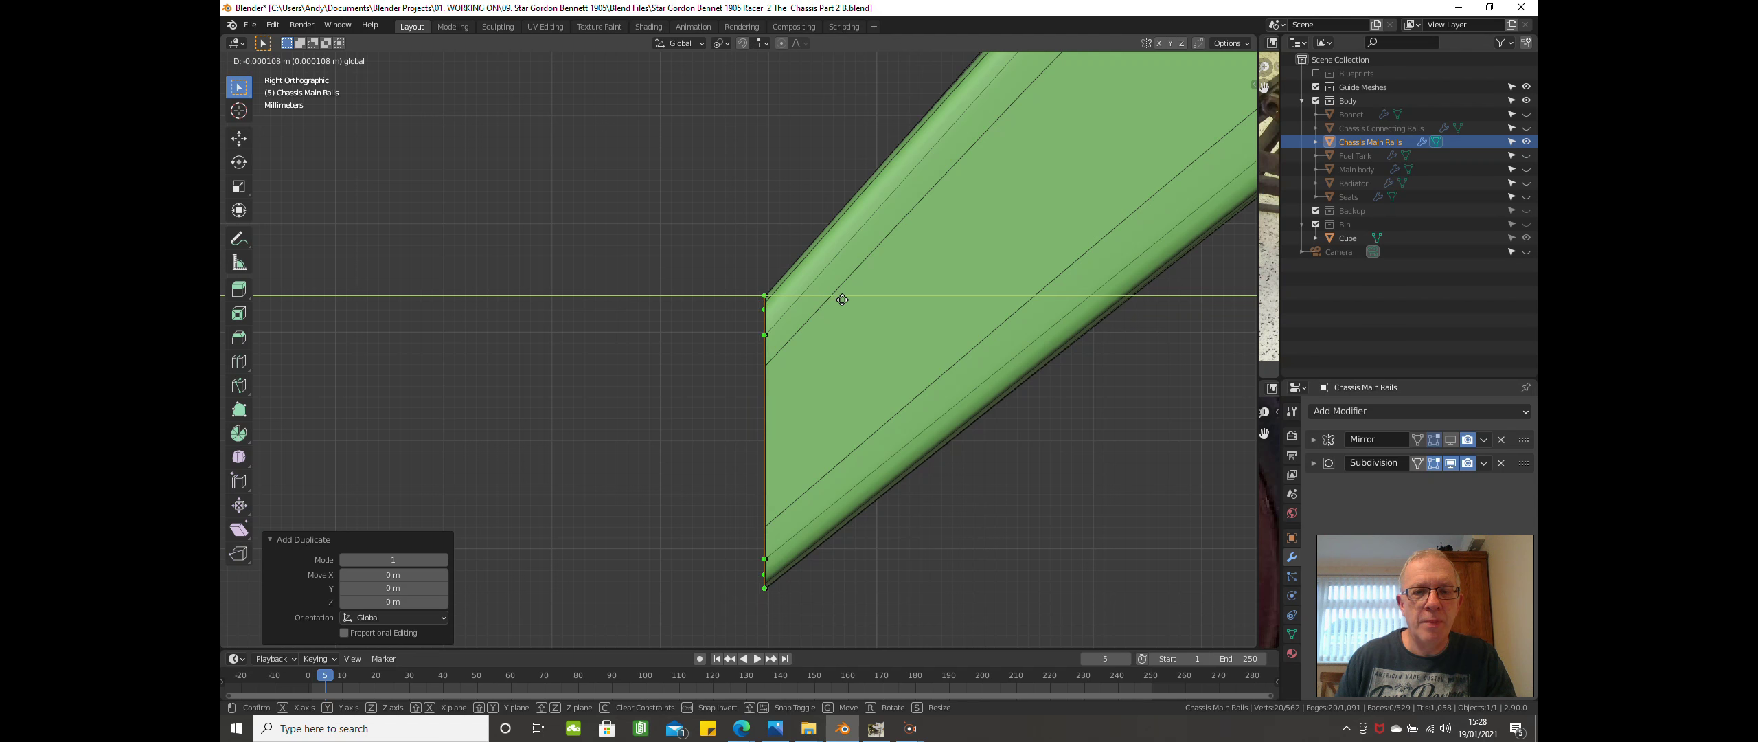
left_click(838, 300)
scroll(812, 304, "down", 3)
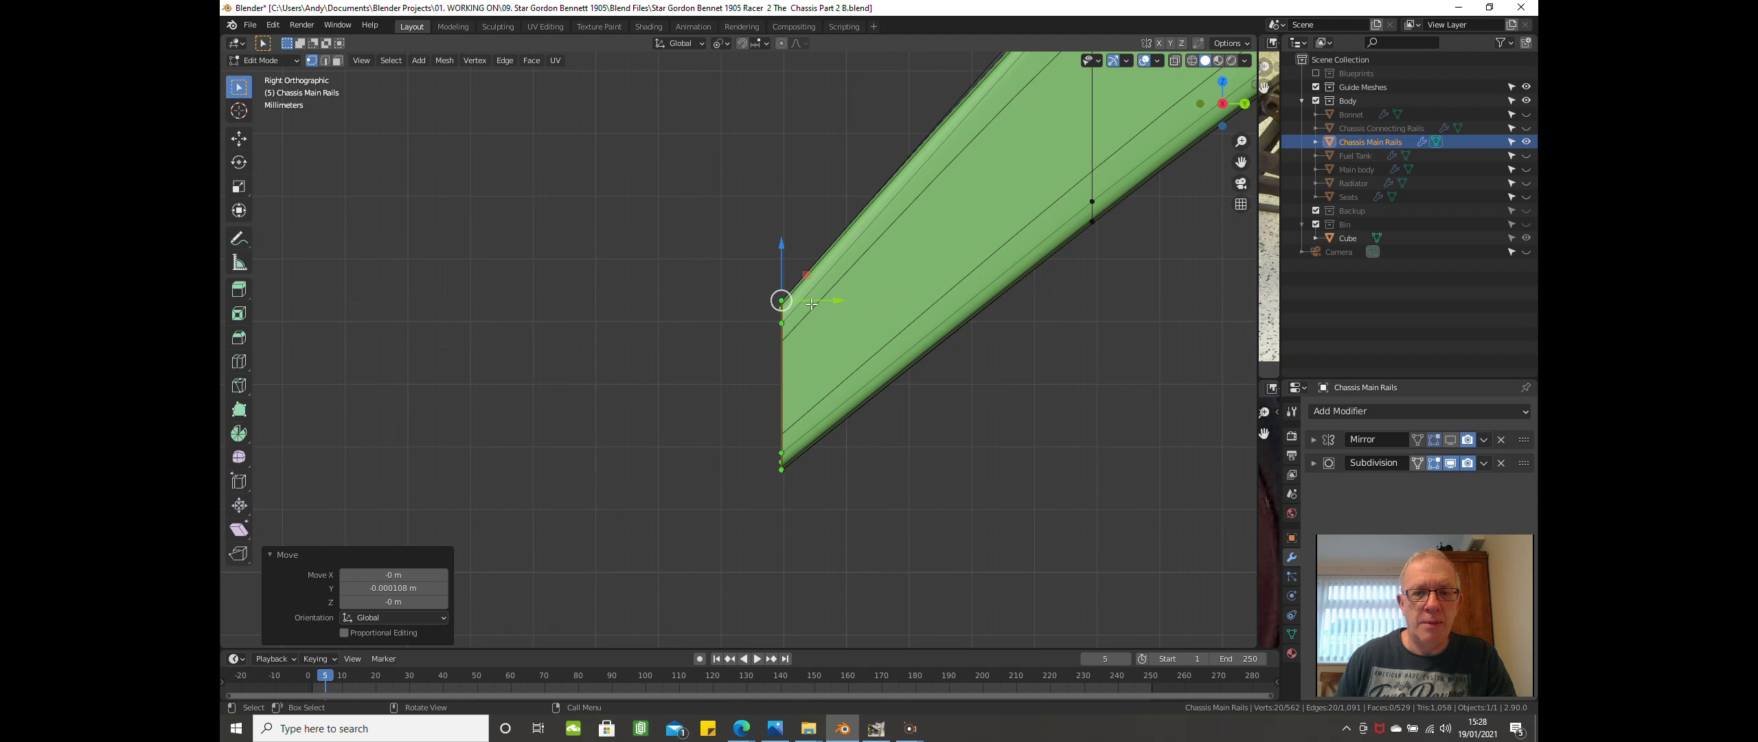
middle_click_drag(812, 305, 803, 377)
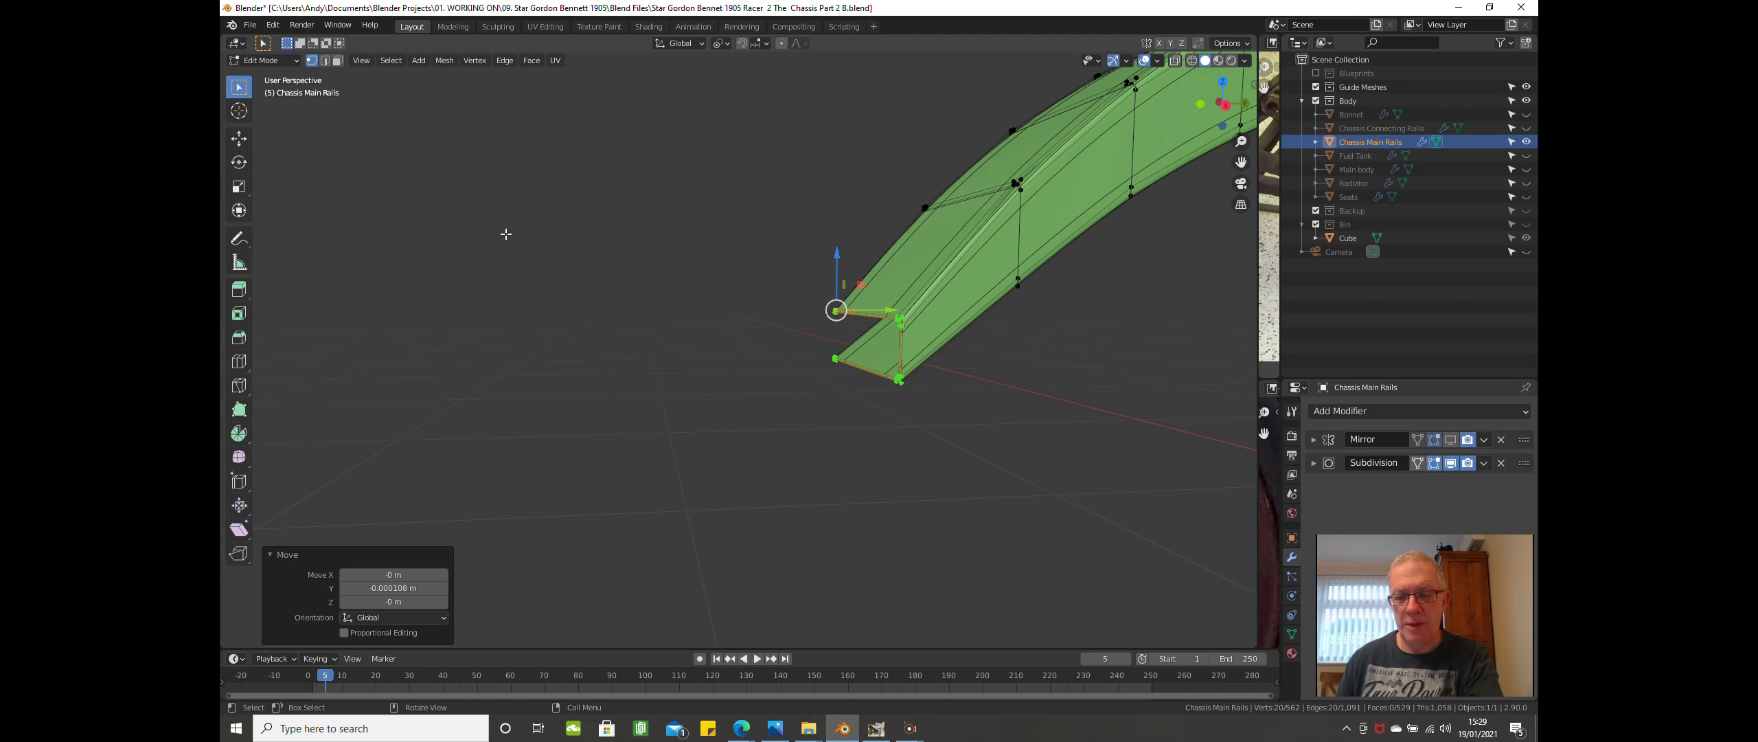
Return to the right side view, frame the rail's front tip, and collapse the last-operation panel.
key("KP_3")
scroll(481, 247, "up", 3)
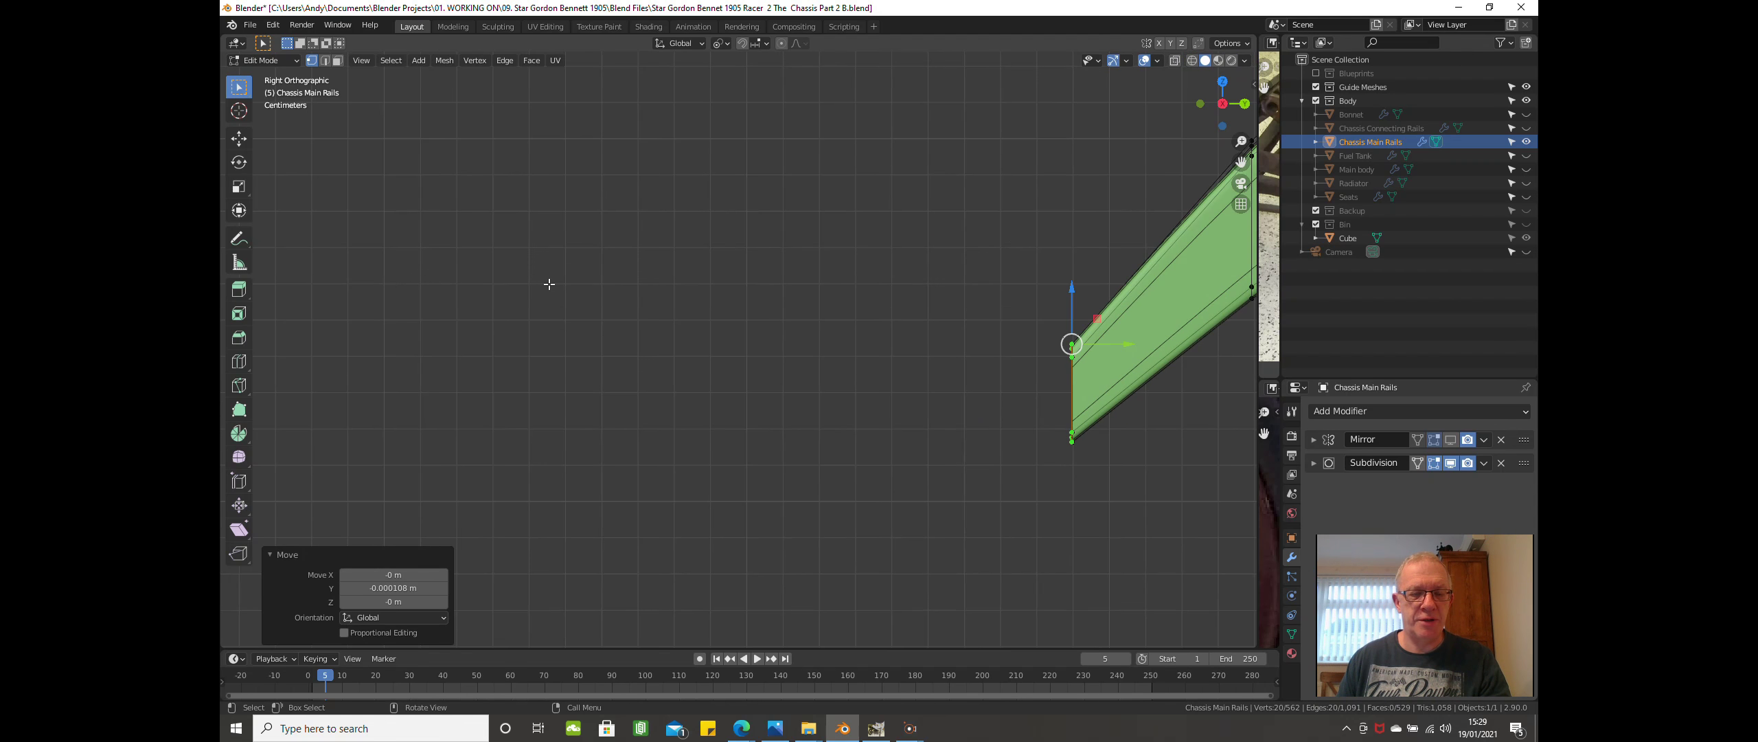
middle_click_drag(445, 261, 290, 200, "shift")
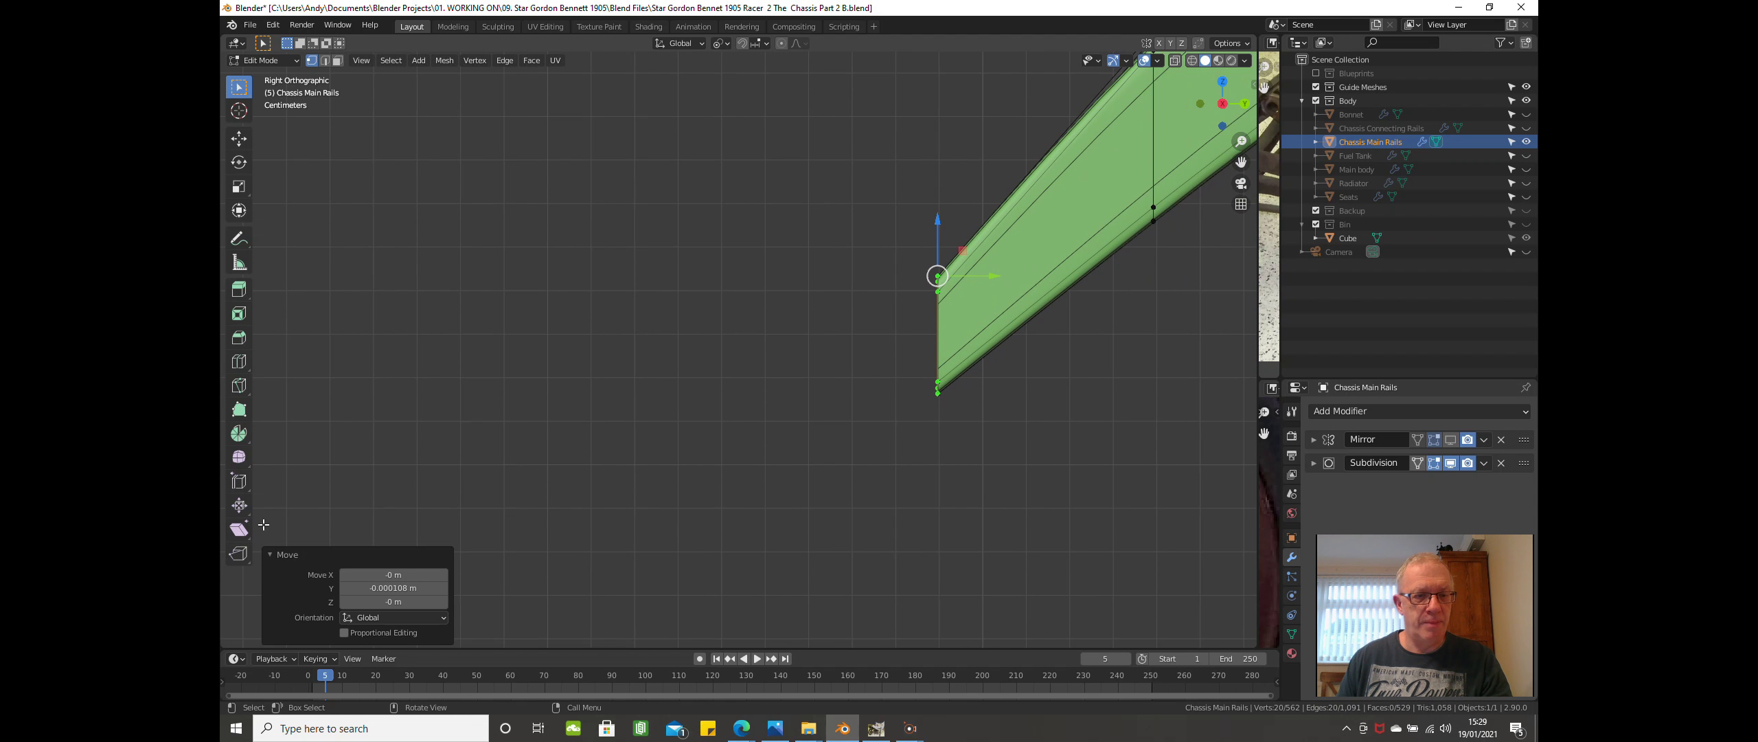
left_click(270, 554)
scroll(507, 432, "down", 6)
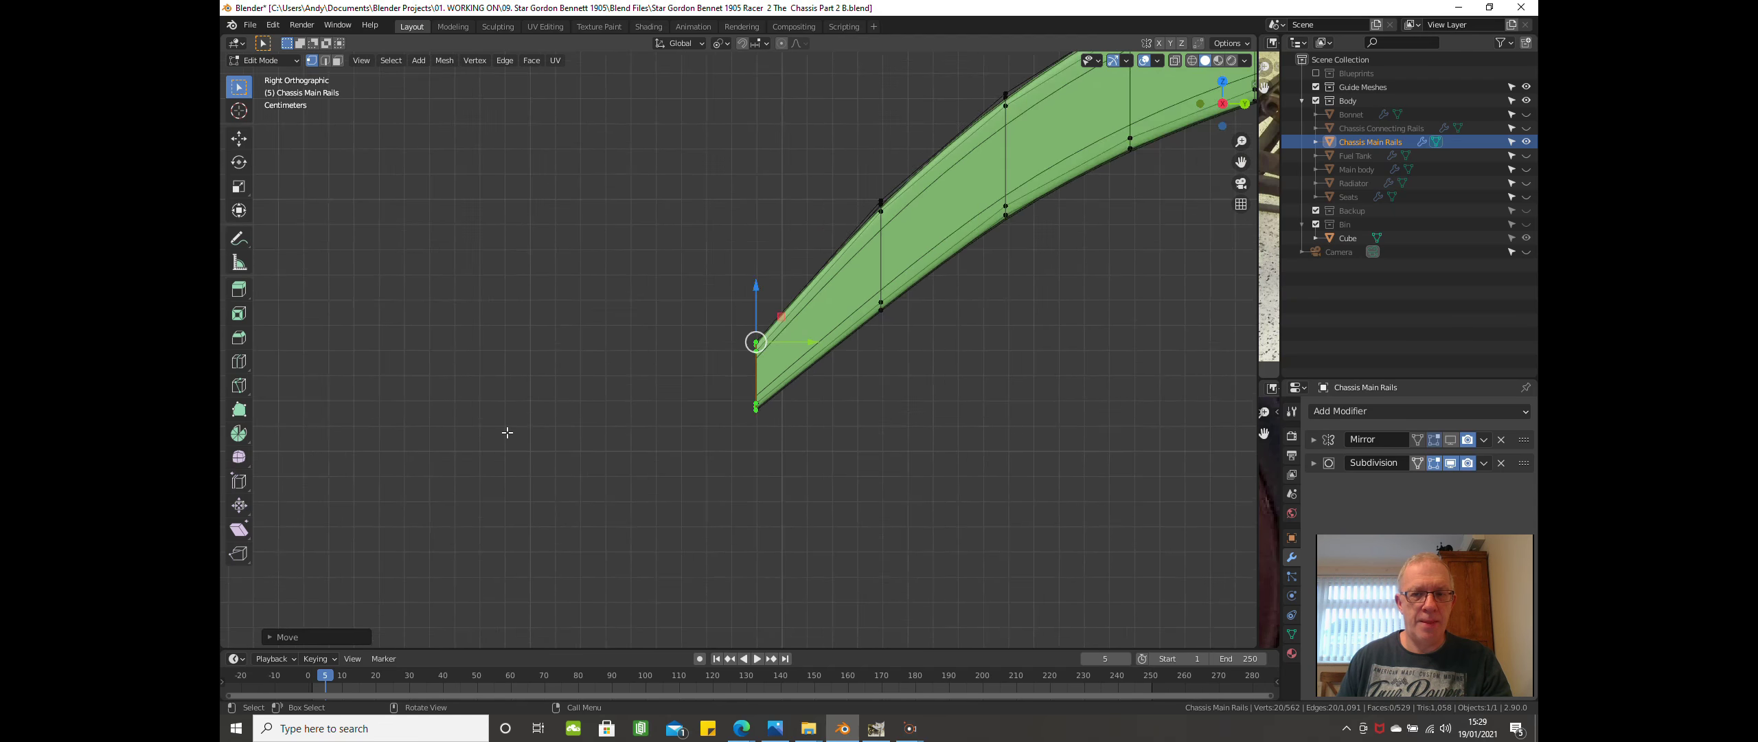
scroll(507, 432, "down", 5)
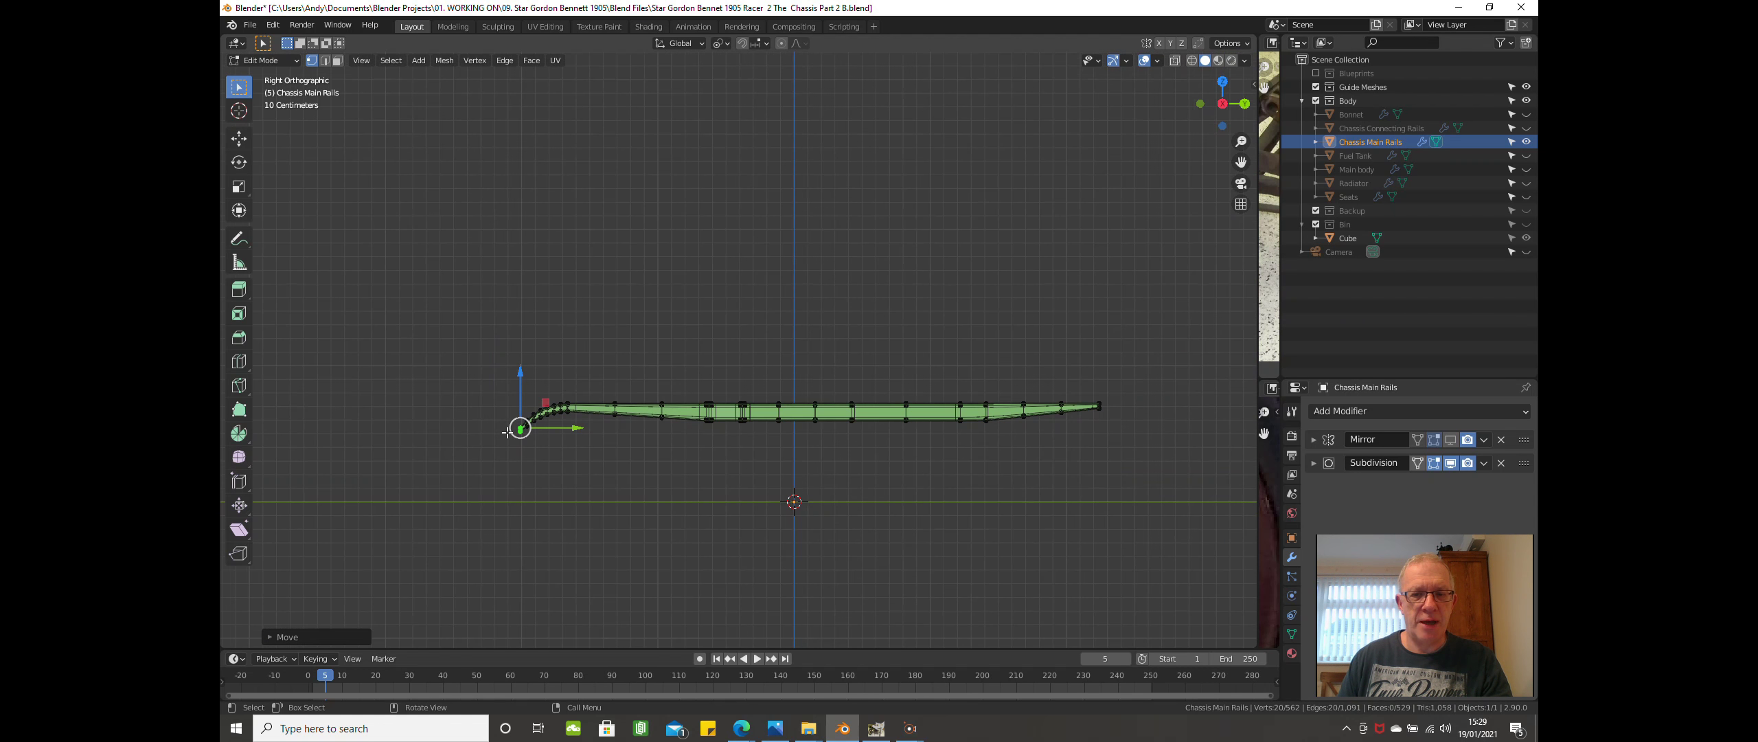
scroll(507, 432, "up", 4)
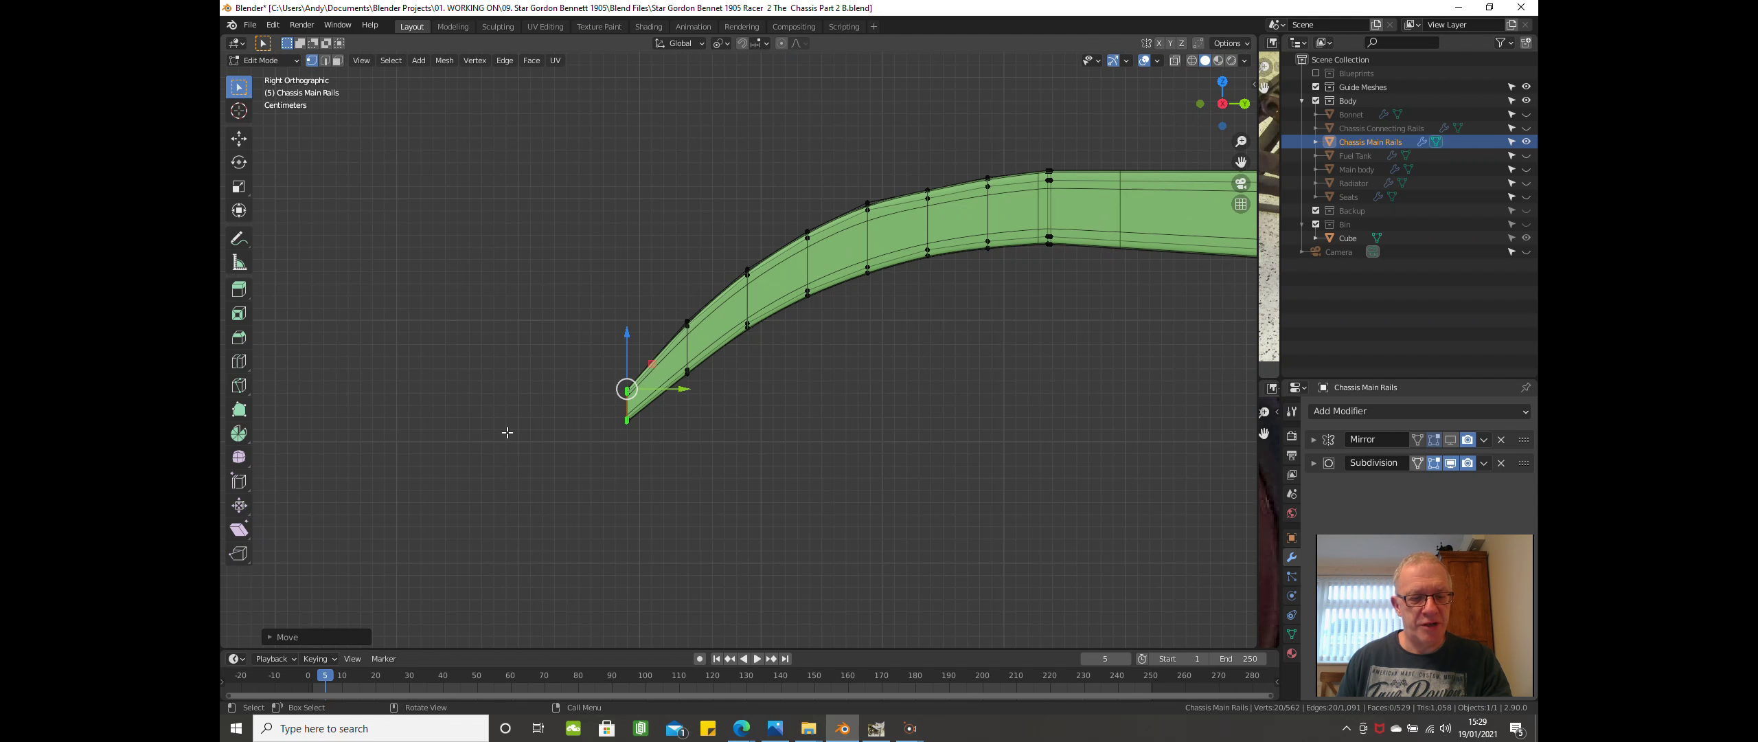
Snap the 3D cursor to the selected front-tip vertices and bring up the Add Mesh menu.
key("shift+s")
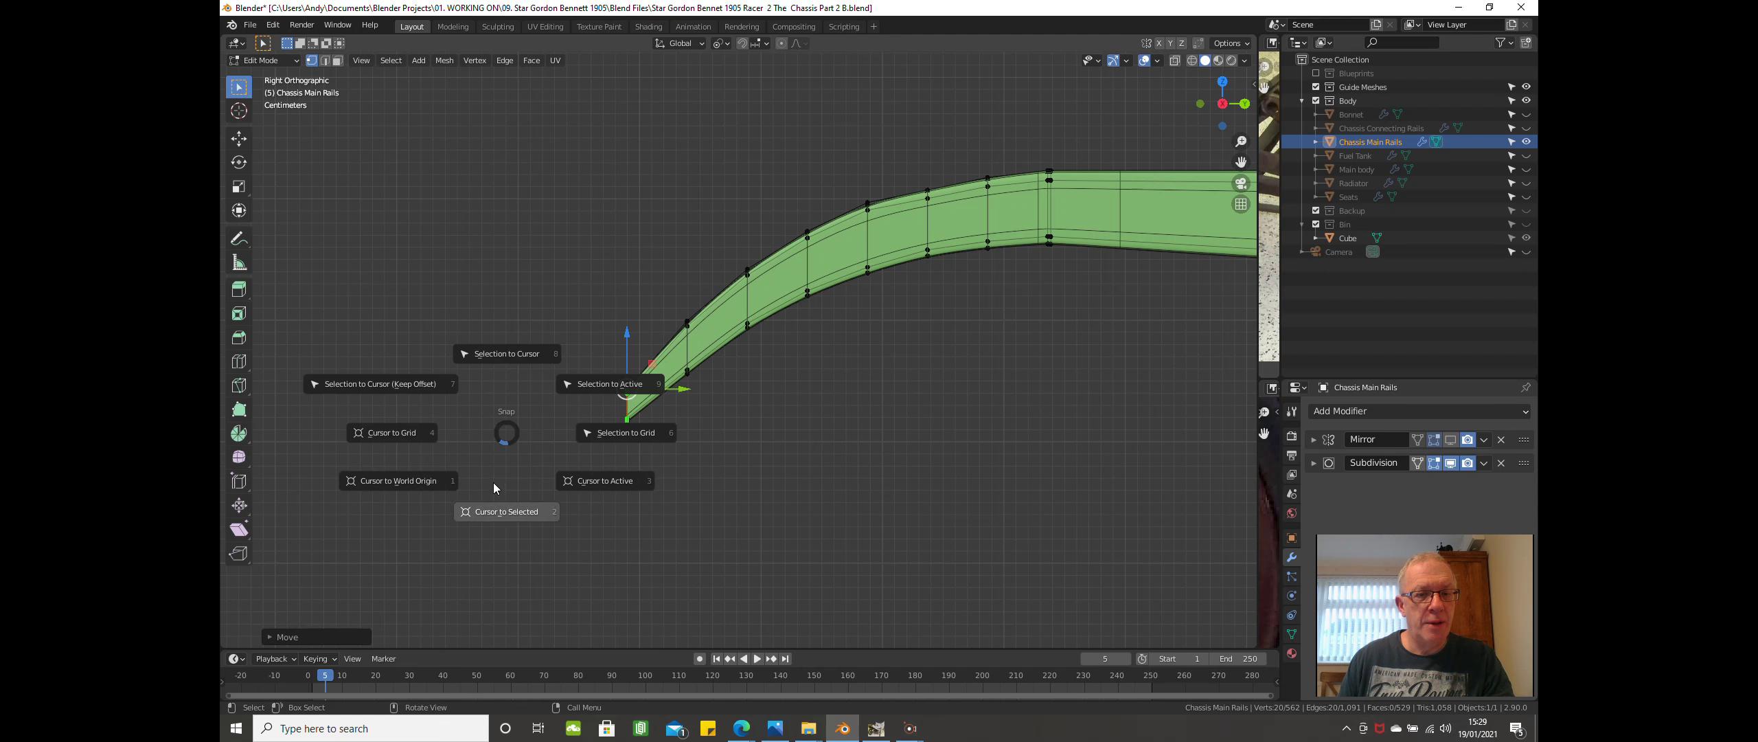
left_click(488, 509)
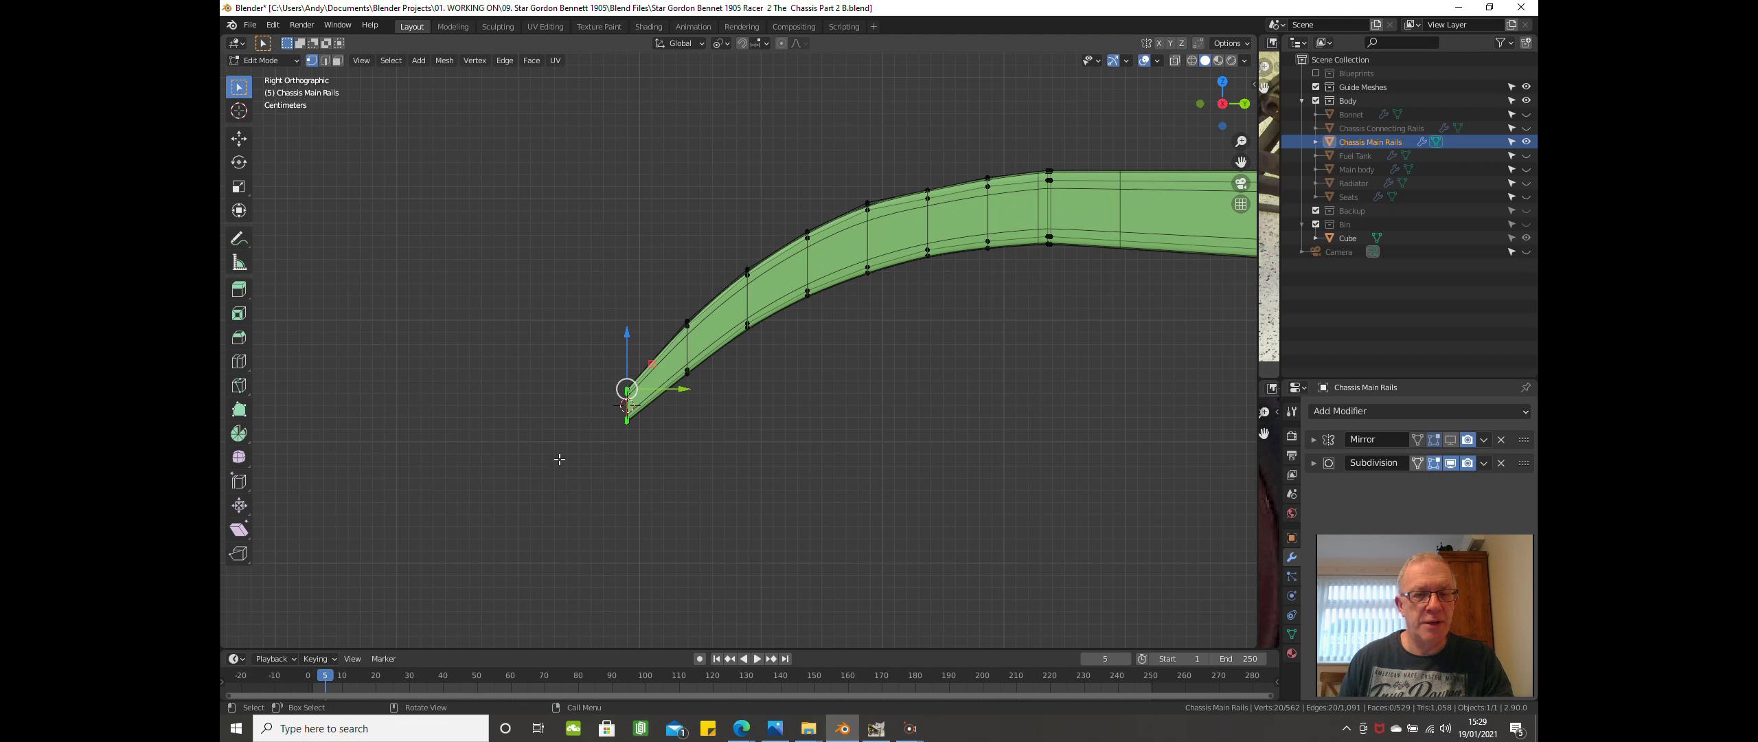
scroll(559, 459, "up", 3)
scroll(684, 444, "up", 1)
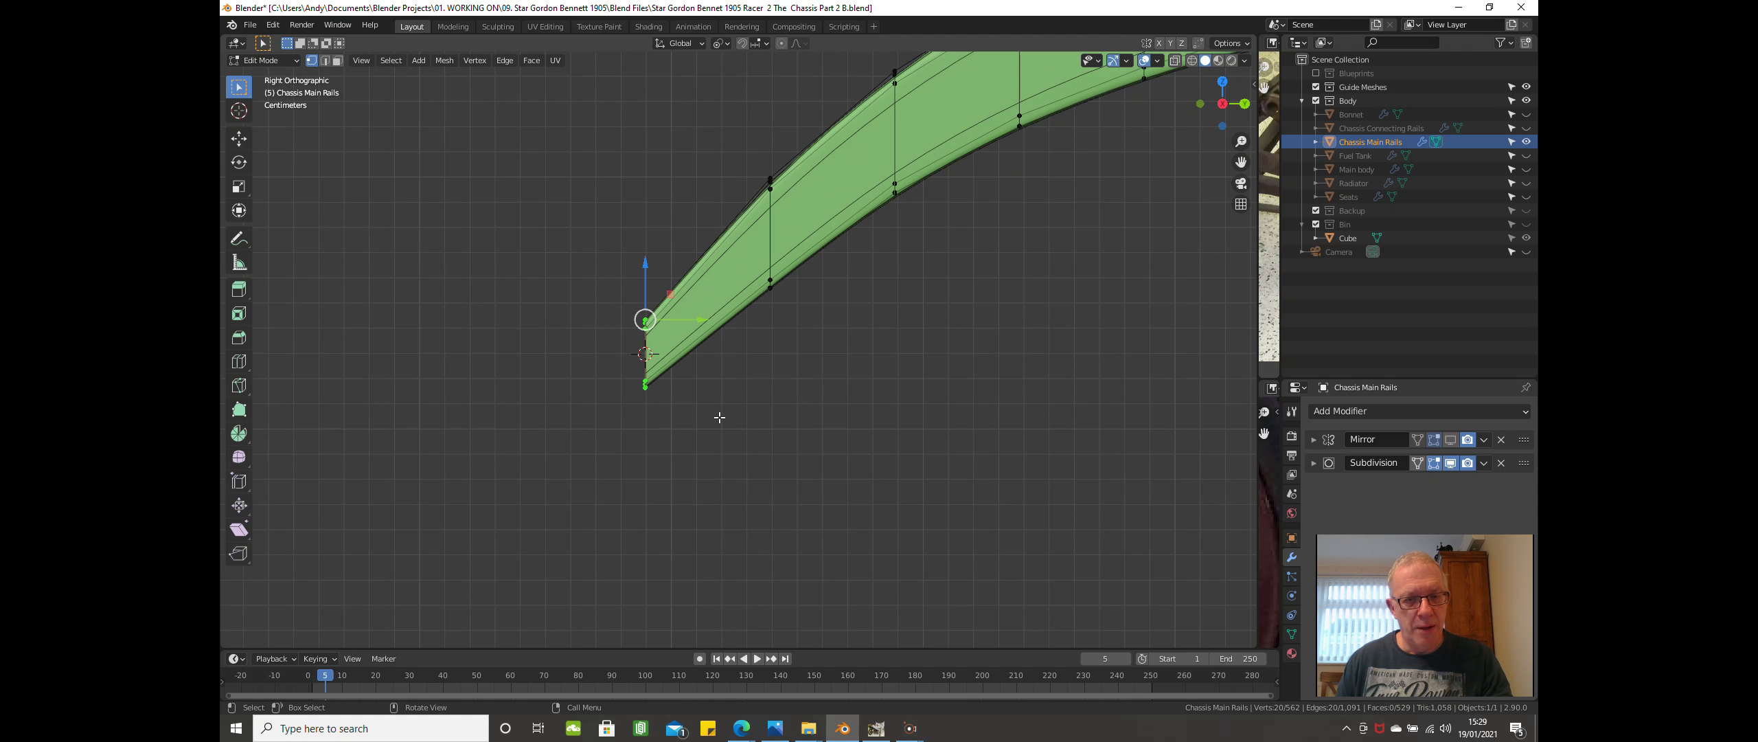
key("shift")
key("shift+a")
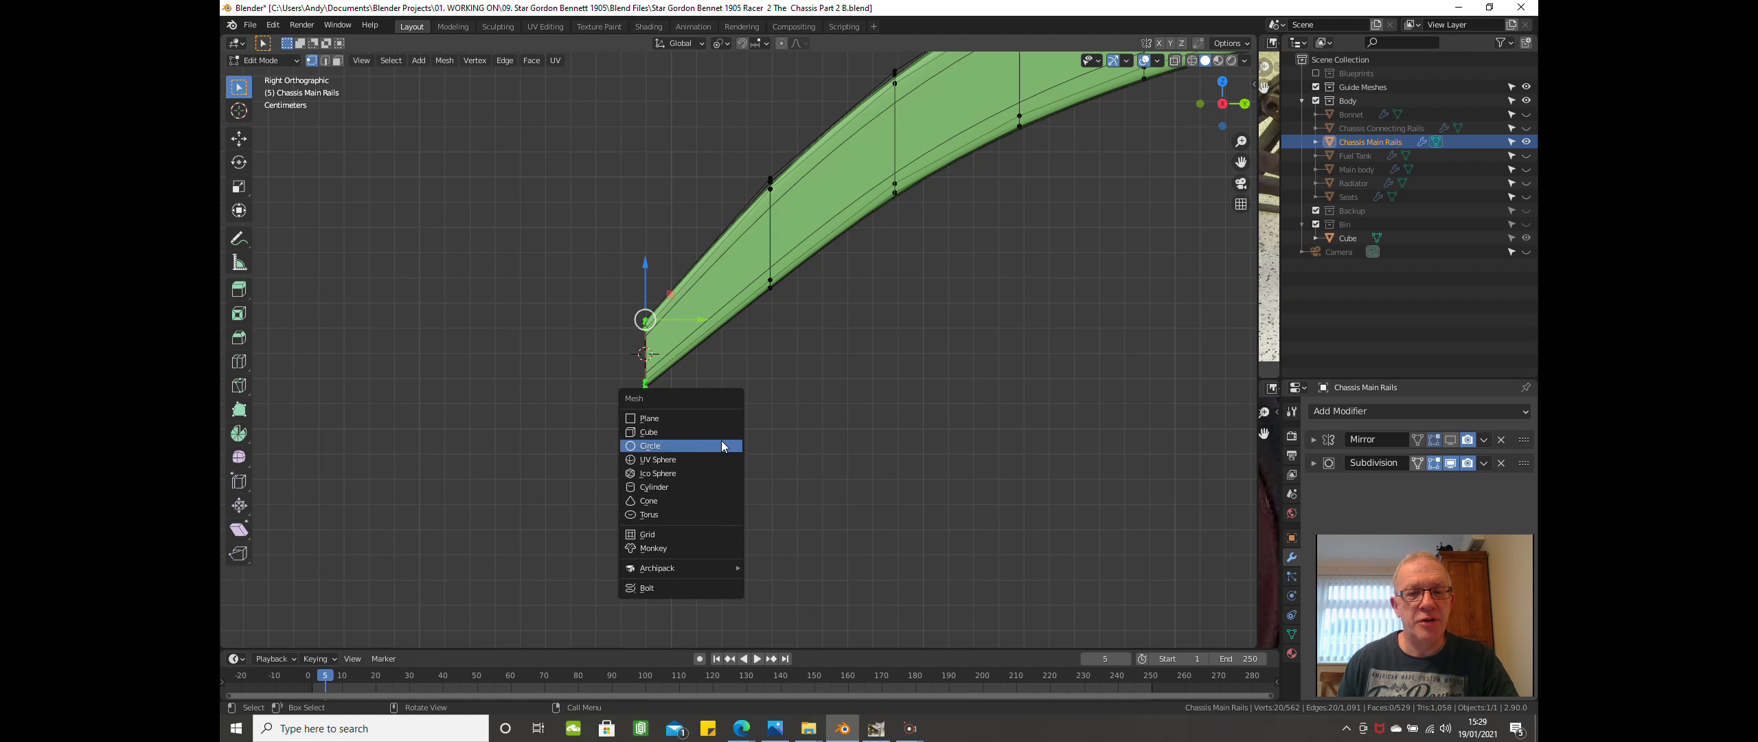
Add a cylinder at the front tip and give it 12 vertices.
left_click(713, 482)
scroll(714, 464, "down", 8)
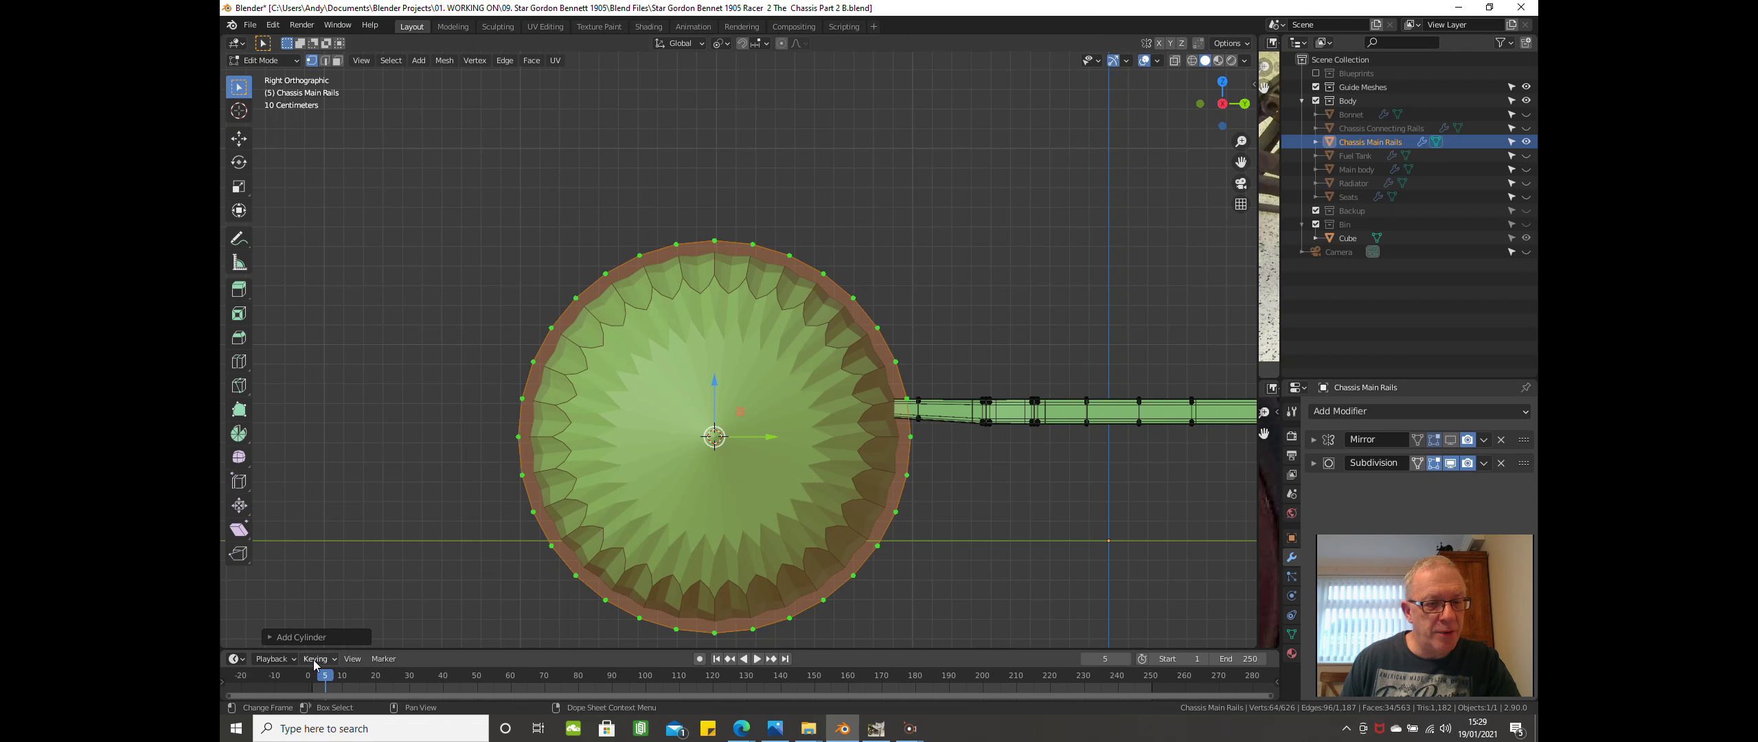
left_click(267, 637)
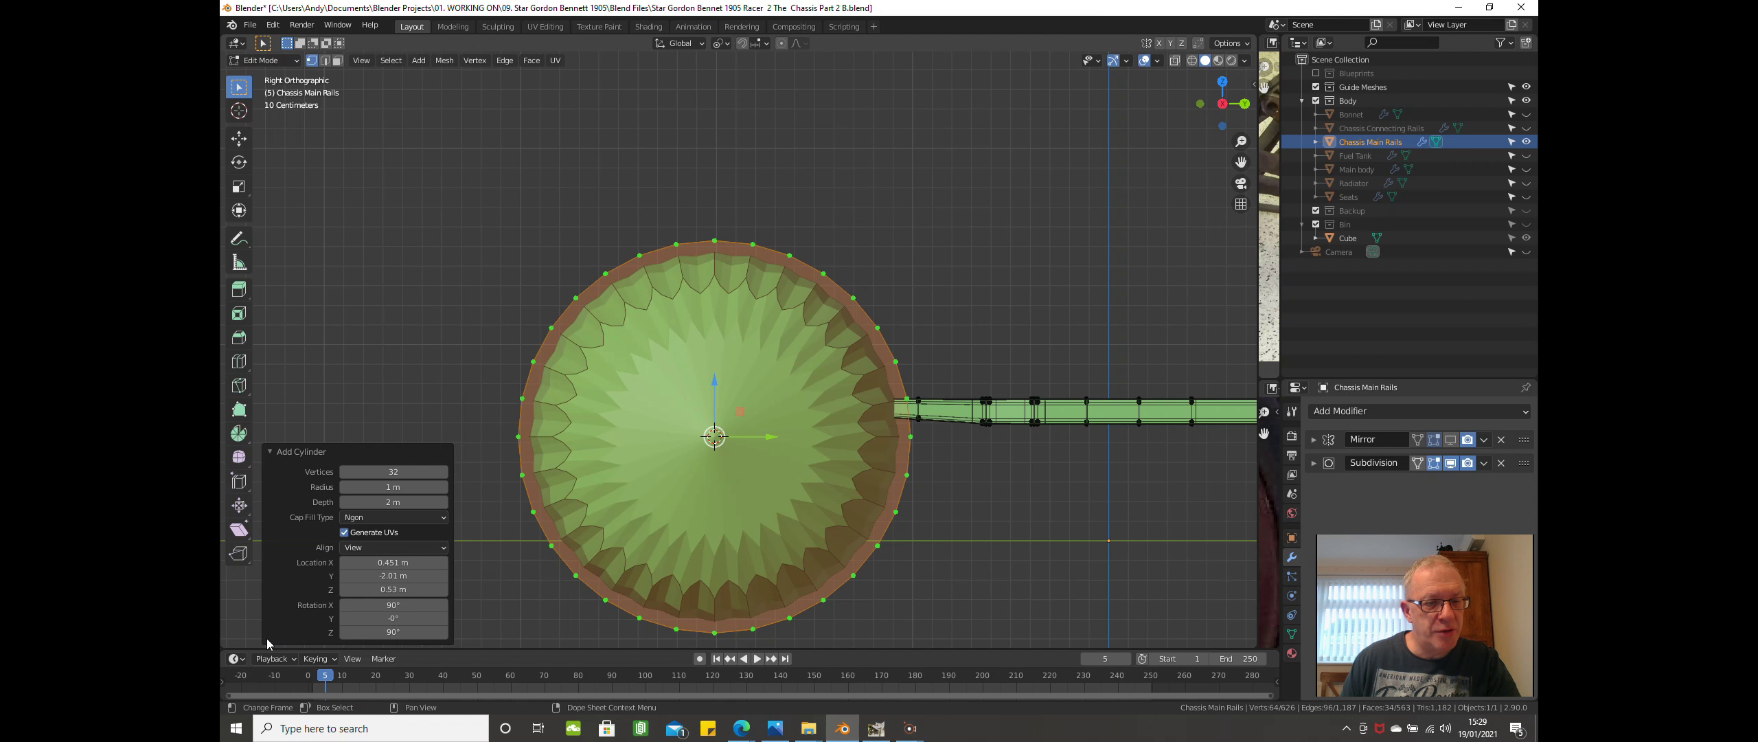
left_click(412, 470)
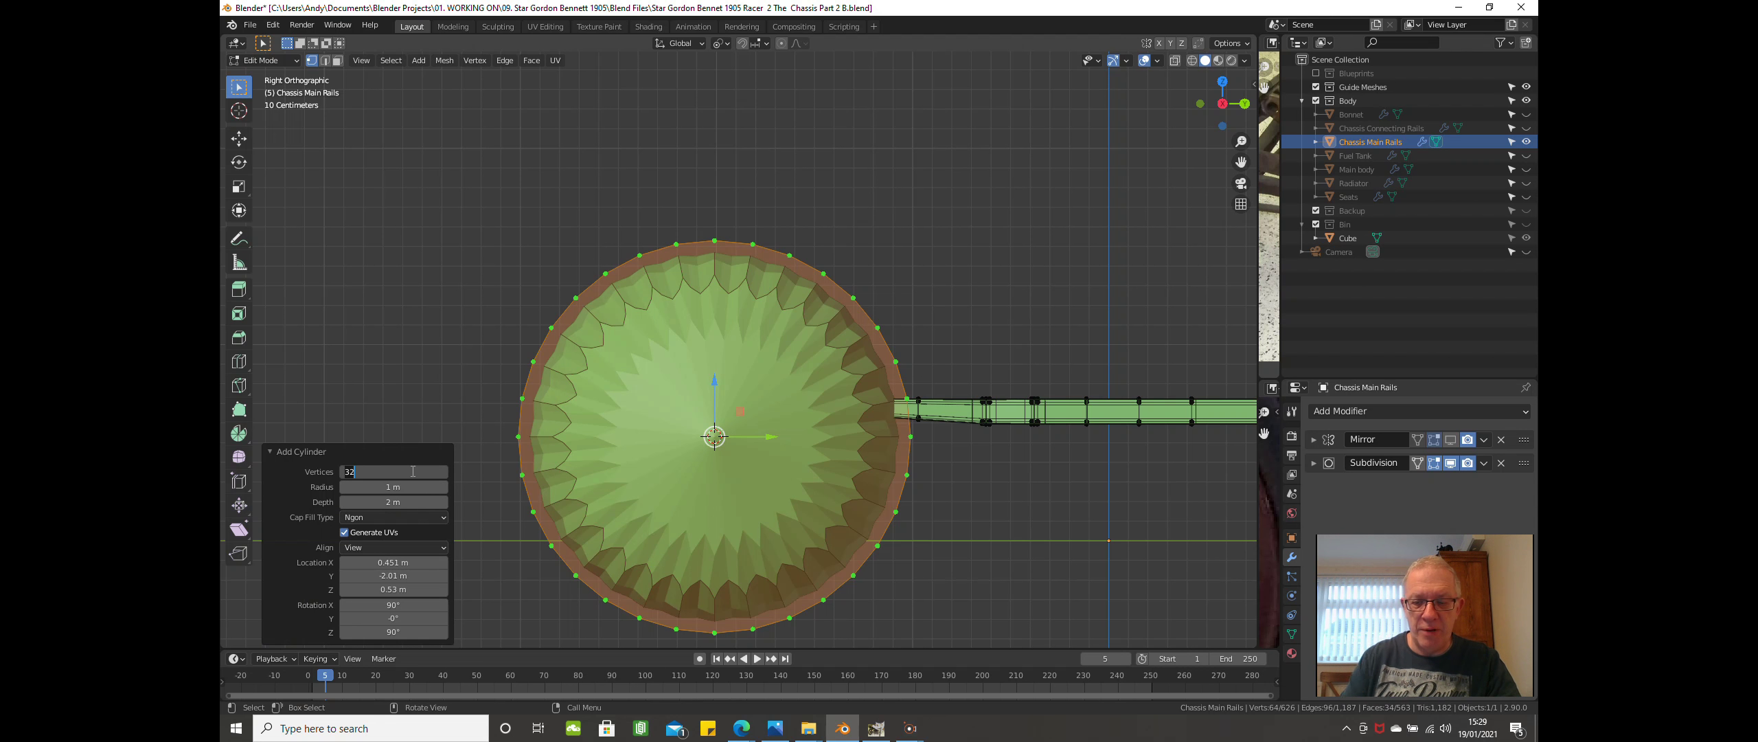
type("12")
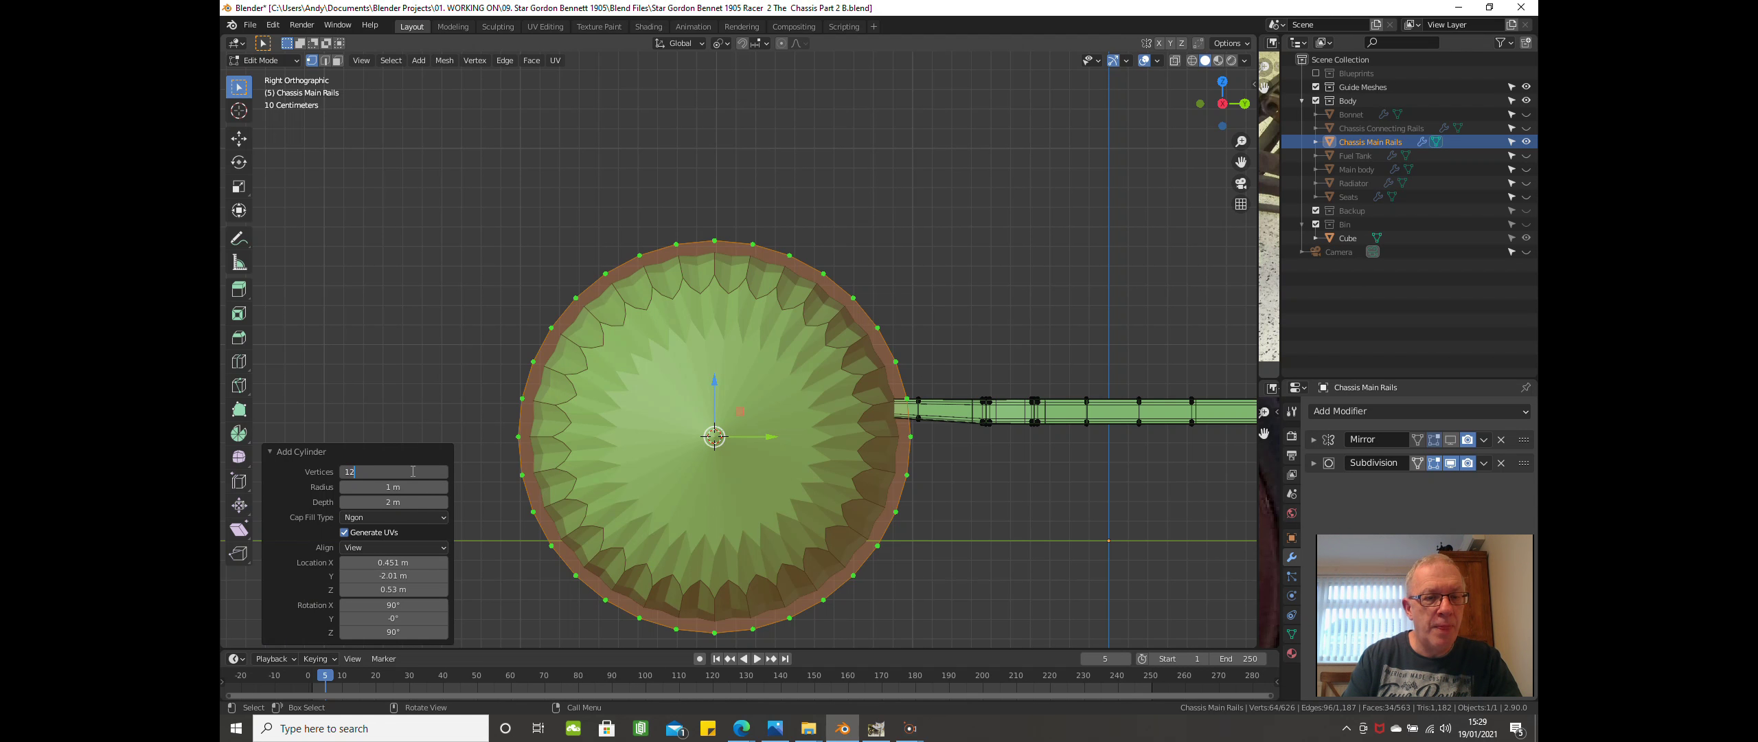
key("Return")
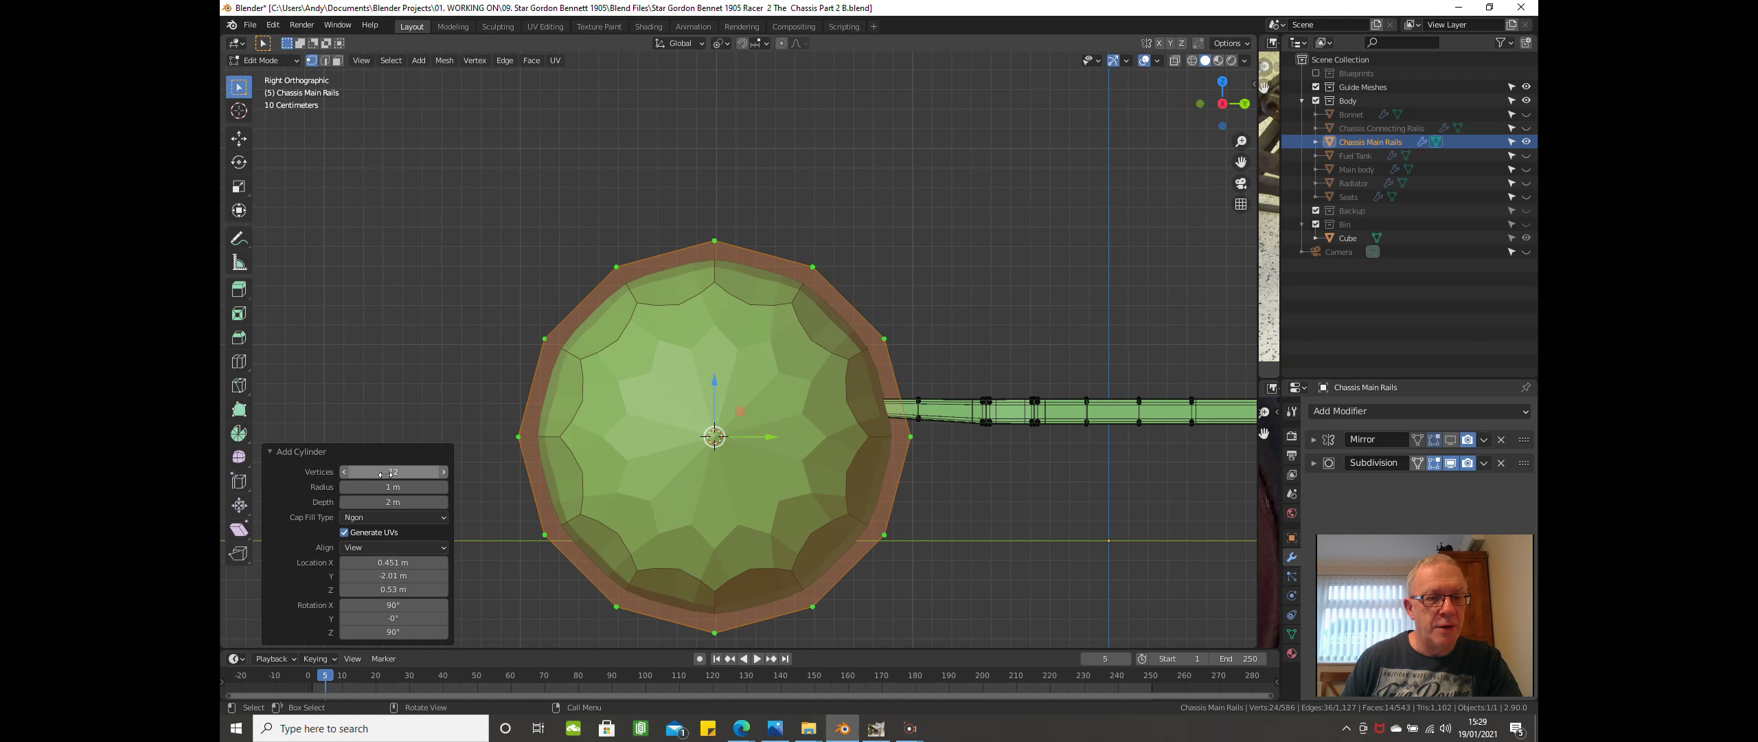
Set the cylinder's radius to 0.1 m and its depth to 0.2 m.
left_click(399, 487)
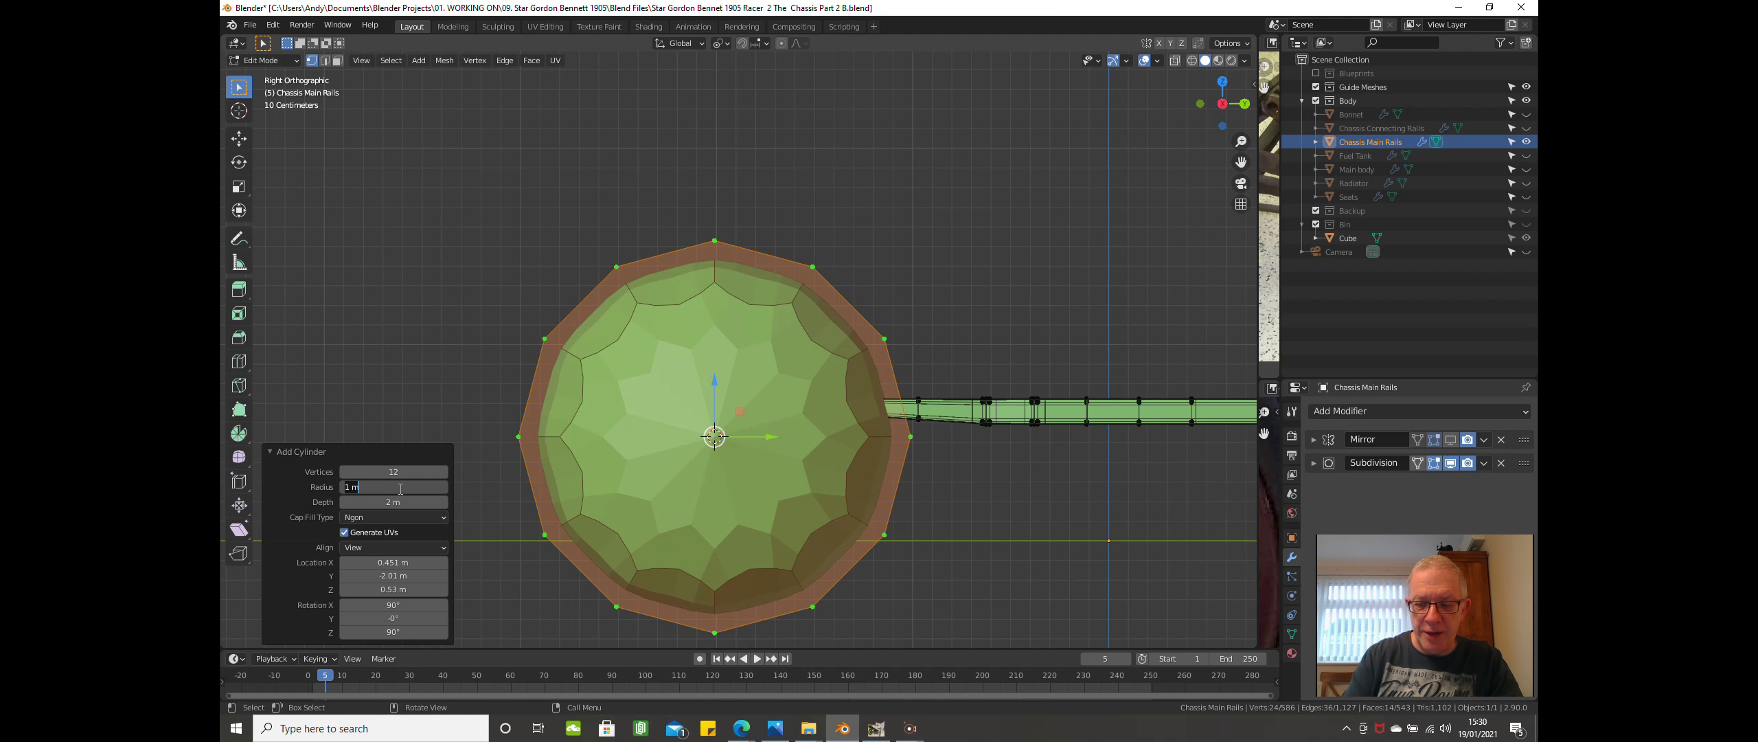
key("BackSpace")
type(".1")
key("Return")
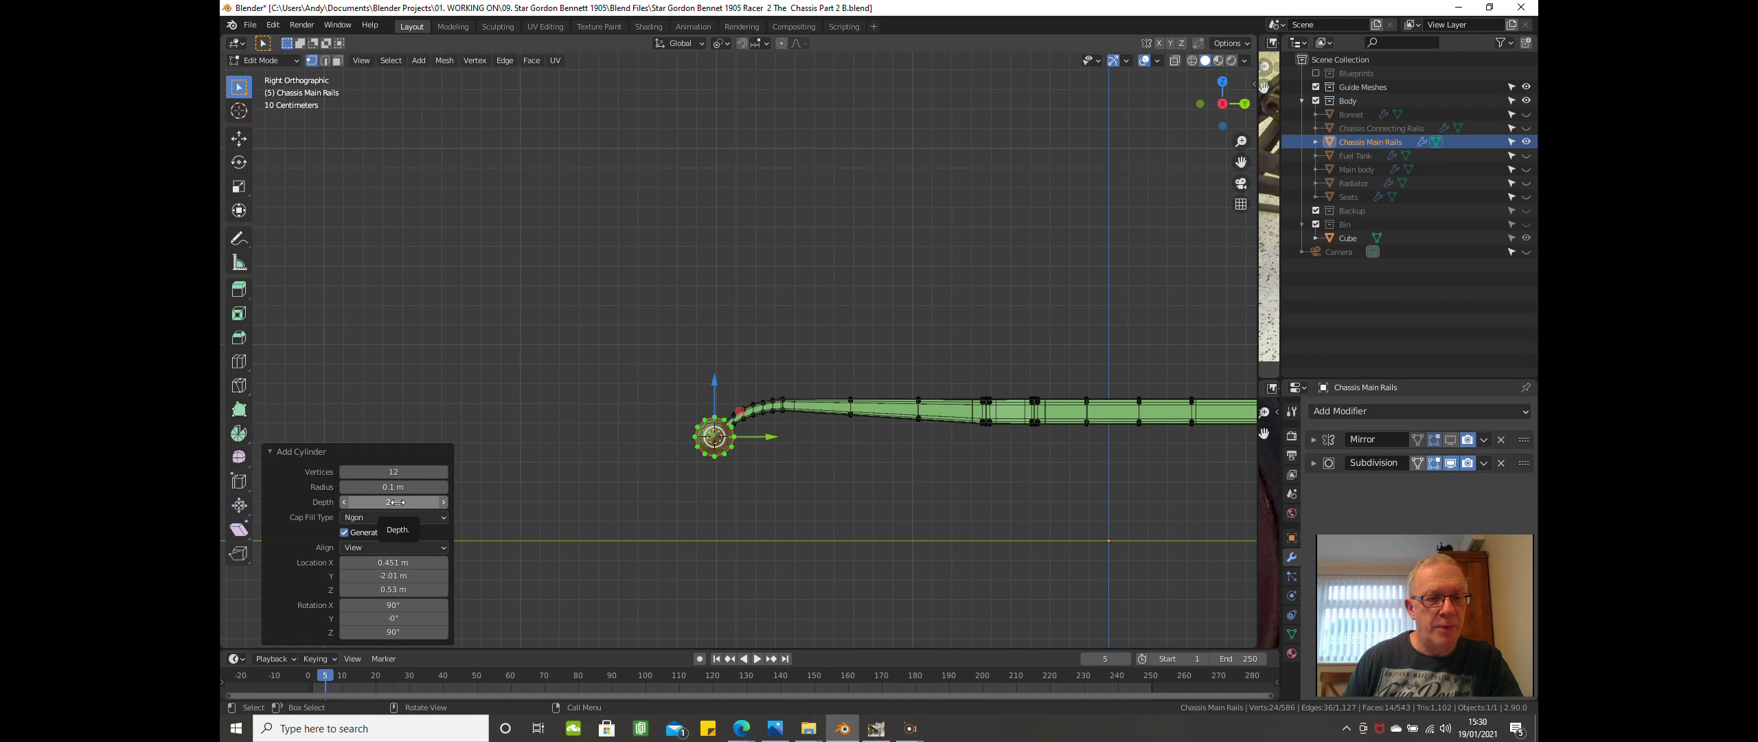
left_click(397, 502)
key("BackSpace")
type(".2")
key("Return")
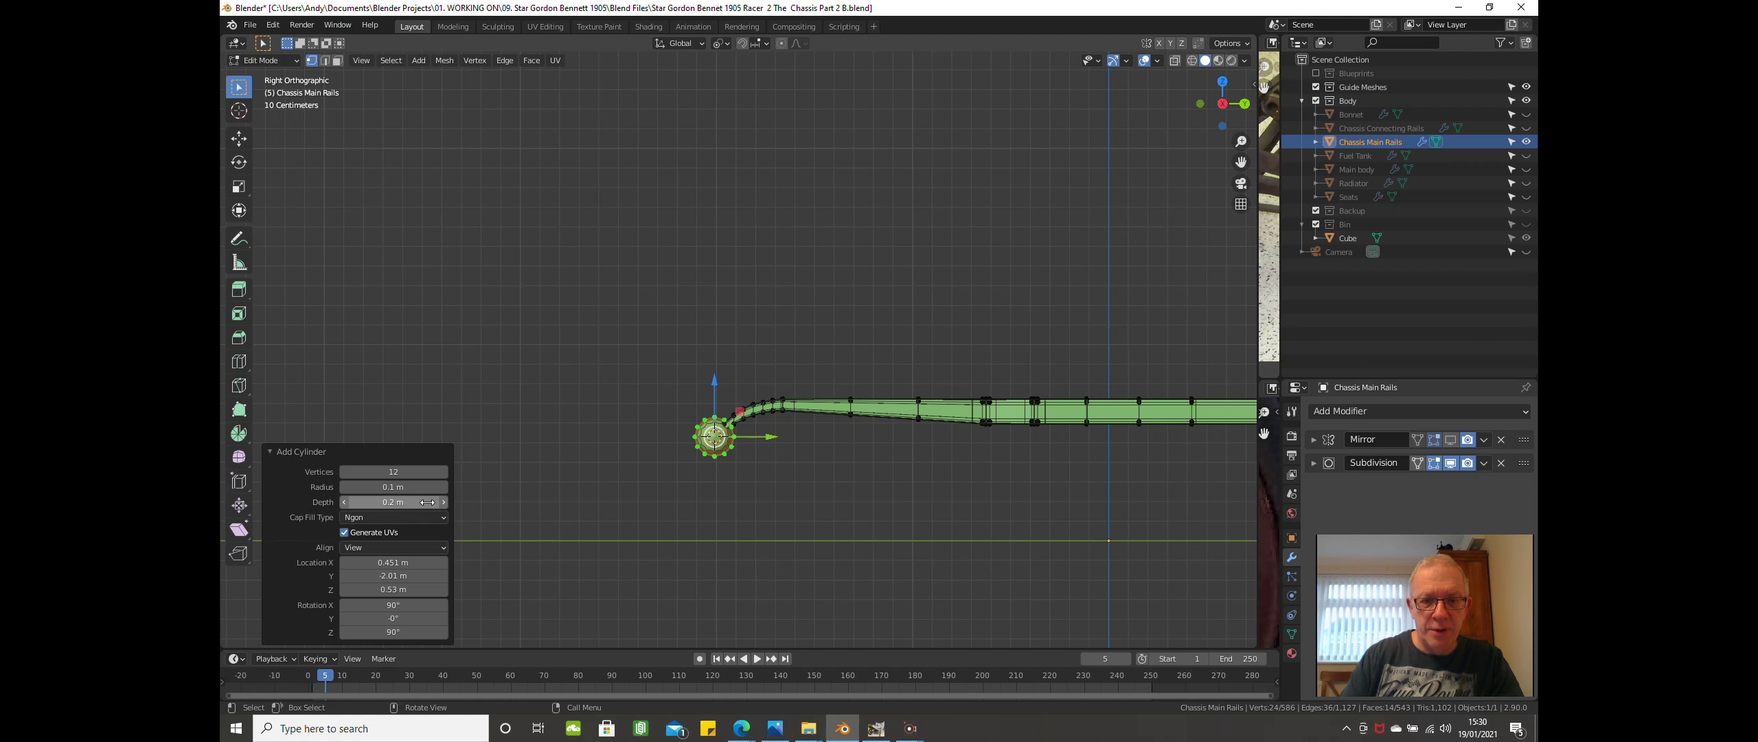
left_click(261, 451)
middle_click_drag(396, 444, 751, 373)
scroll(526, 442, "up", 3)
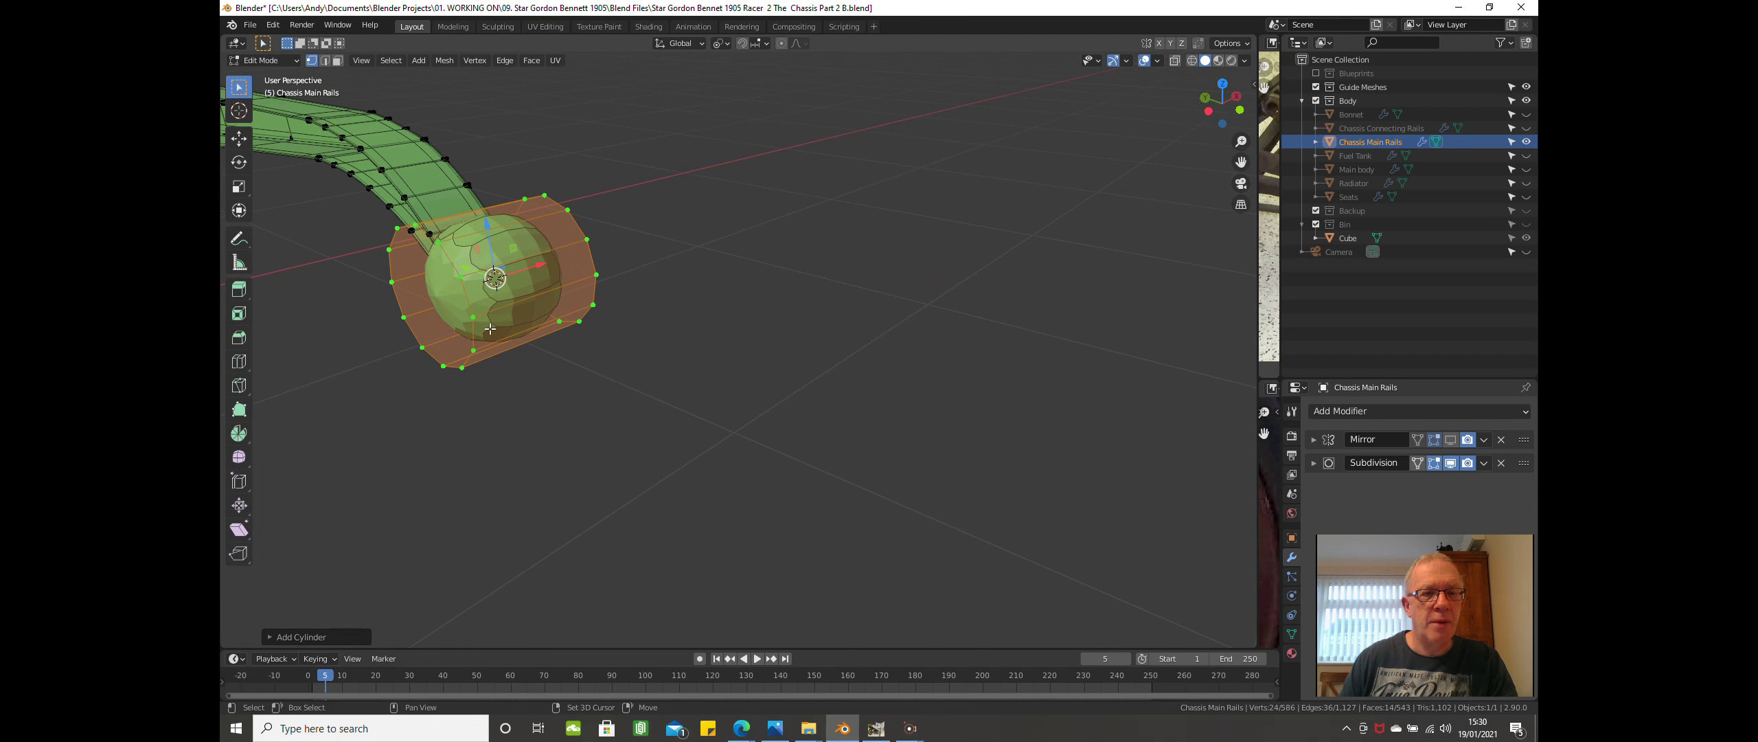
In Face select mode, delete the cylinder's near end cap.
middle_click_drag(465, 340, 580, 335, "shift")
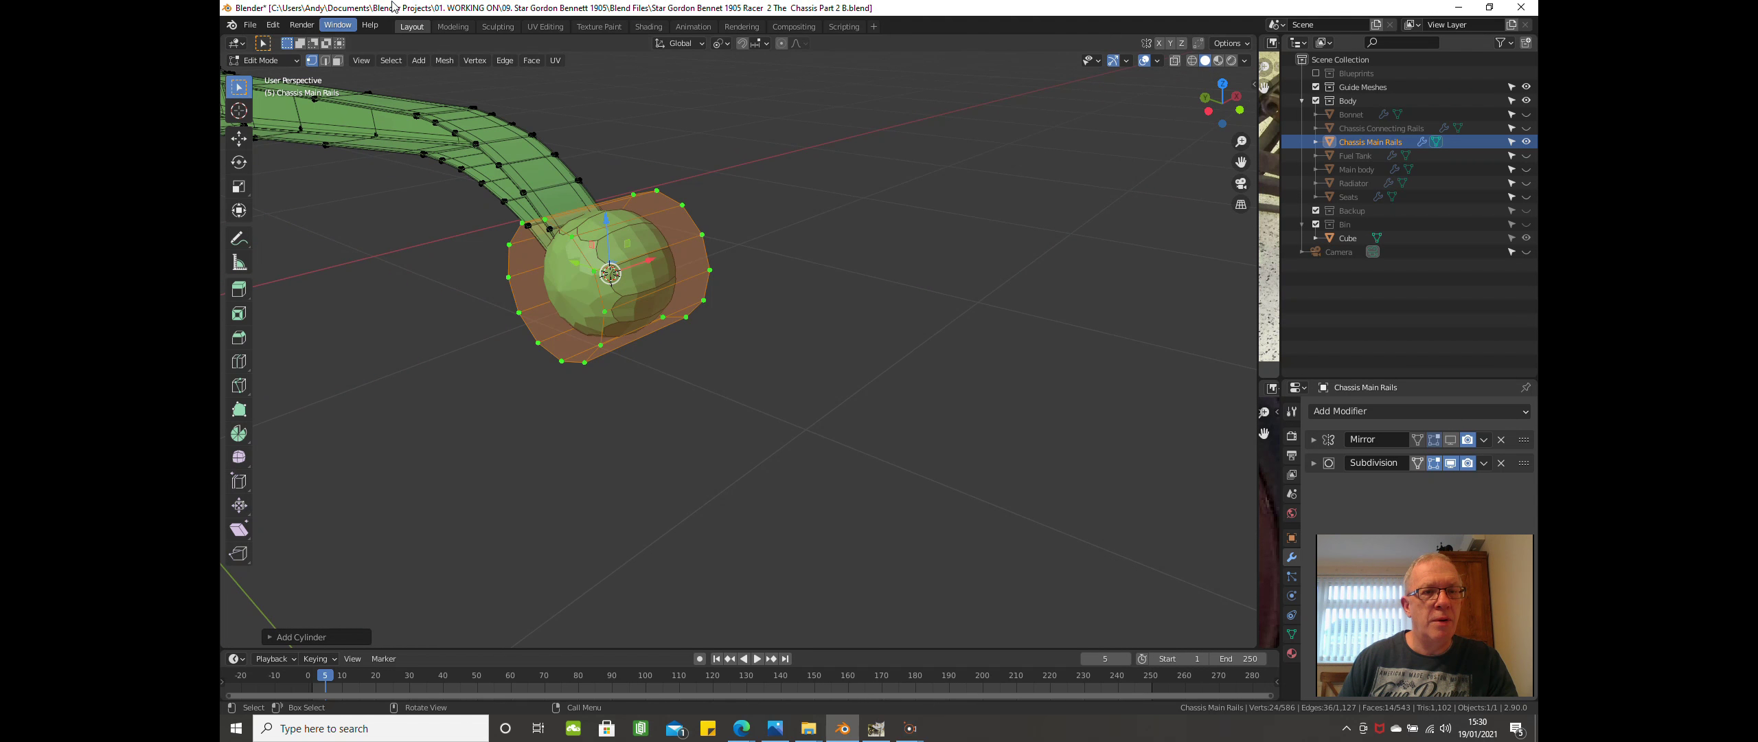
left_click(339, 62)
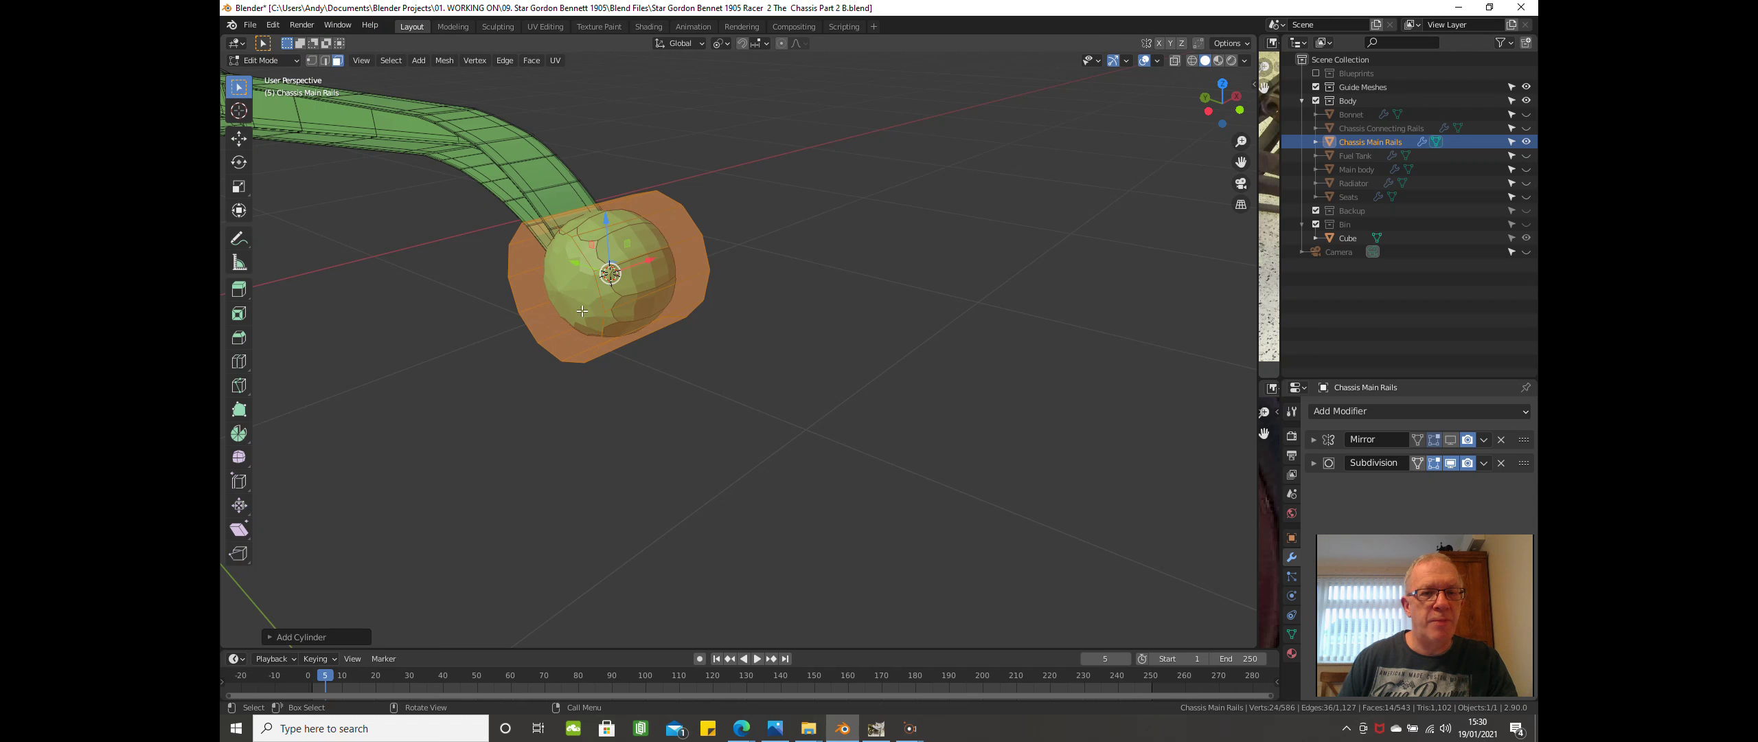
left_click(556, 300)
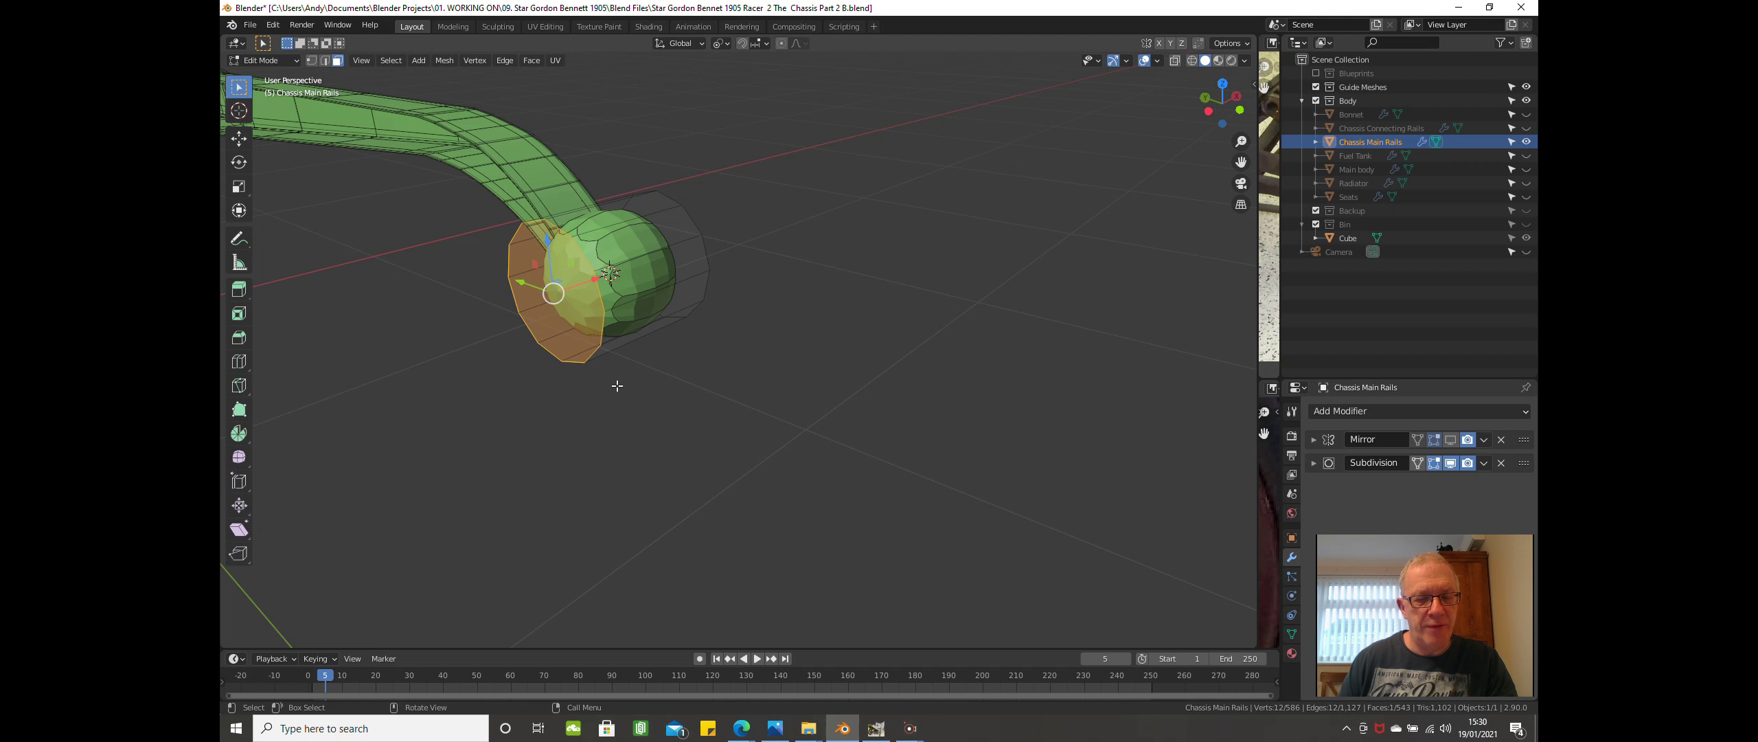
key("x")
left_click(583, 320)
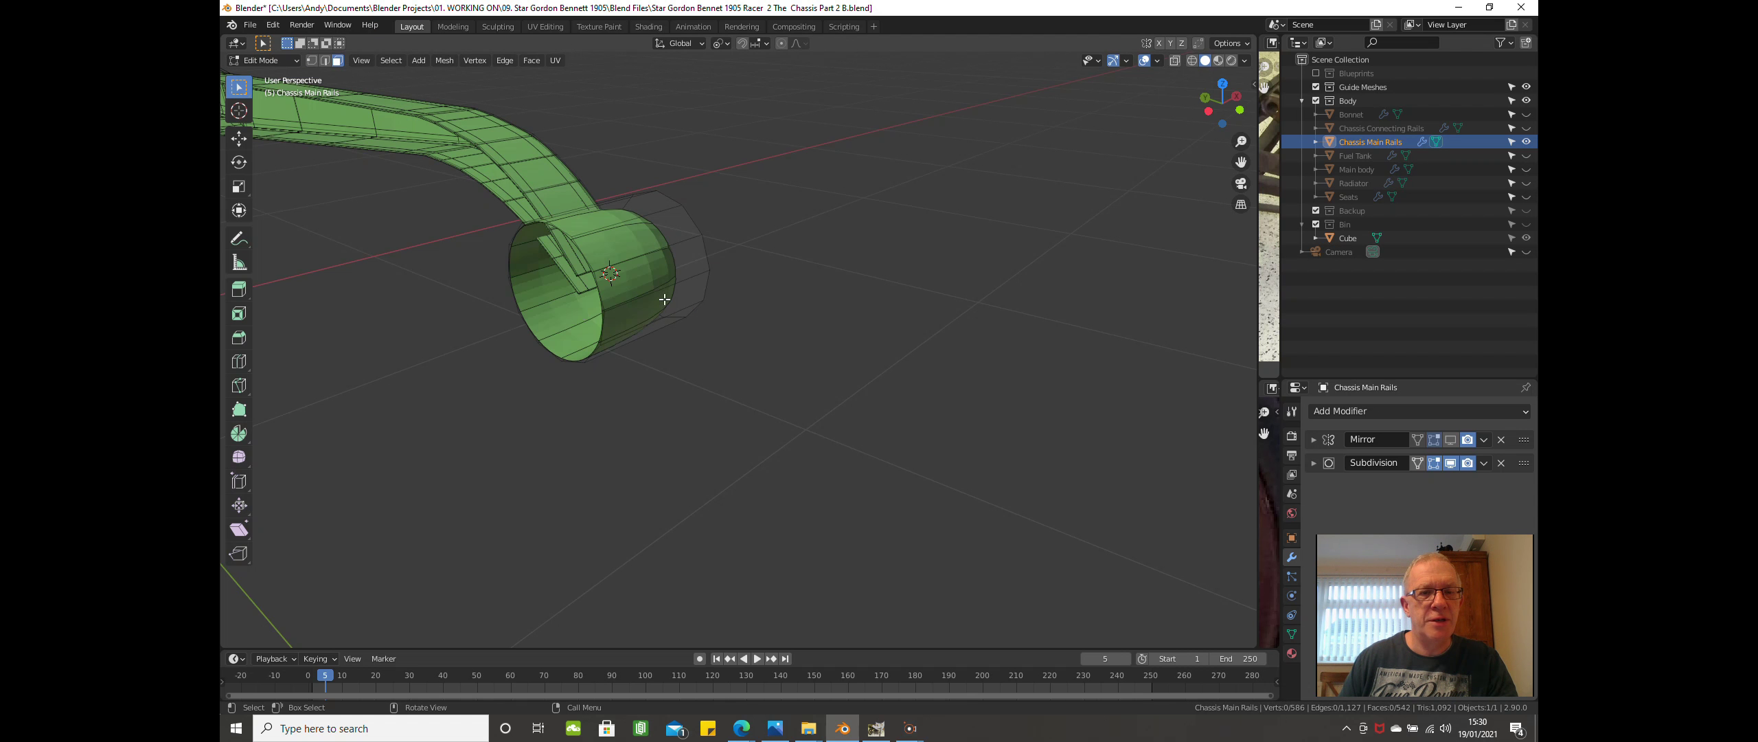
Delete the far end cap to leave an open tube, then return to Object Mode.
middle_click_drag(659, 294, 494, 303)
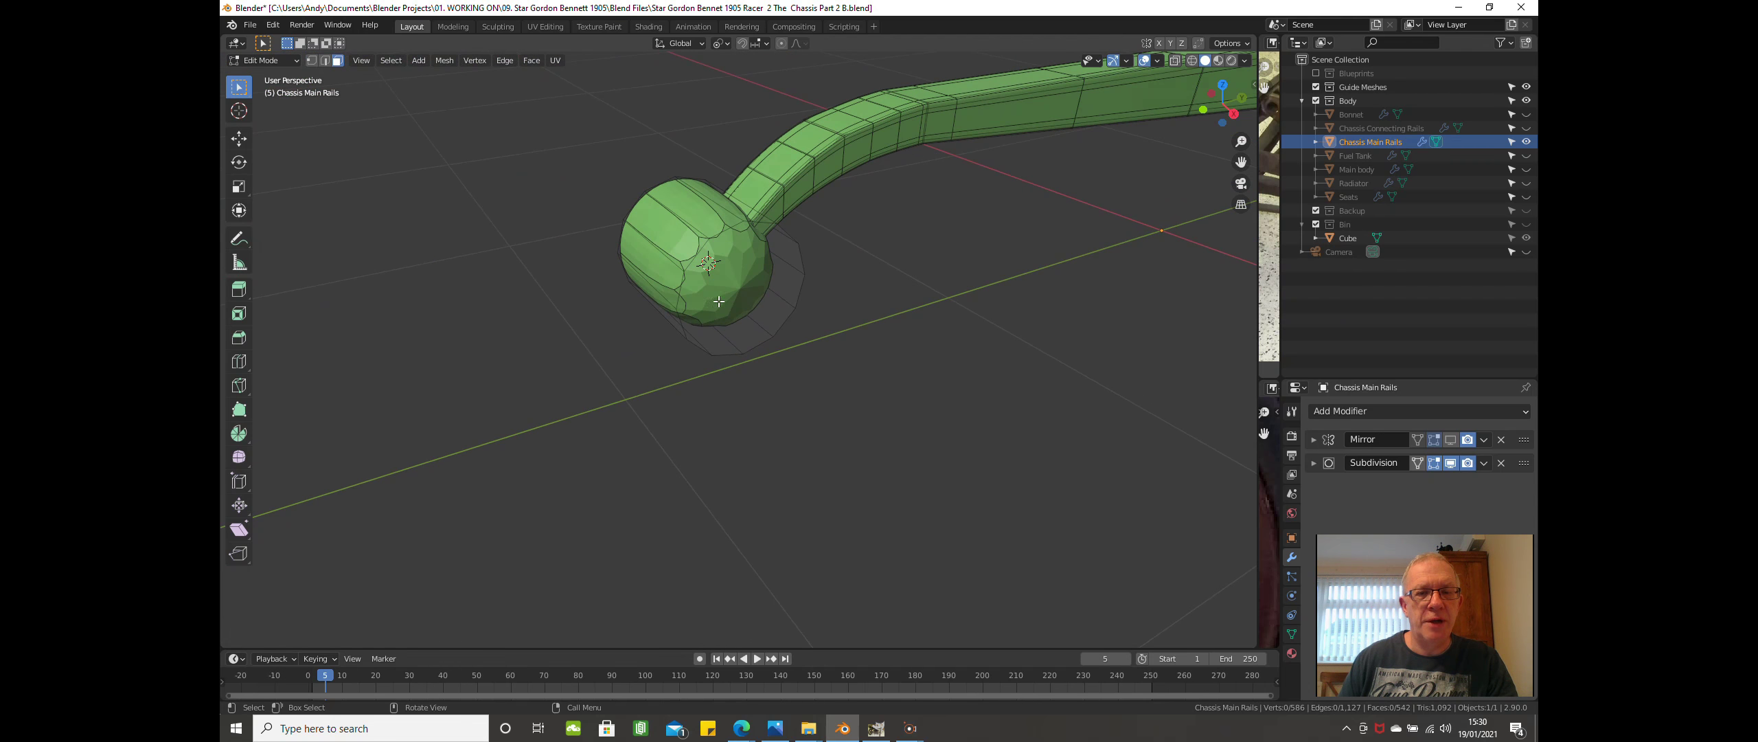
left_click(747, 292)
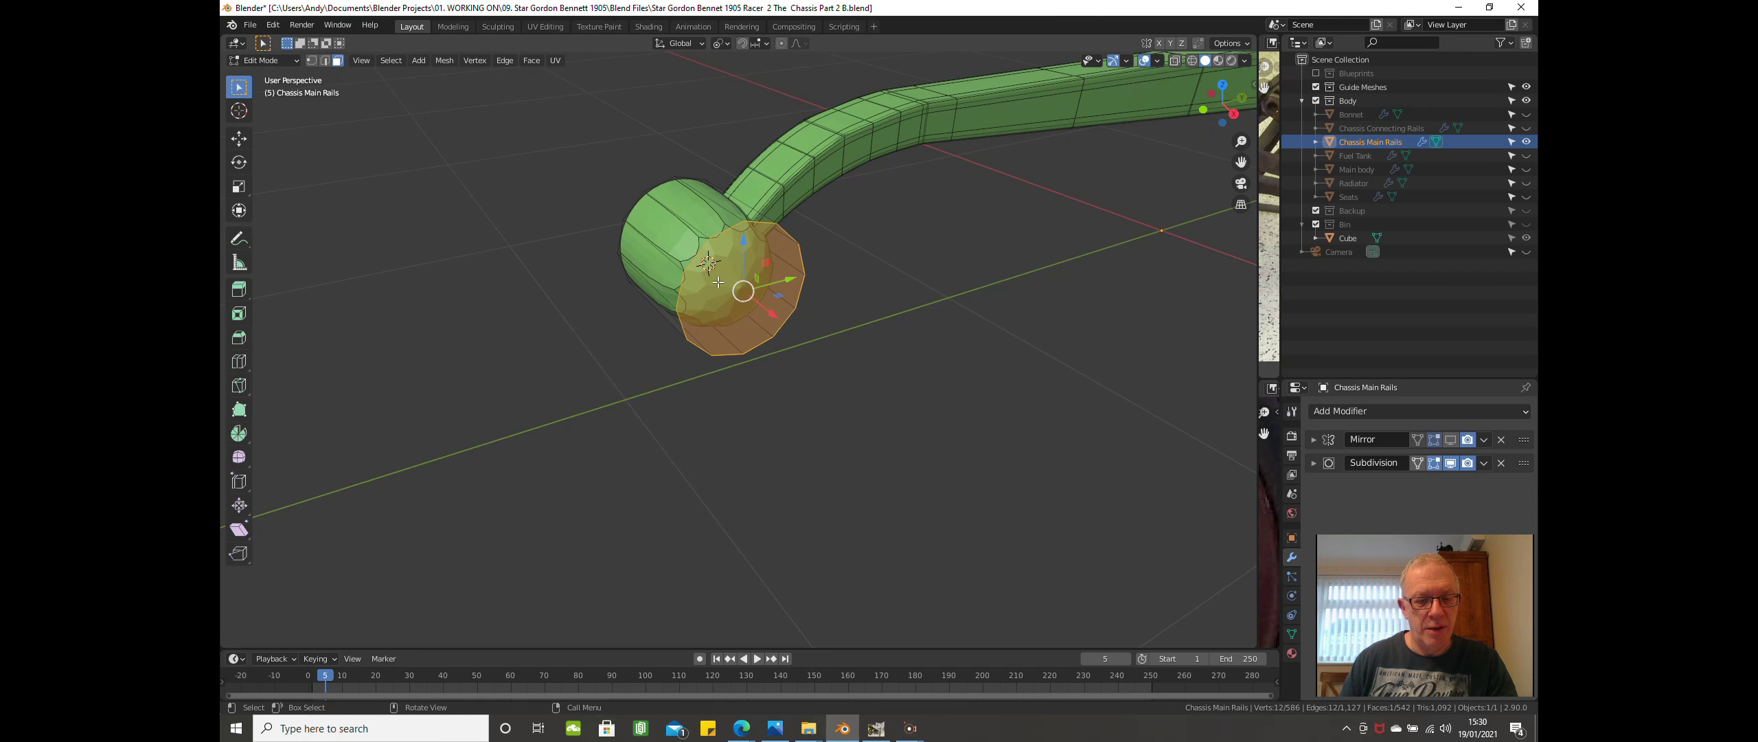
key("x")
left_click(719, 283)
middle_click_drag(718, 282, 947, 278)
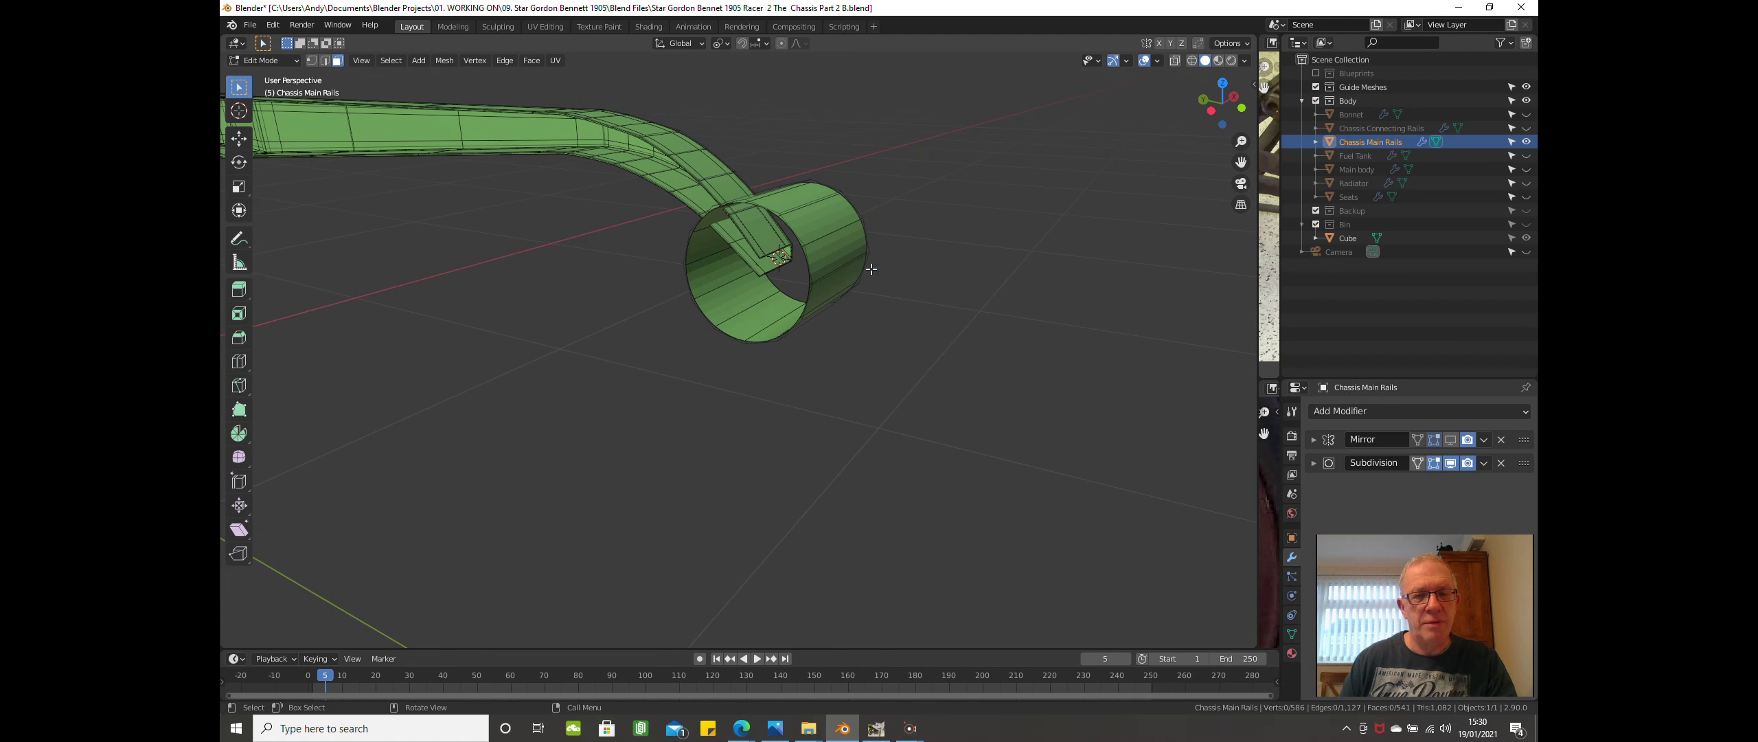
key("Tab")
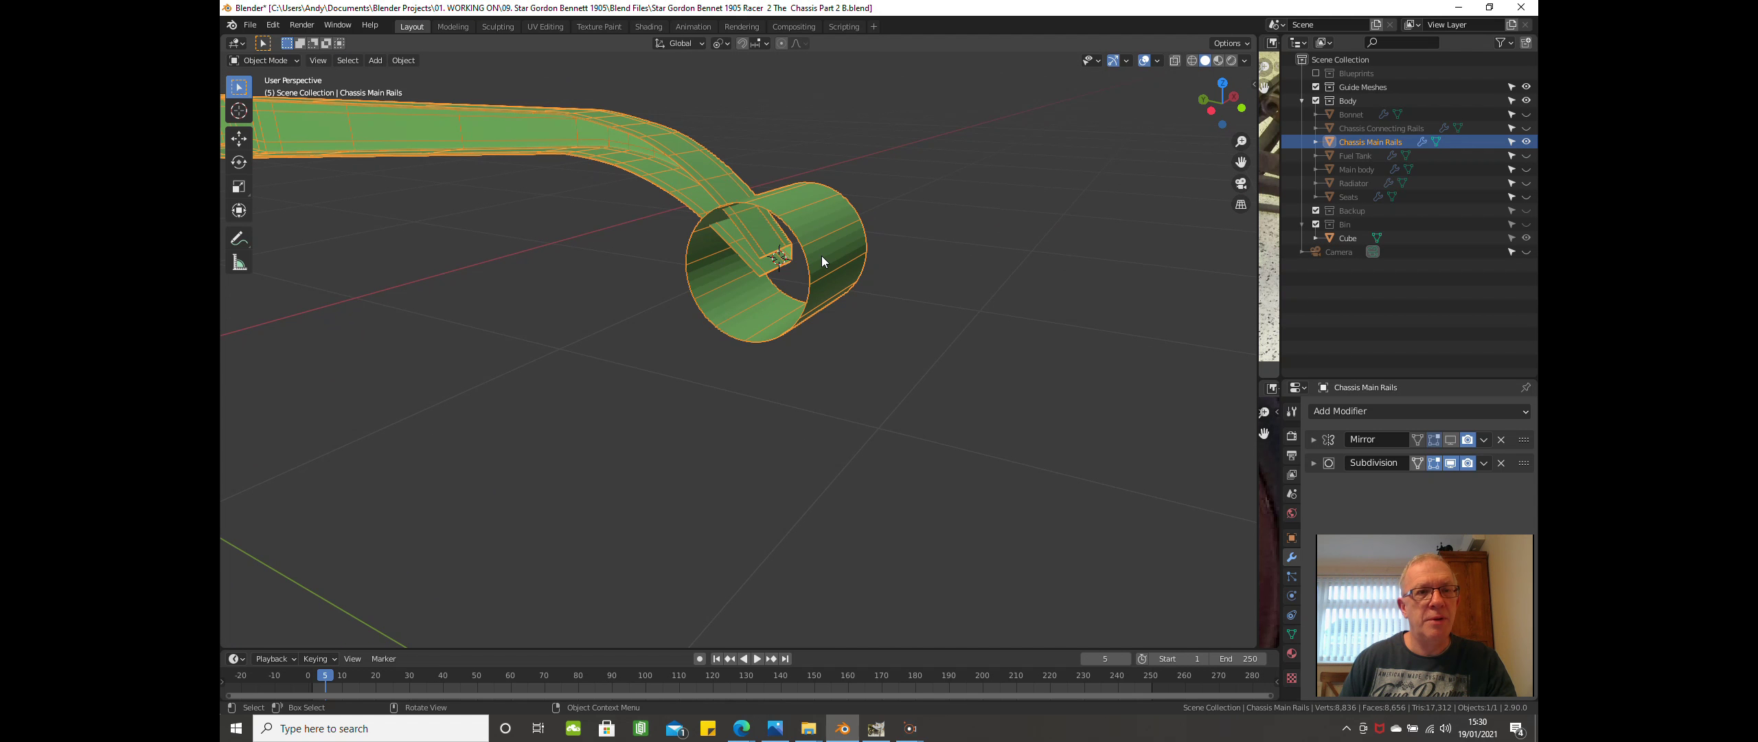
Back in Edit Mode, select the whole tube ring and shift it along Y in Right view.
key("Tab")
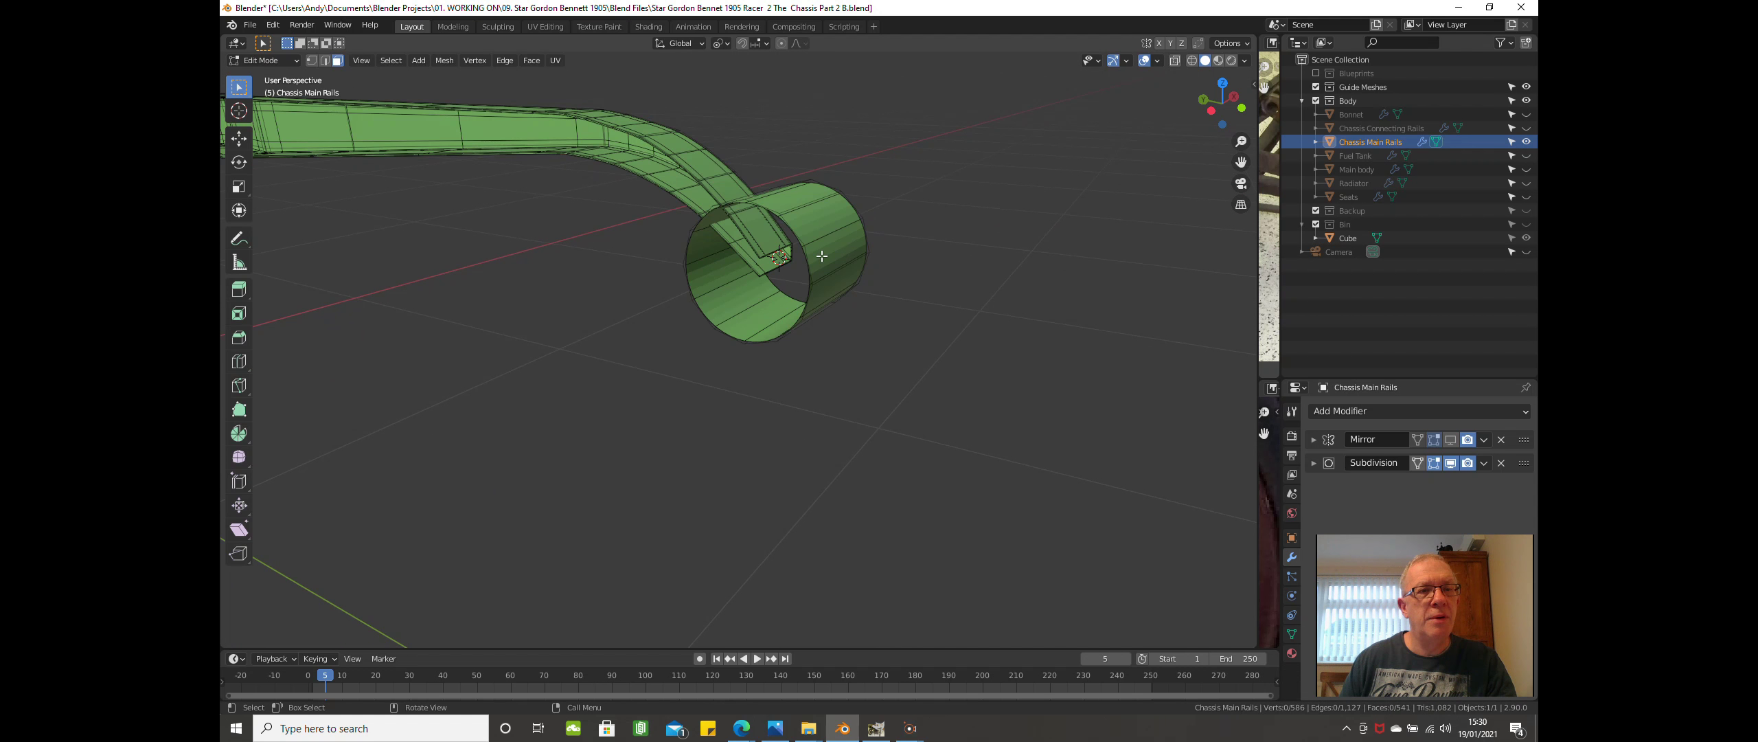
left_click(308, 67)
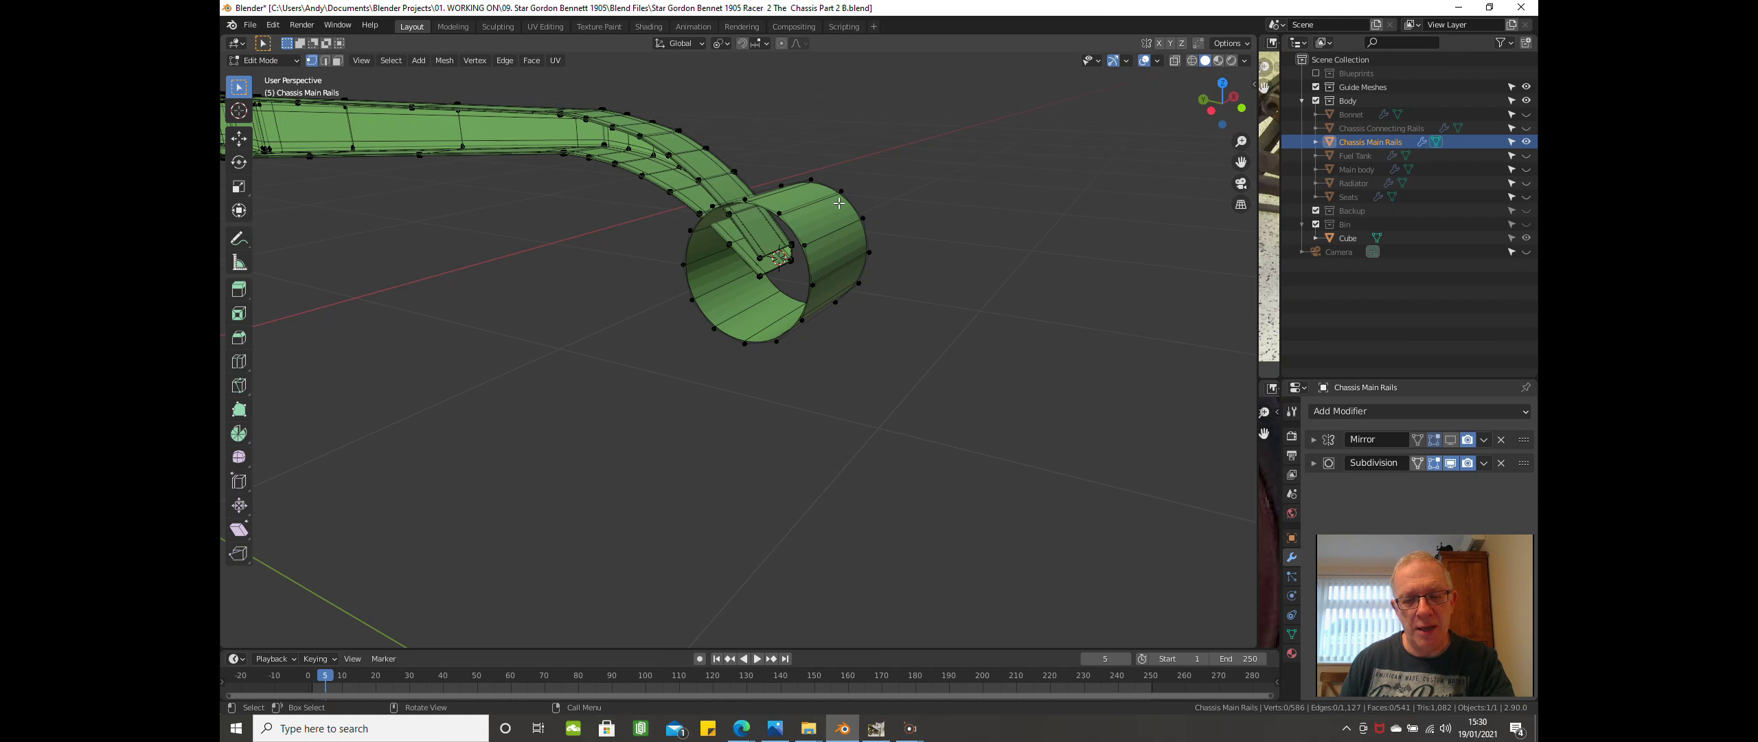
key("l")
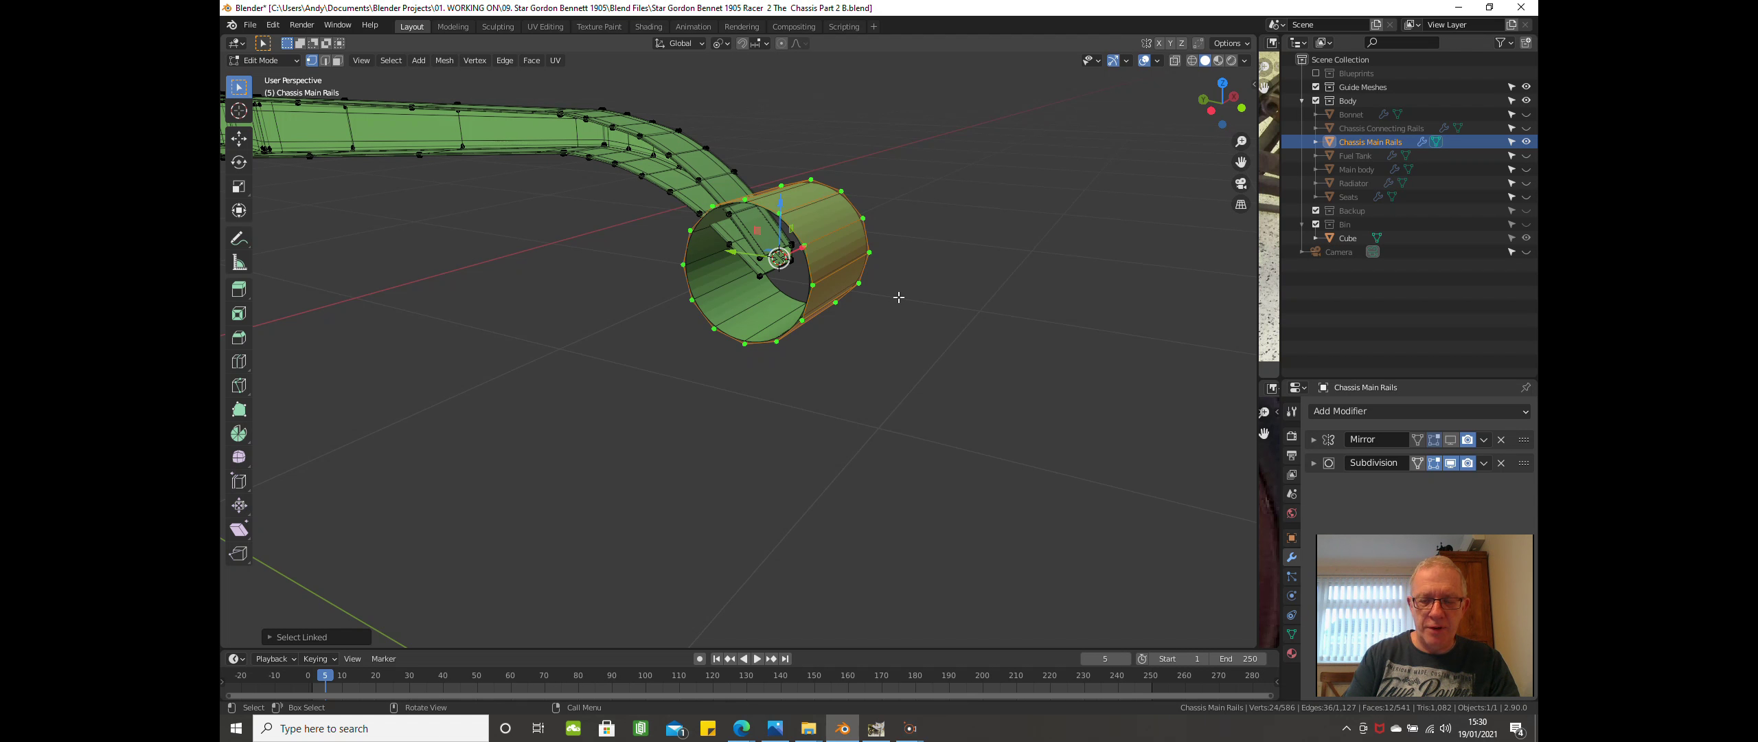
key("KP_3")
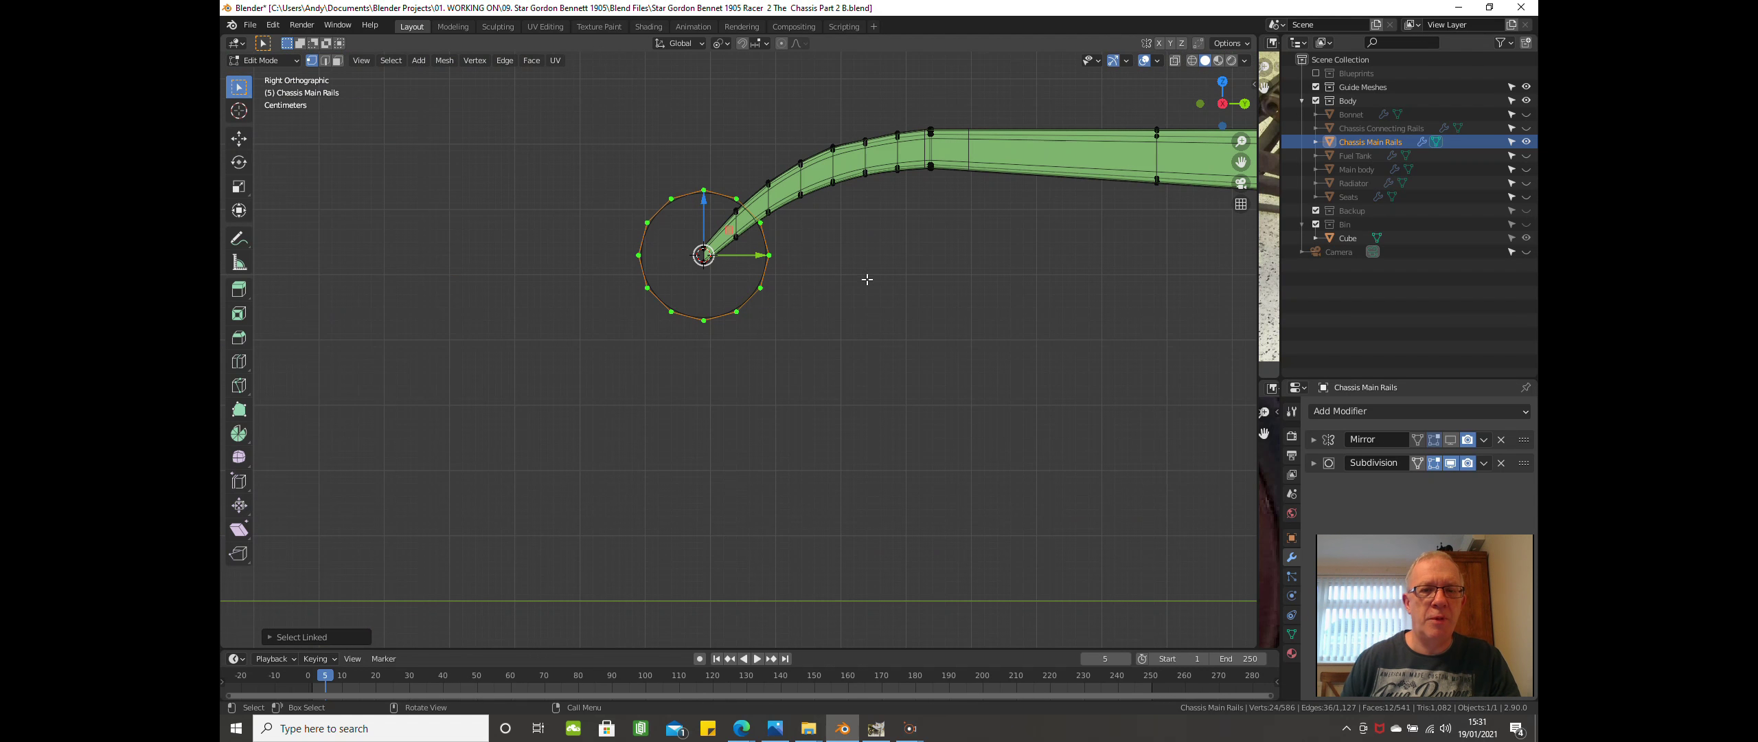
mouse_move(754, 255)
left_mouse_down()
mouse_move(716, 254)
mouse_move(755, 260)
left_mouse_up()
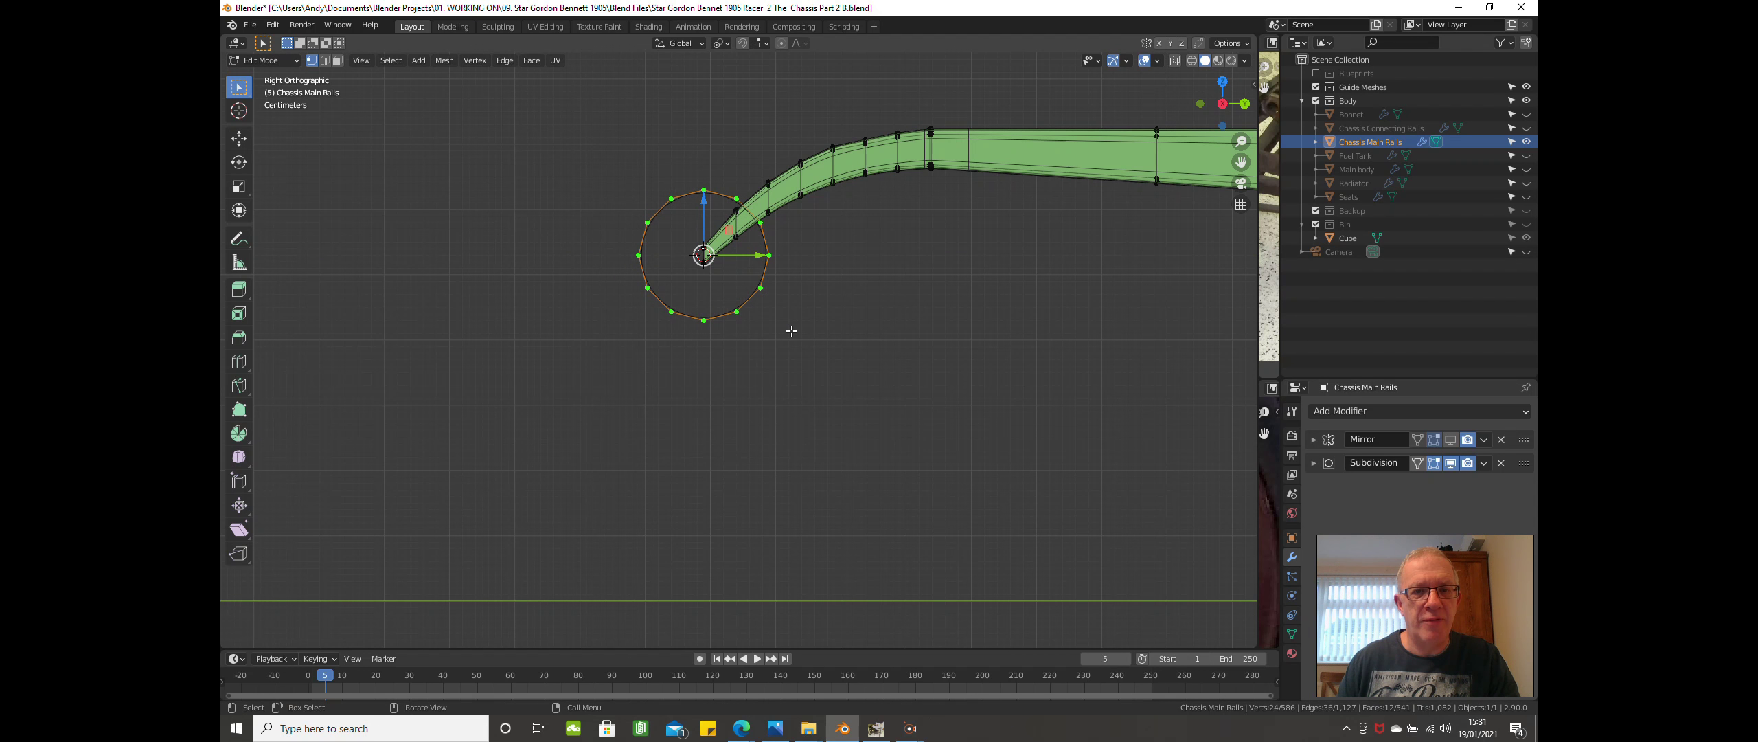
Scale the ring down in two passes to a final 0.8947 to match the rail end's height.
key("s")
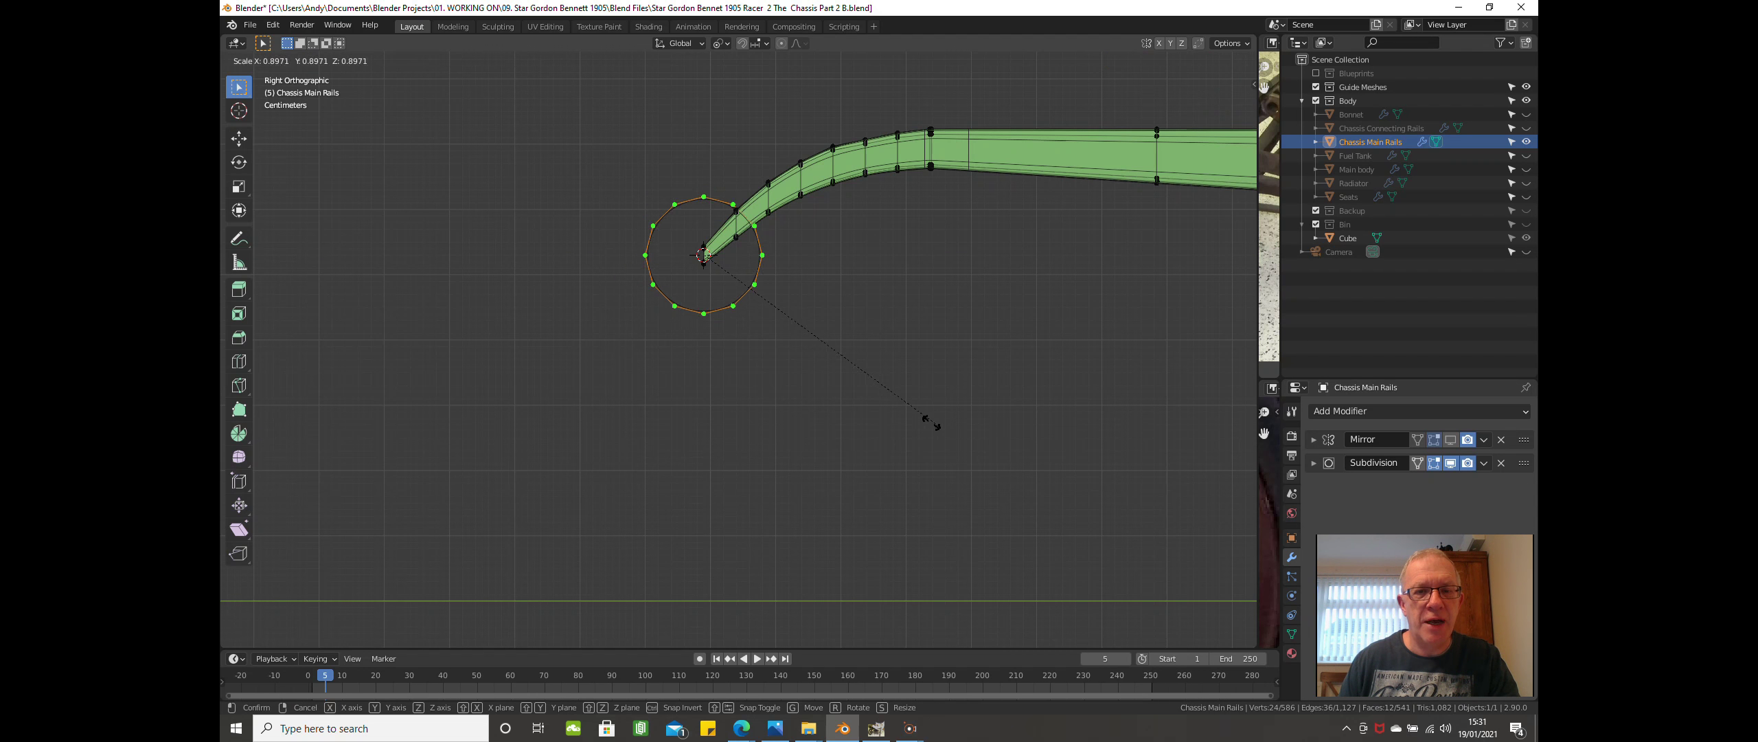
left_click(748, 286)
scroll(721, 268, "up", 5)
scroll(720, 267, "up", 1)
middle_click_drag(718, 266, 914, 380, "shift")
scroll(914, 257, "up", 1)
scroll(913, 257, "up", 2)
scroll(734, 285, "up", 2)
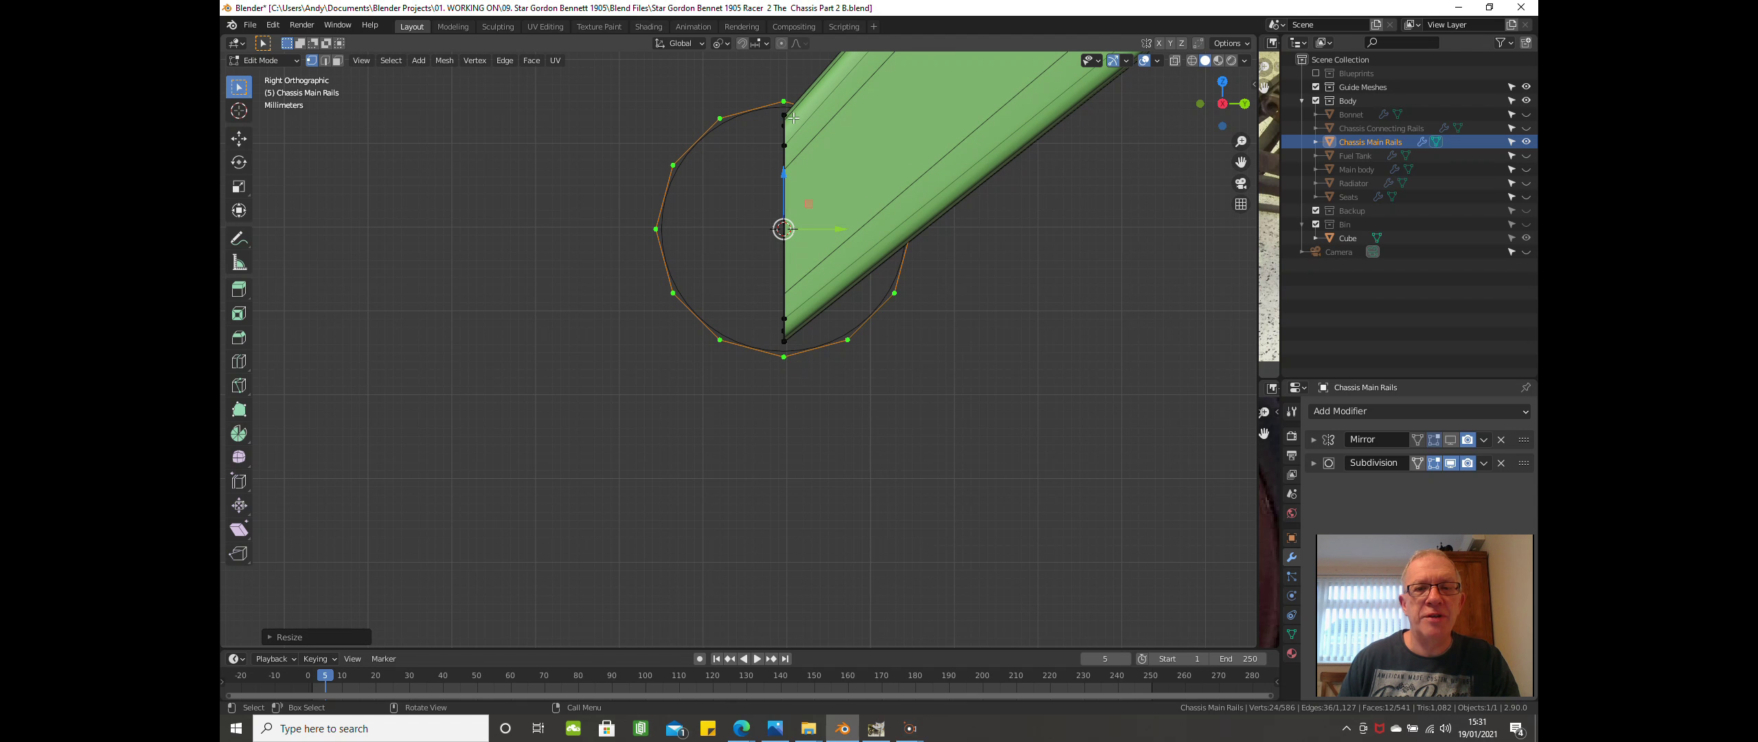
key("s")
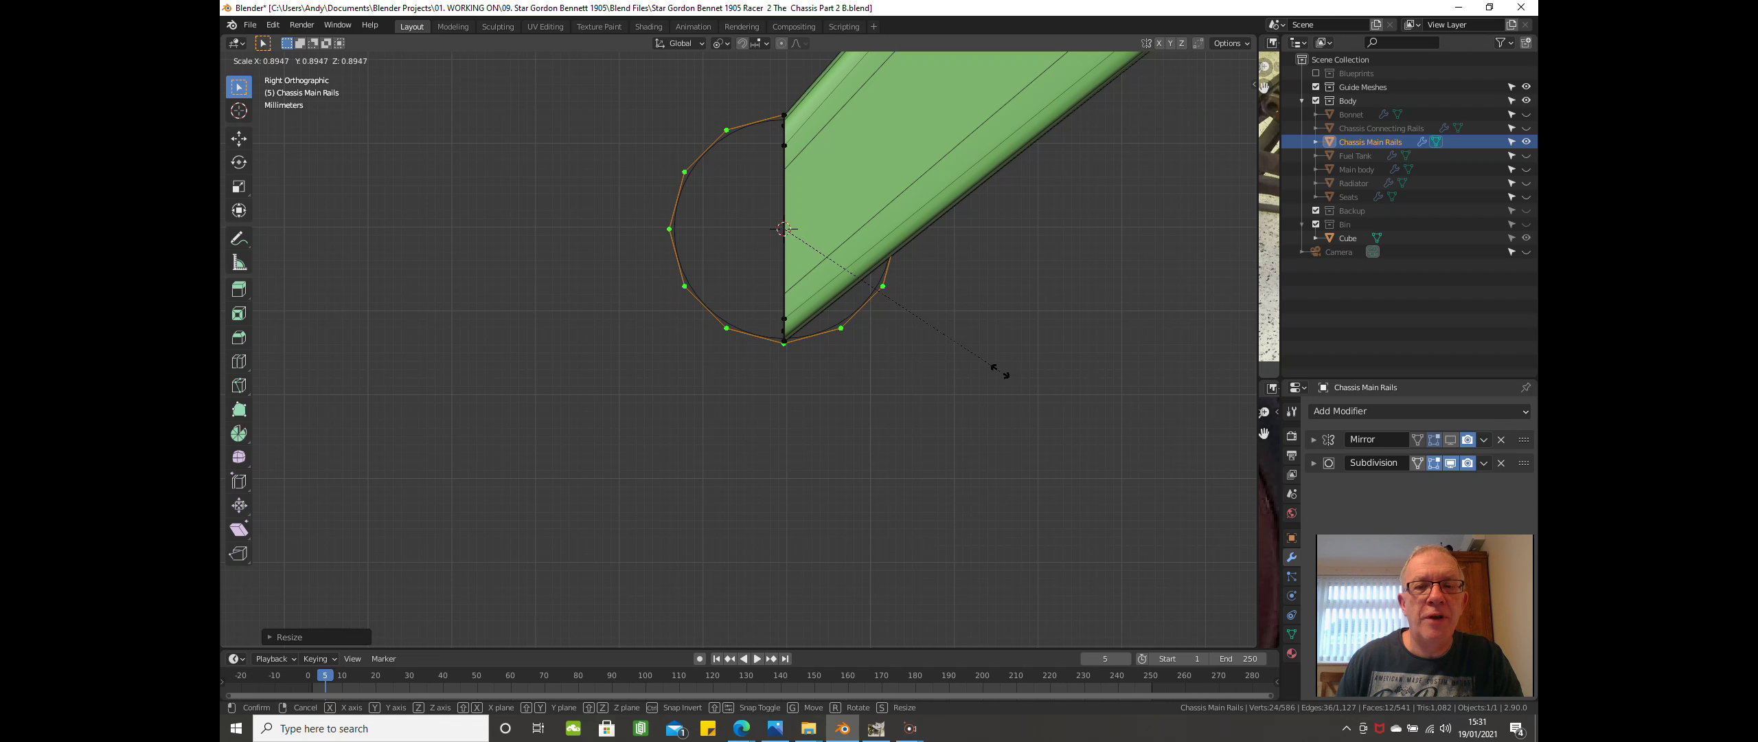
left_click(999, 370)
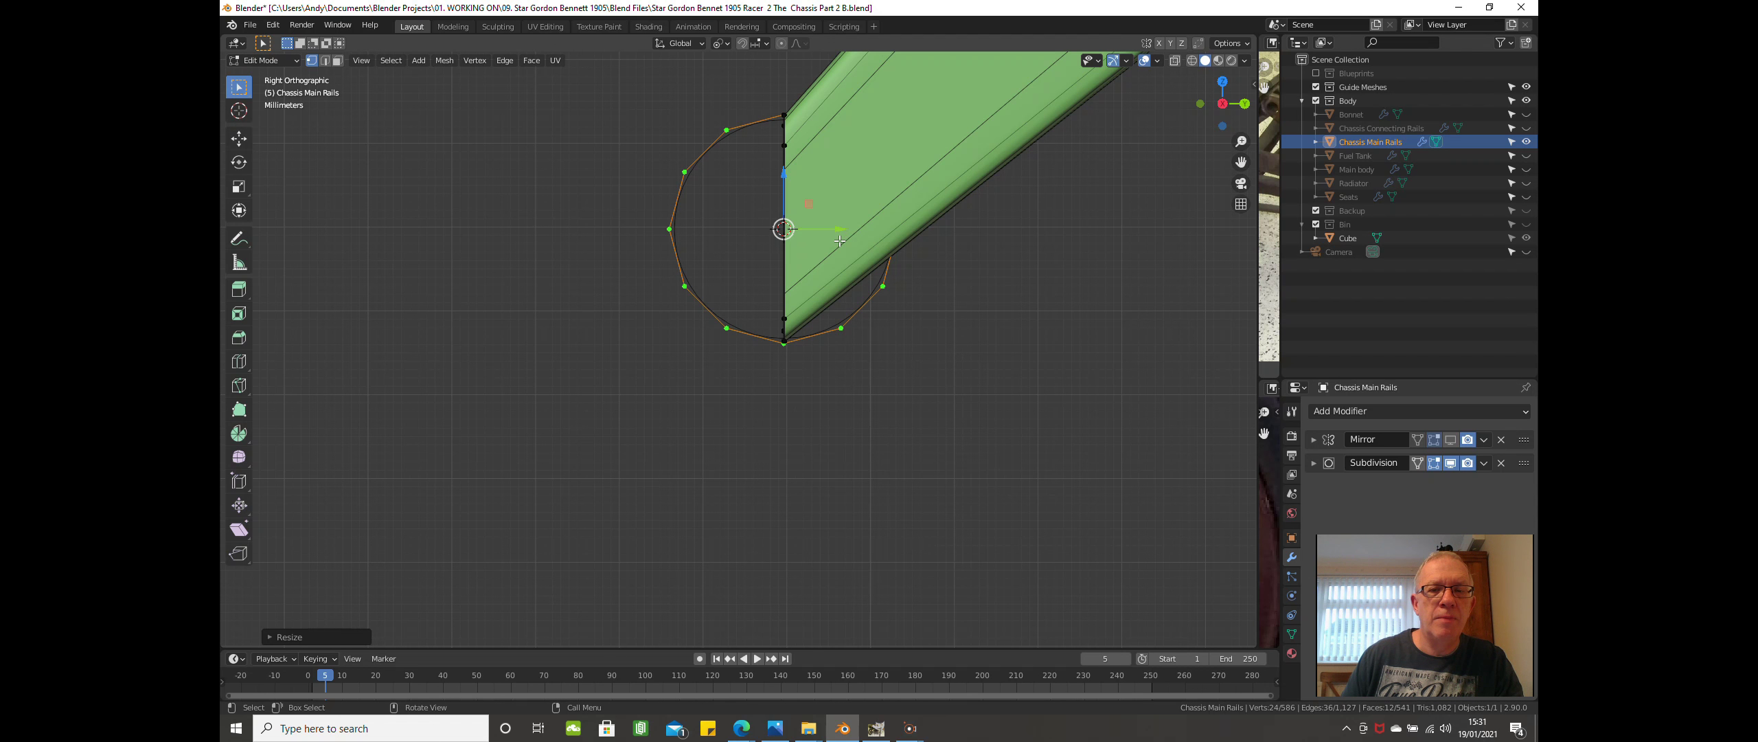
Reselect the ring loop and slide it about 0.007 m along Y against the rail's front face.
key("alt+a")
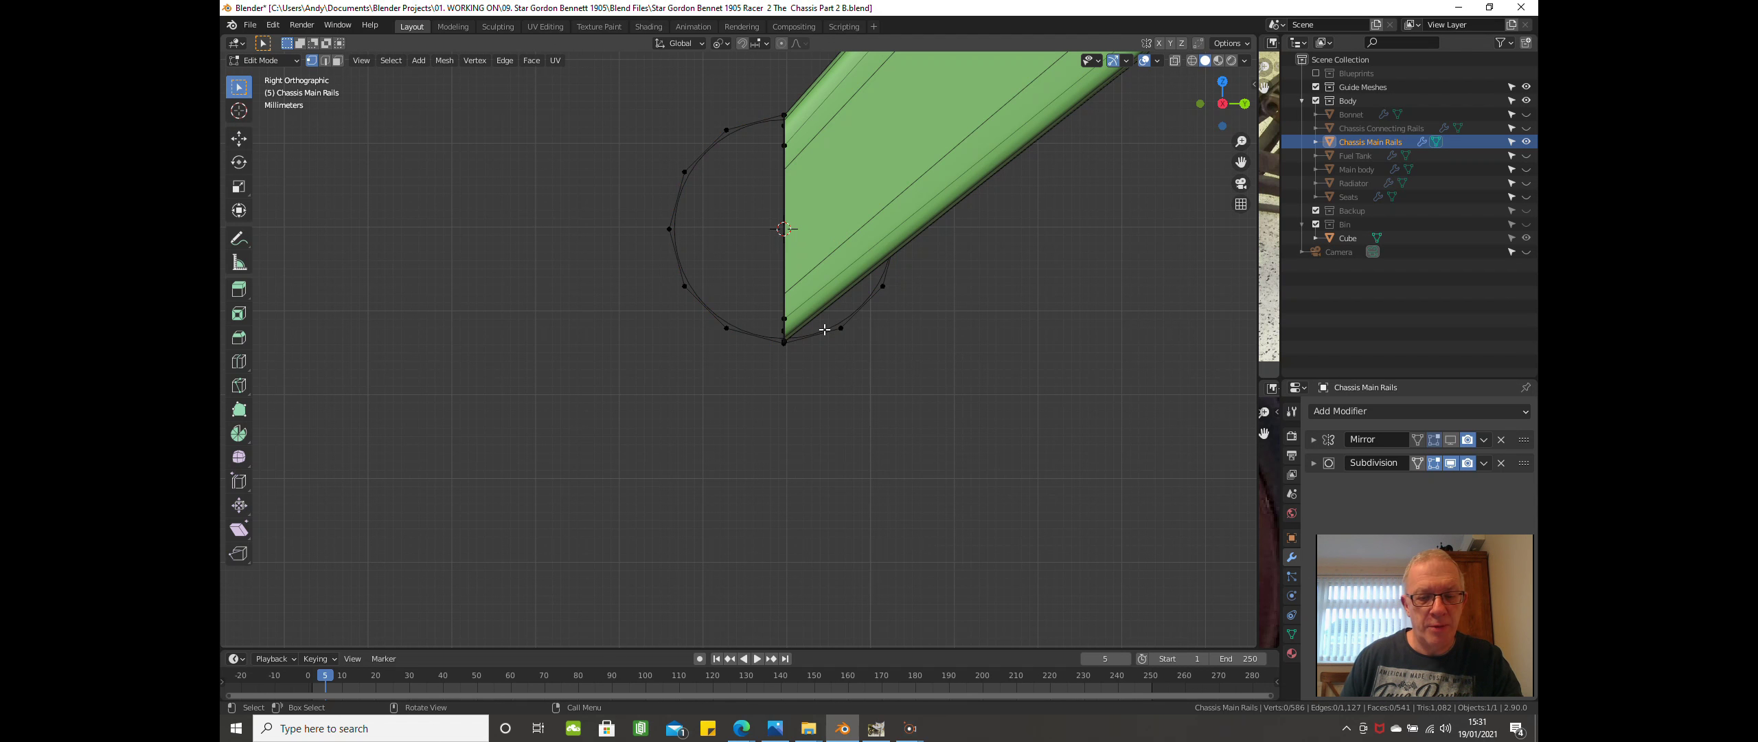
key("l")
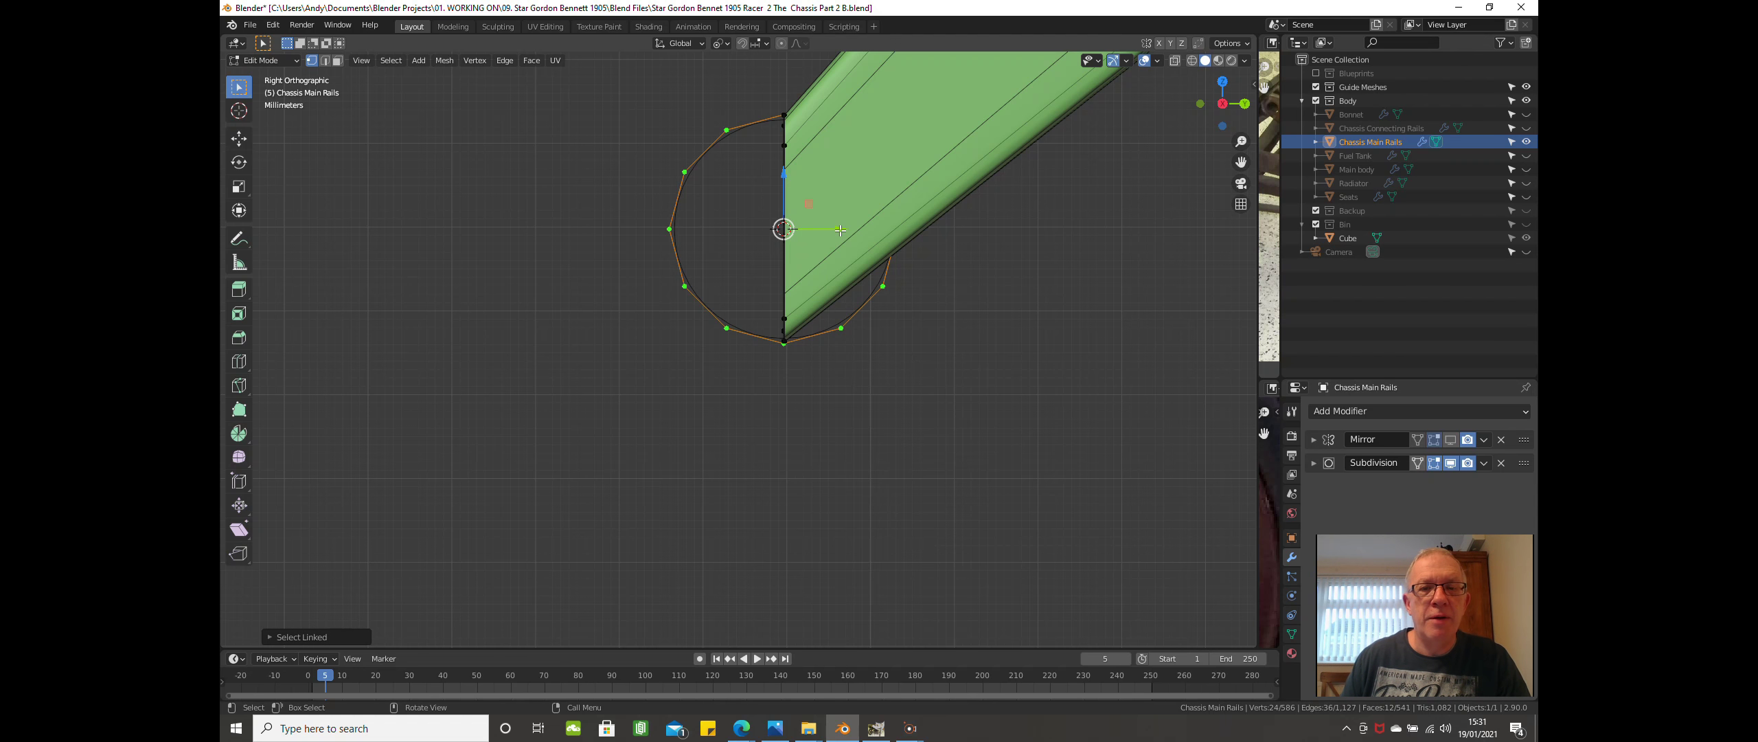
left_click_drag(839, 228, 772, 230)
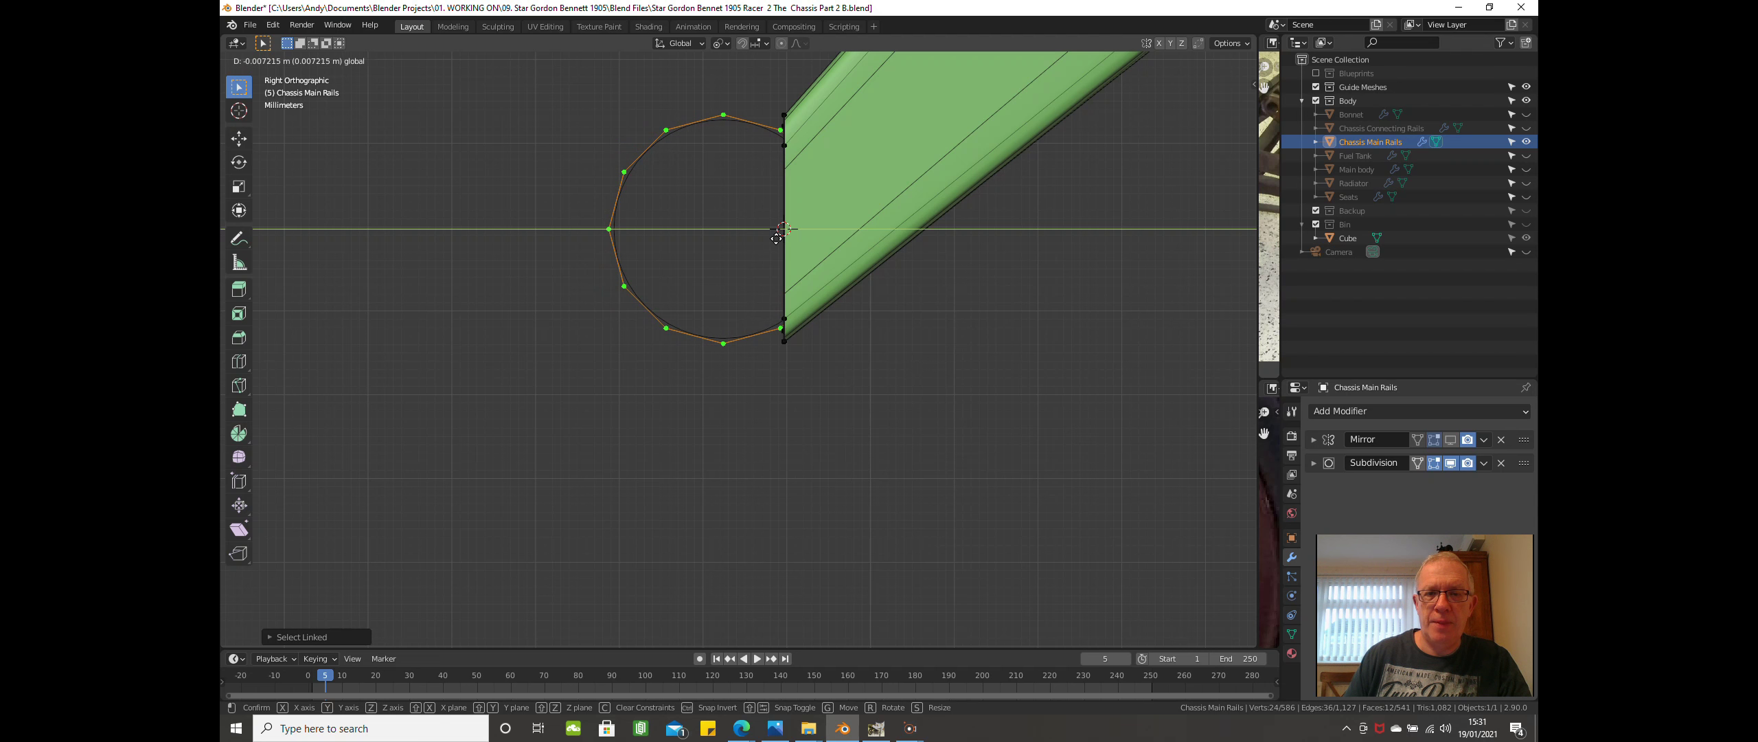
left_click(776, 237)
scroll(886, 312, "down", 8)
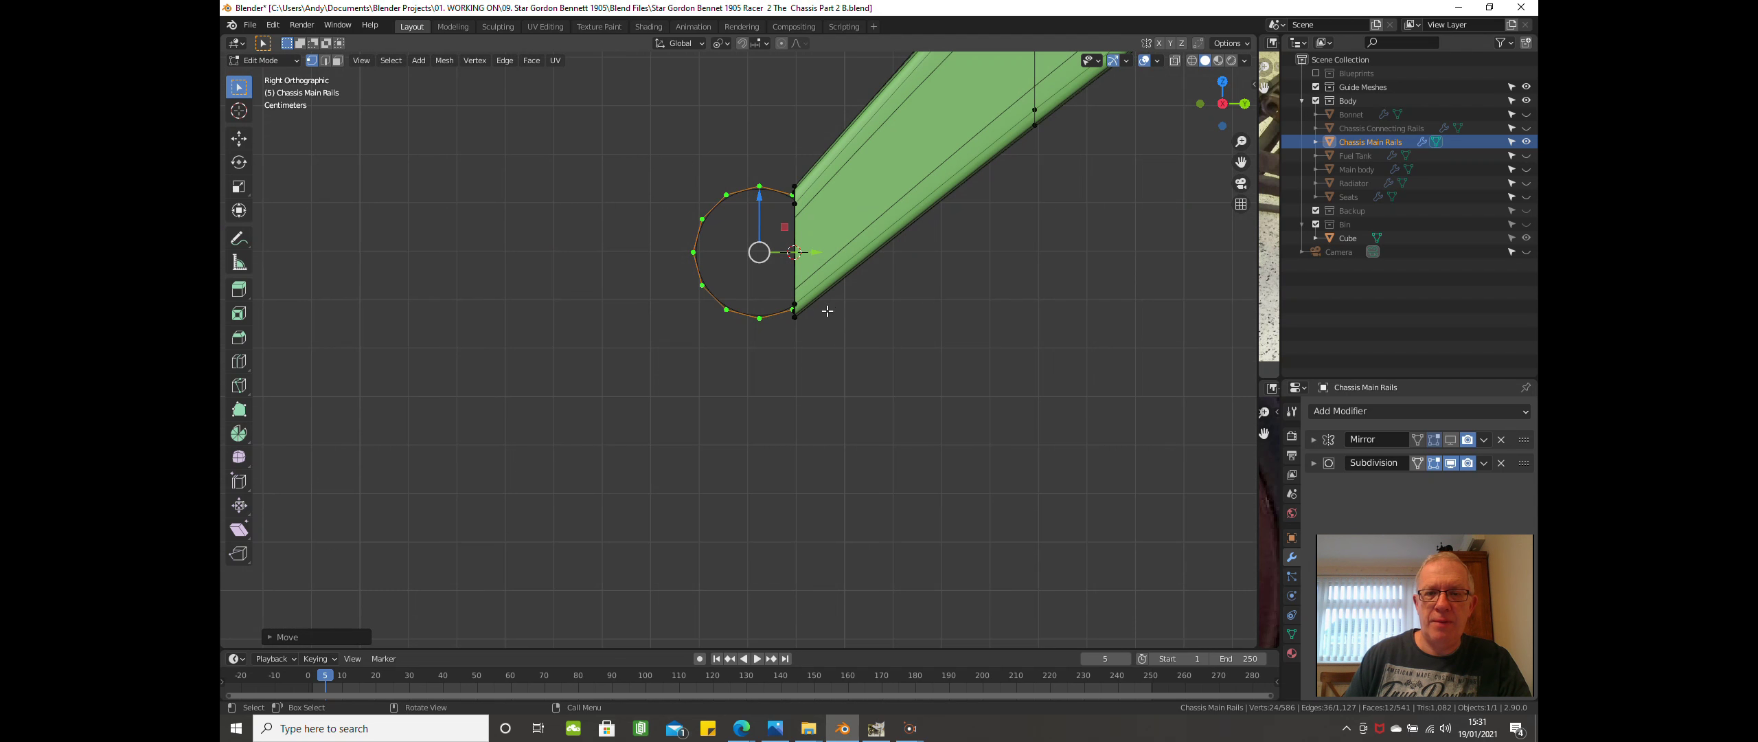
middle_click_drag(886, 312, 961, 313)
scroll(922, 330, "up", 5)
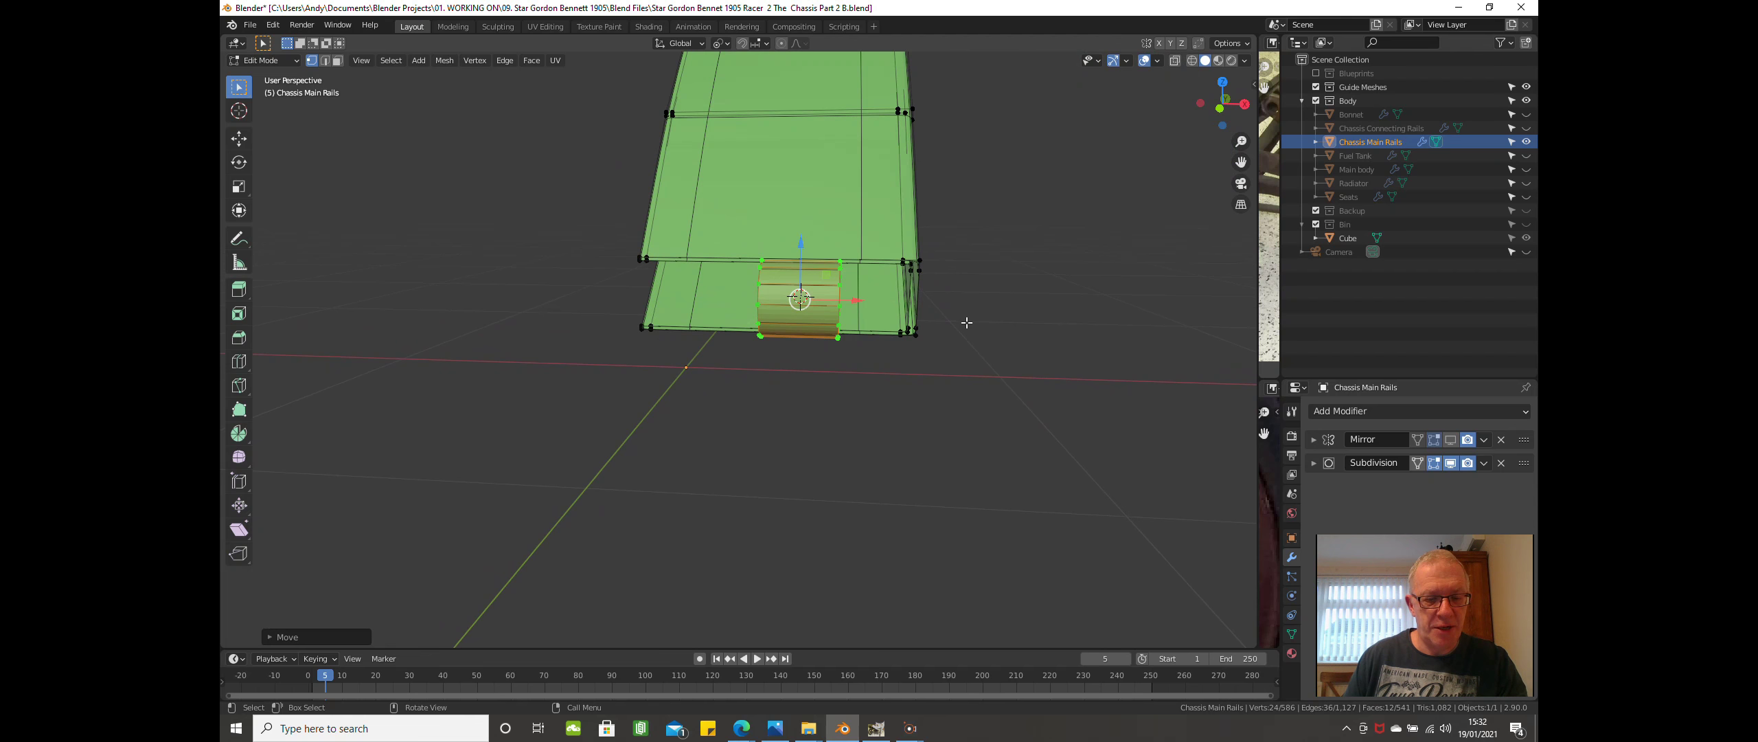
Stretch the ring along X into a long tube and turn off the Subdivision viewport display.
key("s")
key("x")
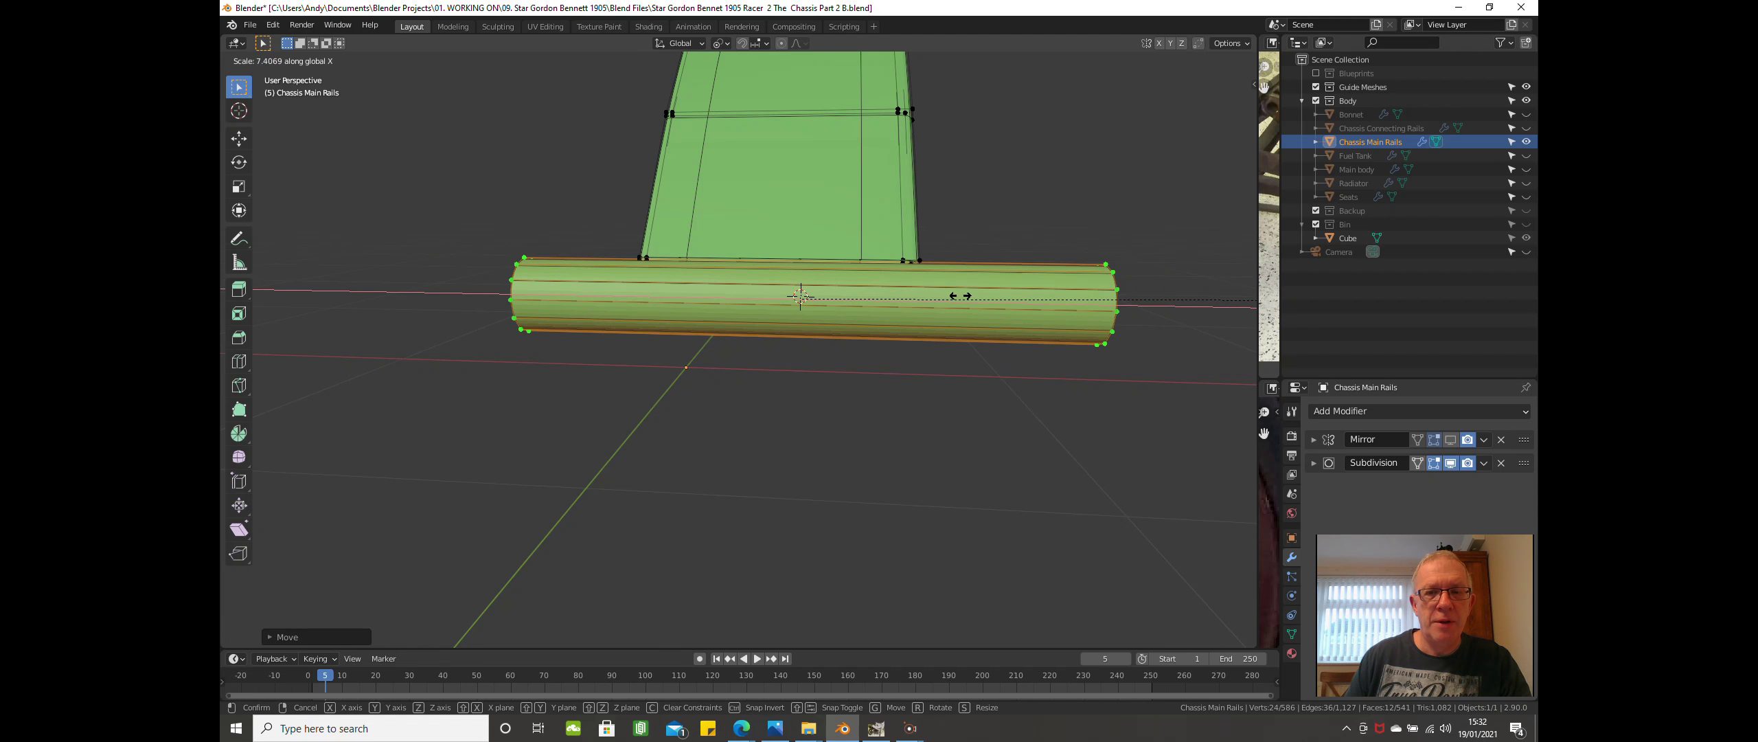
left_click(576, 296)
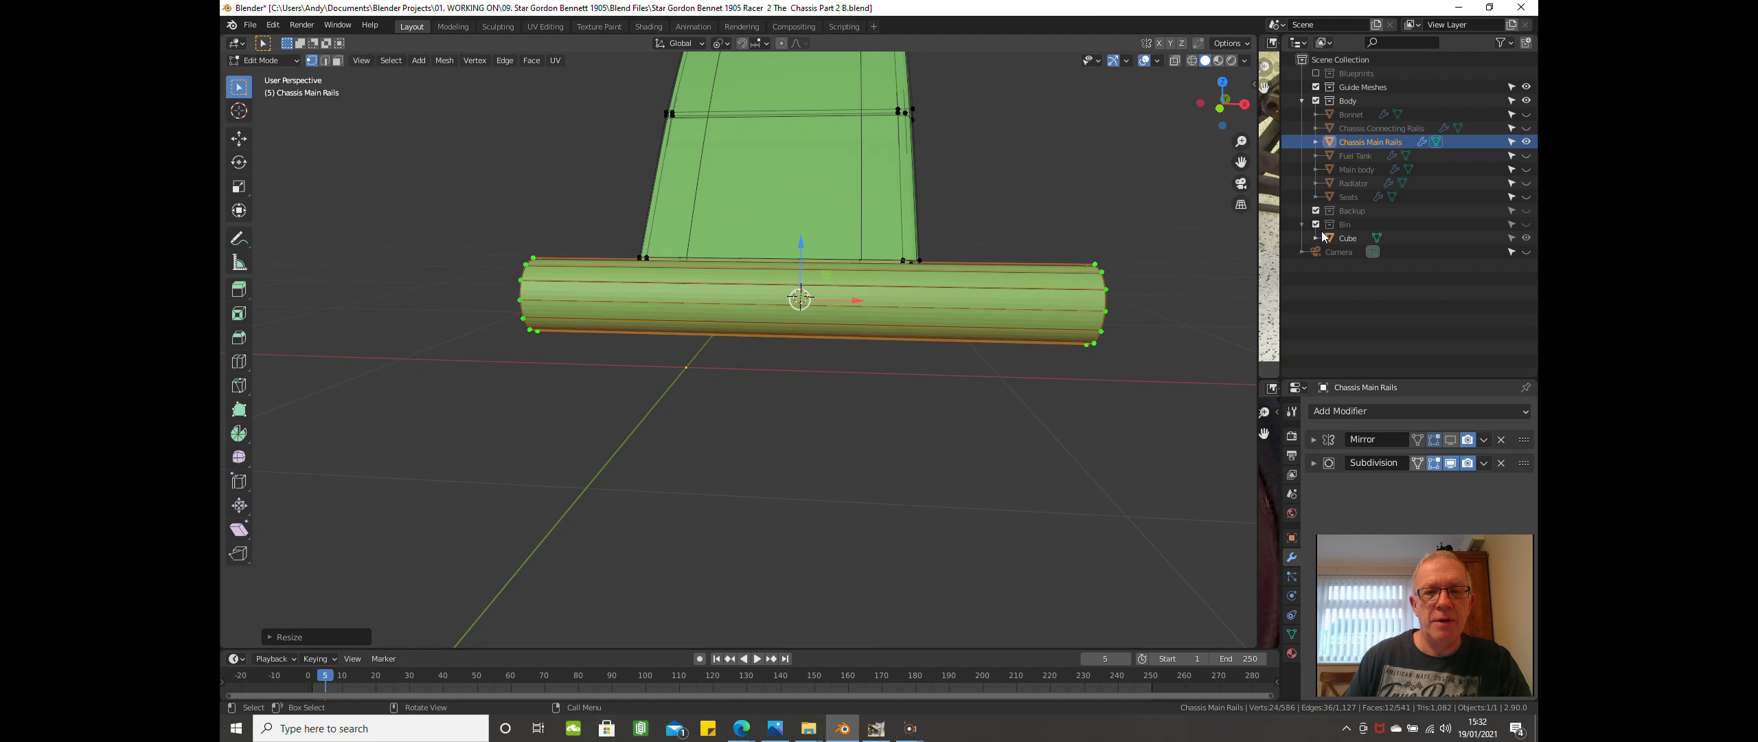
left_click(1451, 464)
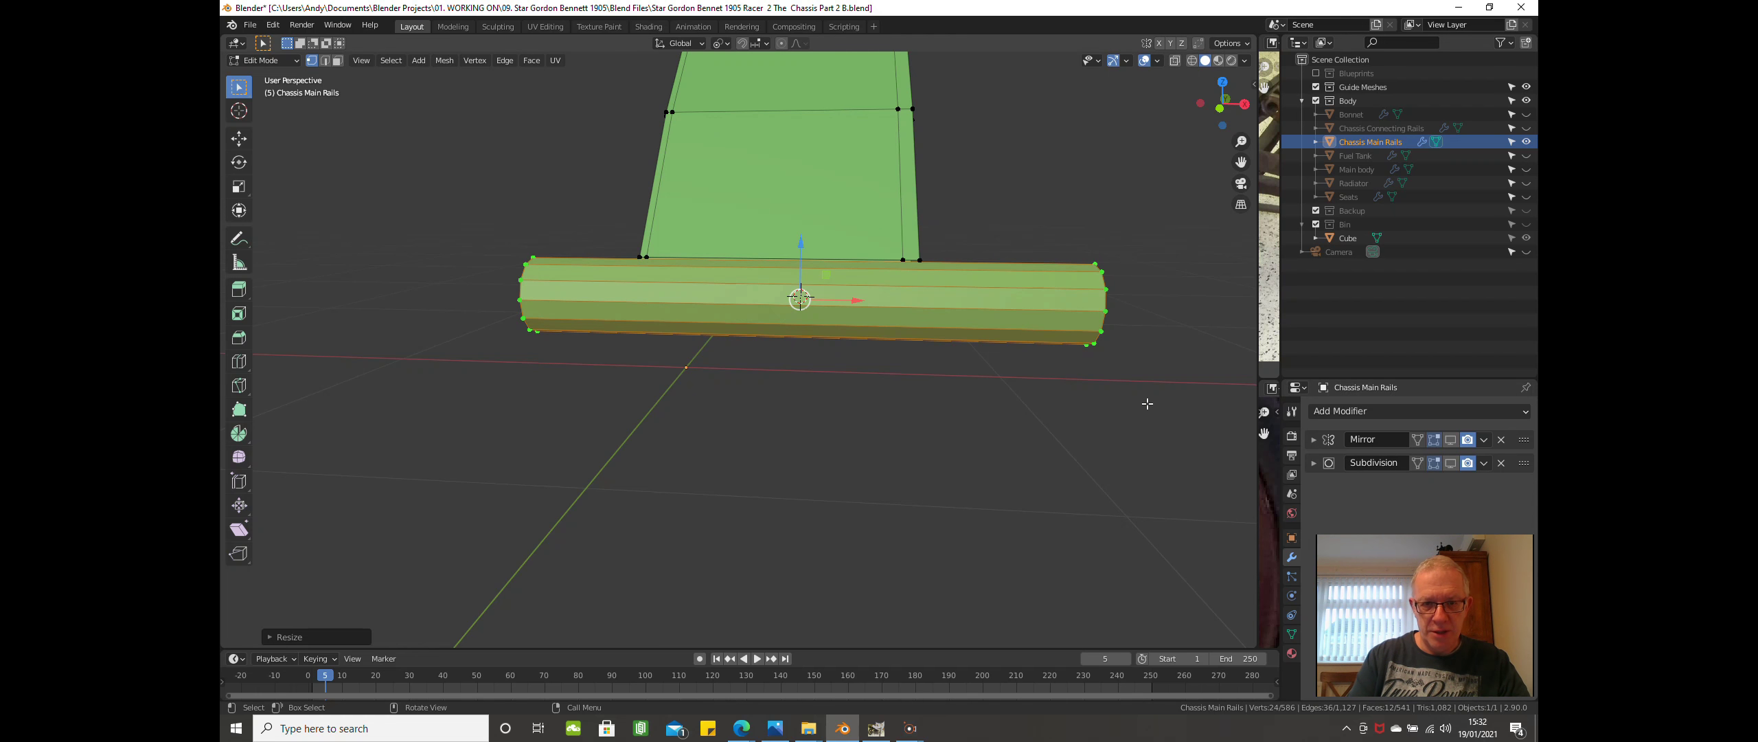
In Front view, narrow the tube to 0.6201 on X and shift it about 0.008 m along X under the rail.
key("KP_1")
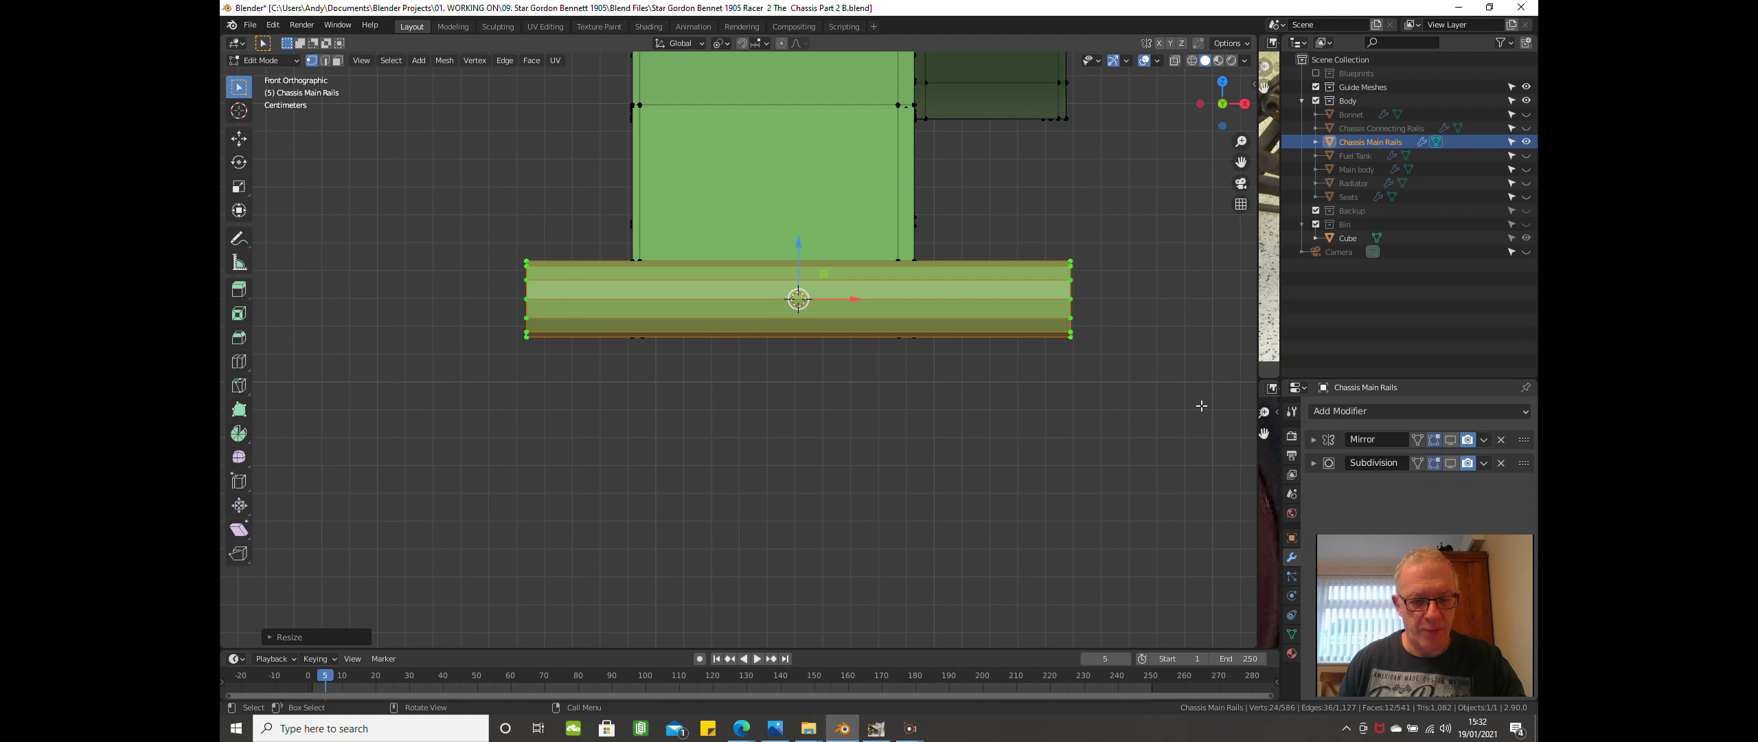
key("s")
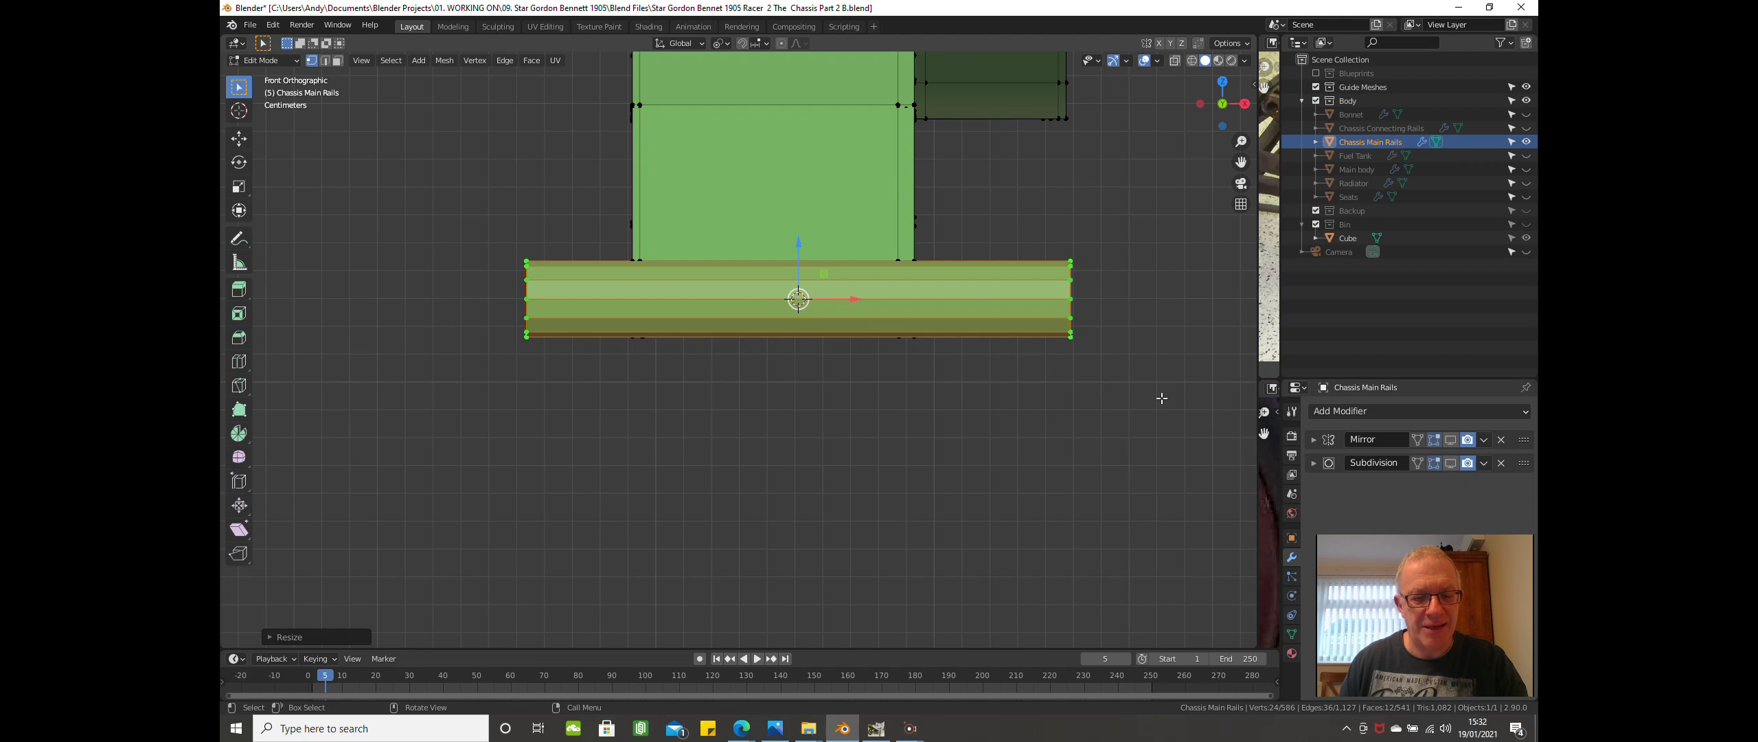
key("x")
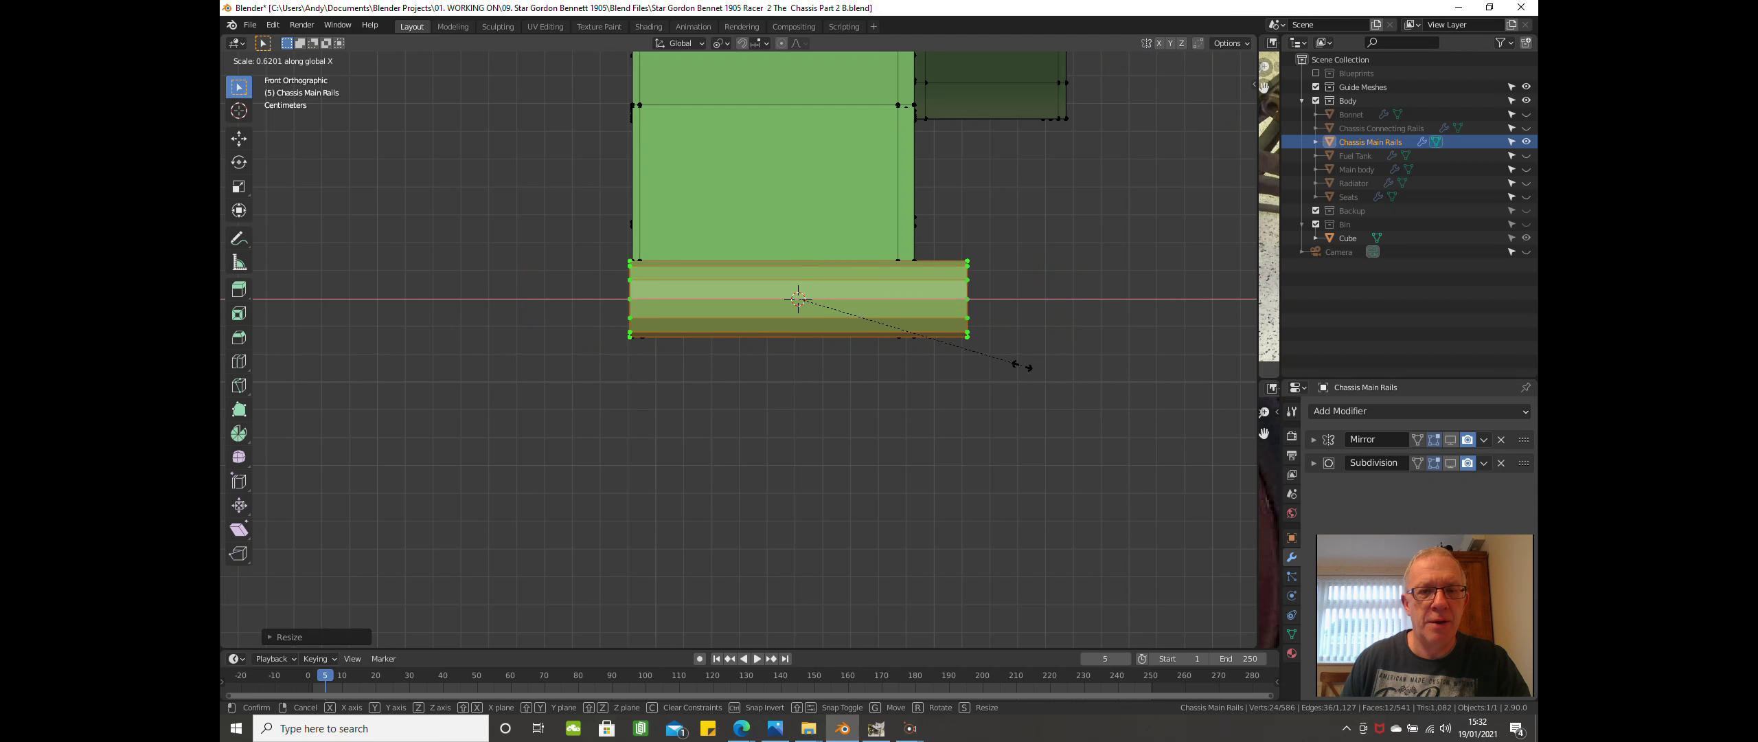
left_click(1022, 365)
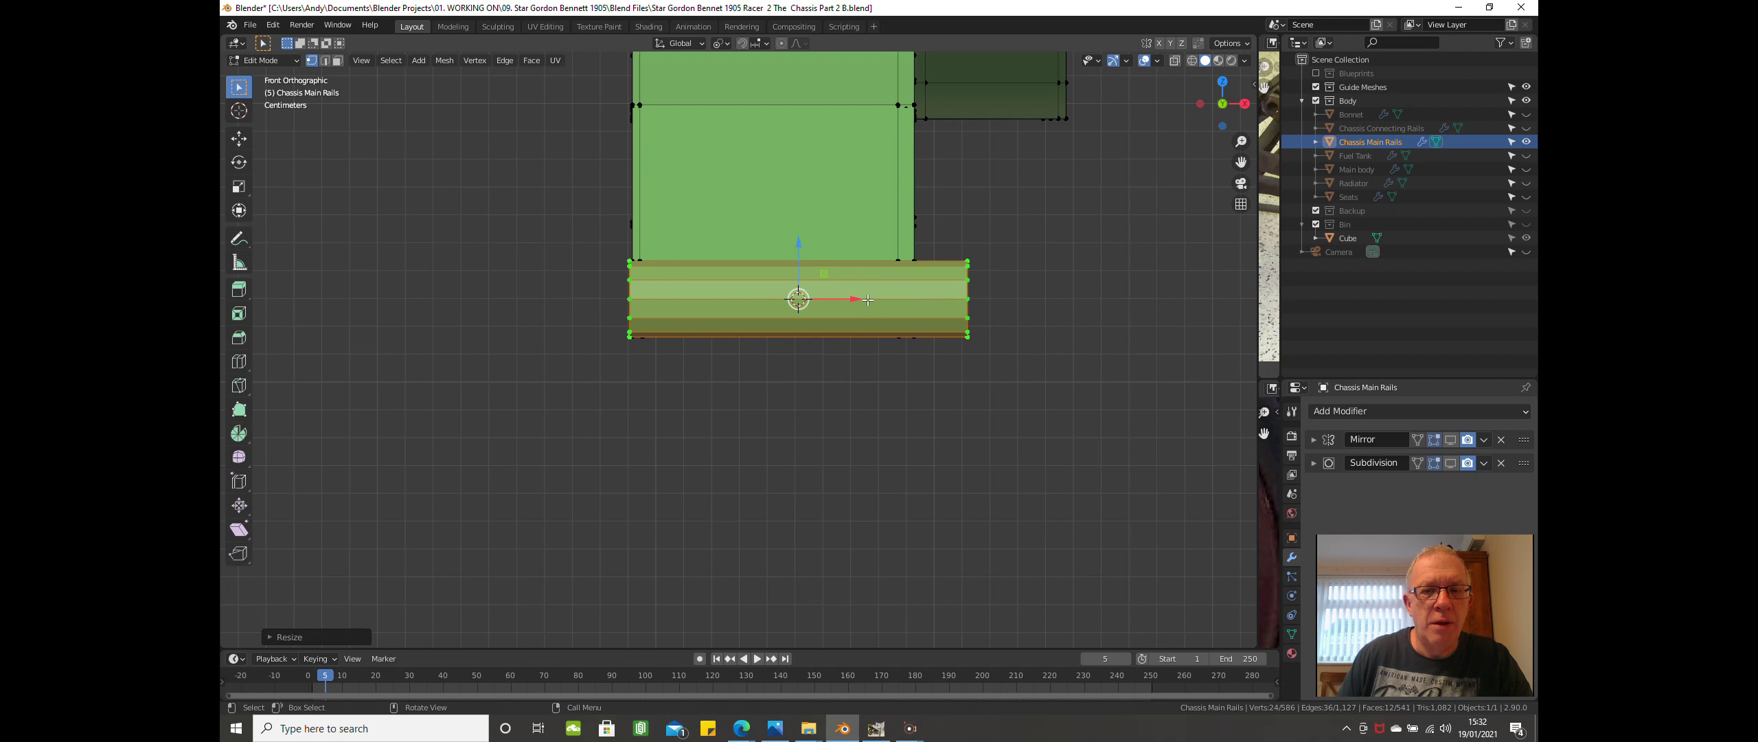
left_click_drag(861, 298, 836, 295)
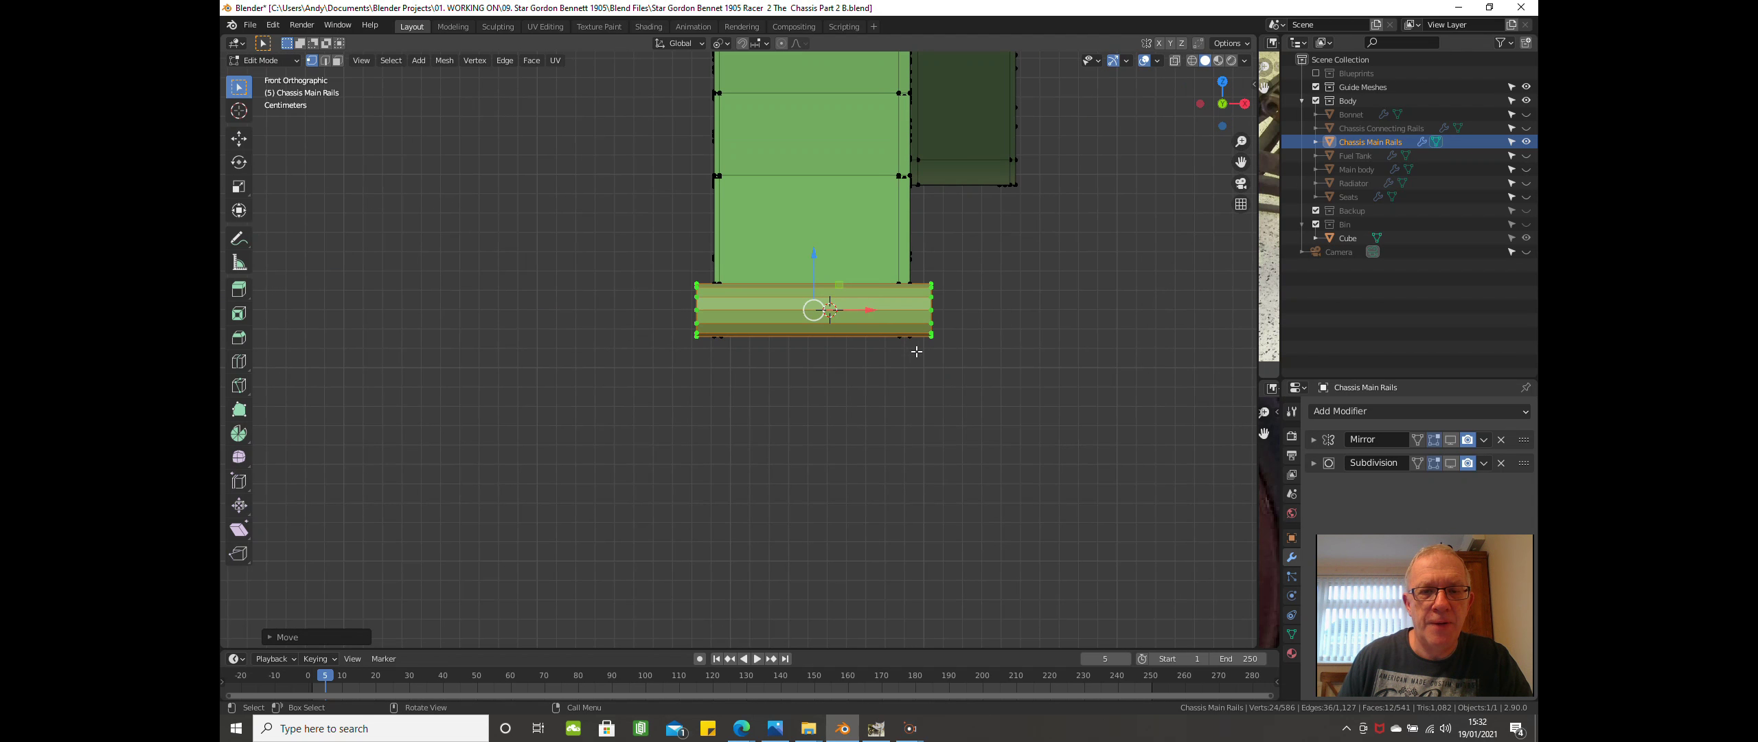
middle_click_drag(914, 346, 1213, 514)
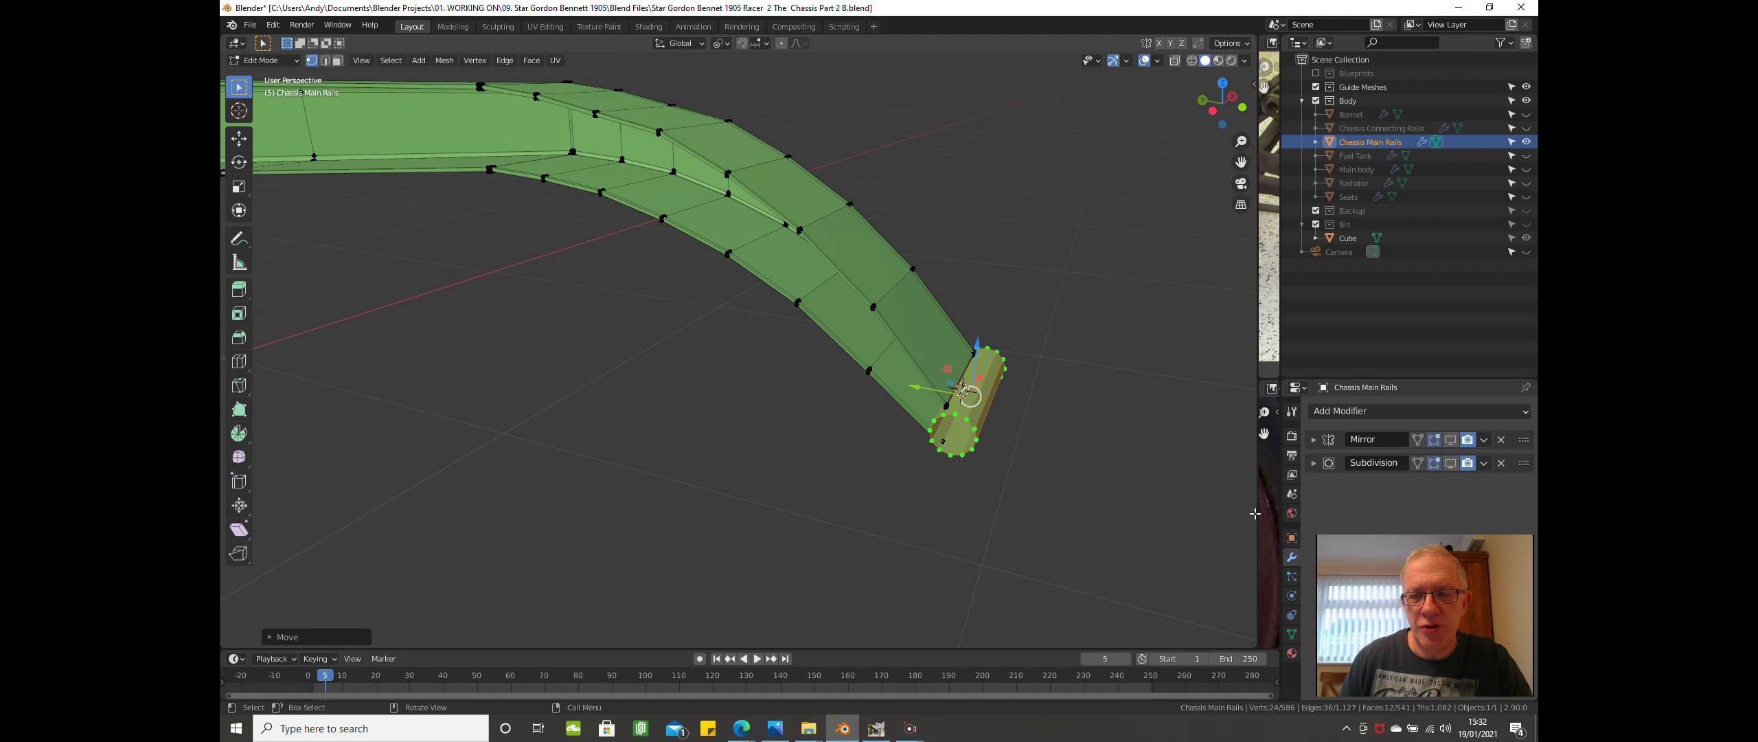
Widen the reference image area and pan the Chassis 1.png photo into view.
left_click_drag(1255, 513, 652, 553)
scroll(1075, 472, "up", 3)
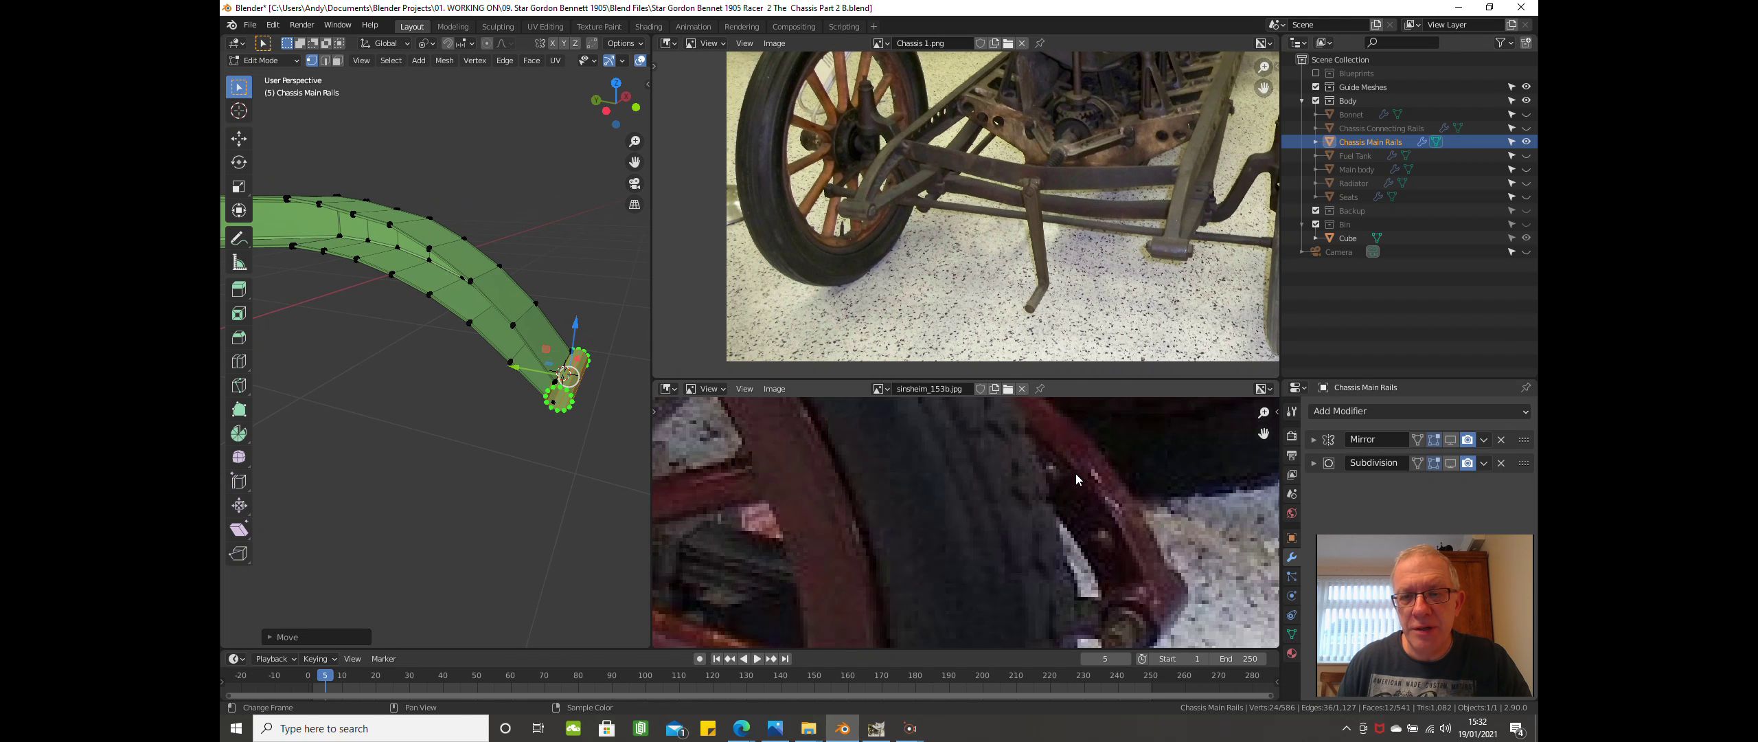
scroll(1049, 324, "up", 2)
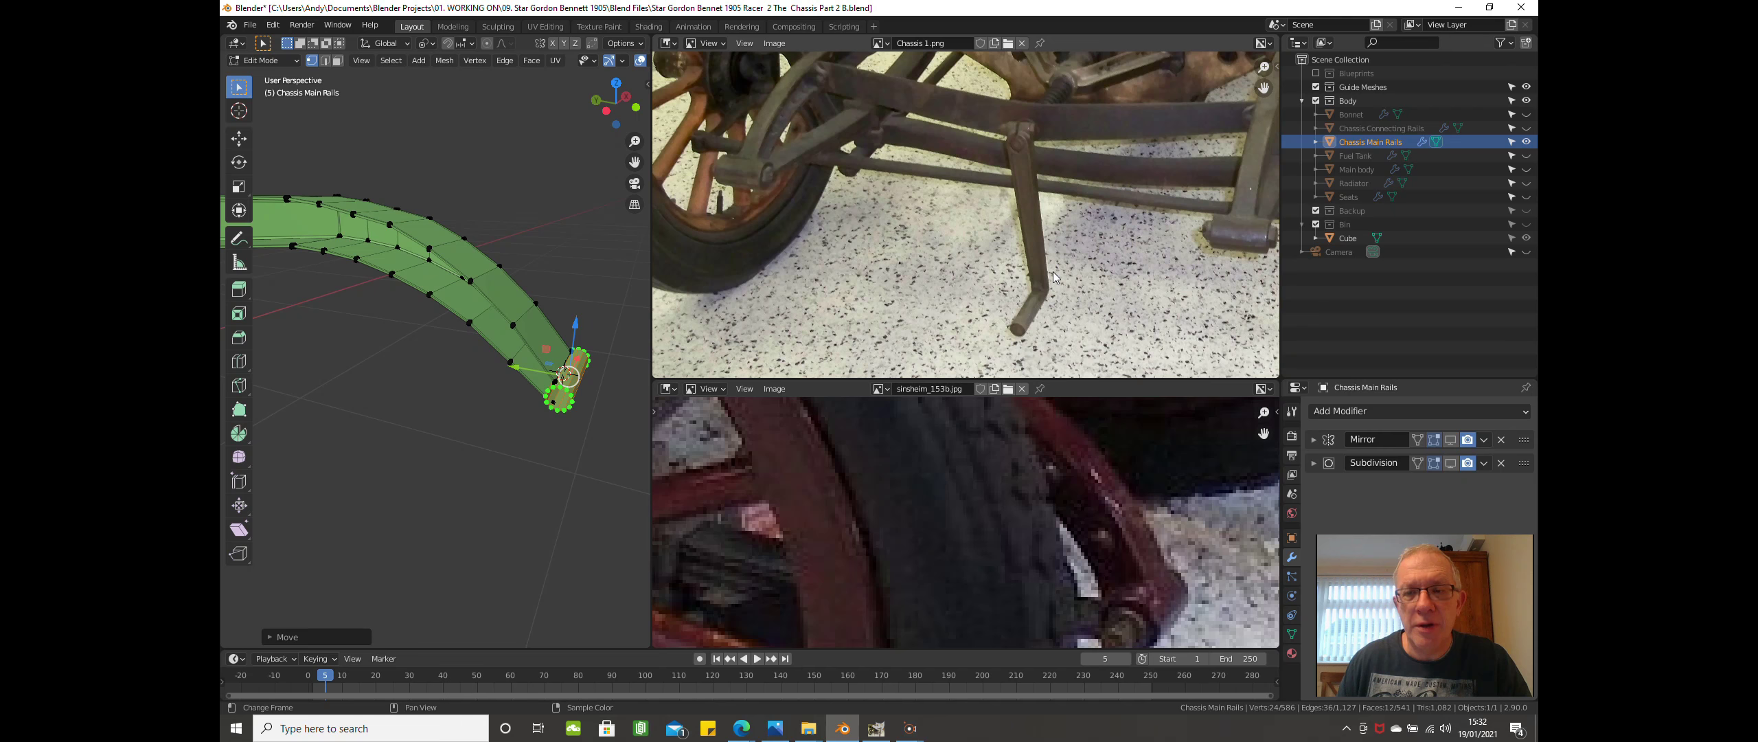
middle_click_drag(1053, 277, 848, 298)
middle_click_drag(494, 481, 405, 486)
Frame the selected tube section and stretch it along global X.
key("KP_Decimal")
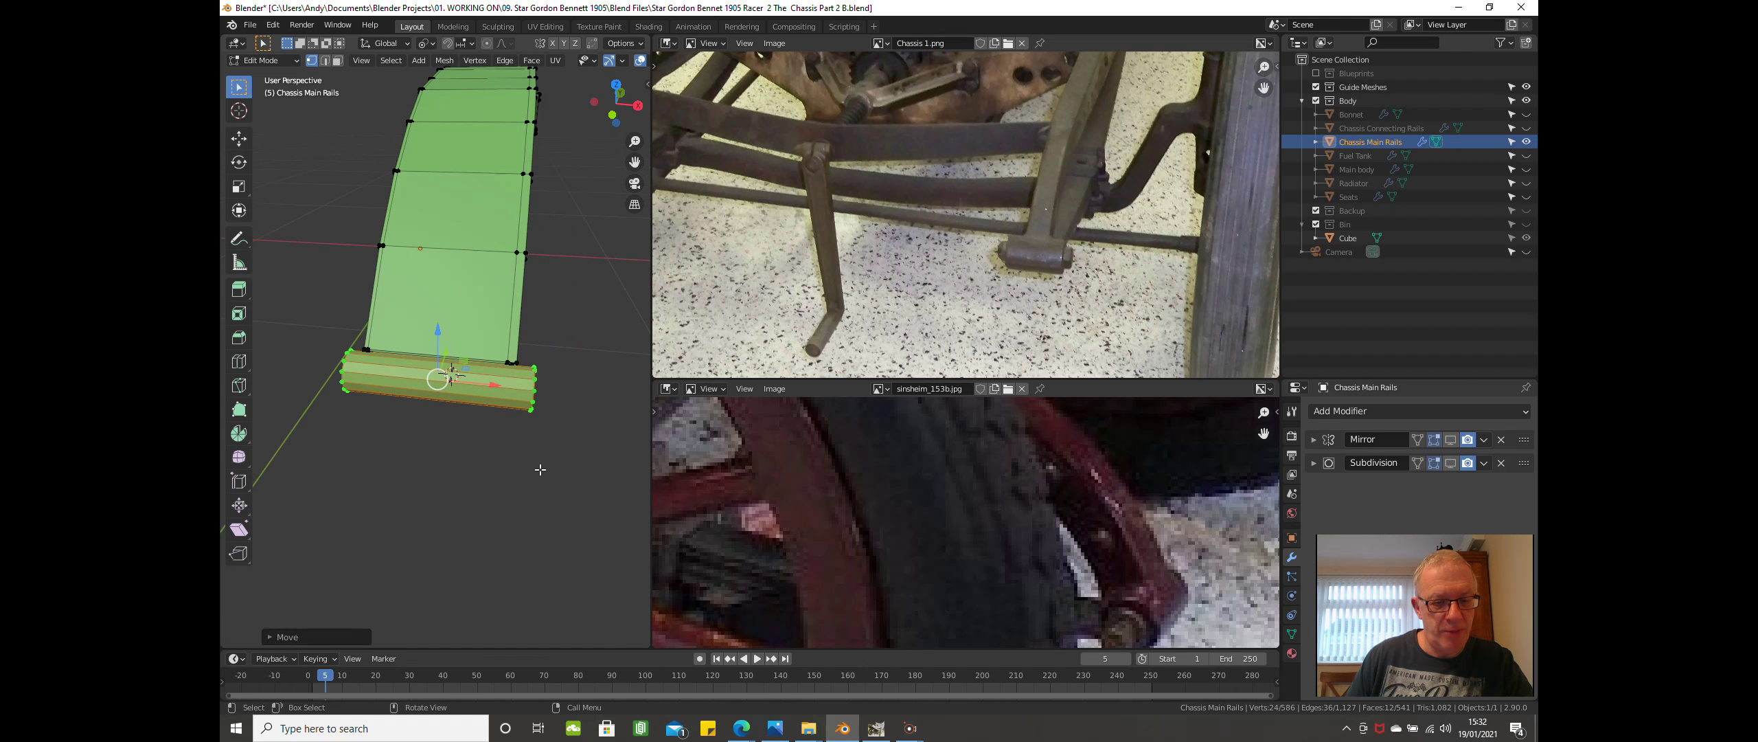
key("s")
key("x")
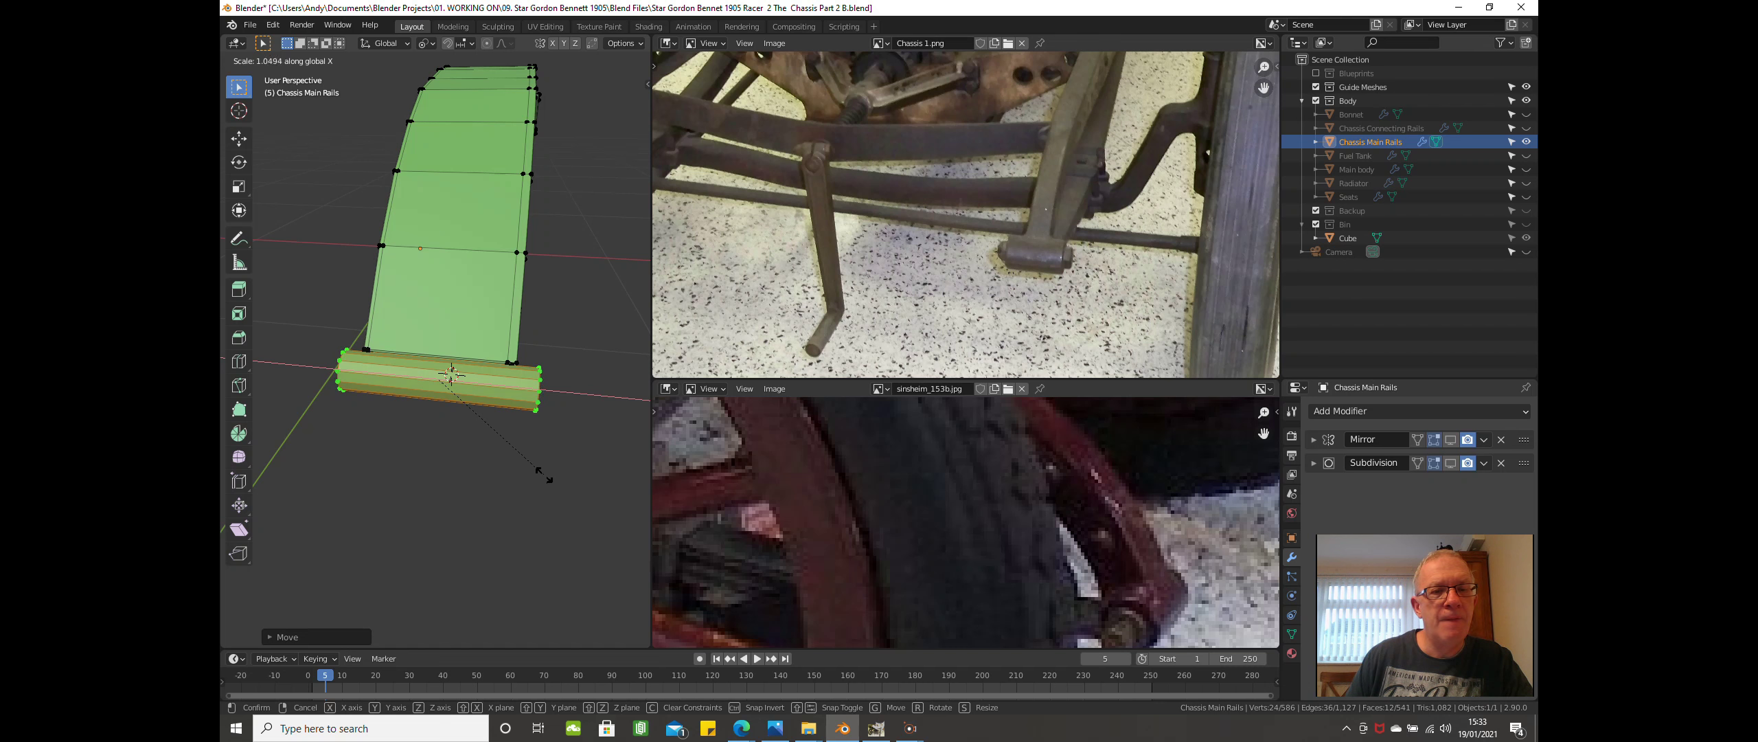
left_click(545, 475)
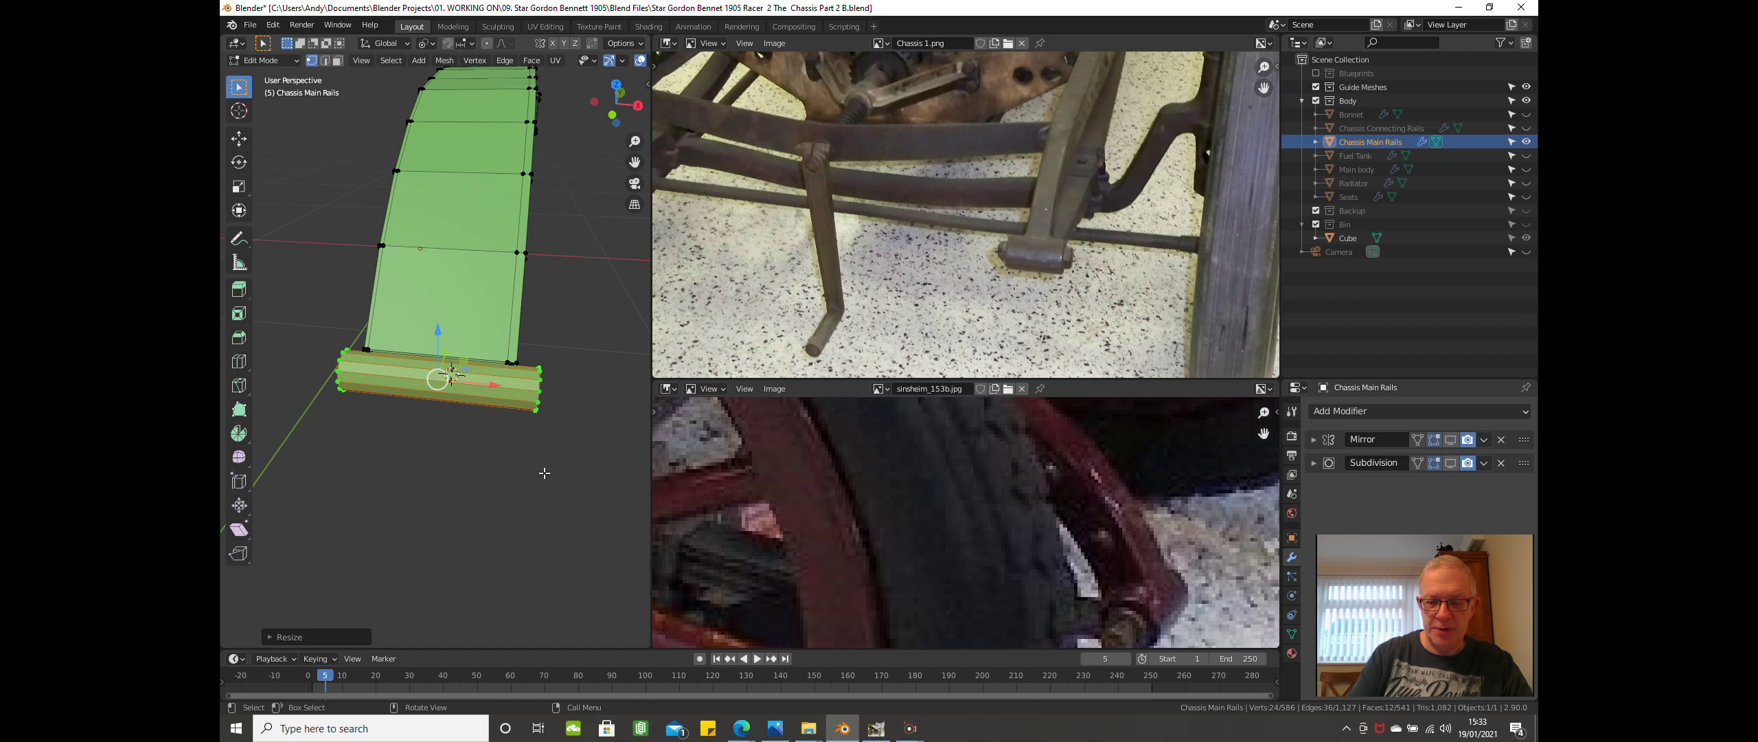
In front view, scale the tube uniformly down to 0.7768.
key("KP_1")
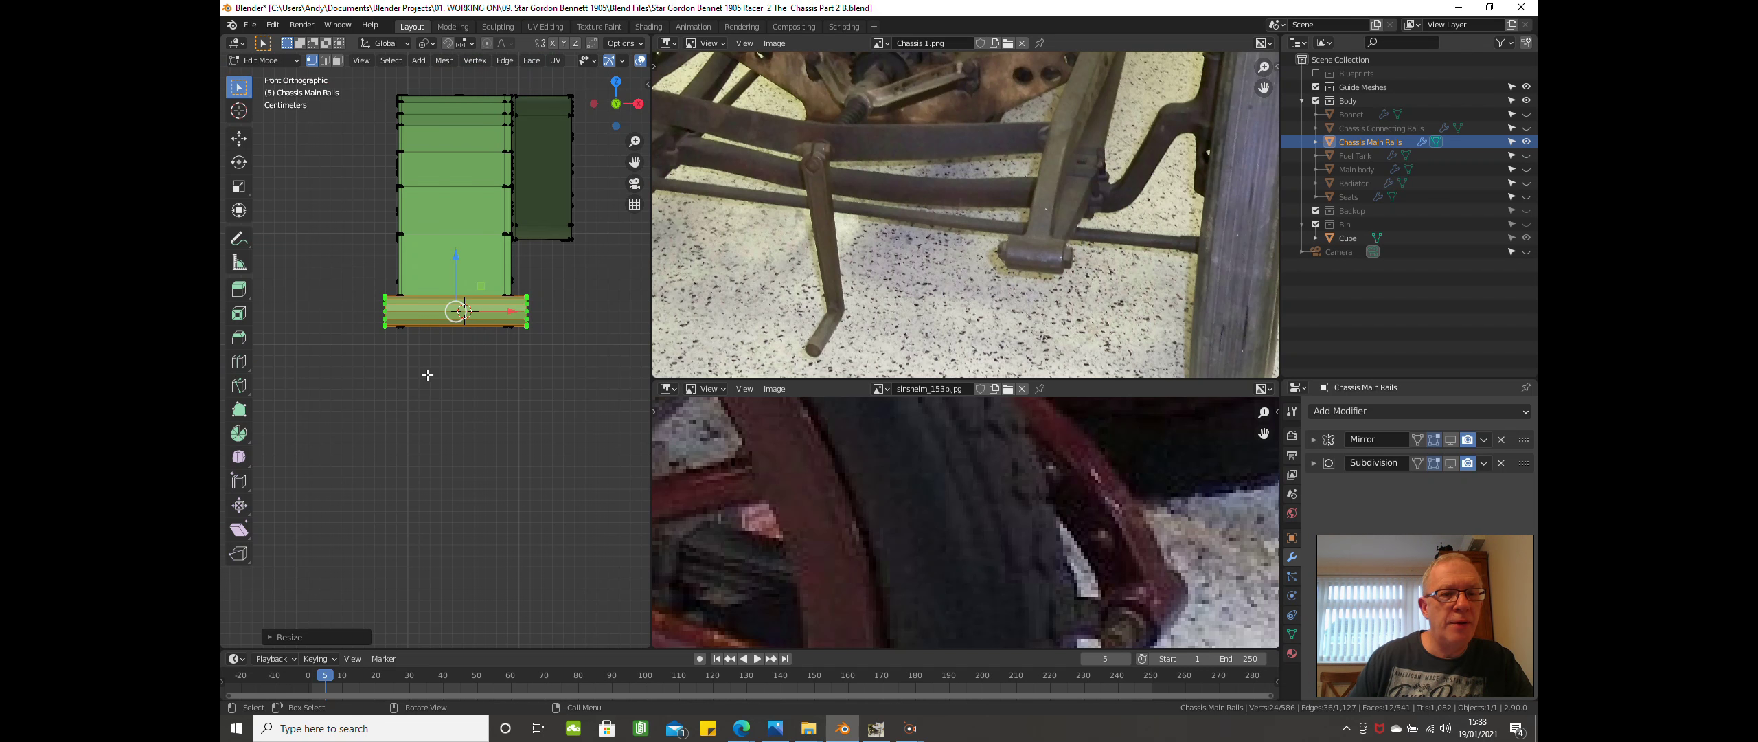
scroll(427, 374, "up", 3)
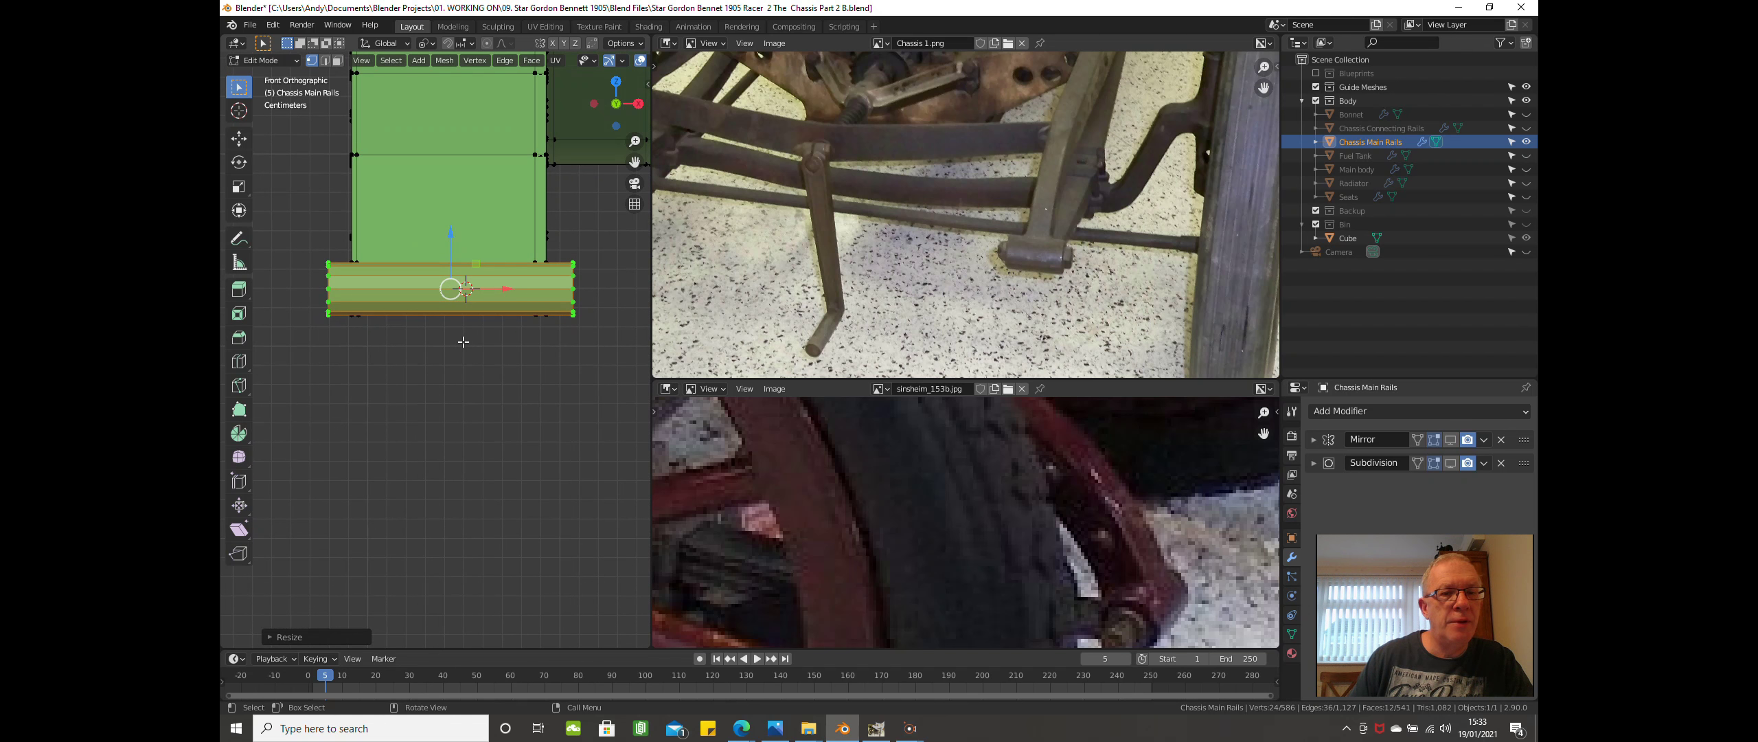
scroll(468, 334, "up", 1)
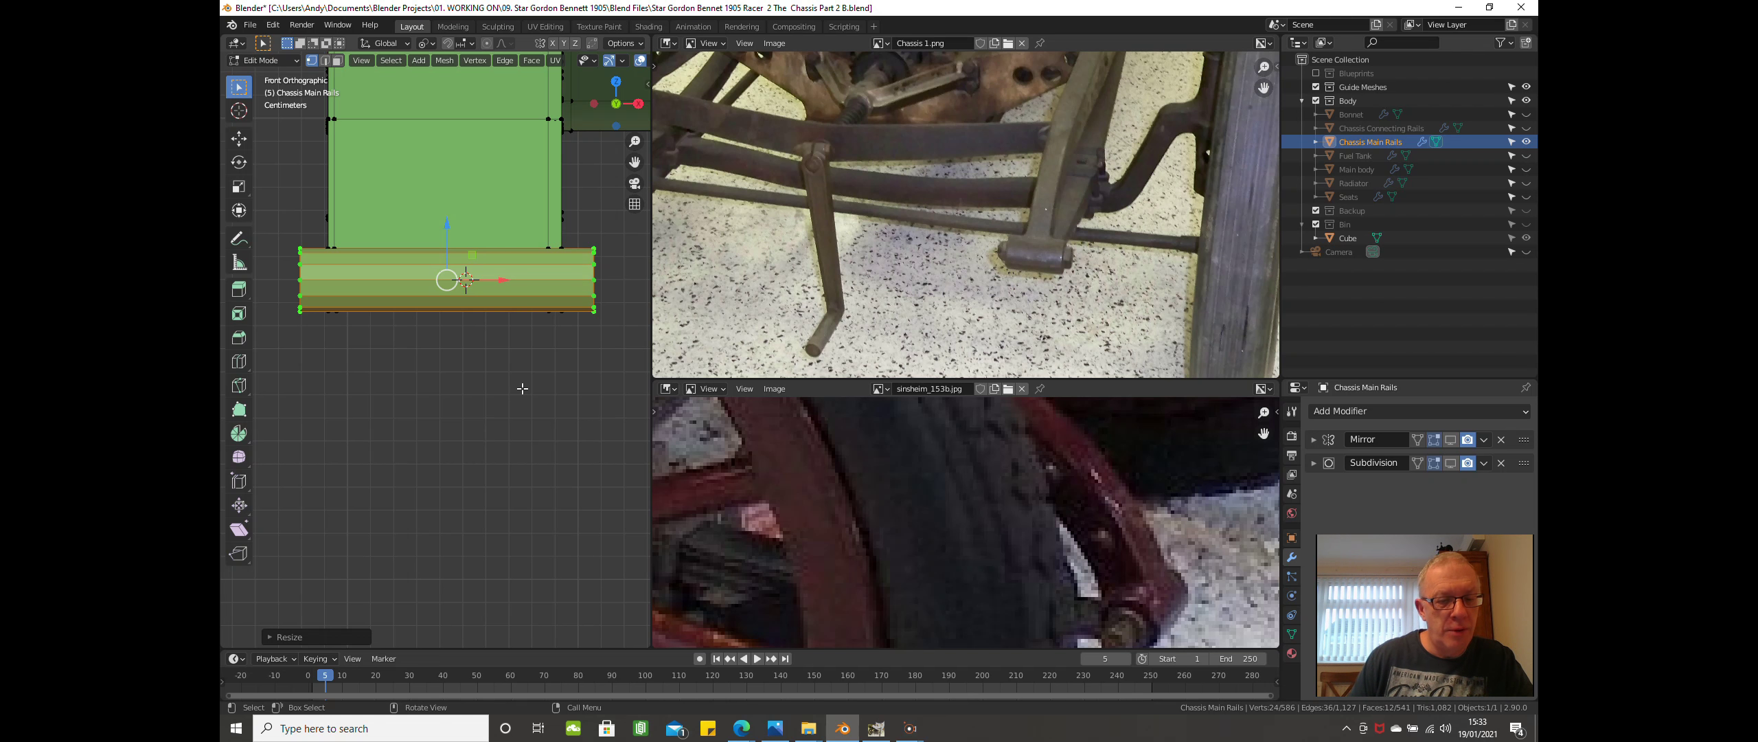
key("s")
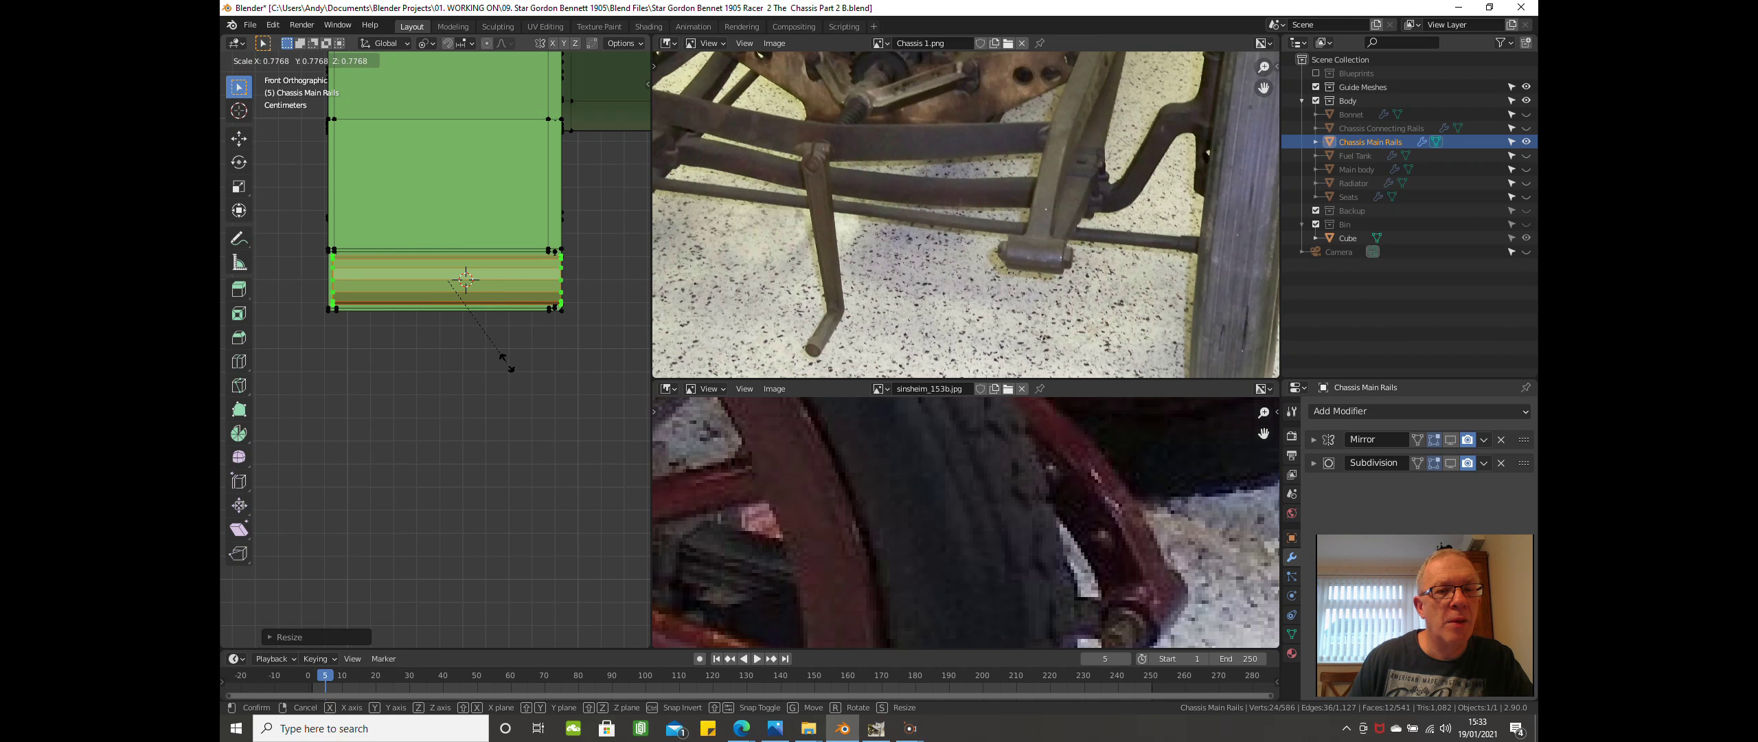
left_click(507, 362)
Slide the end vertices along X and rescale the end section.
scroll(485, 309, "up", 3)
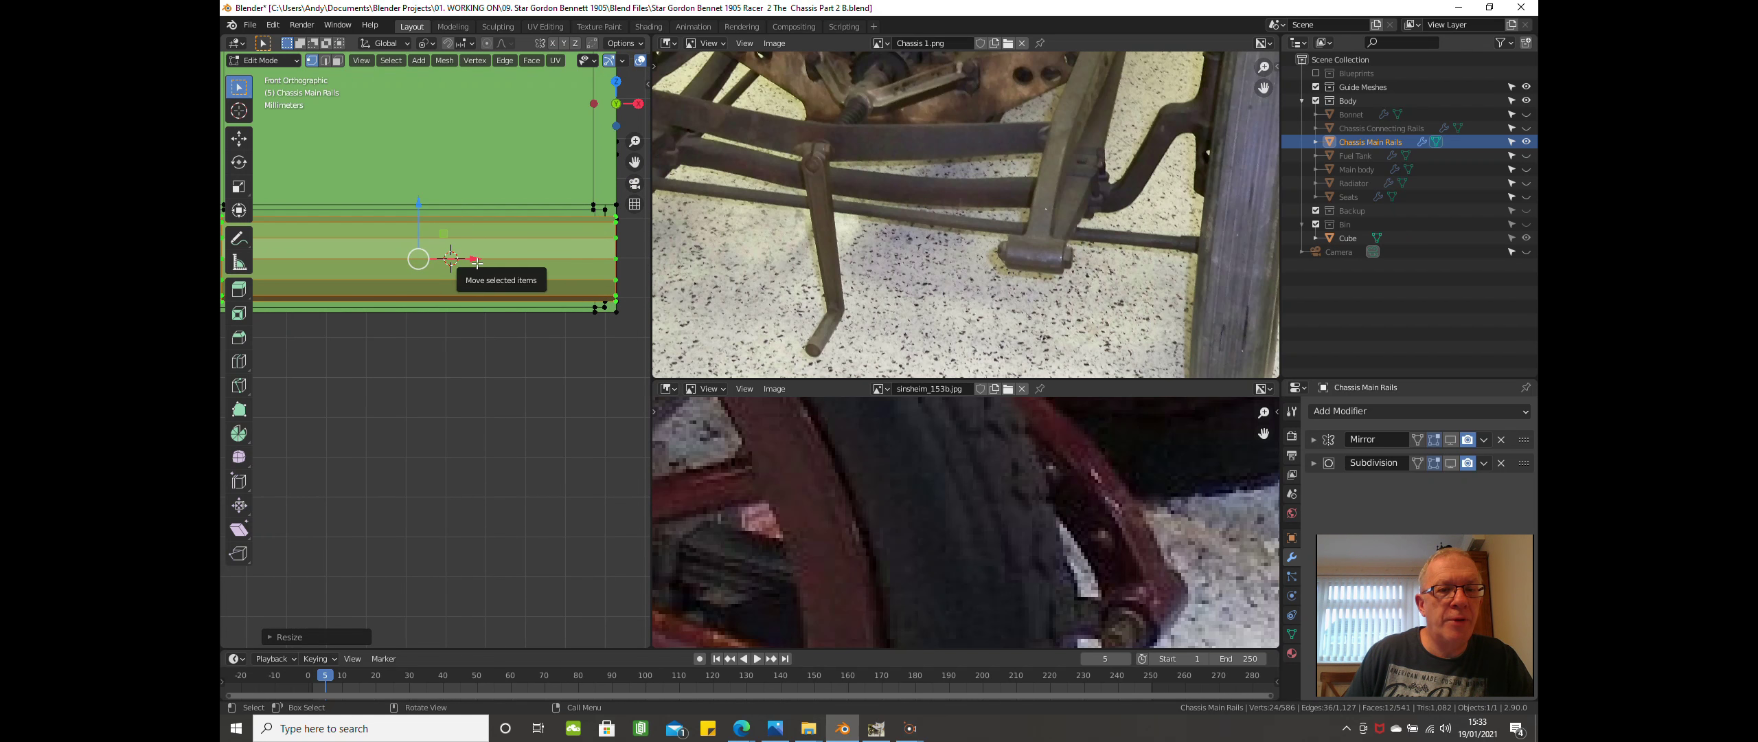
middle_click_drag(503, 345, 548, 350, "shift")
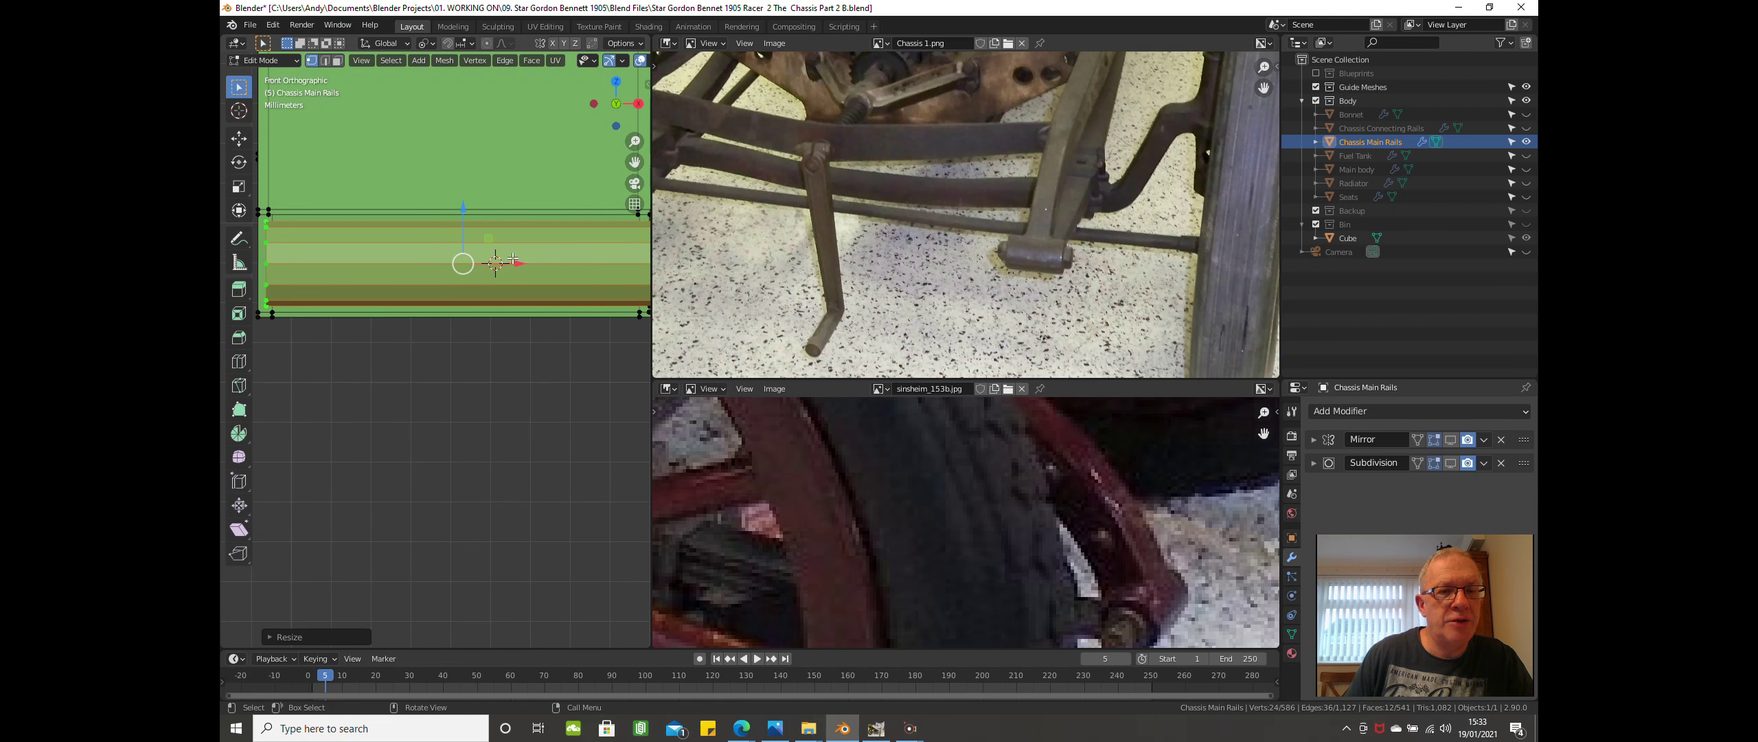
scroll(521, 294, "down", 1)
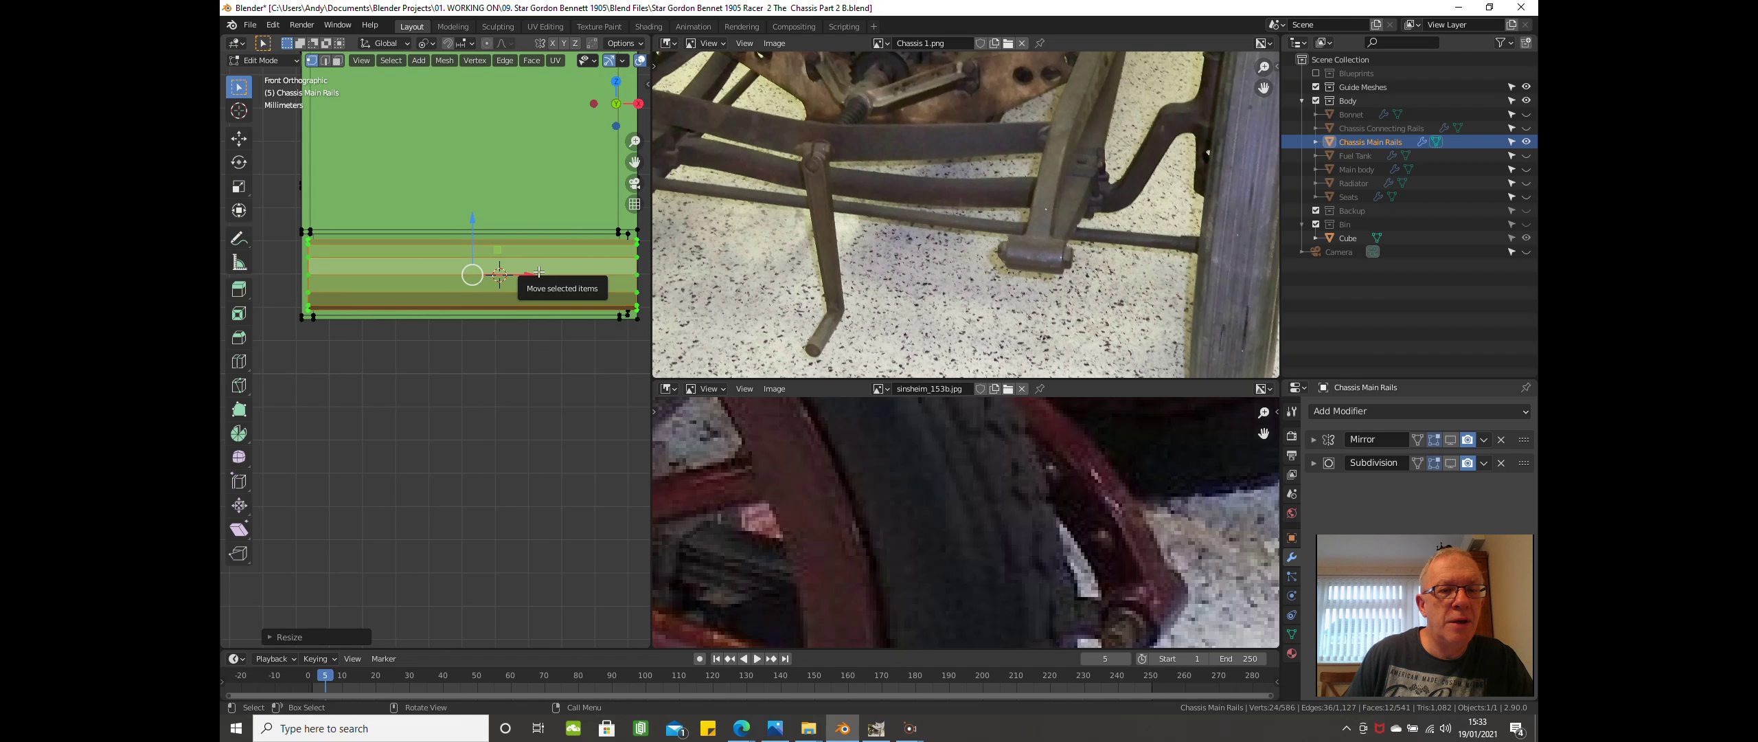
left_click_drag(529, 274, 526, 272)
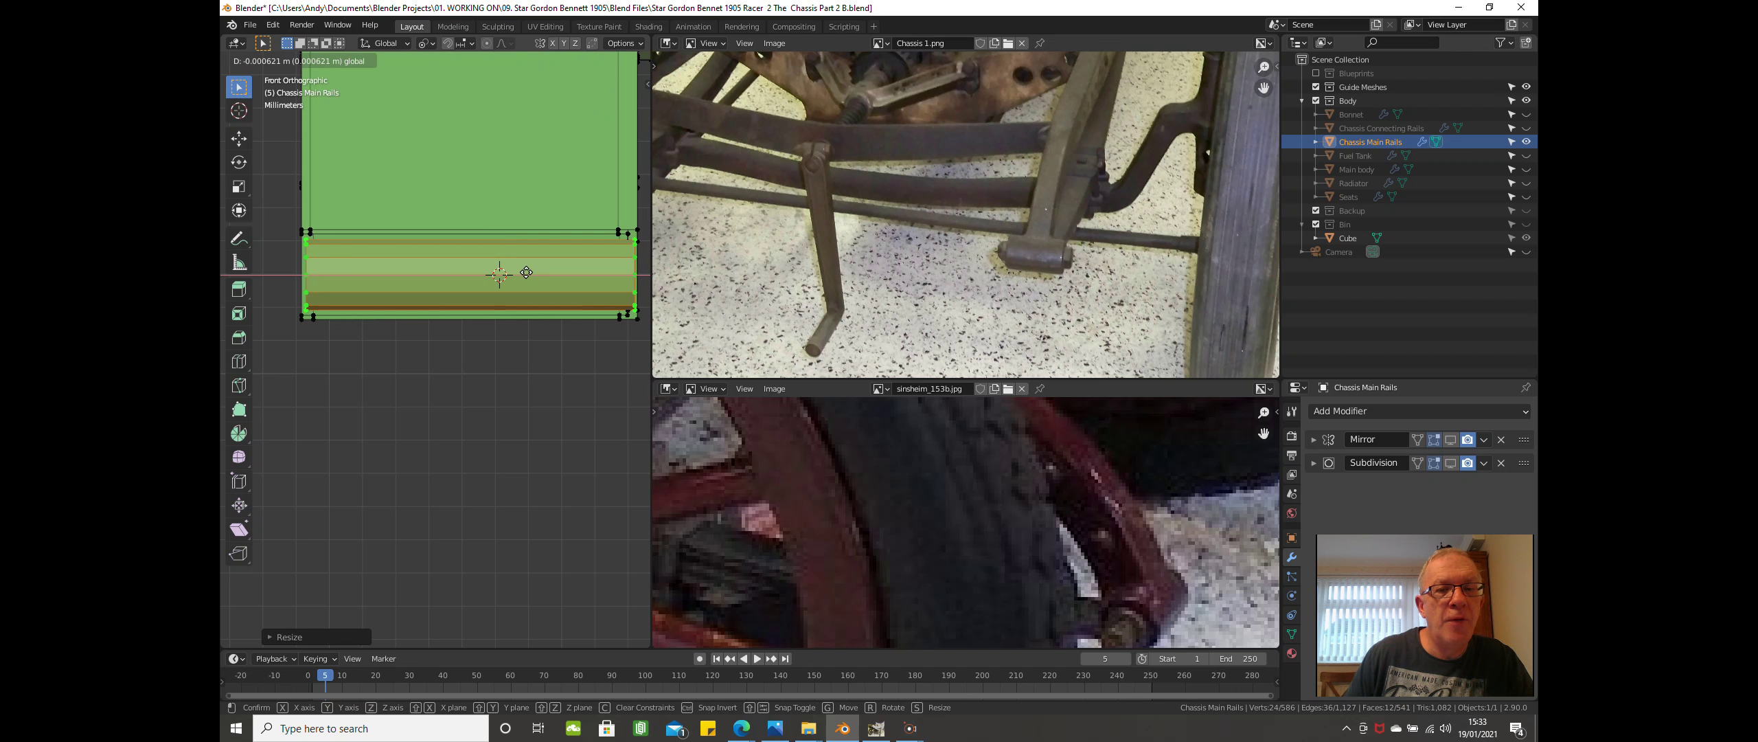
left_click_drag(526, 272, 526, 272)
key("s")
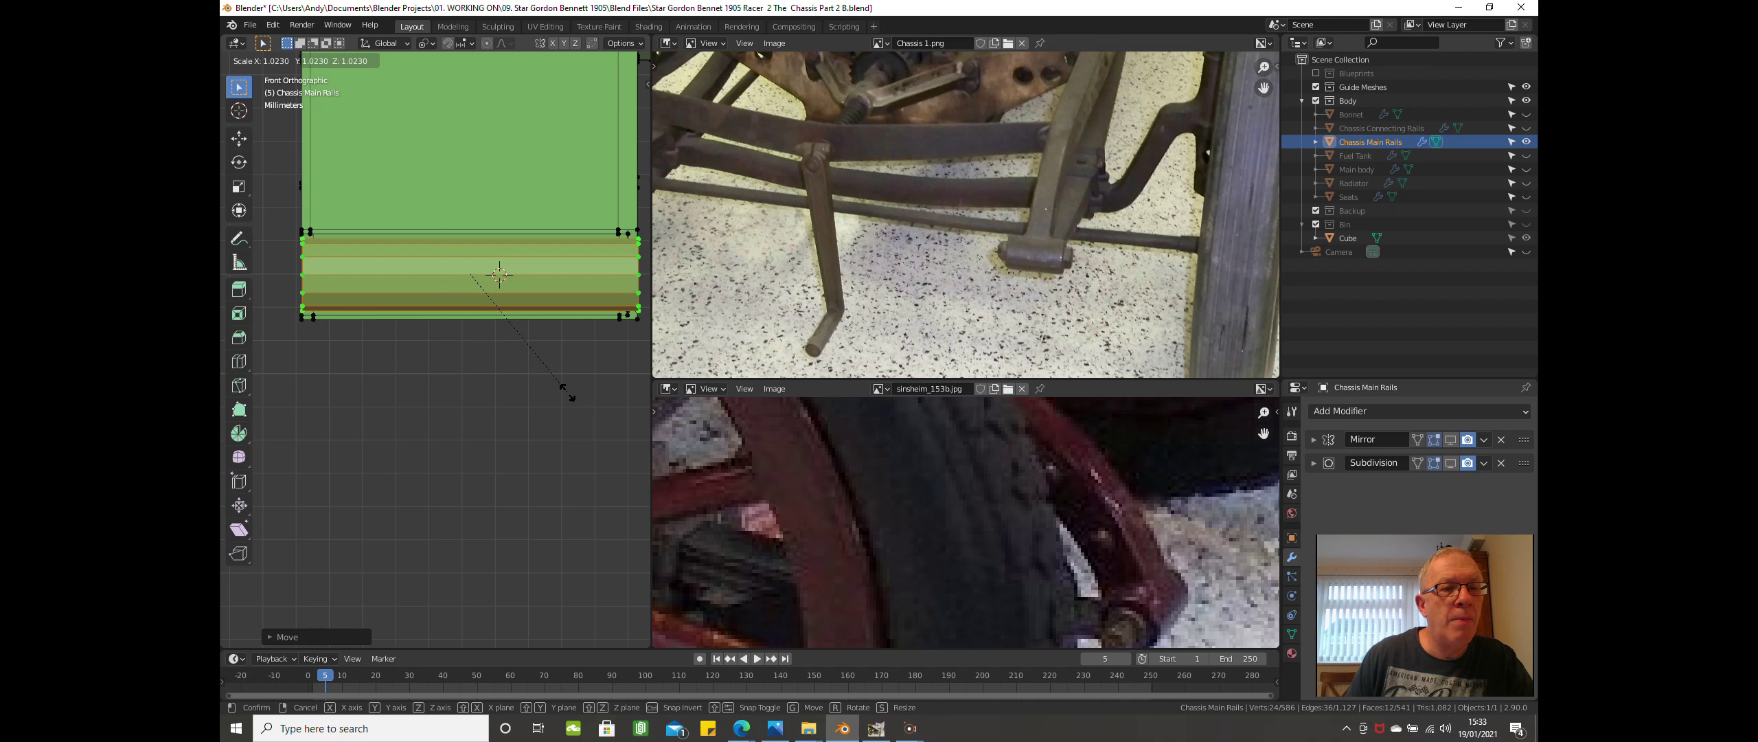
left_click(567, 393)
Stretch the end section along X by about 1.25 to span the rail's width.
scroll(566, 393, "down", 3)
middle_click_drag(554, 415, 492, 436, "shift")
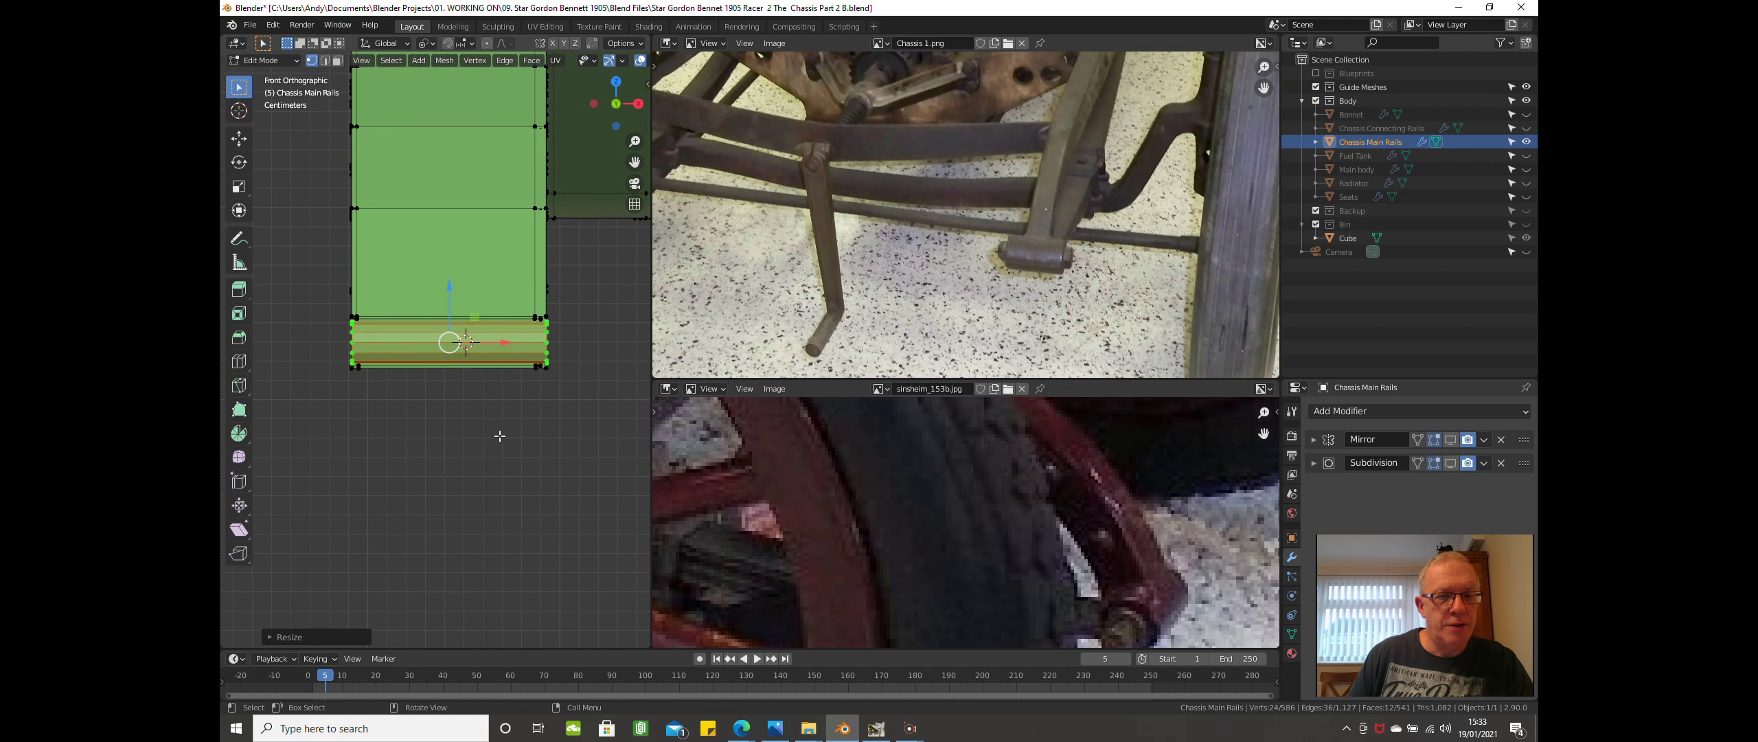
scroll(500, 435, "up", 1)
key("s")
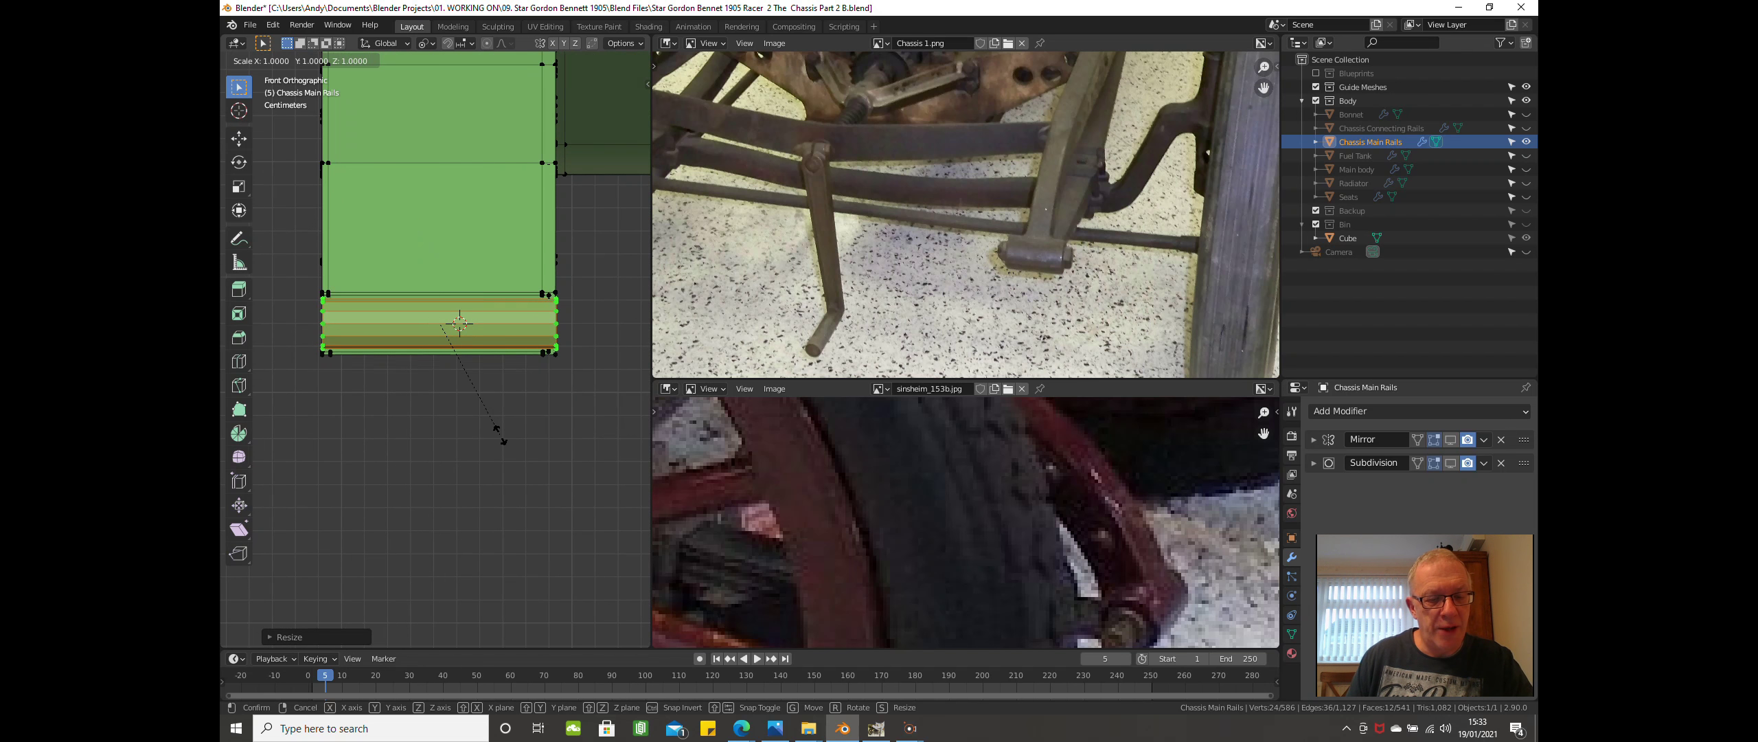
key("x")
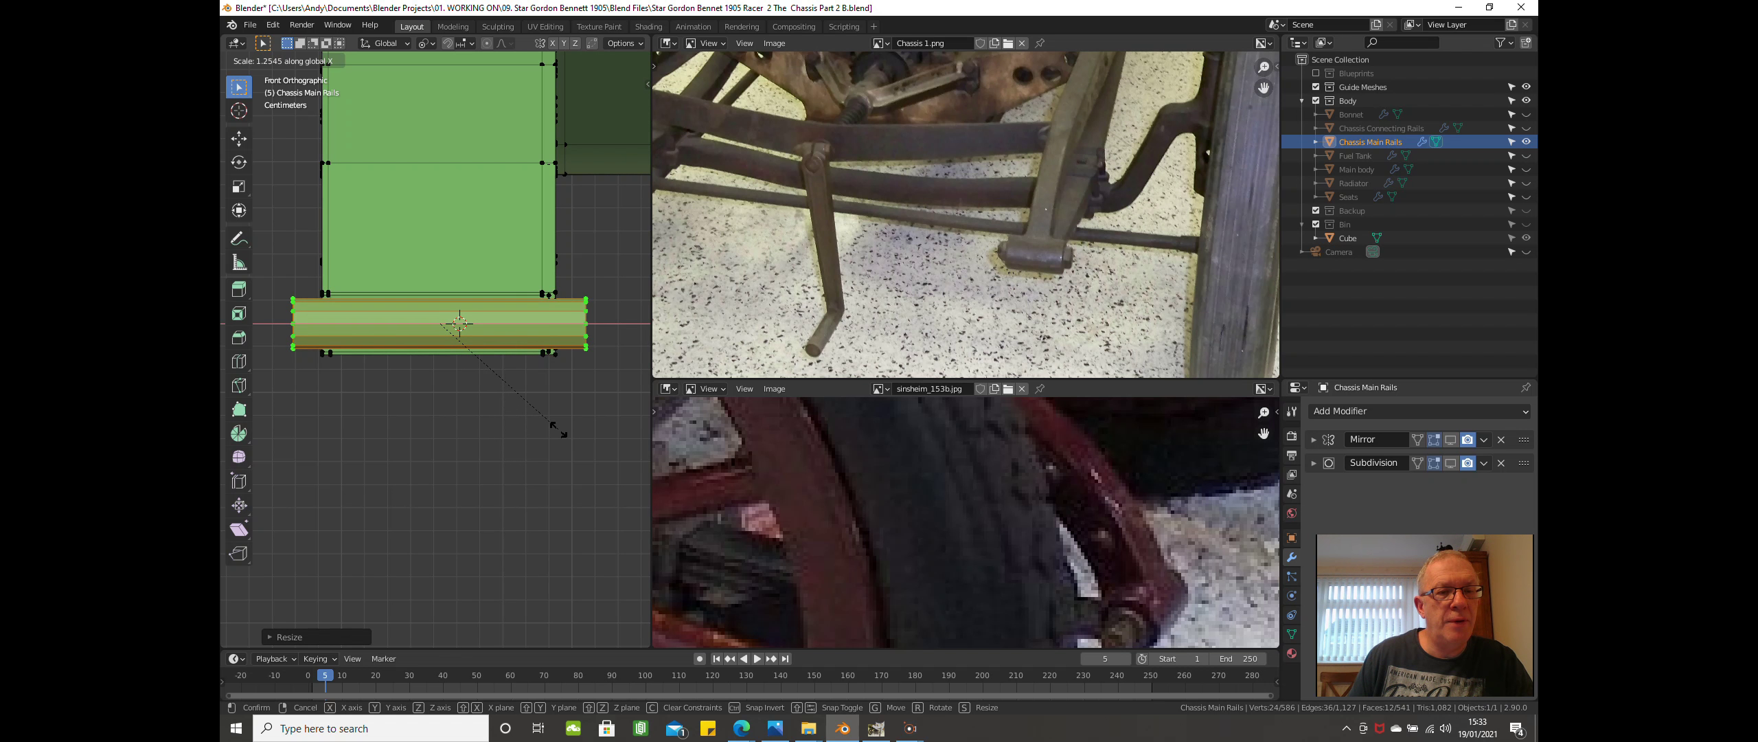
left_click(562, 430)
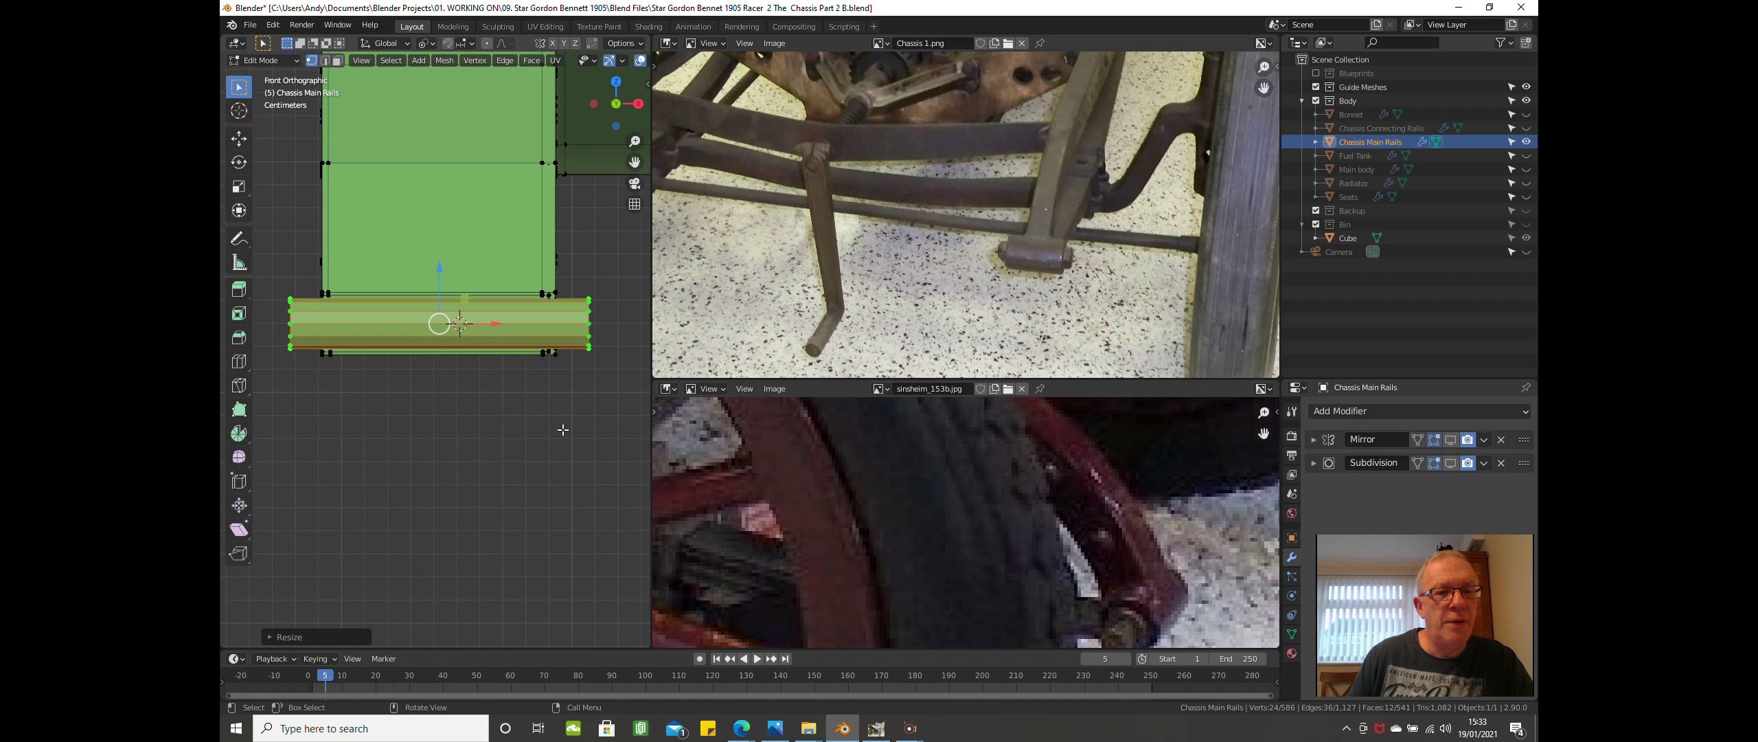
middle_click_drag(560, 429, 484, 405)
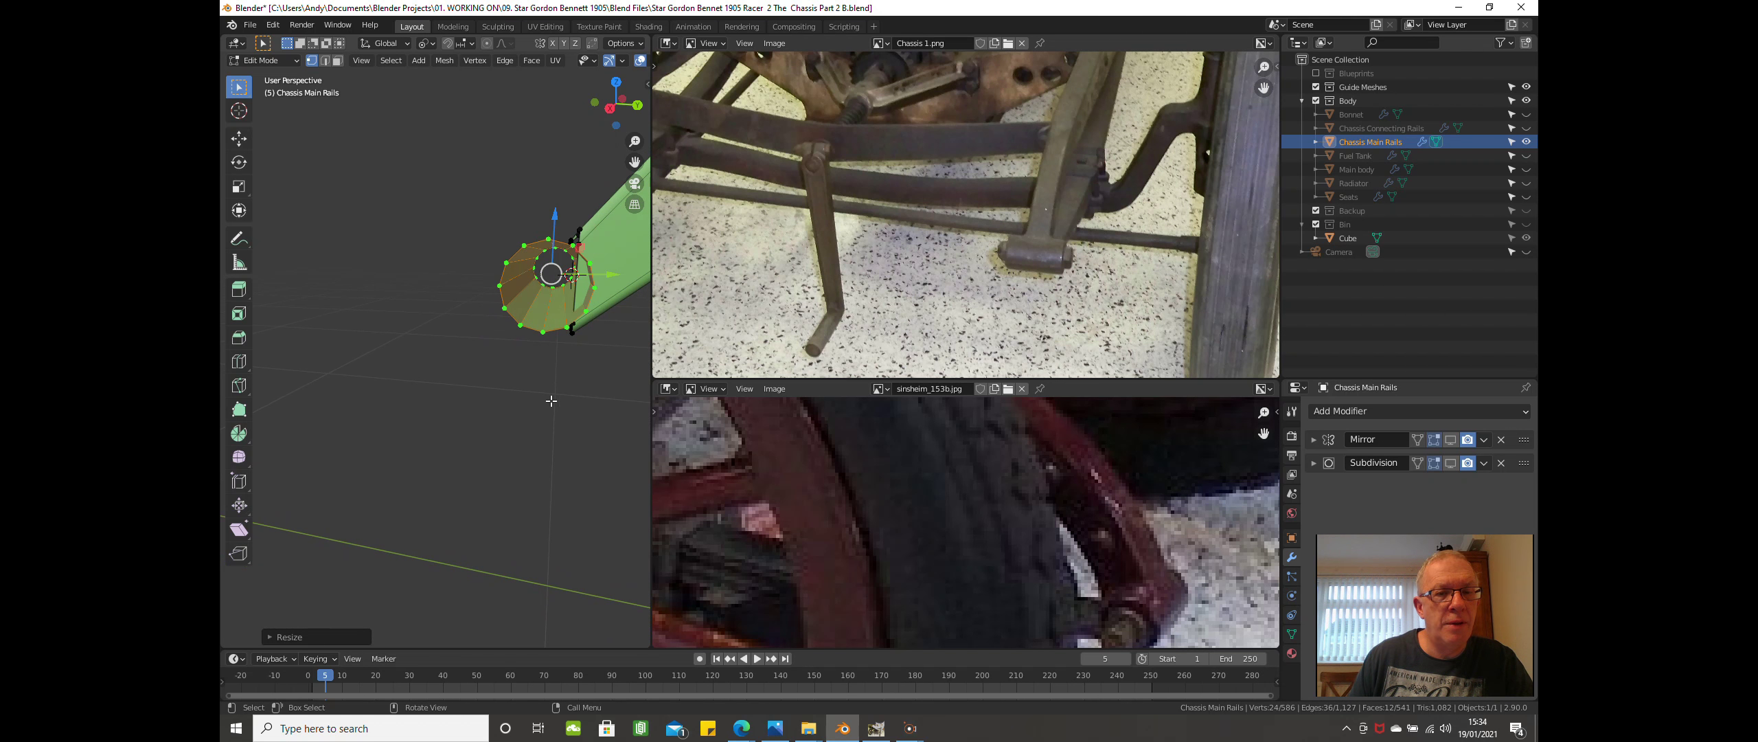
Enlarge the rail's end ring, undo it in right side view, and rescale it.
key("s")
left_click(567, 417)
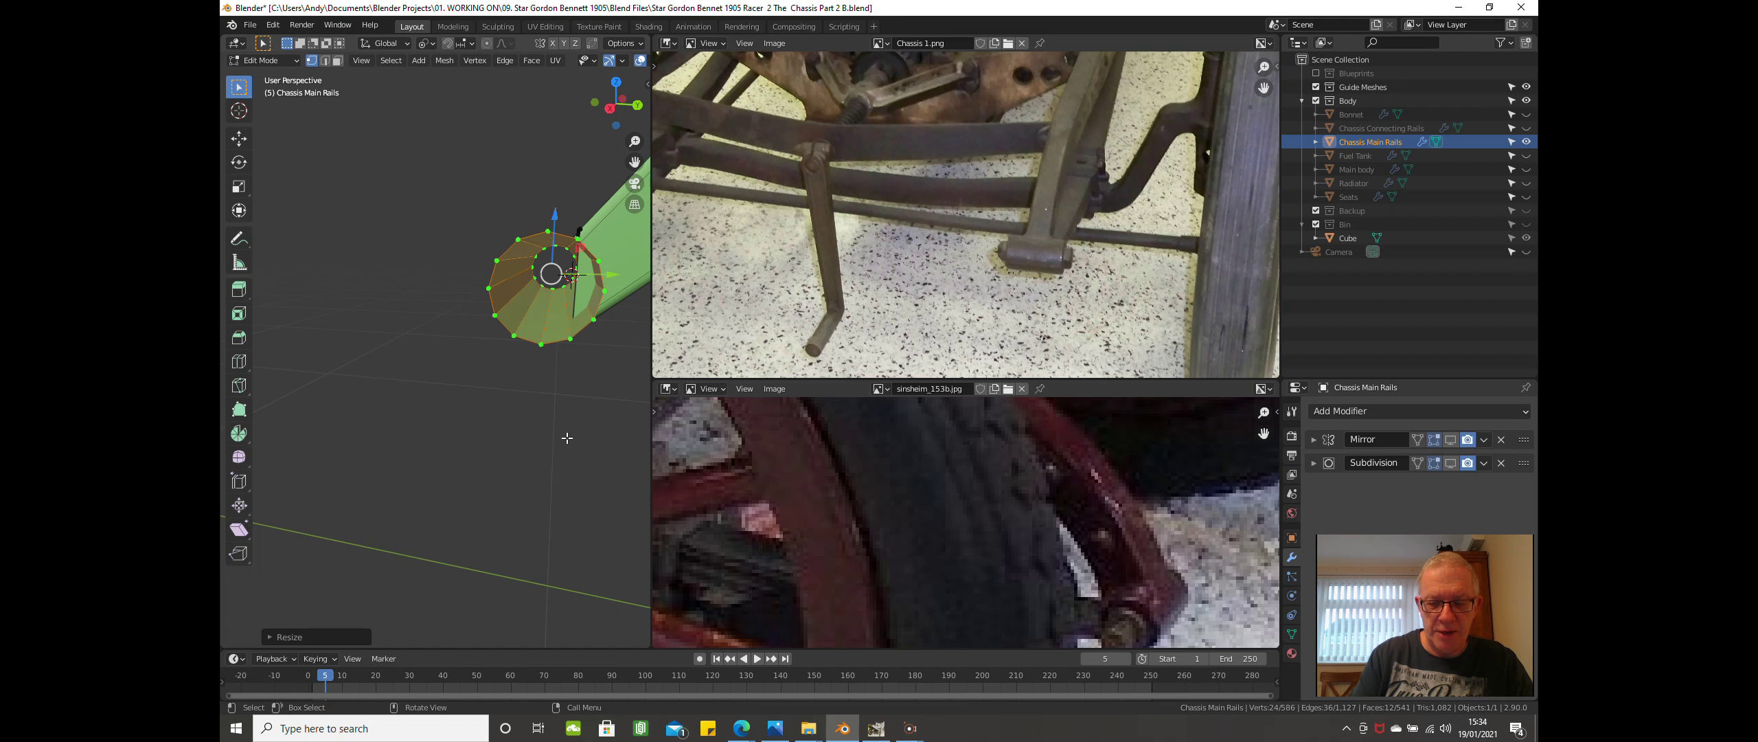
key("KP_3")
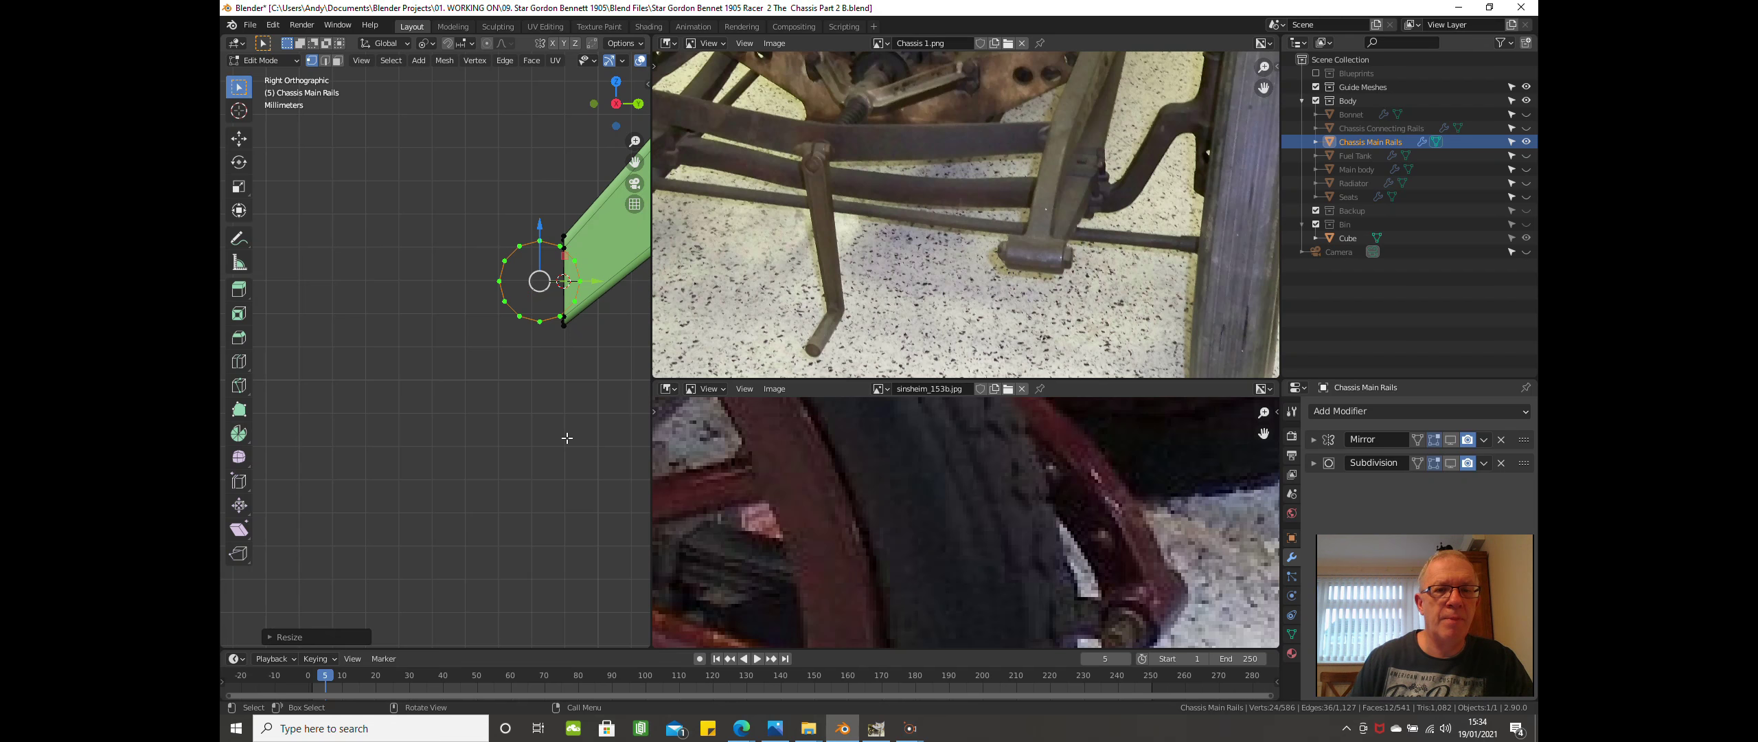
scroll(566, 438, "up", 1)
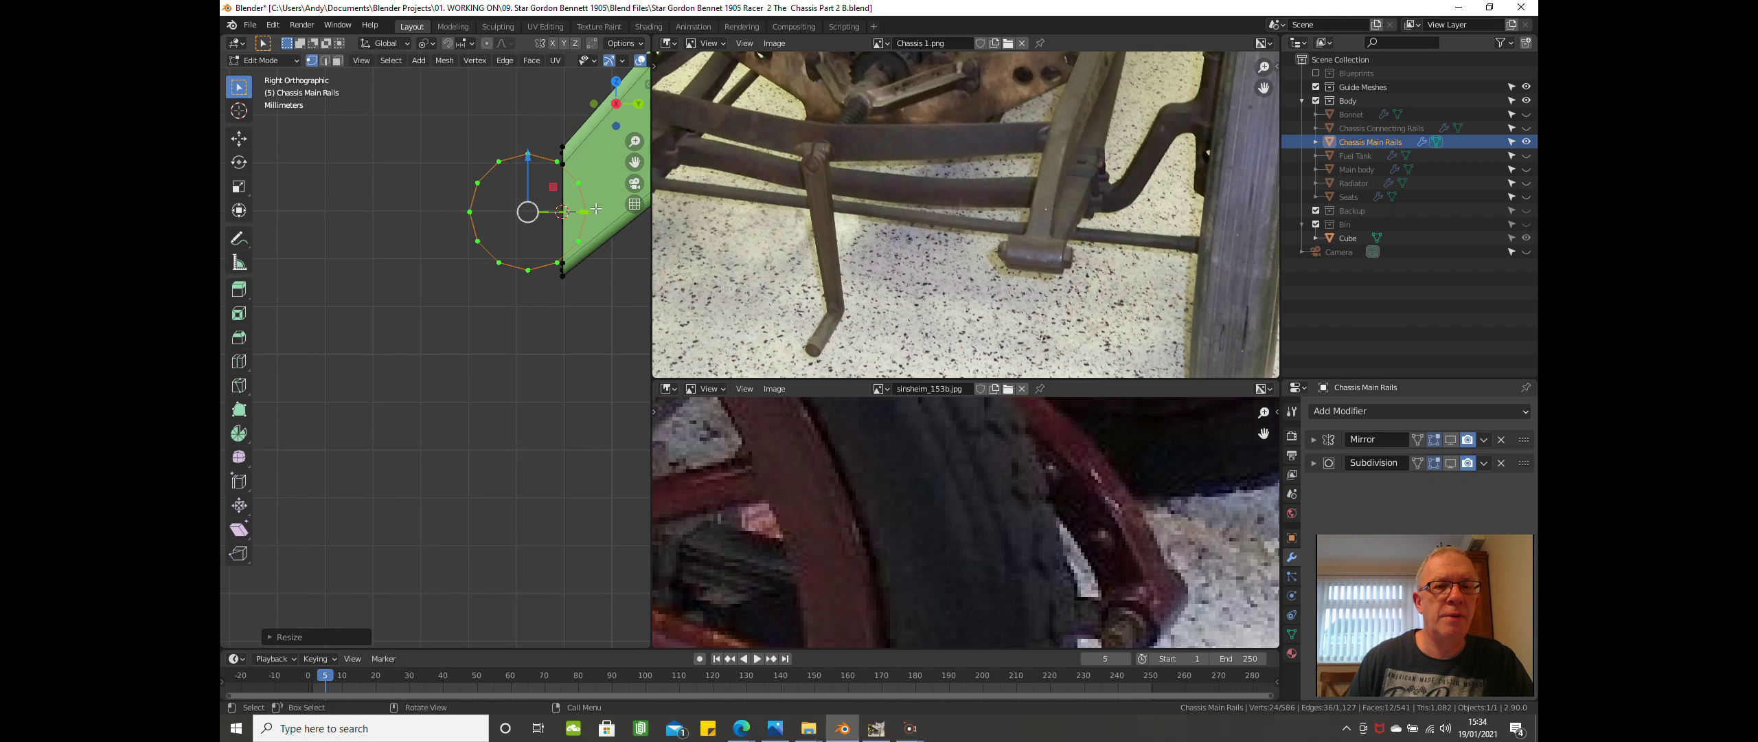
key("ctrl+z")
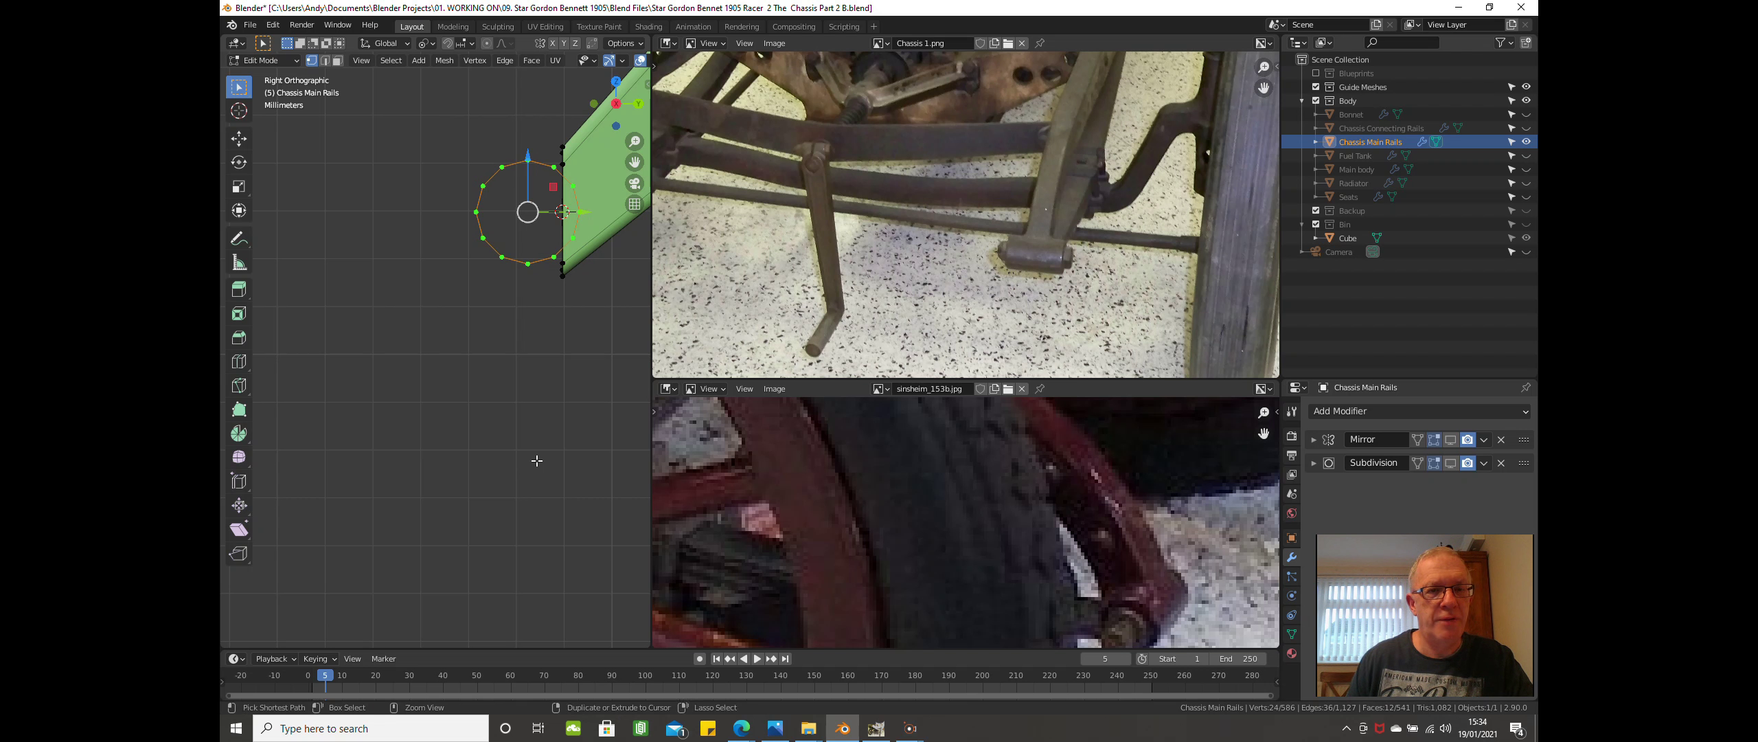
key("ctrl+z")
key("ctrl+z")
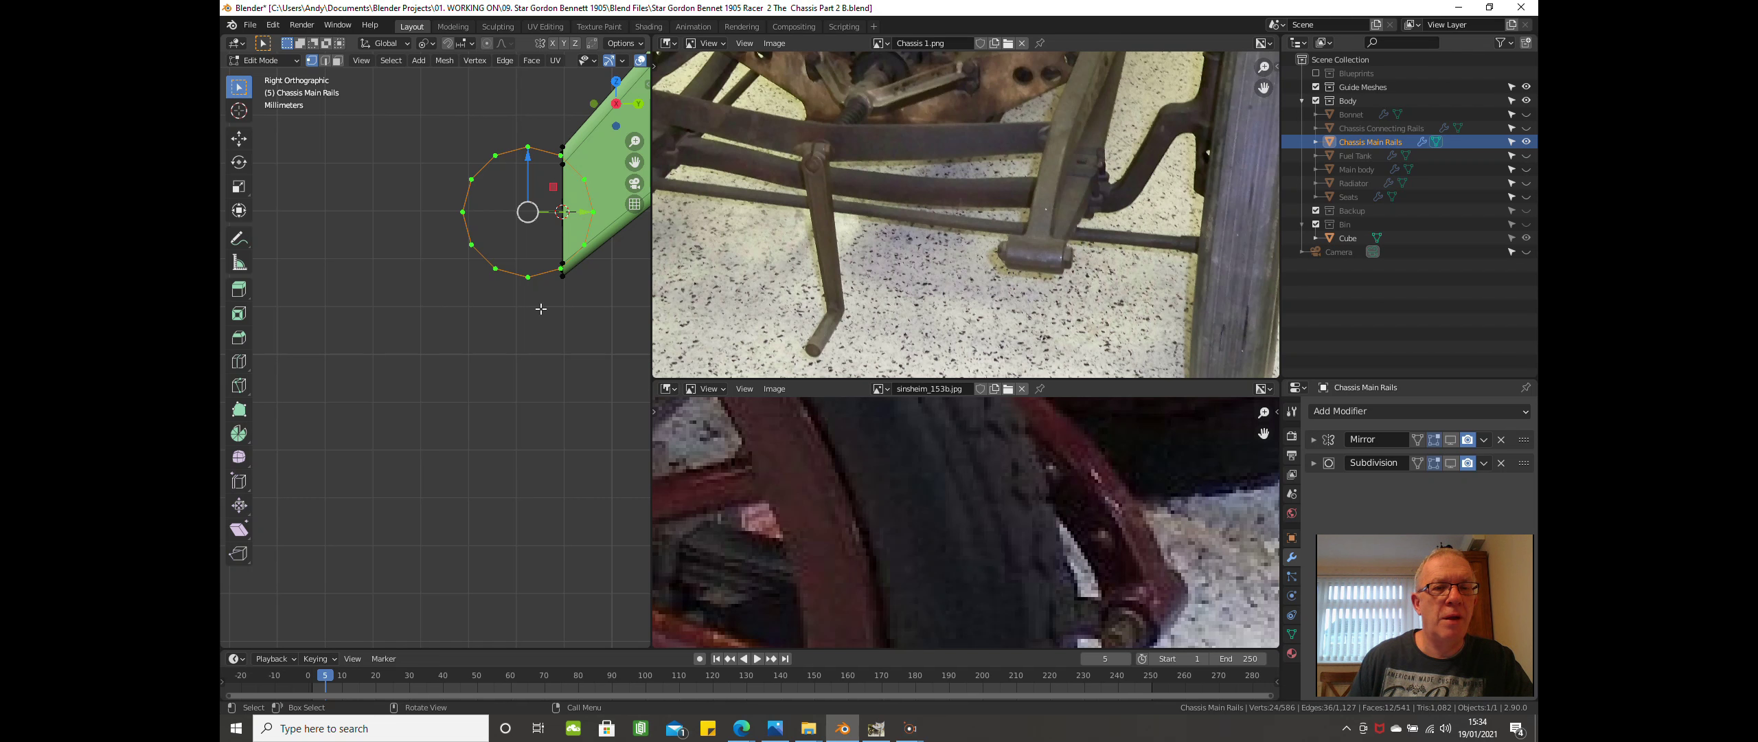
scroll(544, 293, "up", 2)
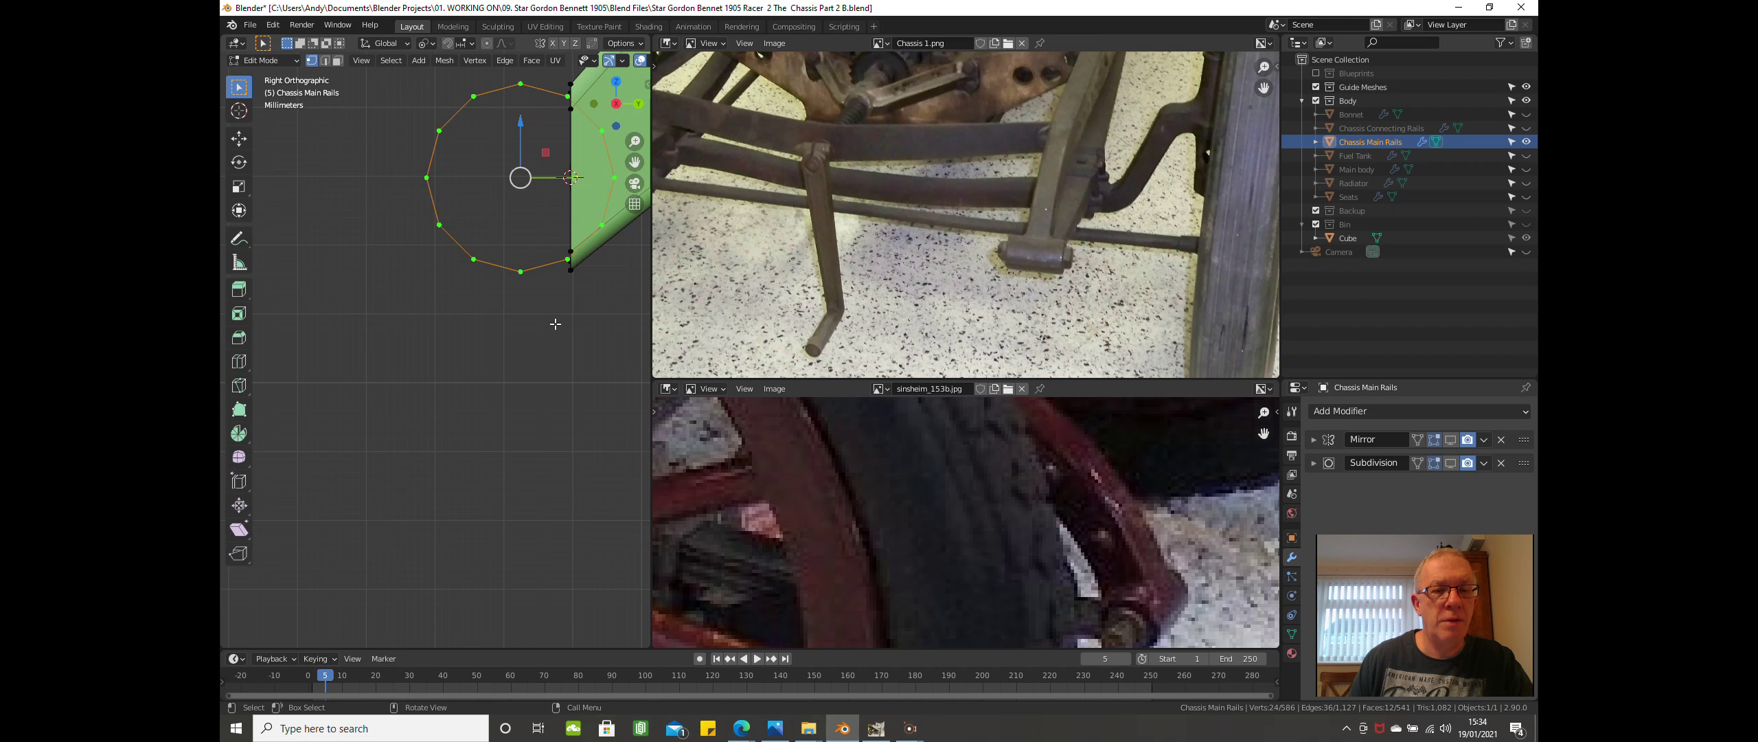
key("s")
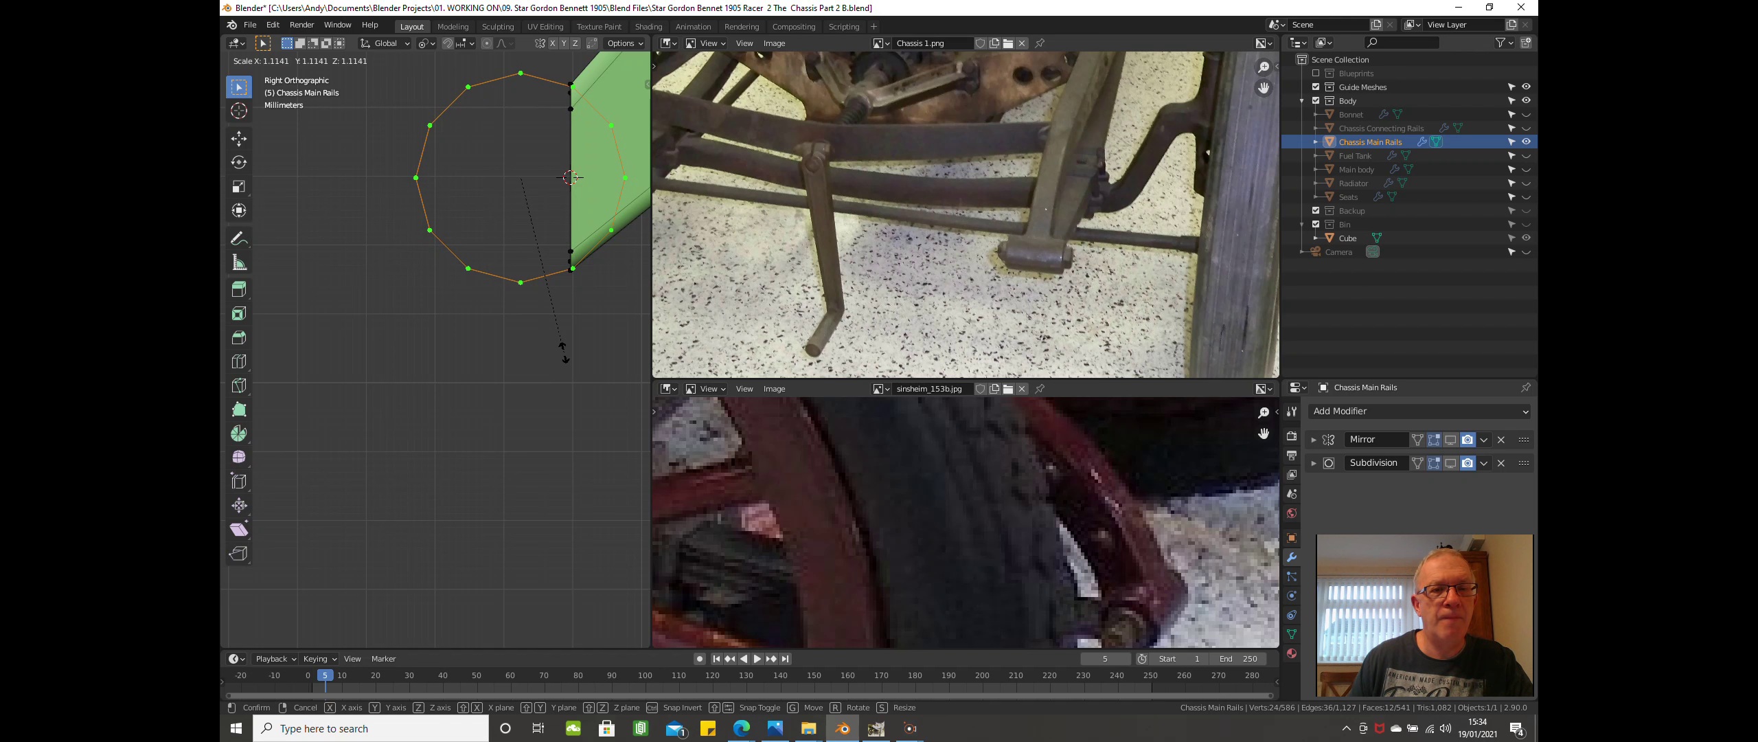
left_click(563, 352)
Slide the ring about -0.003 m along Y against the rail's front end.
scroll(561, 351, "down", 2)
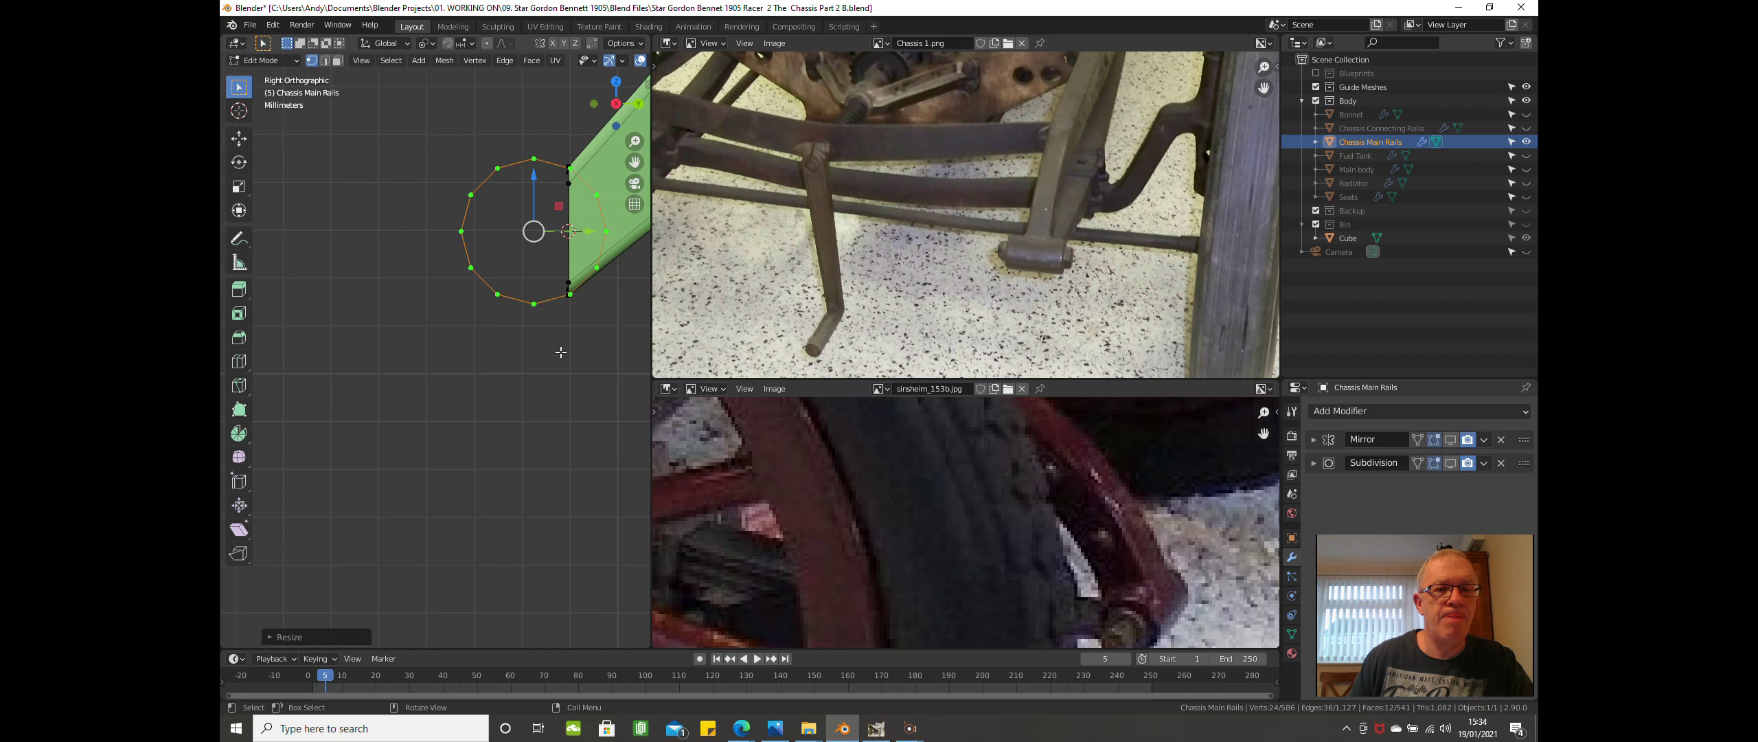
middle_click_drag(560, 352, 465, 372)
key("KP_3")
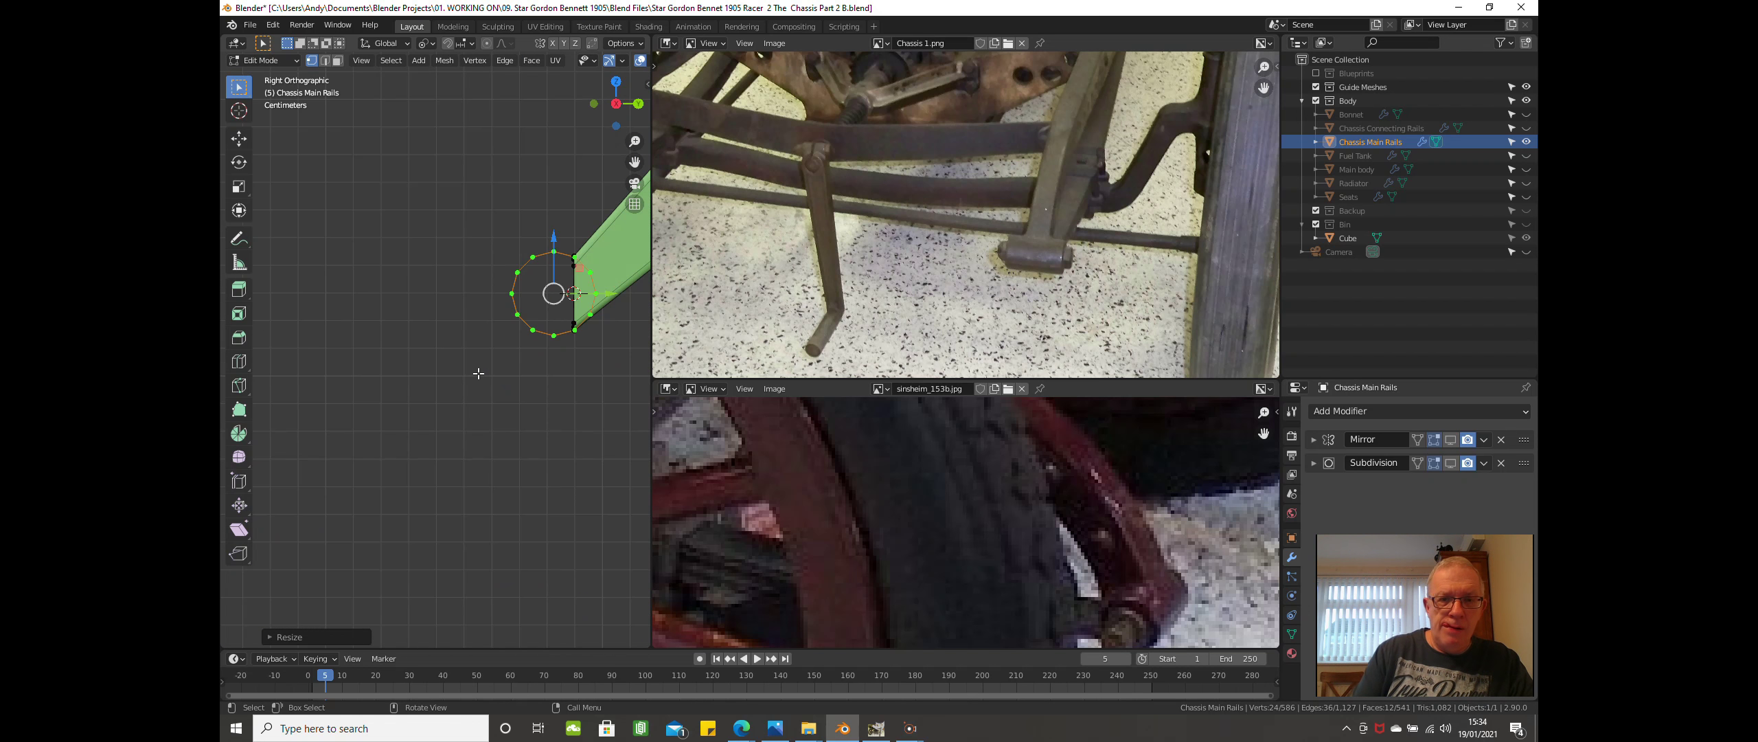
scroll(479, 373, "up", 3)
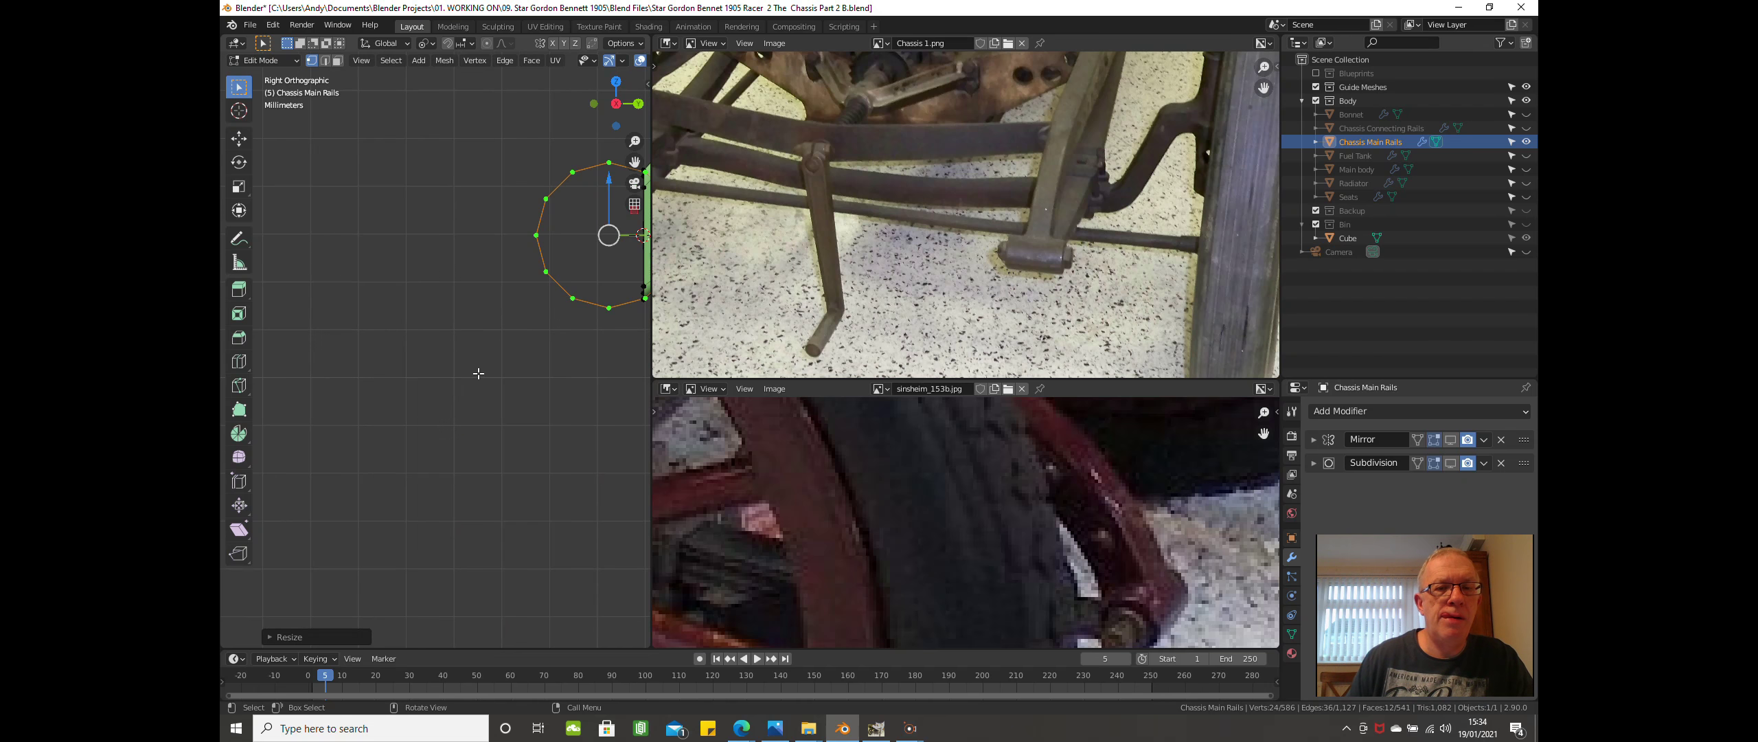
middle_click_drag(454, 391, 341, 416, "shift")
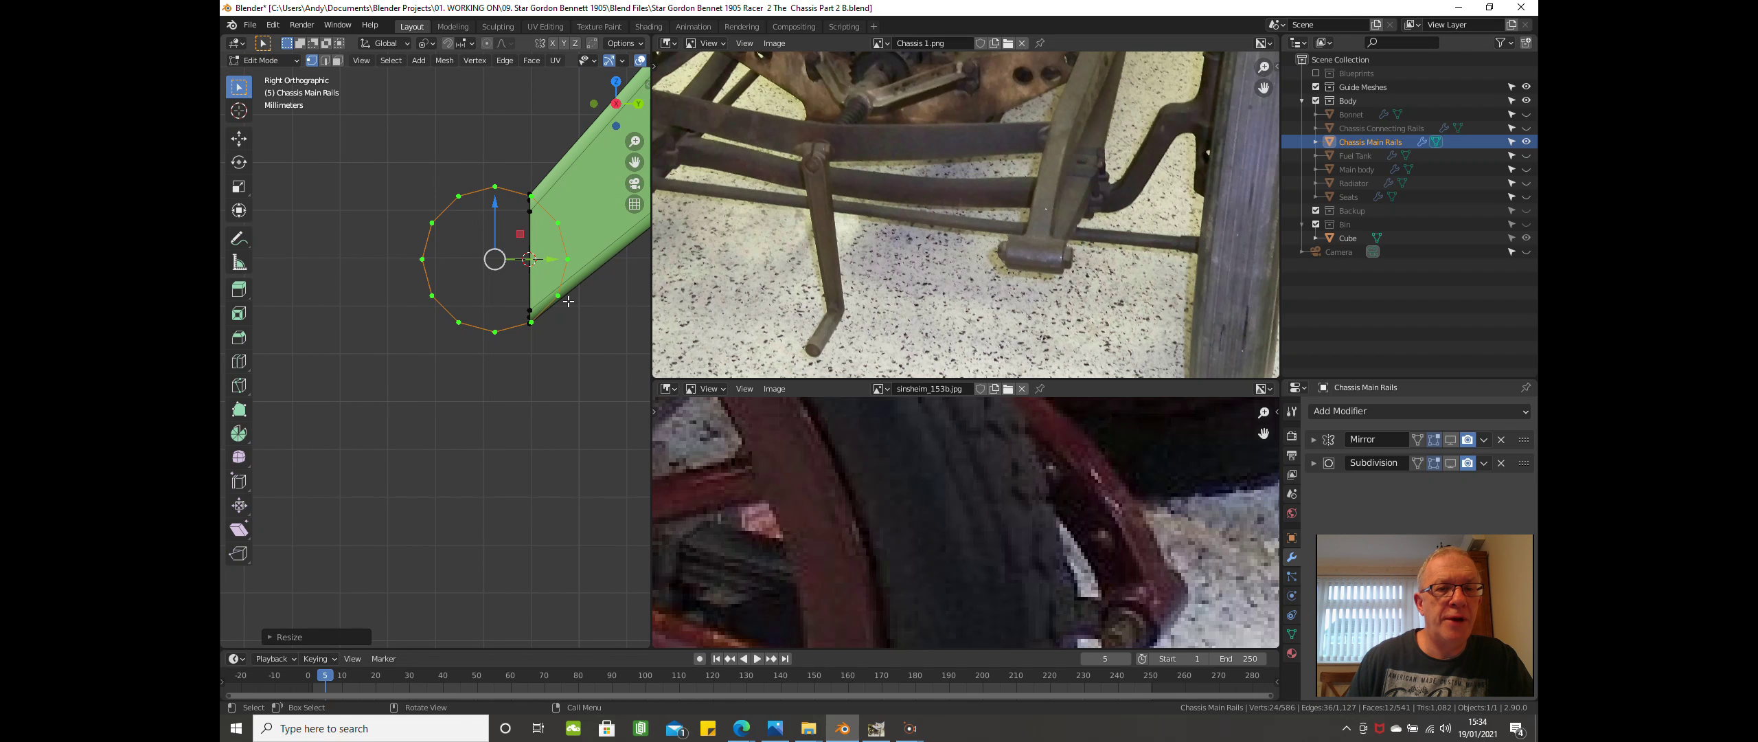
left_click_drag(566, 261, 545, 258)
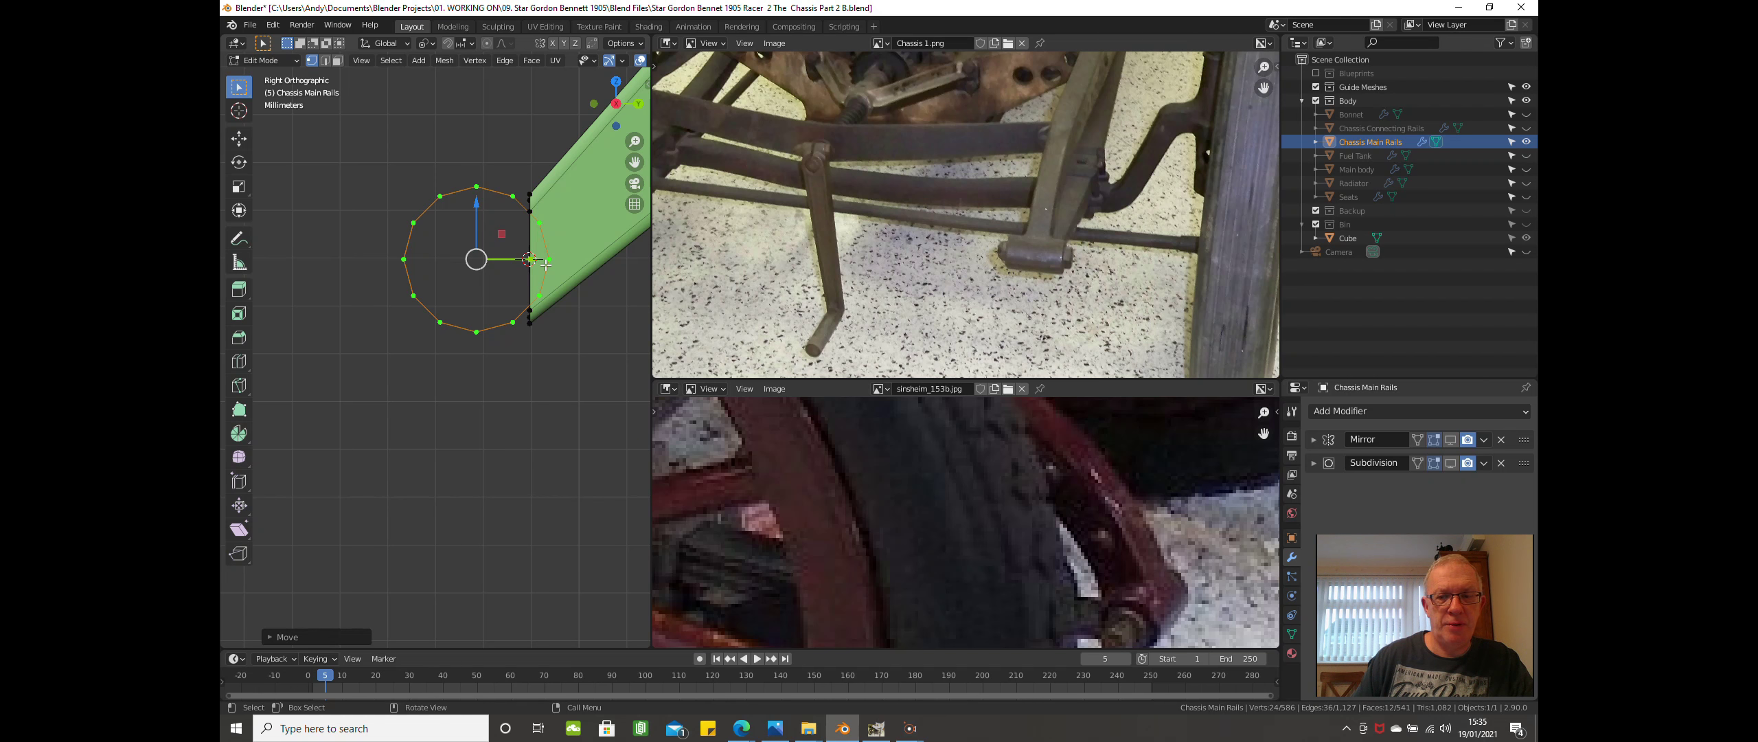
Lower the end ring along Z and enlarge it slightly, keeping its Y position unchanged.
scroll(547, 273, "down", 7)
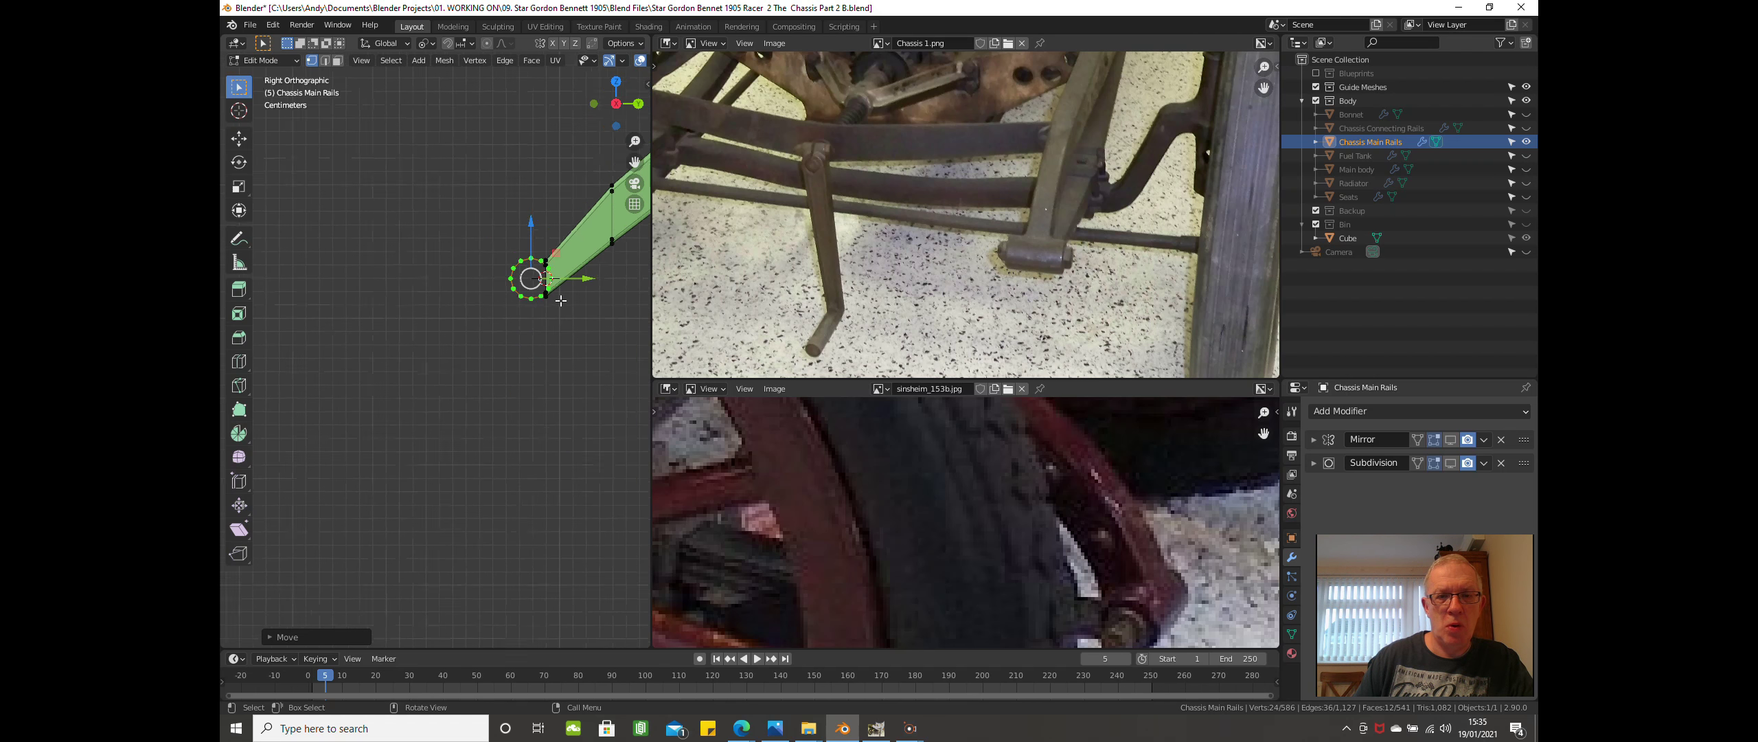
scroll(561, 299, "up", 5)
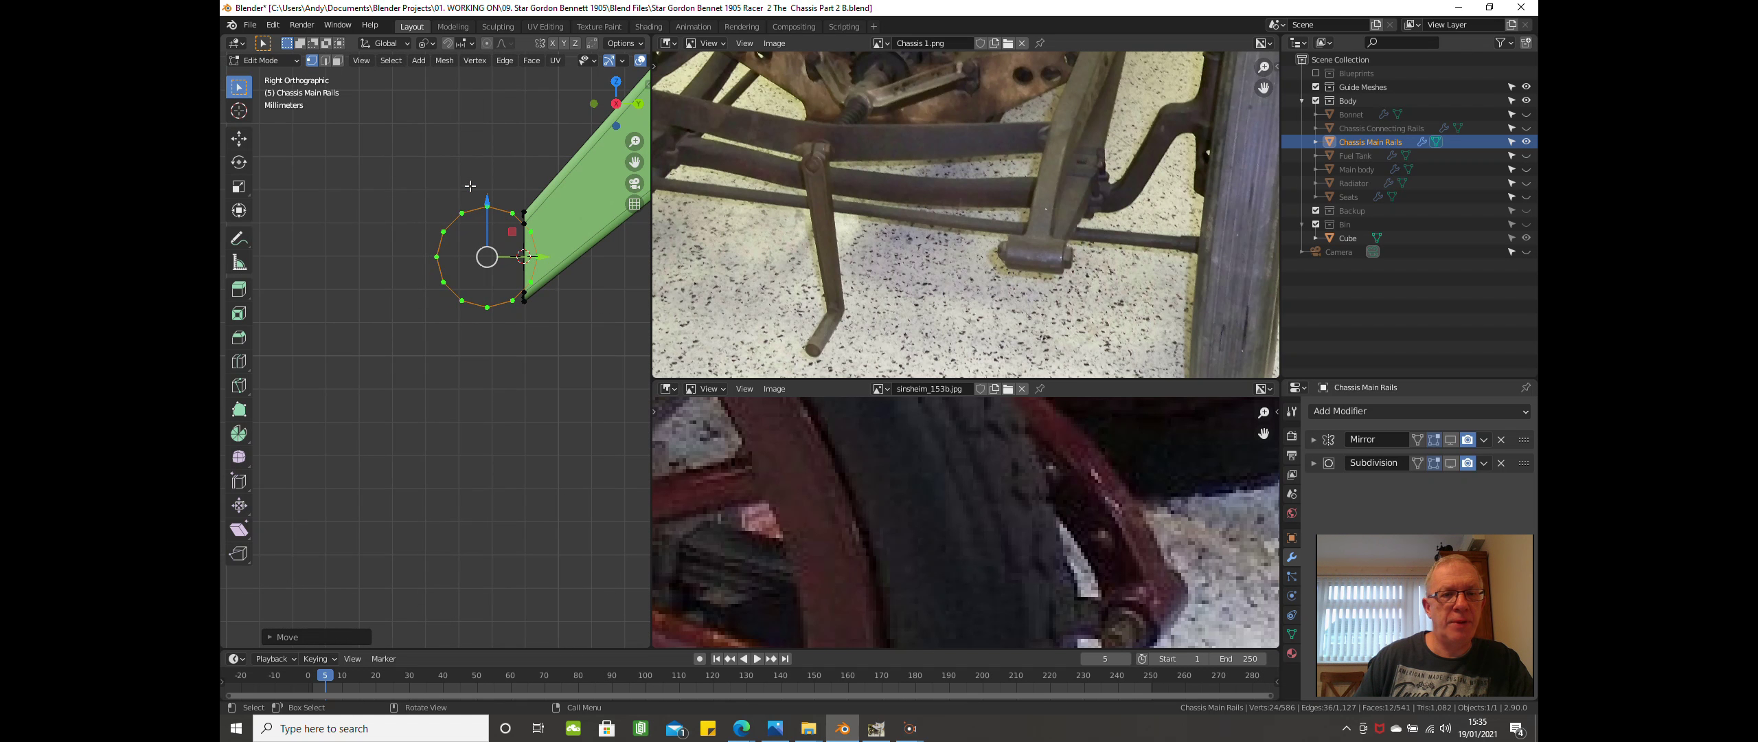
left_click_drag(483, 200, 484, 221)
key("s")
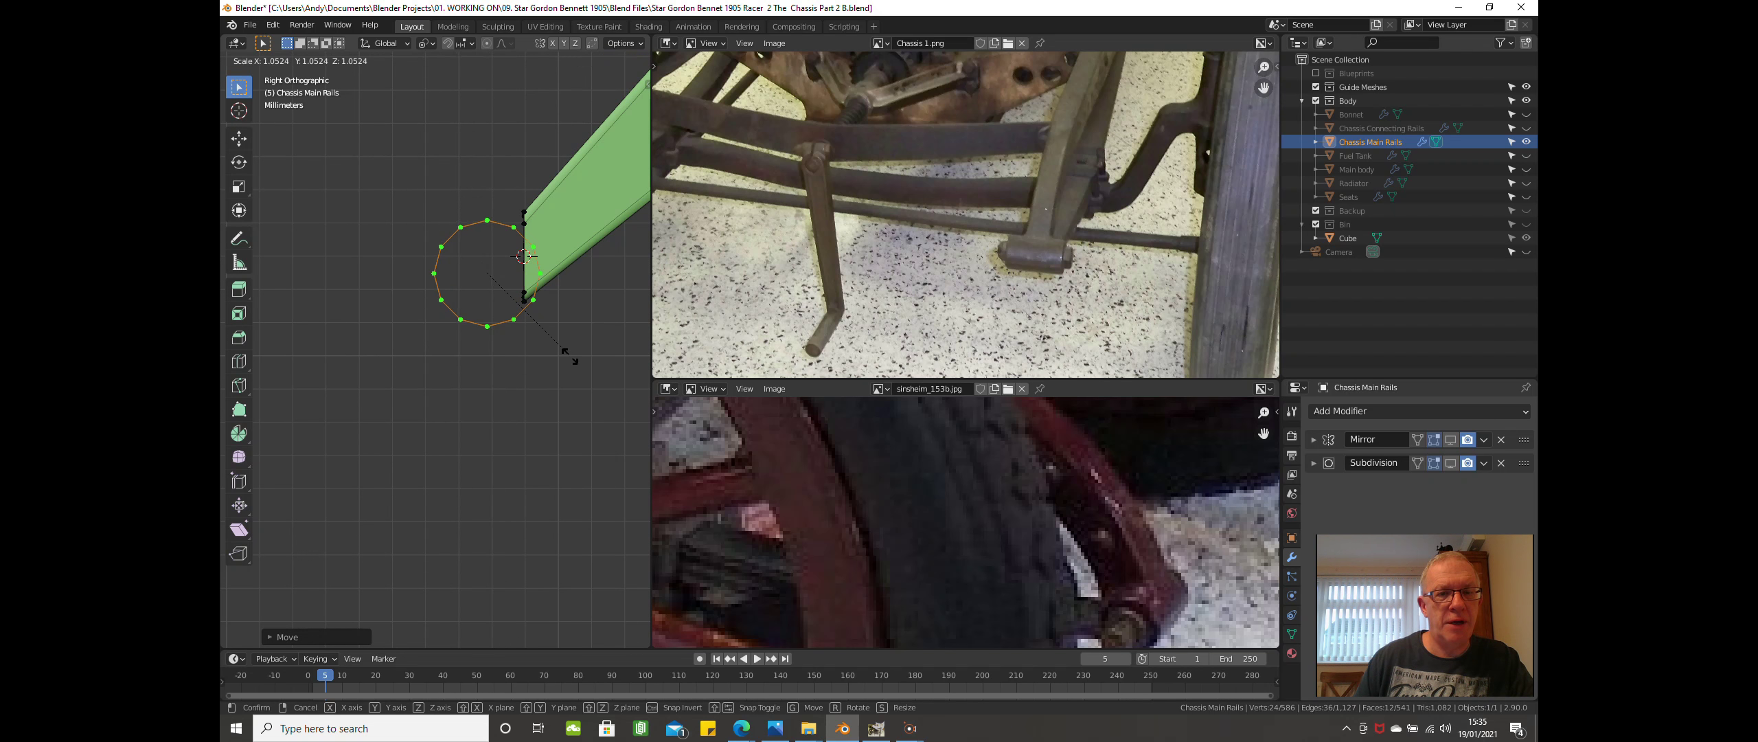
left_click(576, 394)
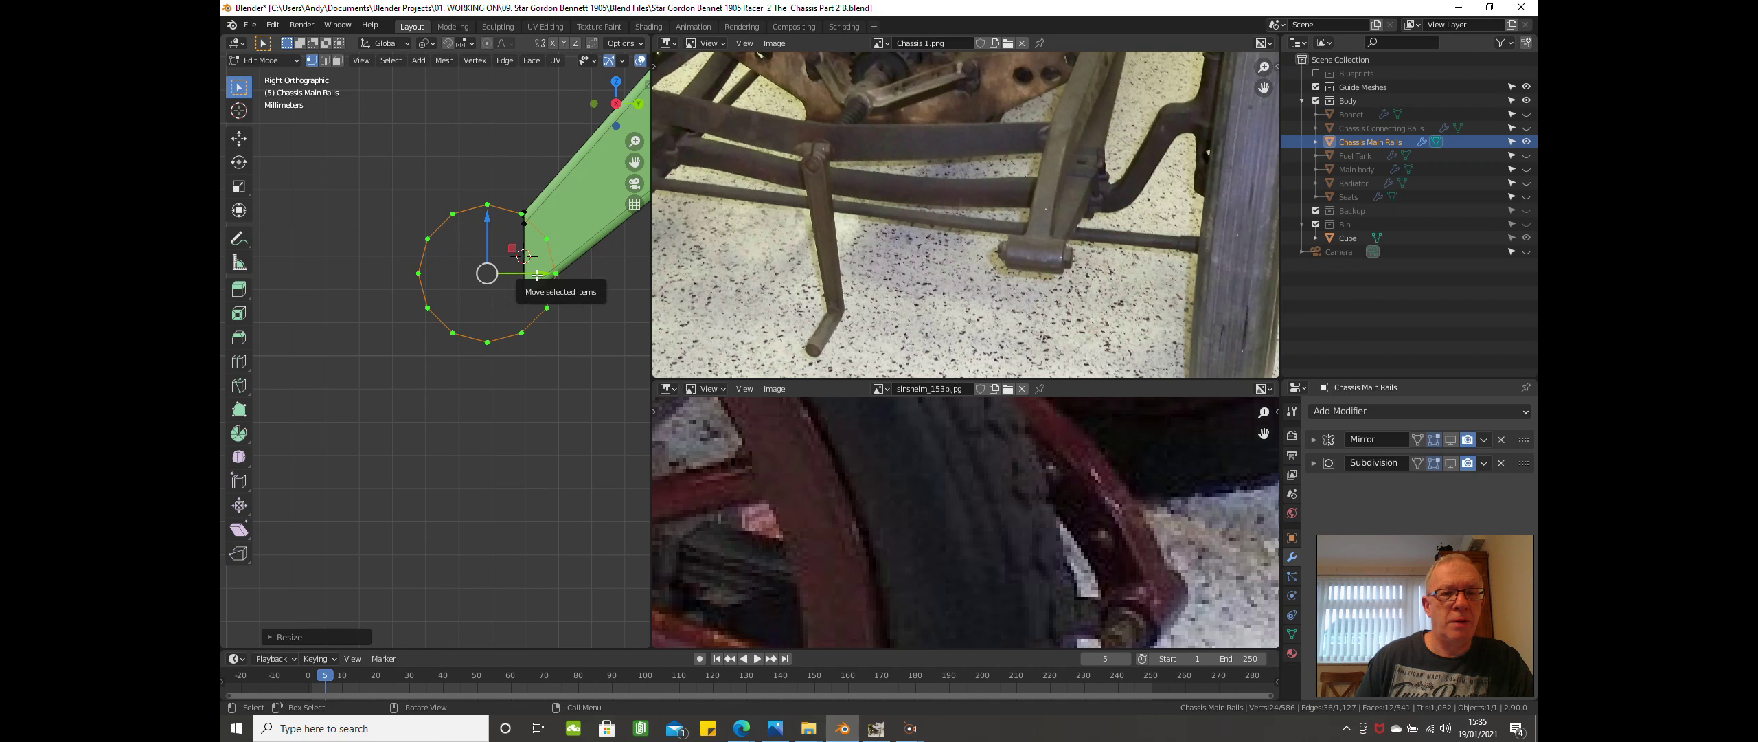
left_click_drag(538, 275, 533, 278)
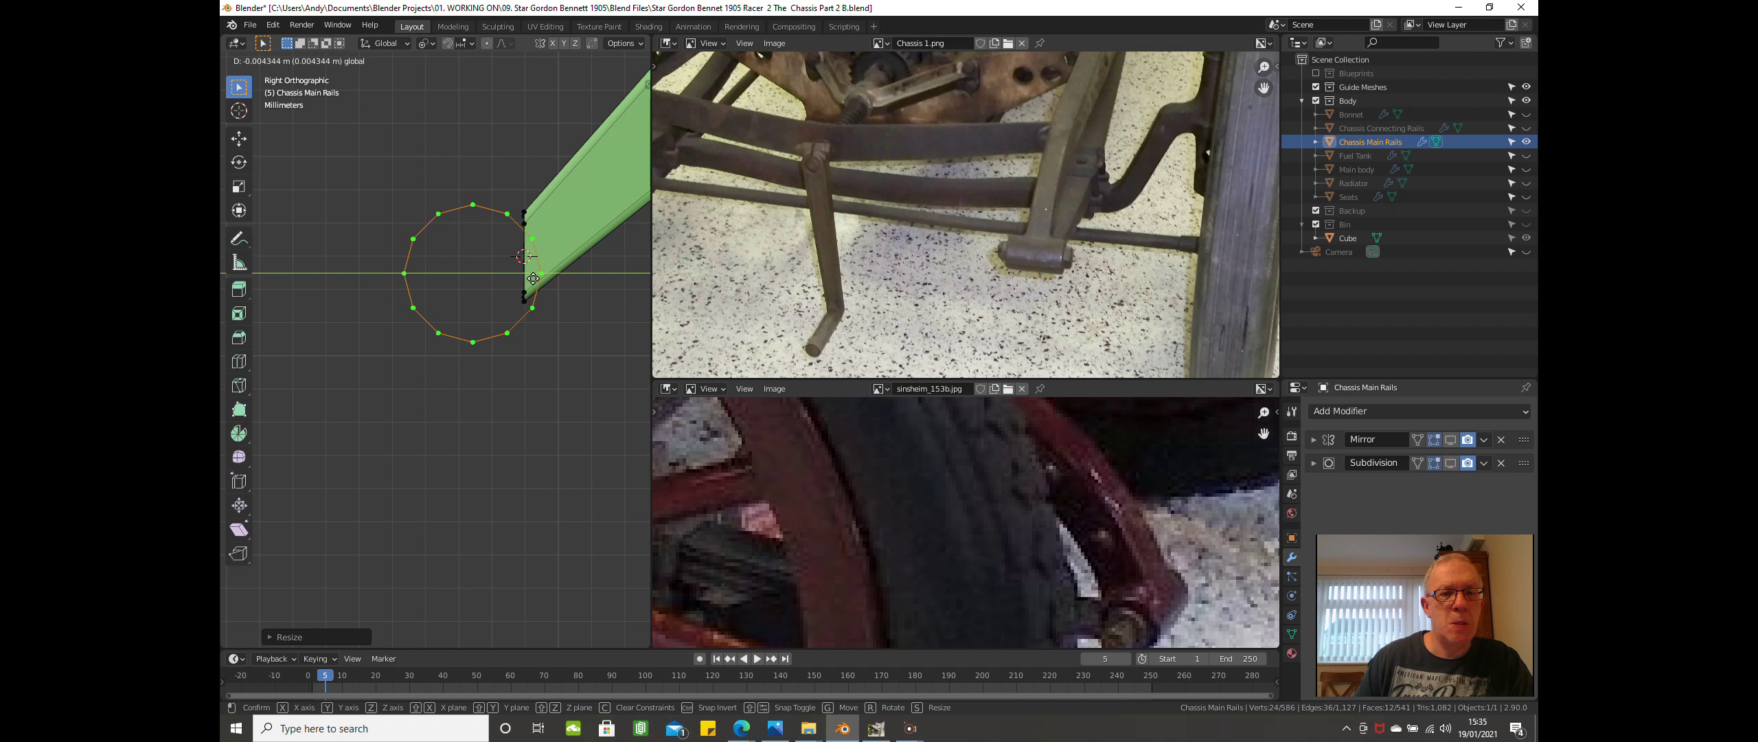
left_click_drag(532, 278, 547, 278)
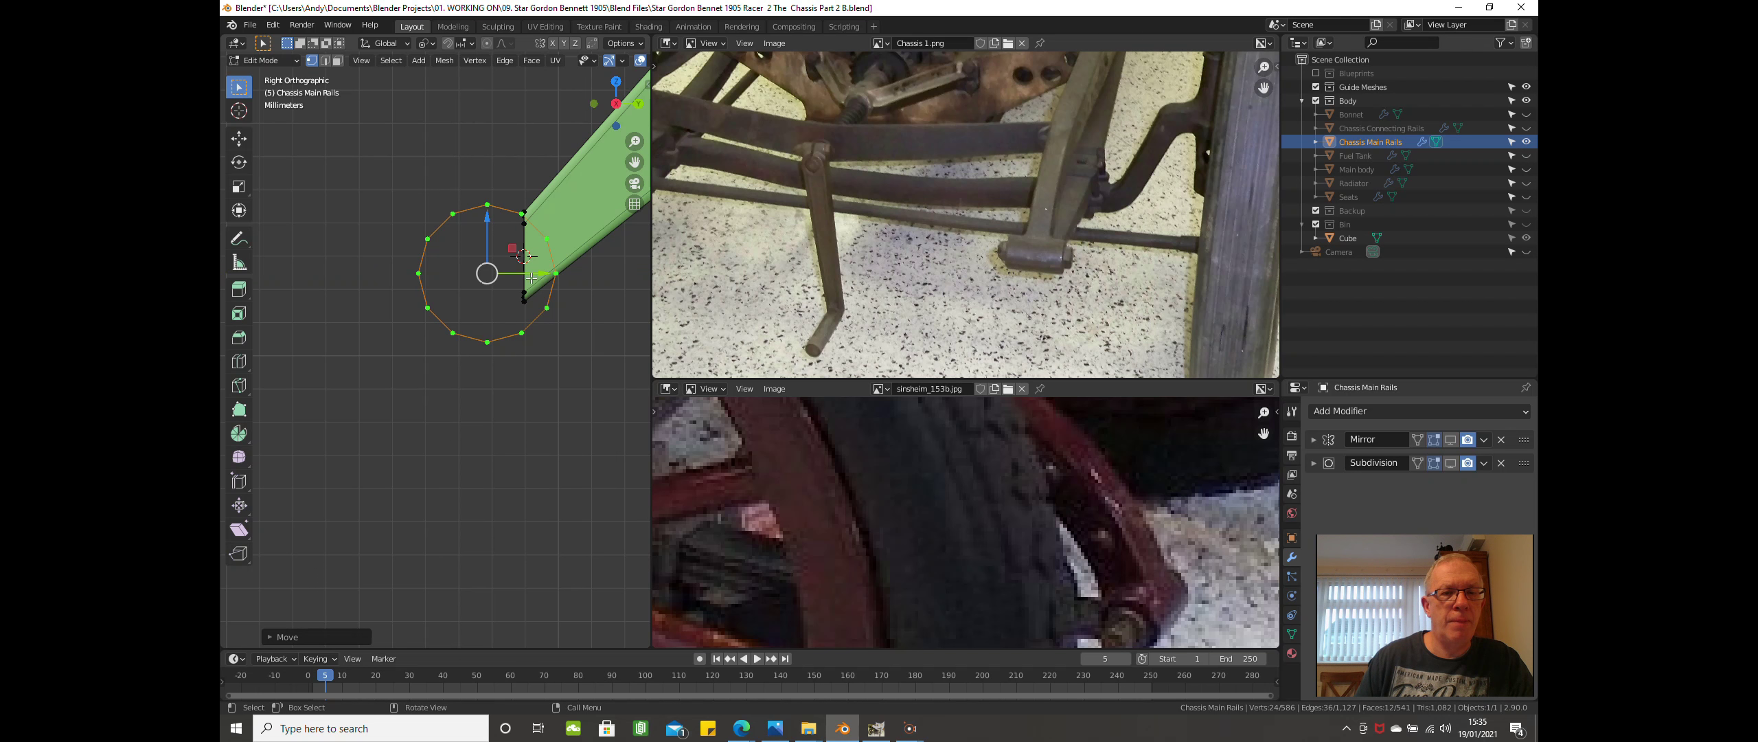
scroll(530, 277, "up", 4)
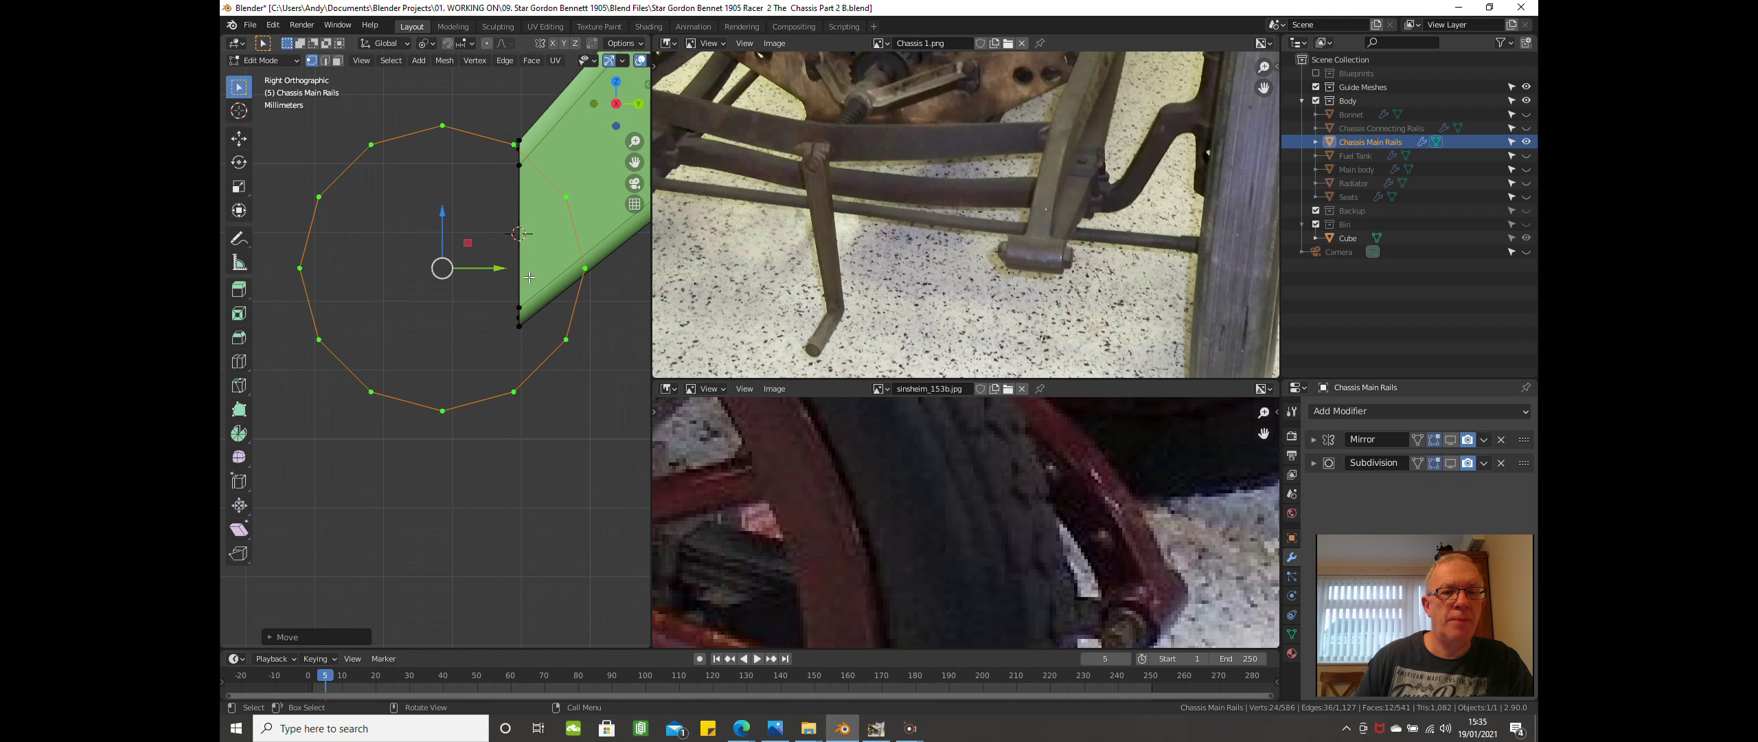
scroll(519, 287, "down", 3)
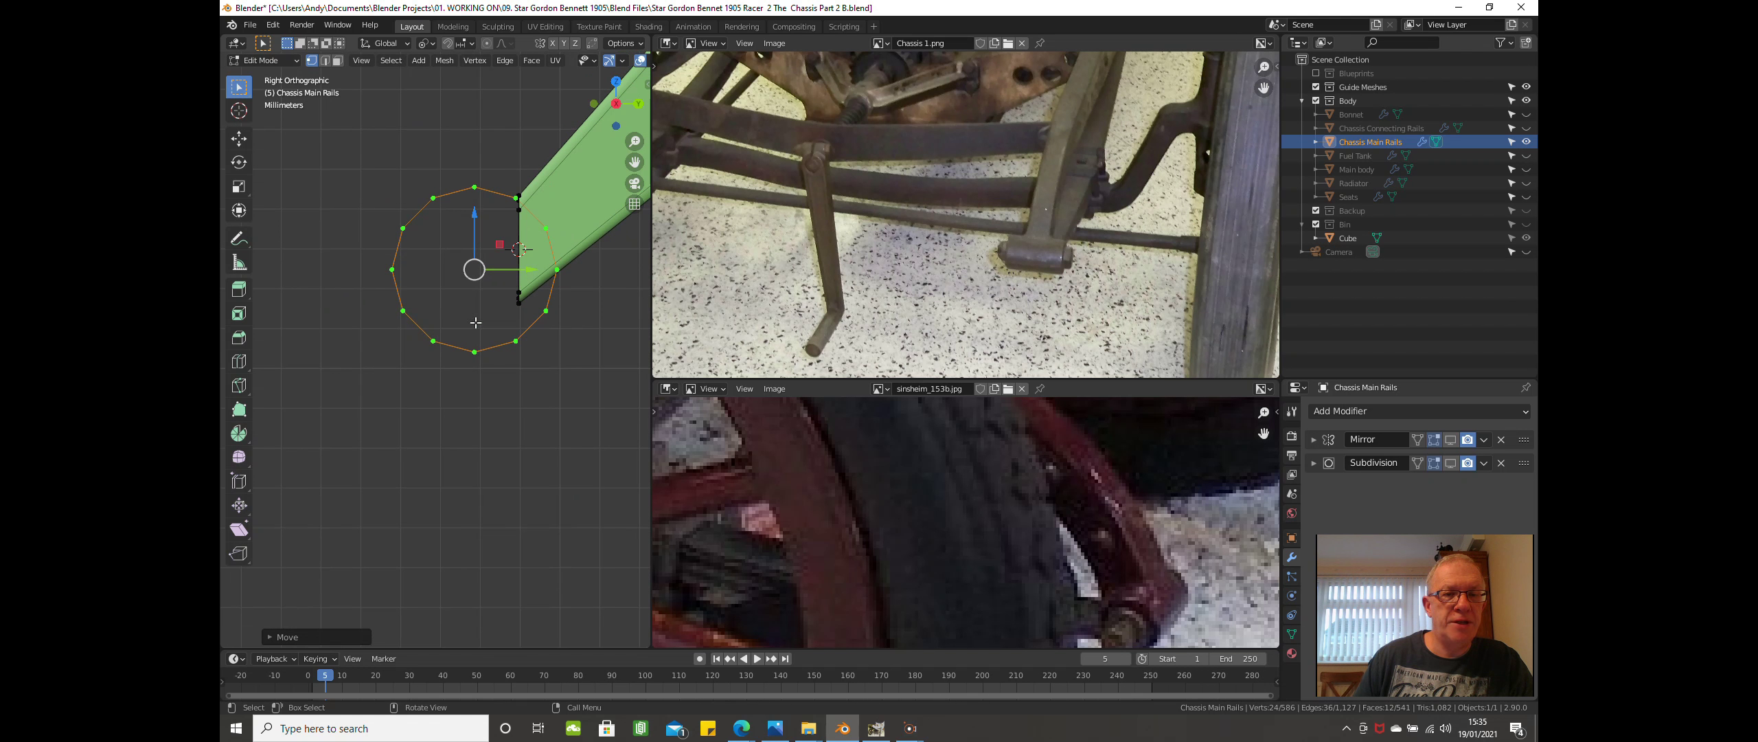
Clear the selection and switch the viewport to wireframe display.
left_click(449, 436)
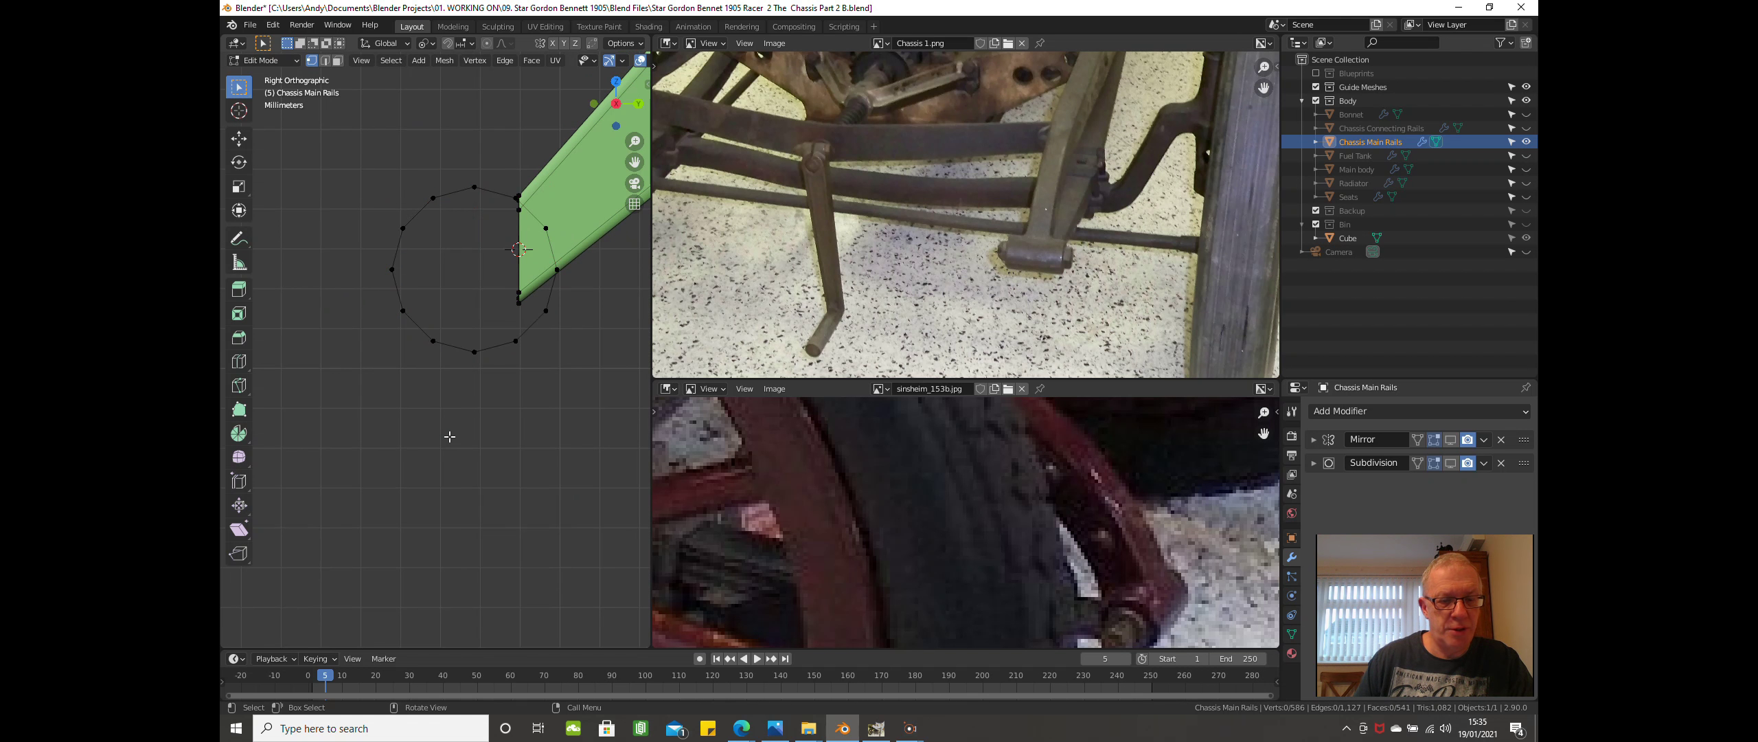
key("Tab")
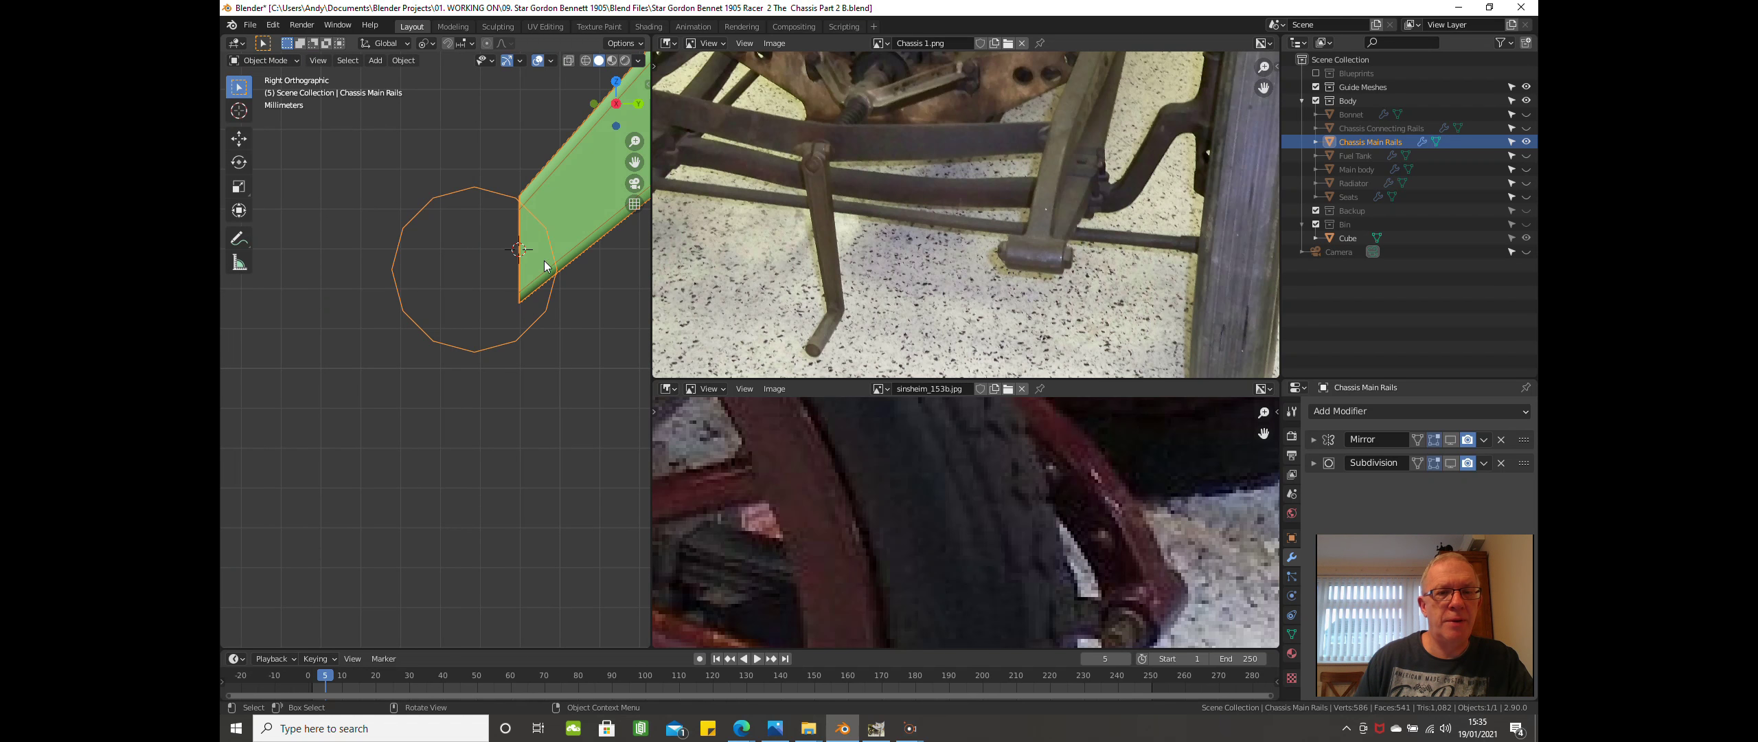
key("Tab")
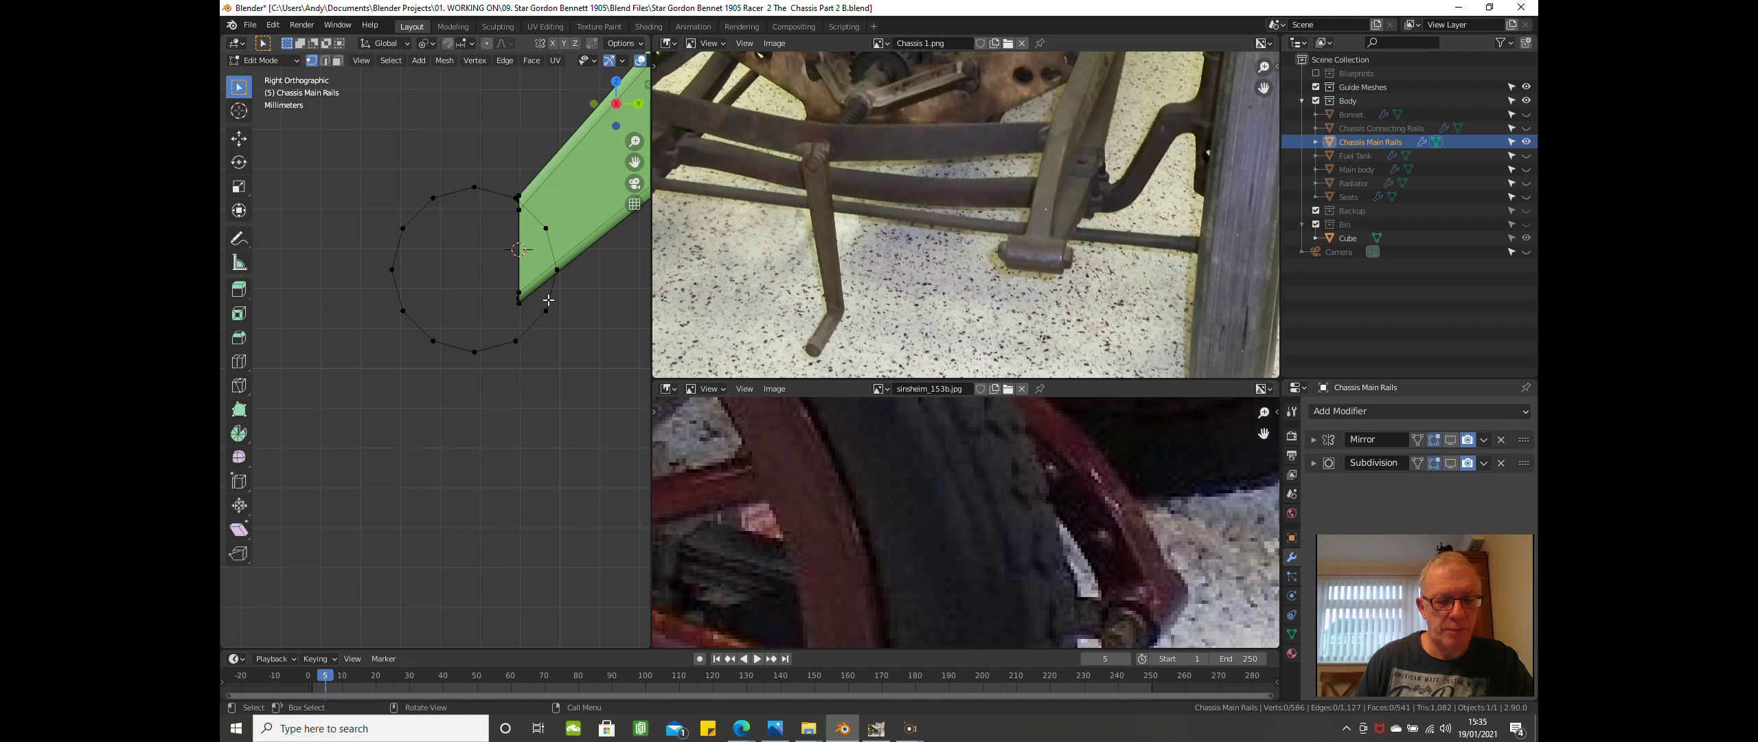
key("z")
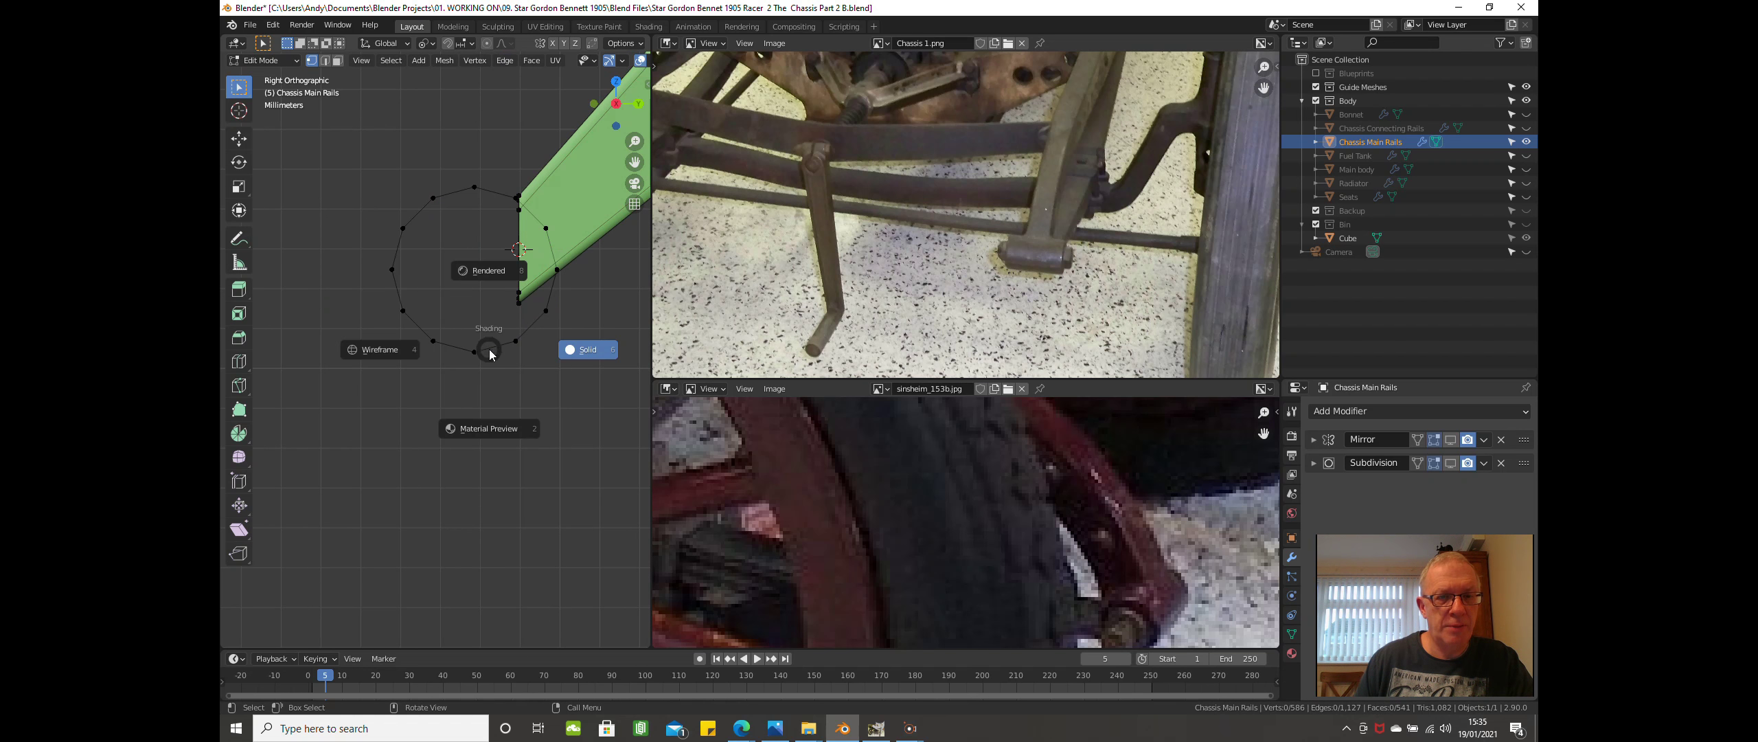
left_click(369, 354)
scroll(401, 350, "up", 2)
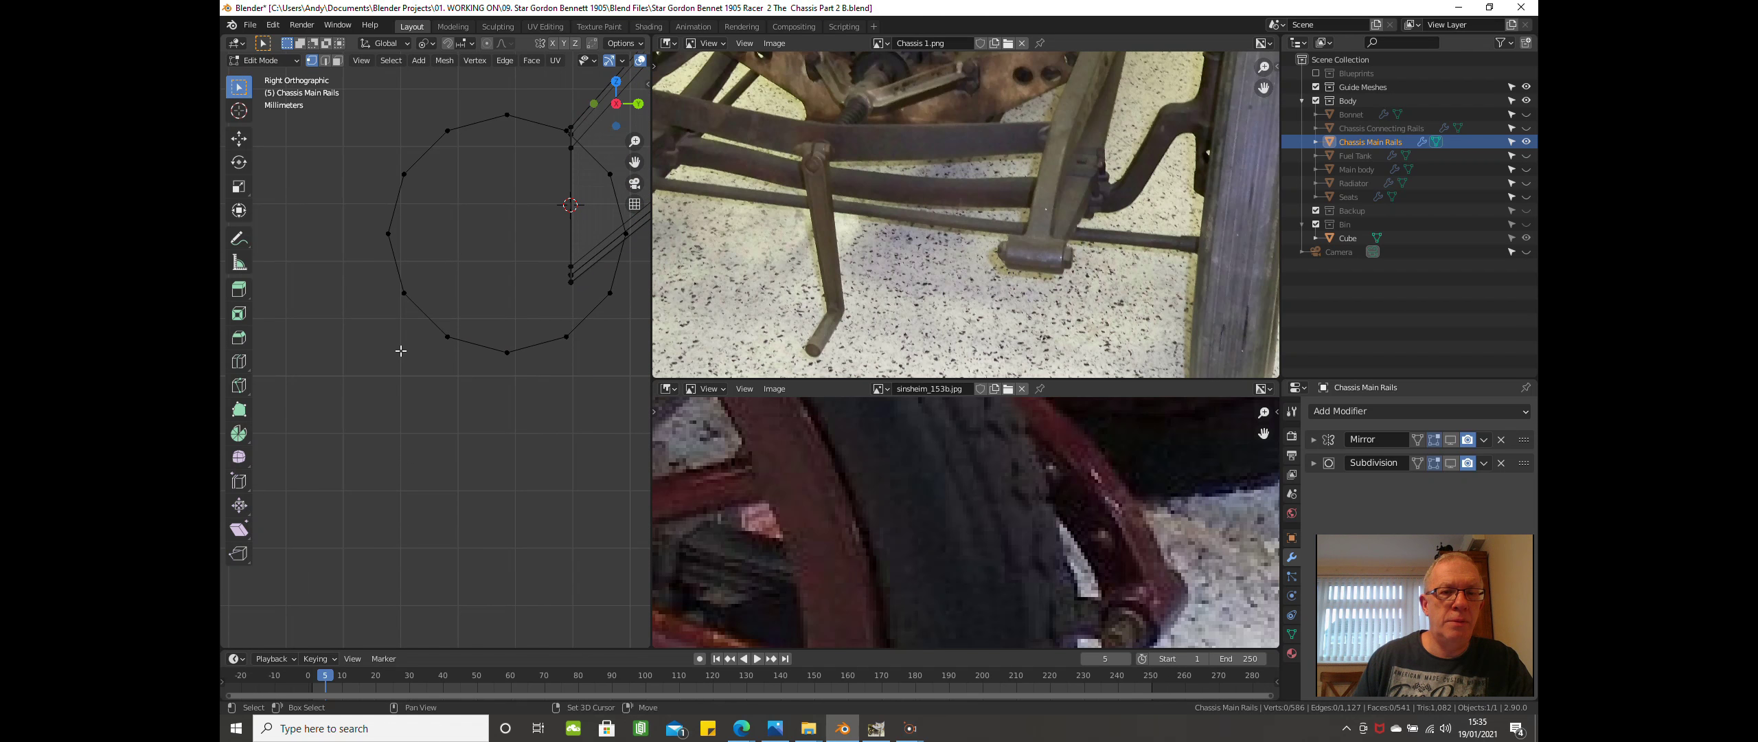
middle_click_drag(401, 351, 334, 282, "shift")
scroll(389, 253, "down", 1)
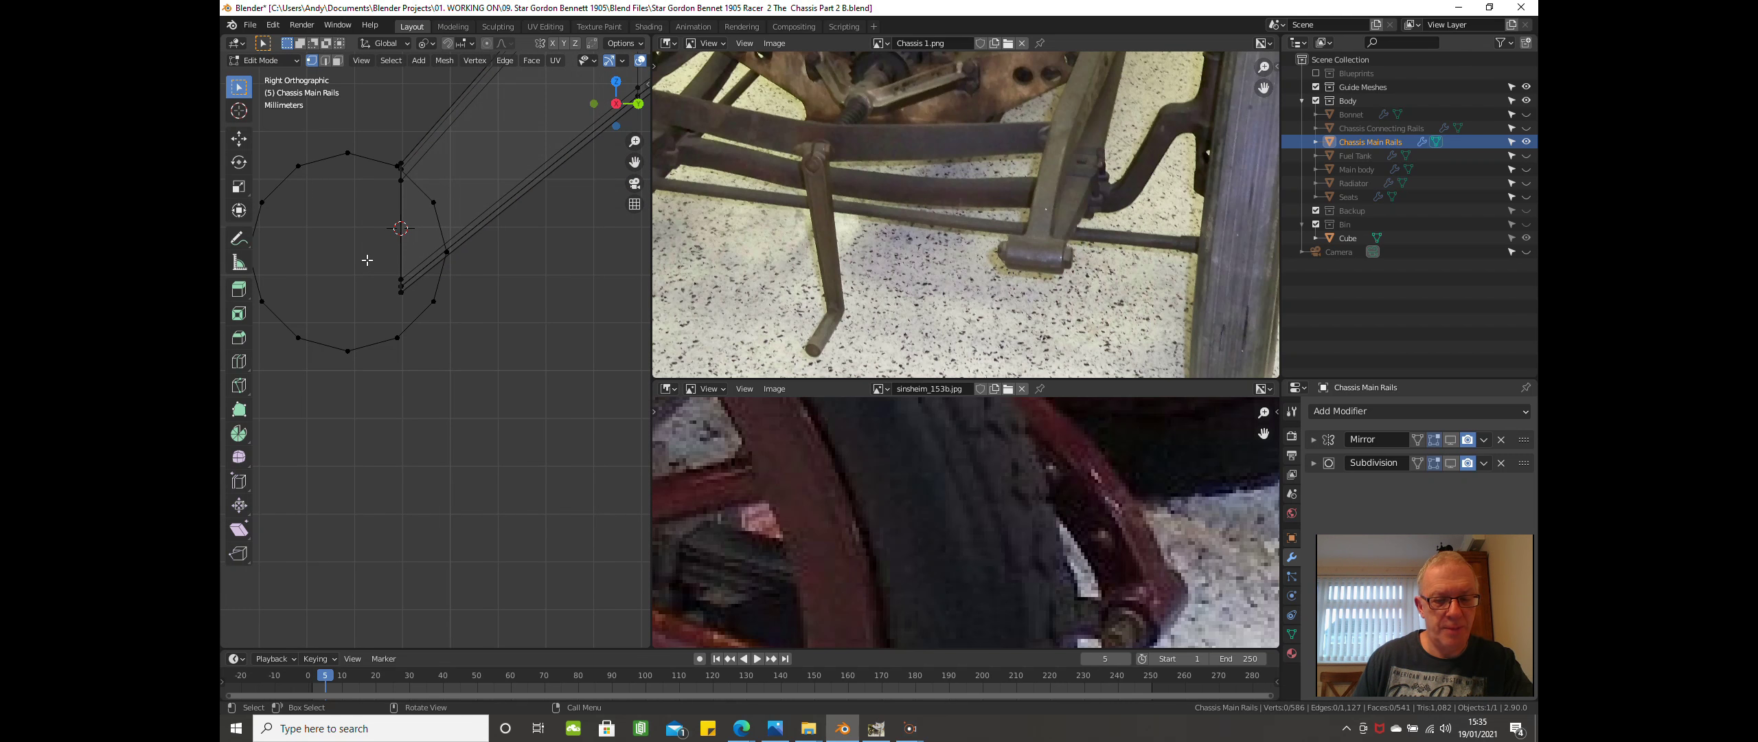
Box-select the rail end vertices and vertex-slide them toward the tube ring.
left_click_drag(366, 260, 417, 306)
key("shift+v")
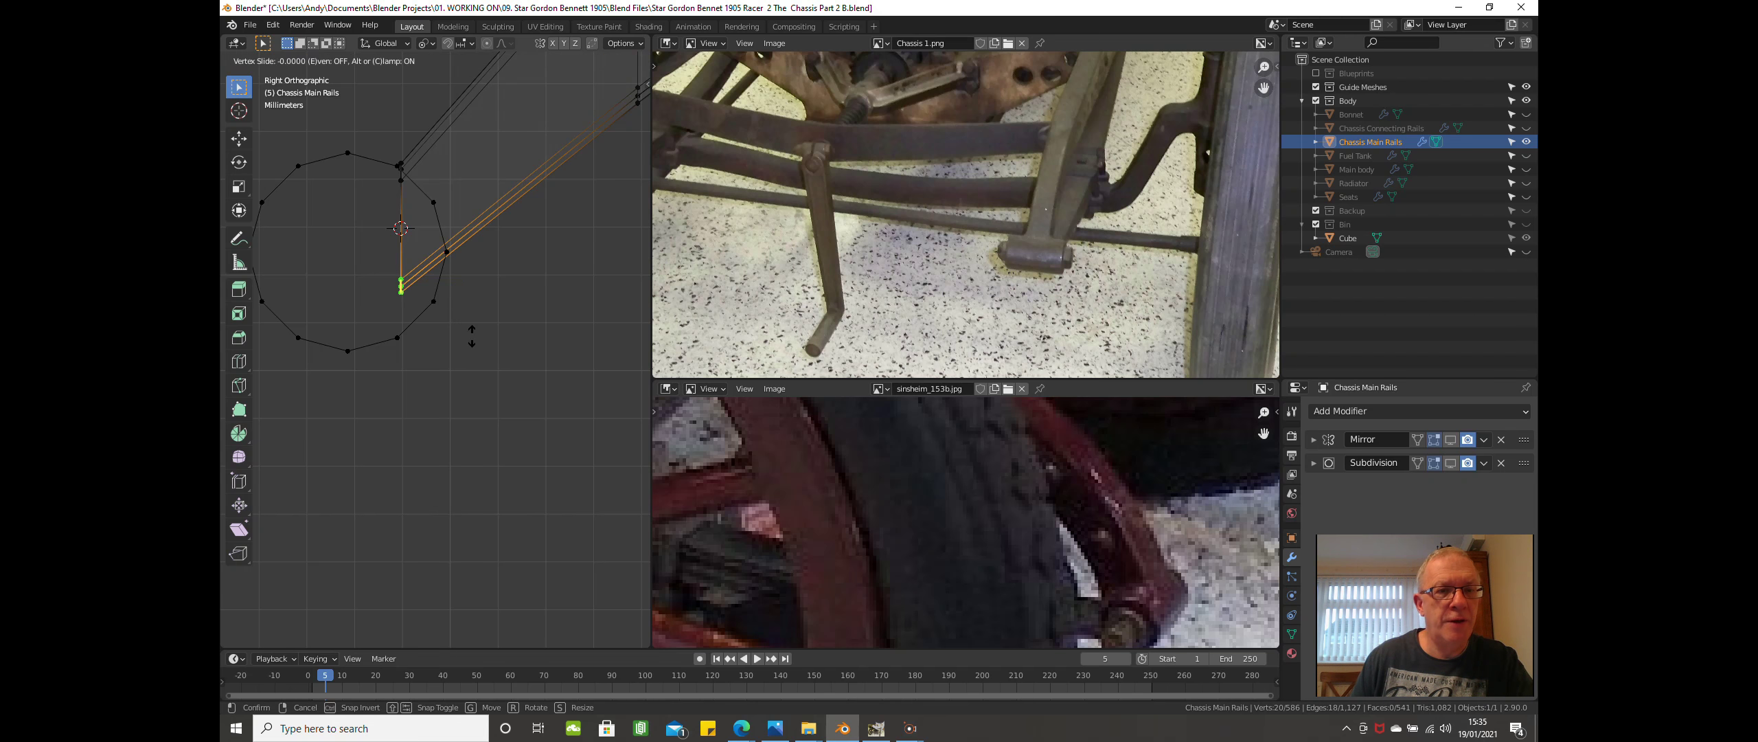
left_click(510, 300)
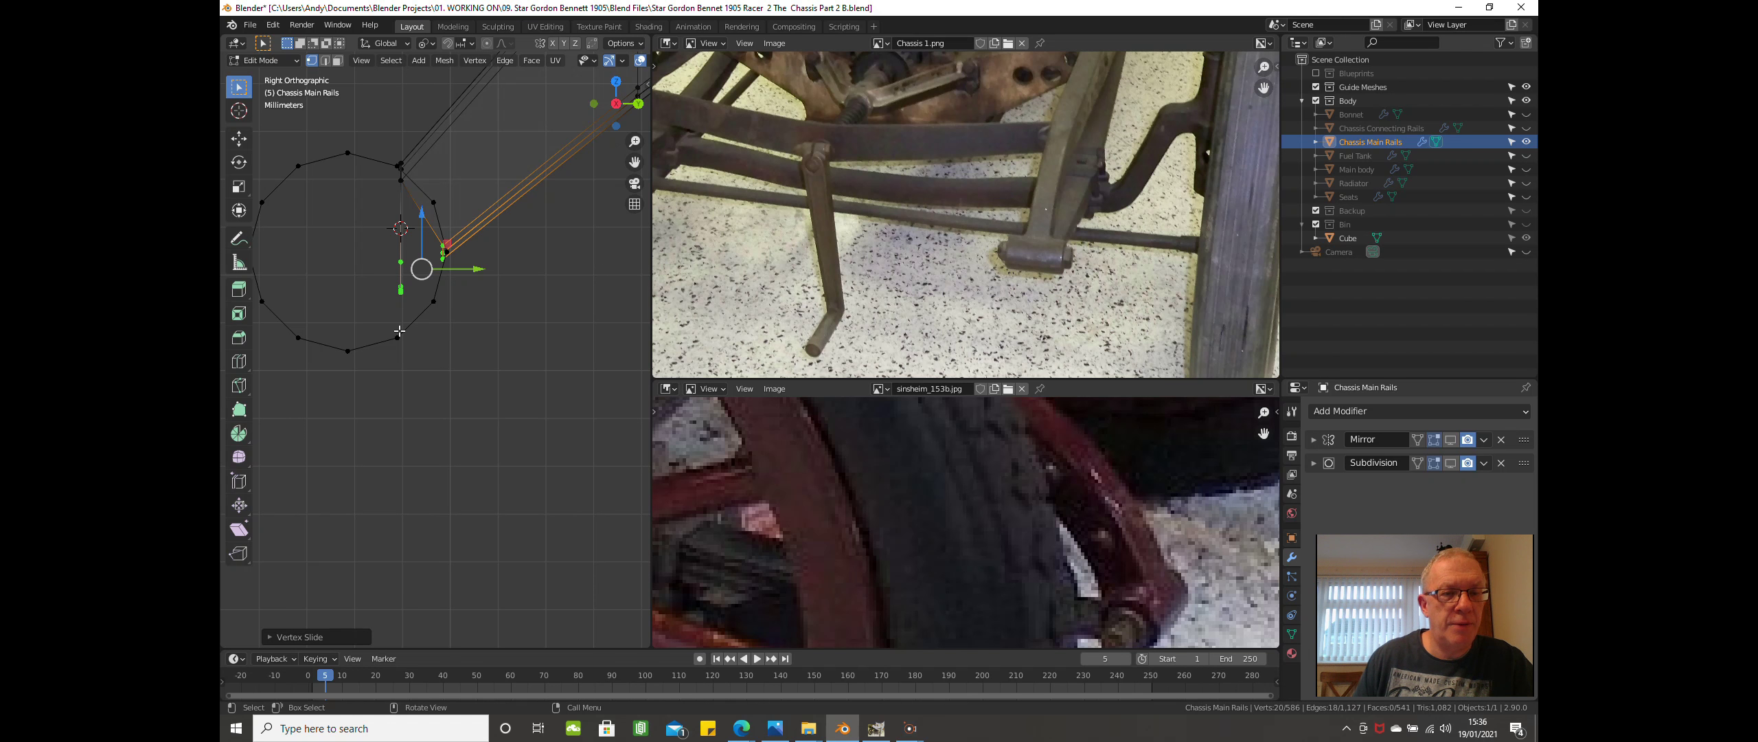
middle_click_drag(424, 336, 466, 354)
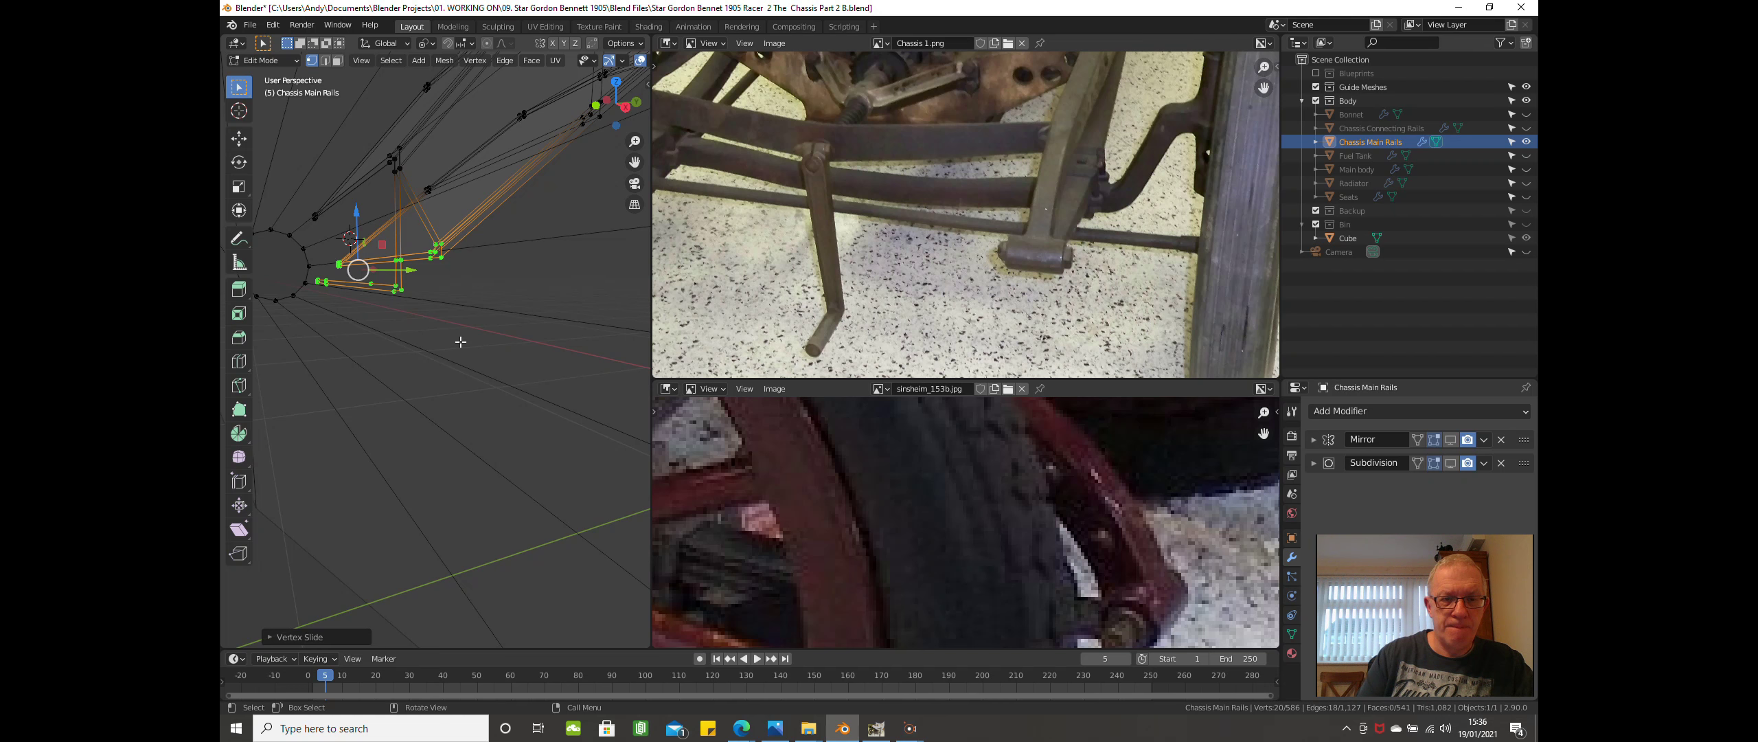
Undo the previous slide and box-select the rail end vertices again in side view.
key("KP_3")
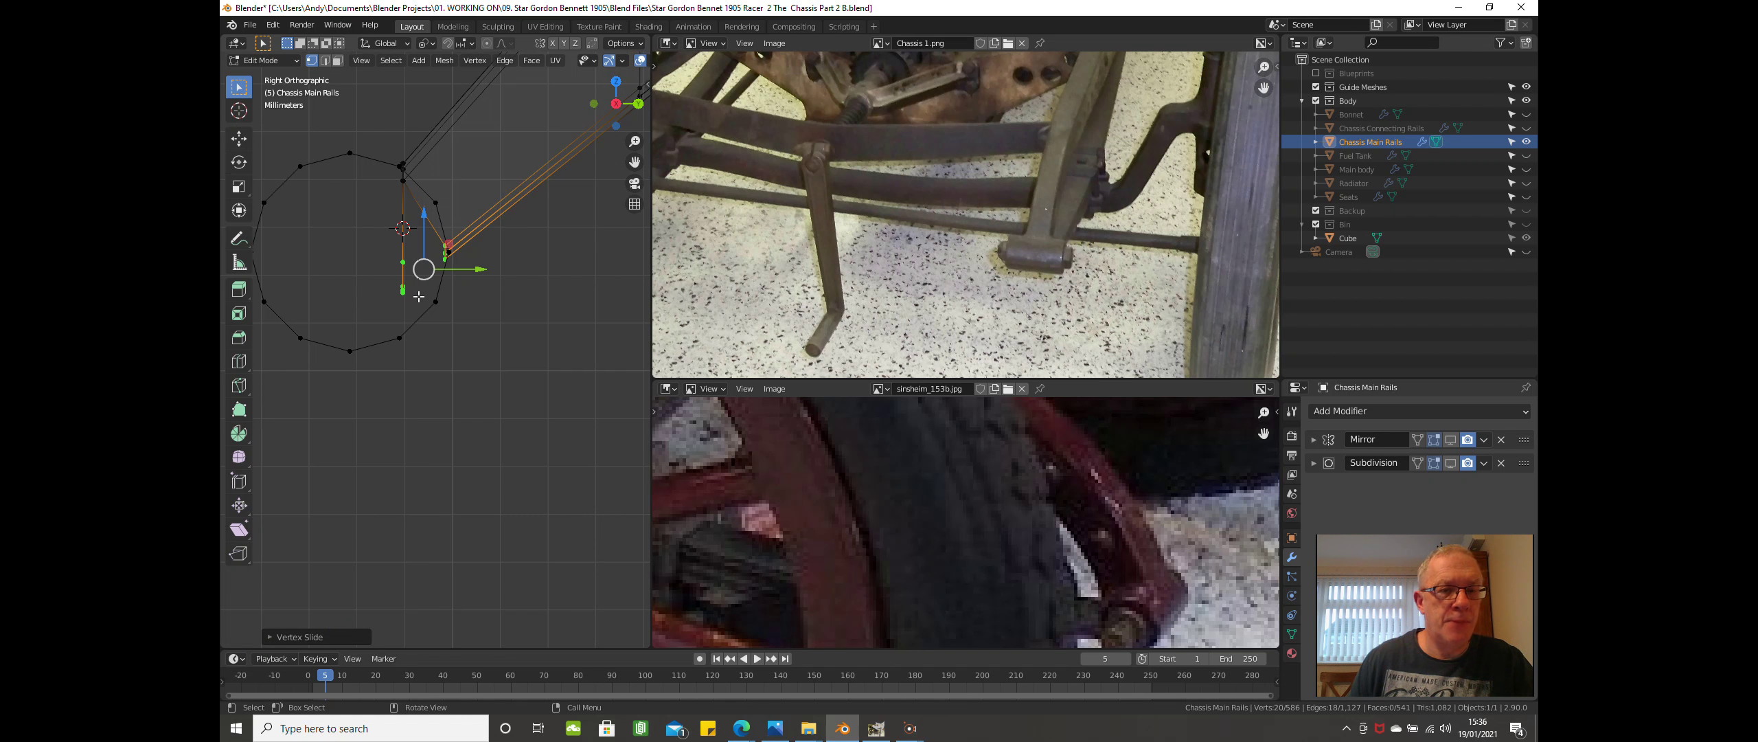
key("ctrl+z")
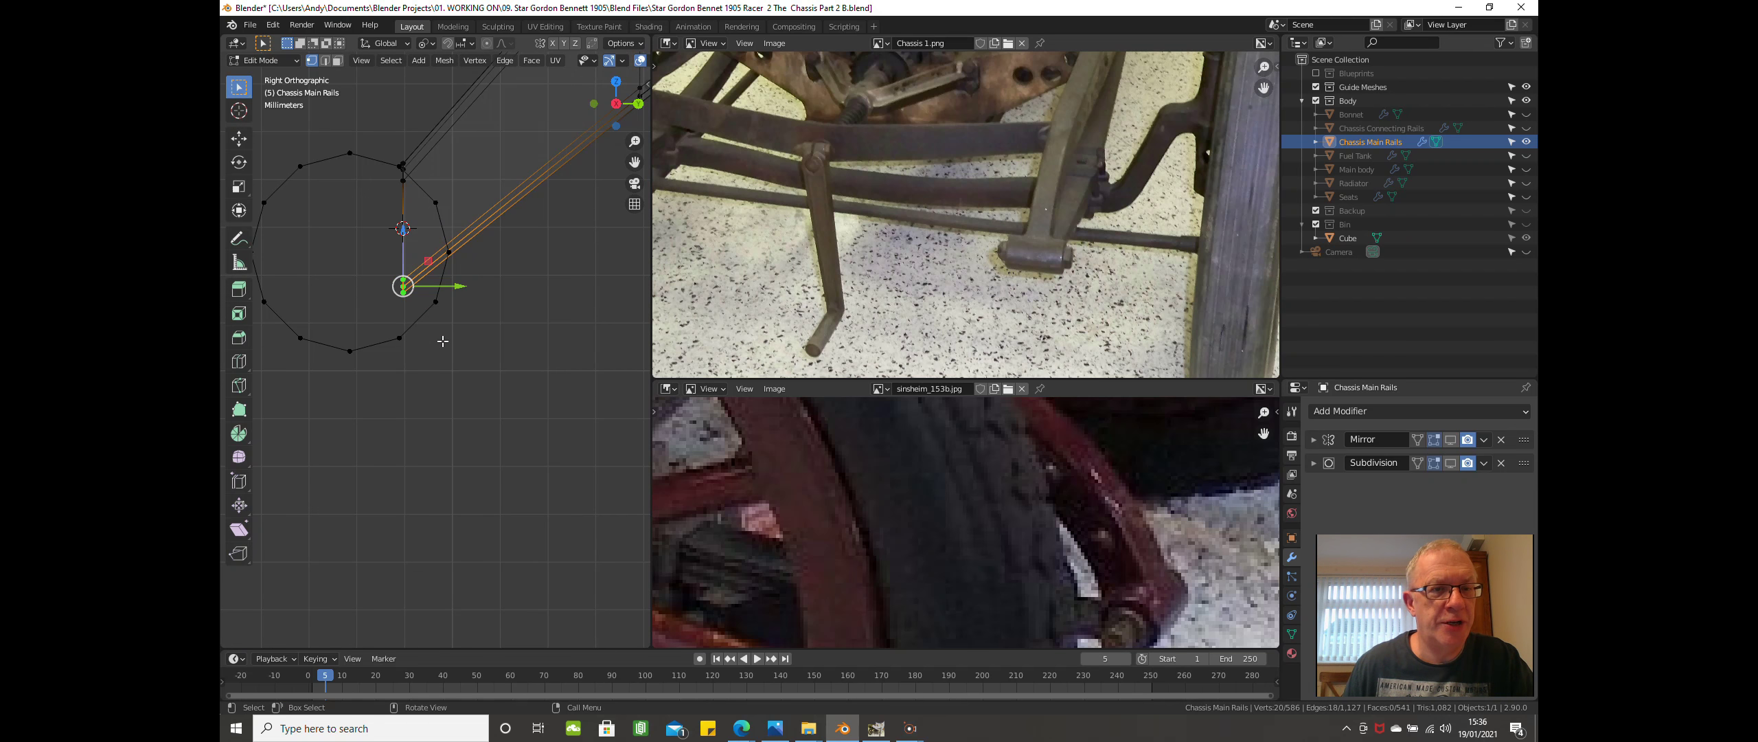
scroll(442, 341, "up", 4)
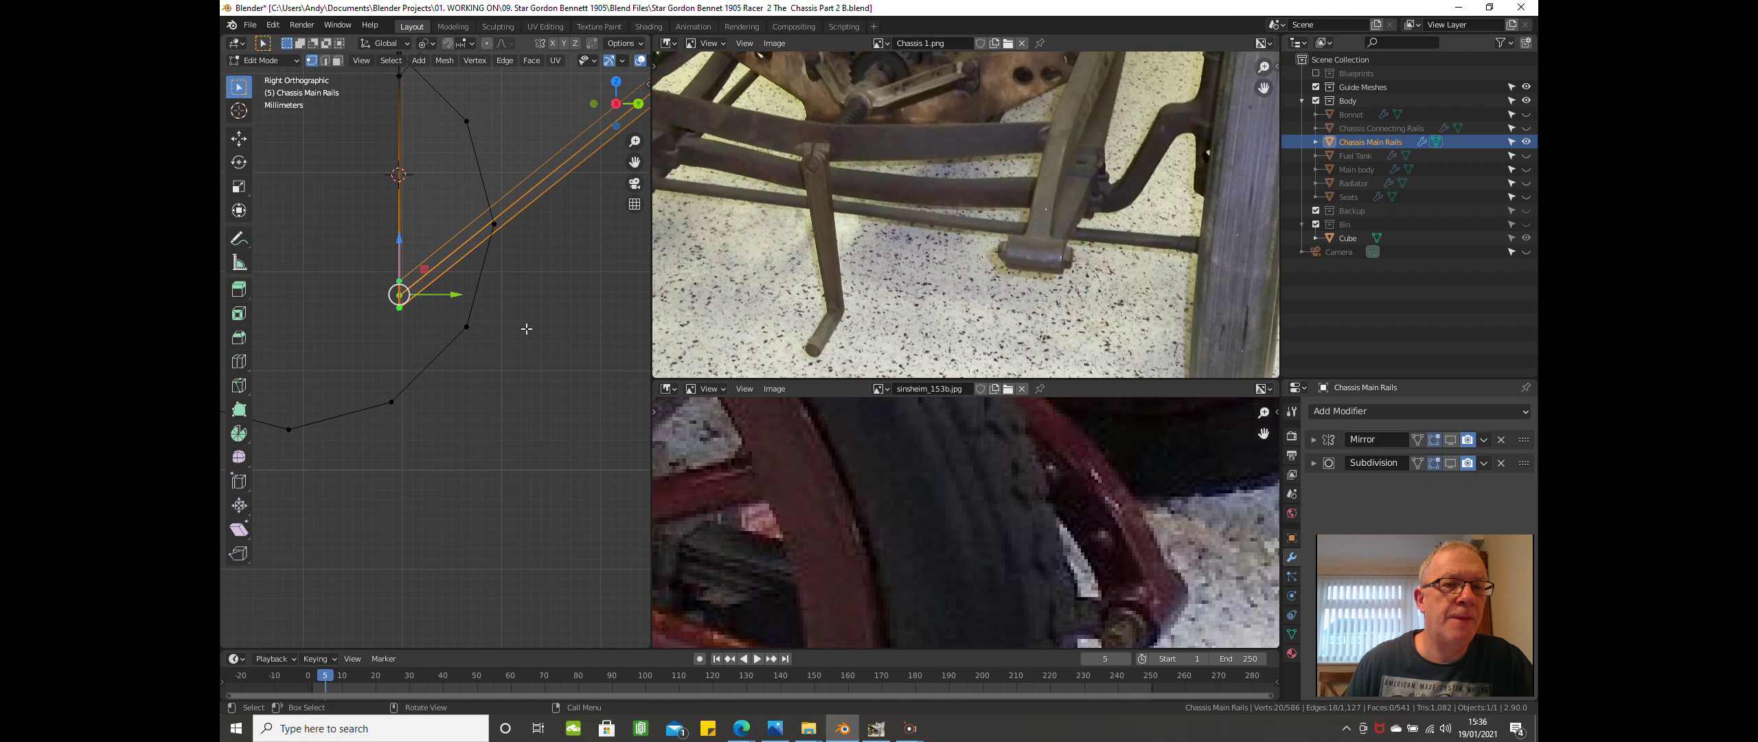
left_click(502, 320)
scroll(371, 264, "up", 3)
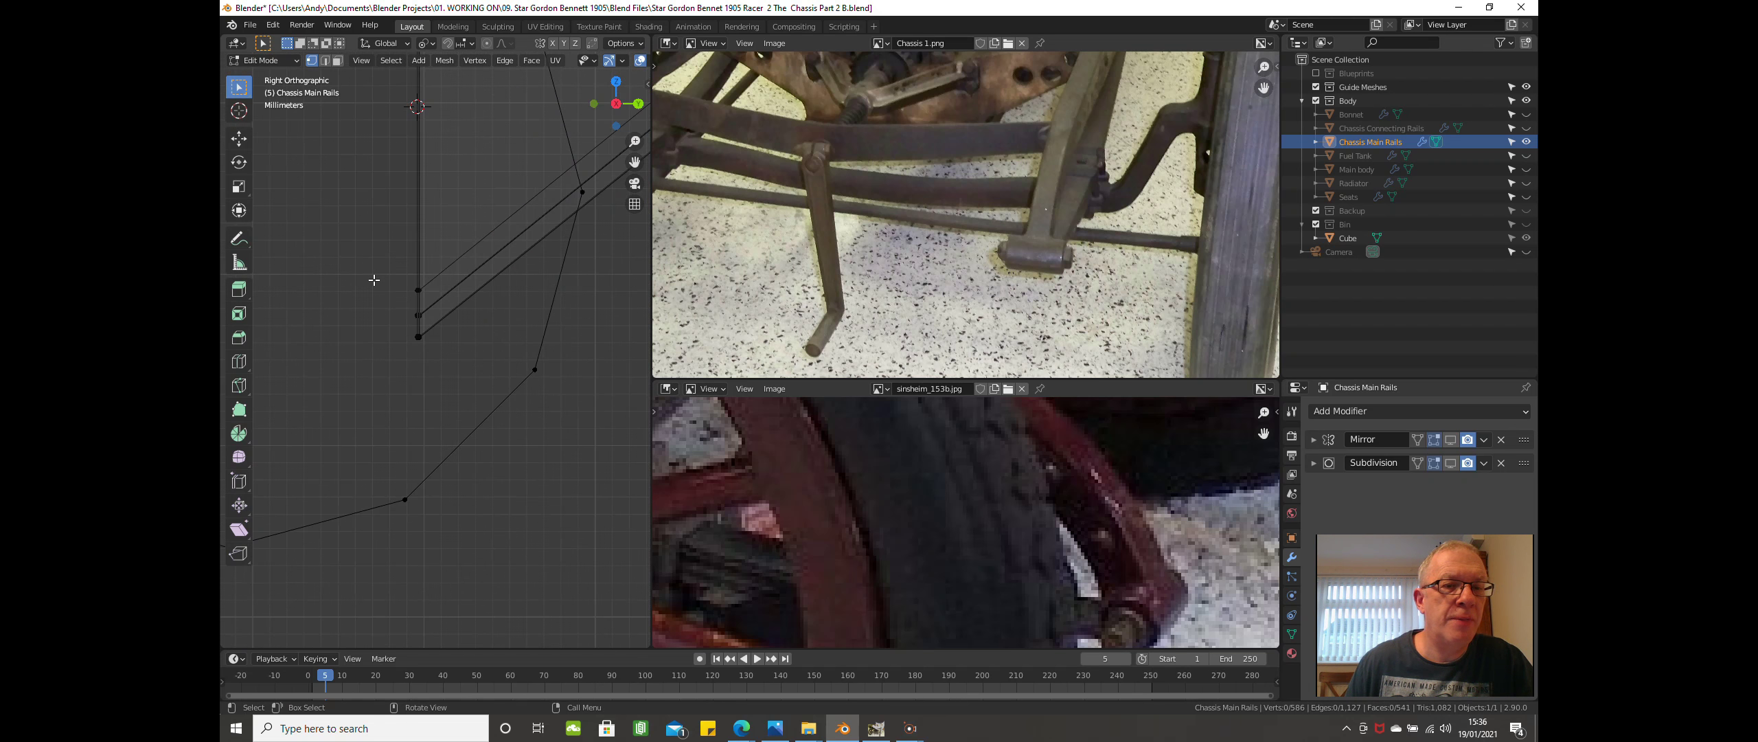
key("b")
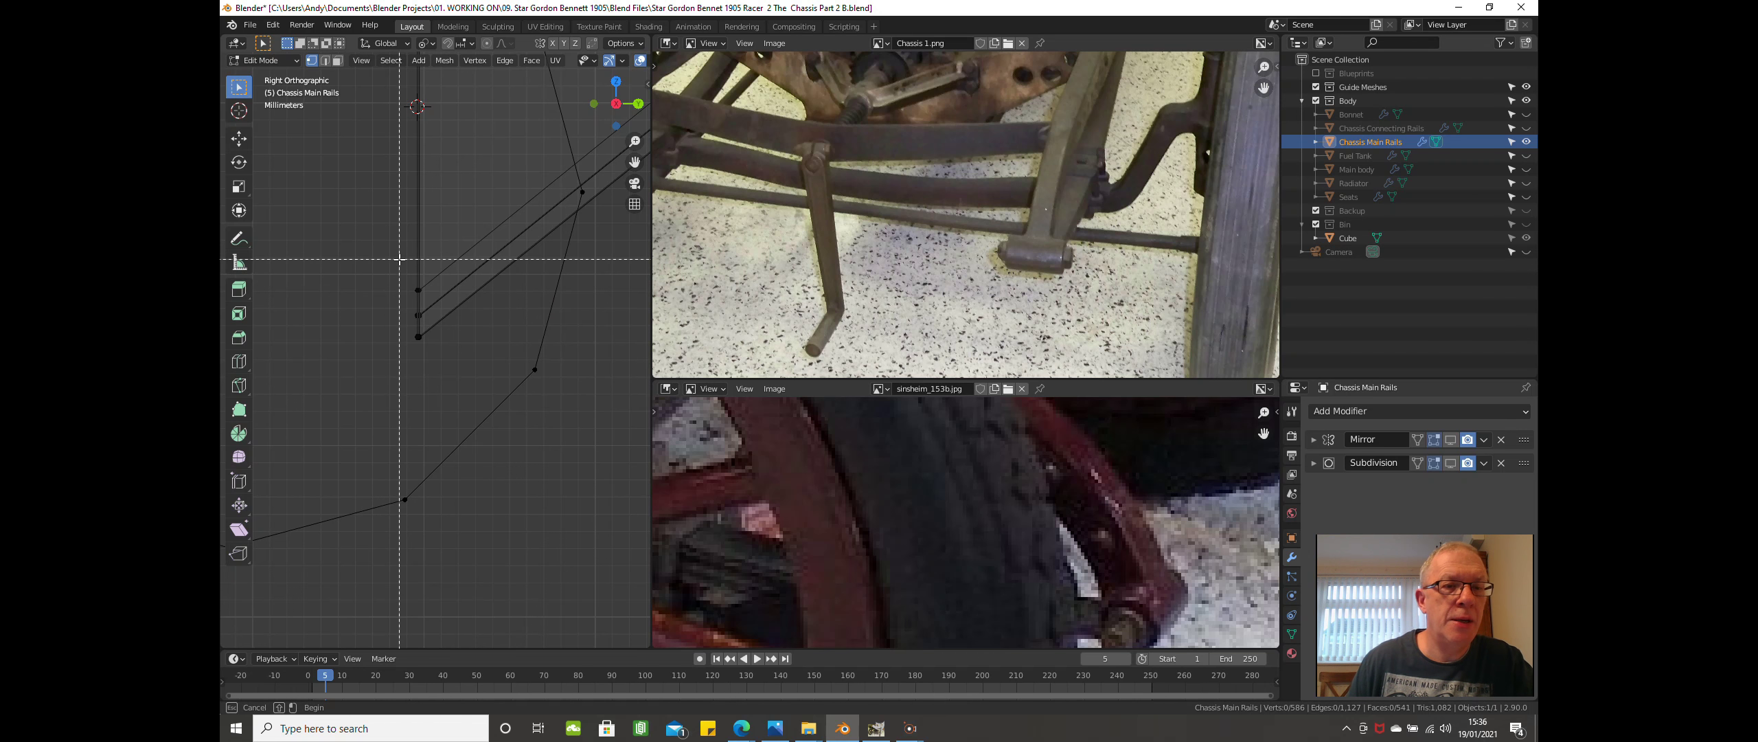
left_click_drag(392, 259, 446, 355)
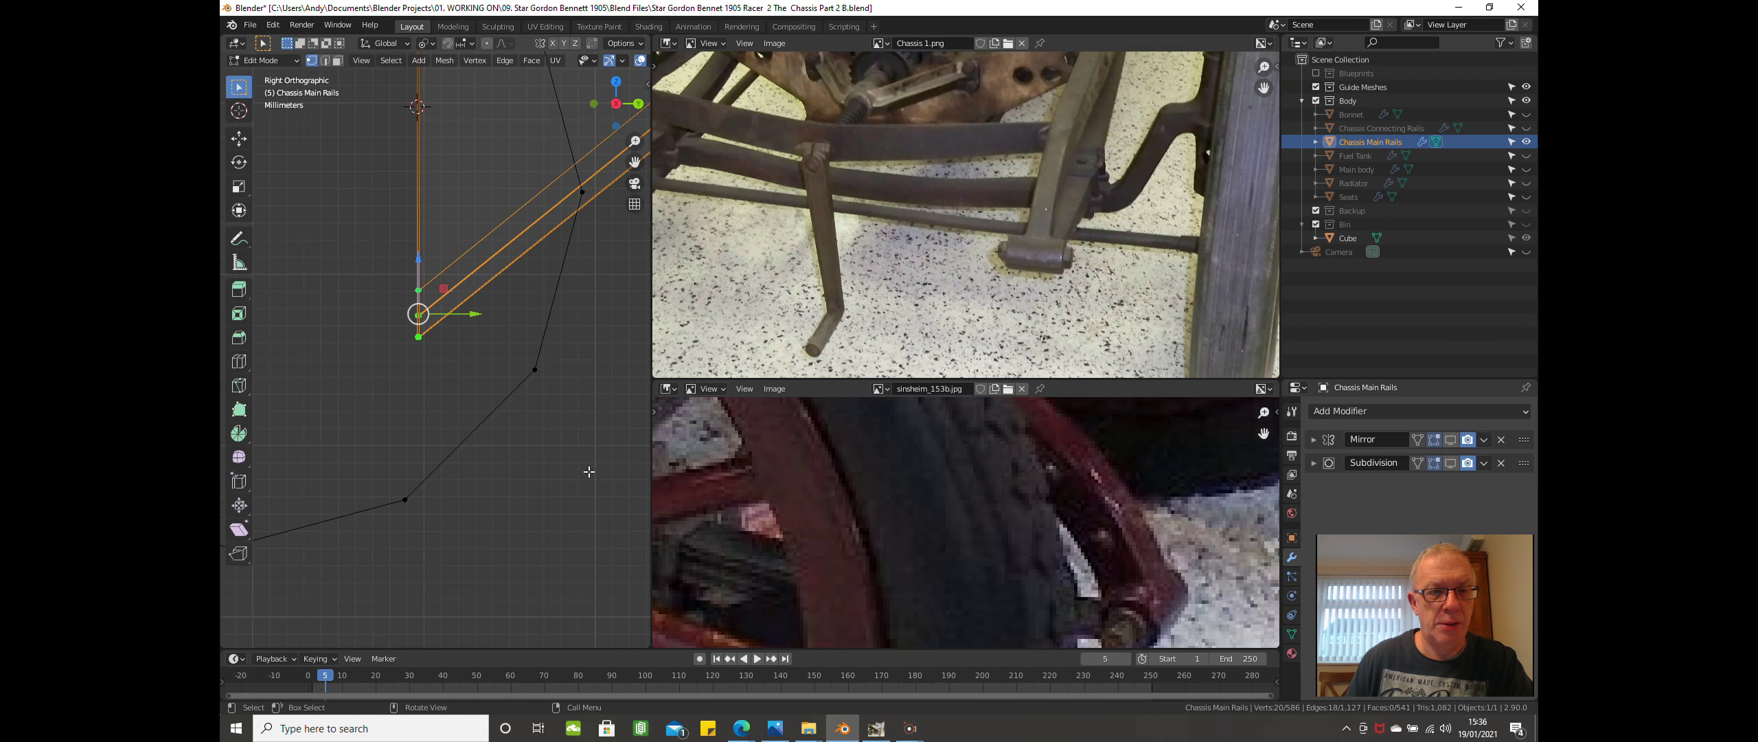
Vertex-slide the rail end vertices down to meet the tube ring.
key("g")
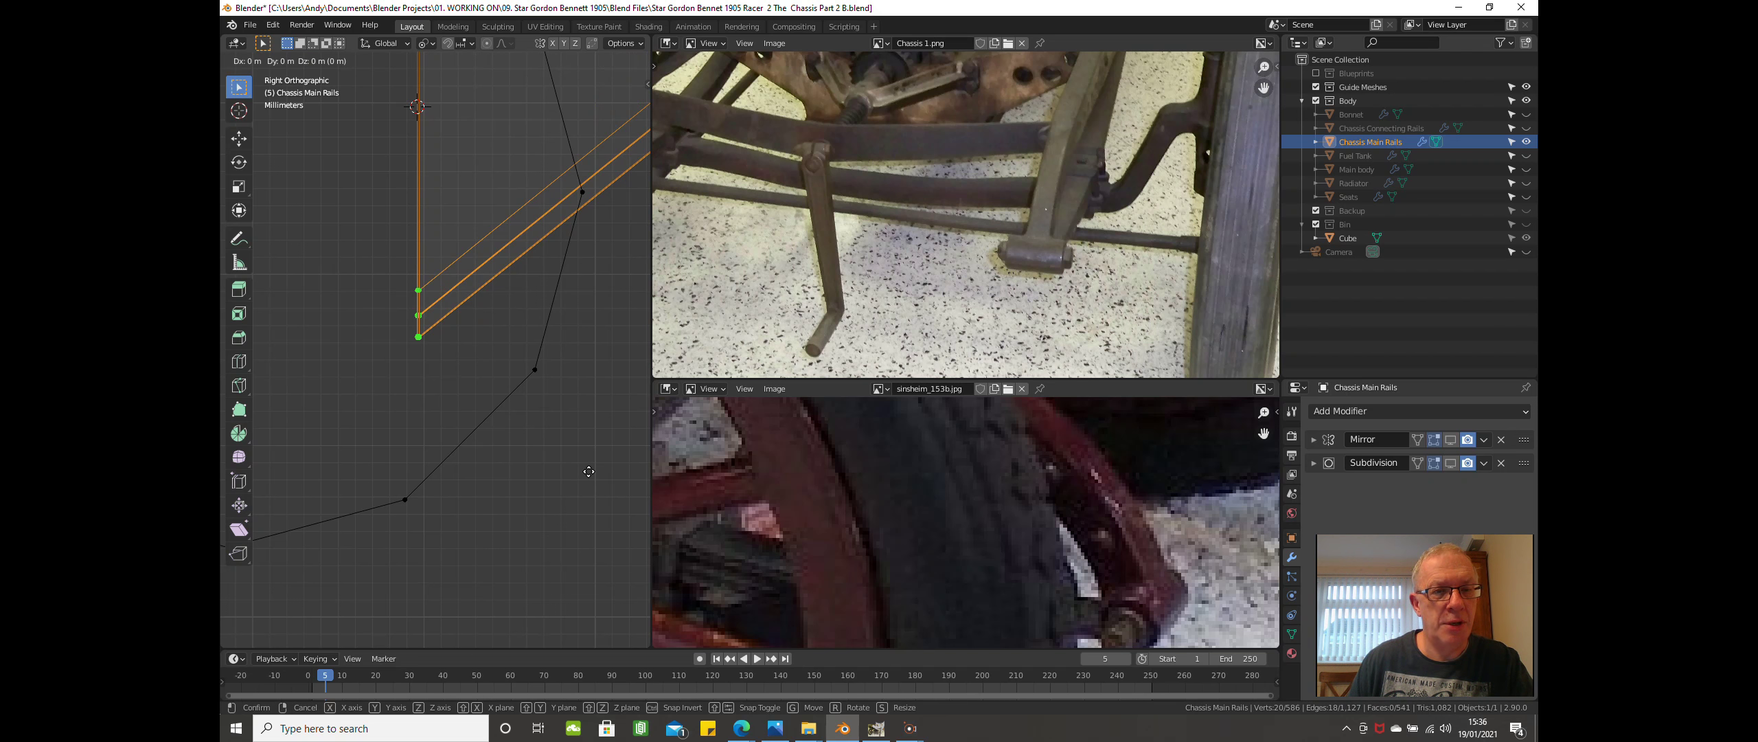
left_click(589, 471)
key("shift+v")
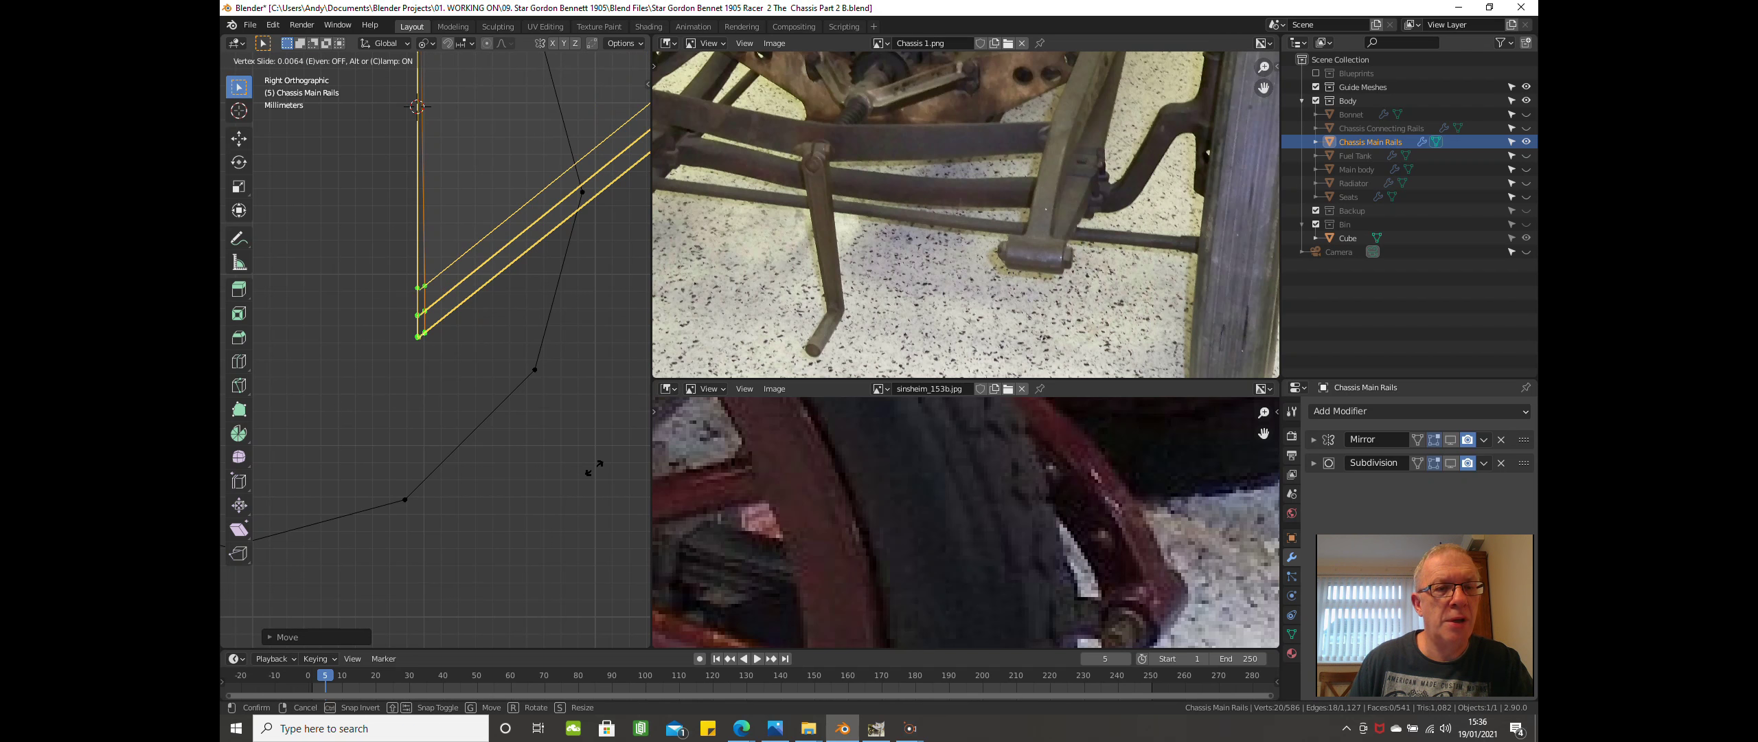
left_click(594, 467)
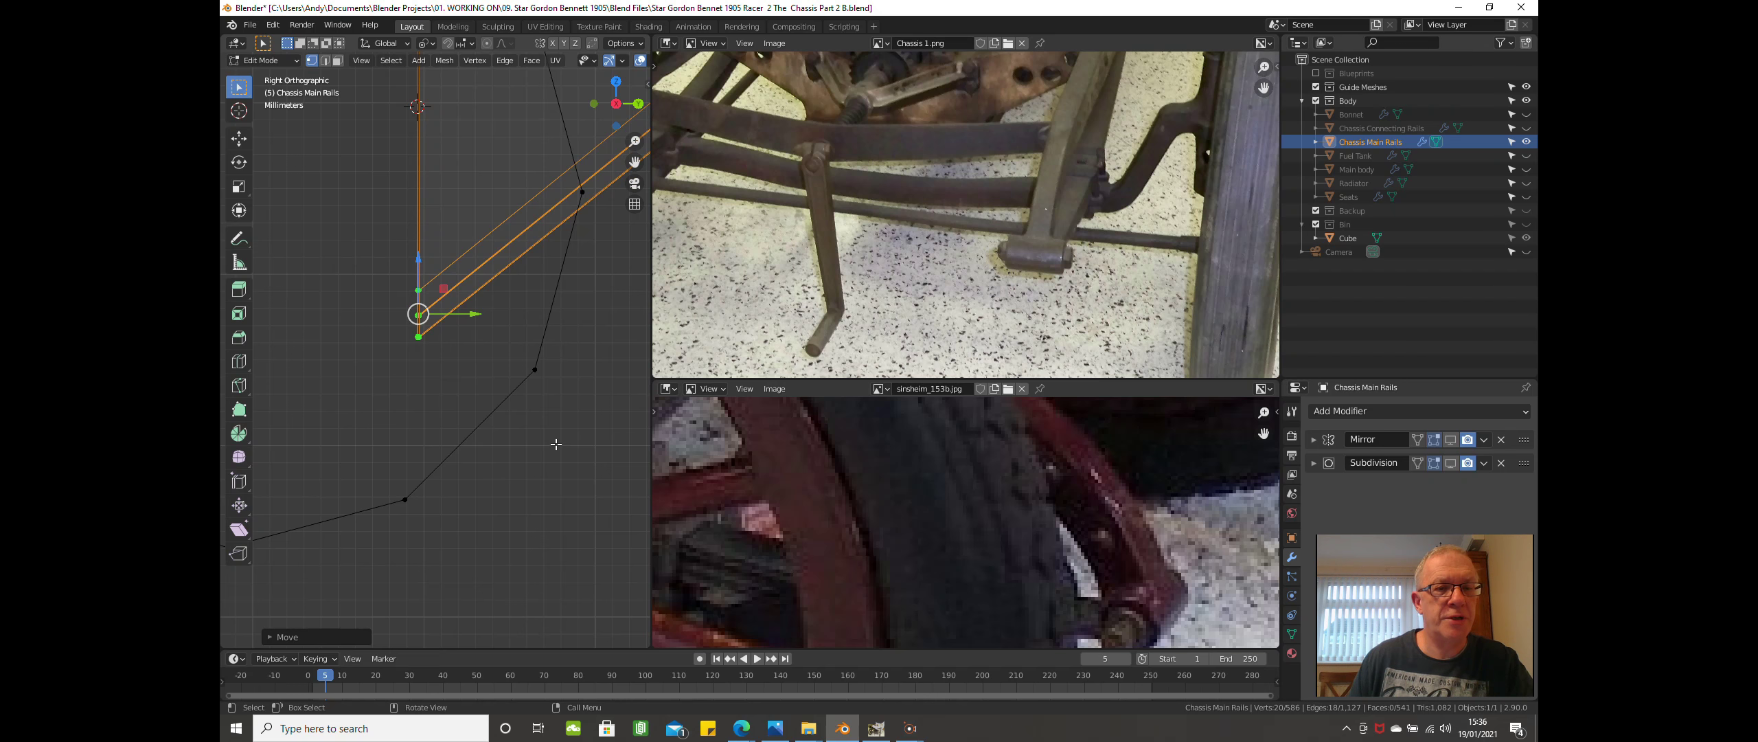
middle_click_drag(562, 449, 220, 453)
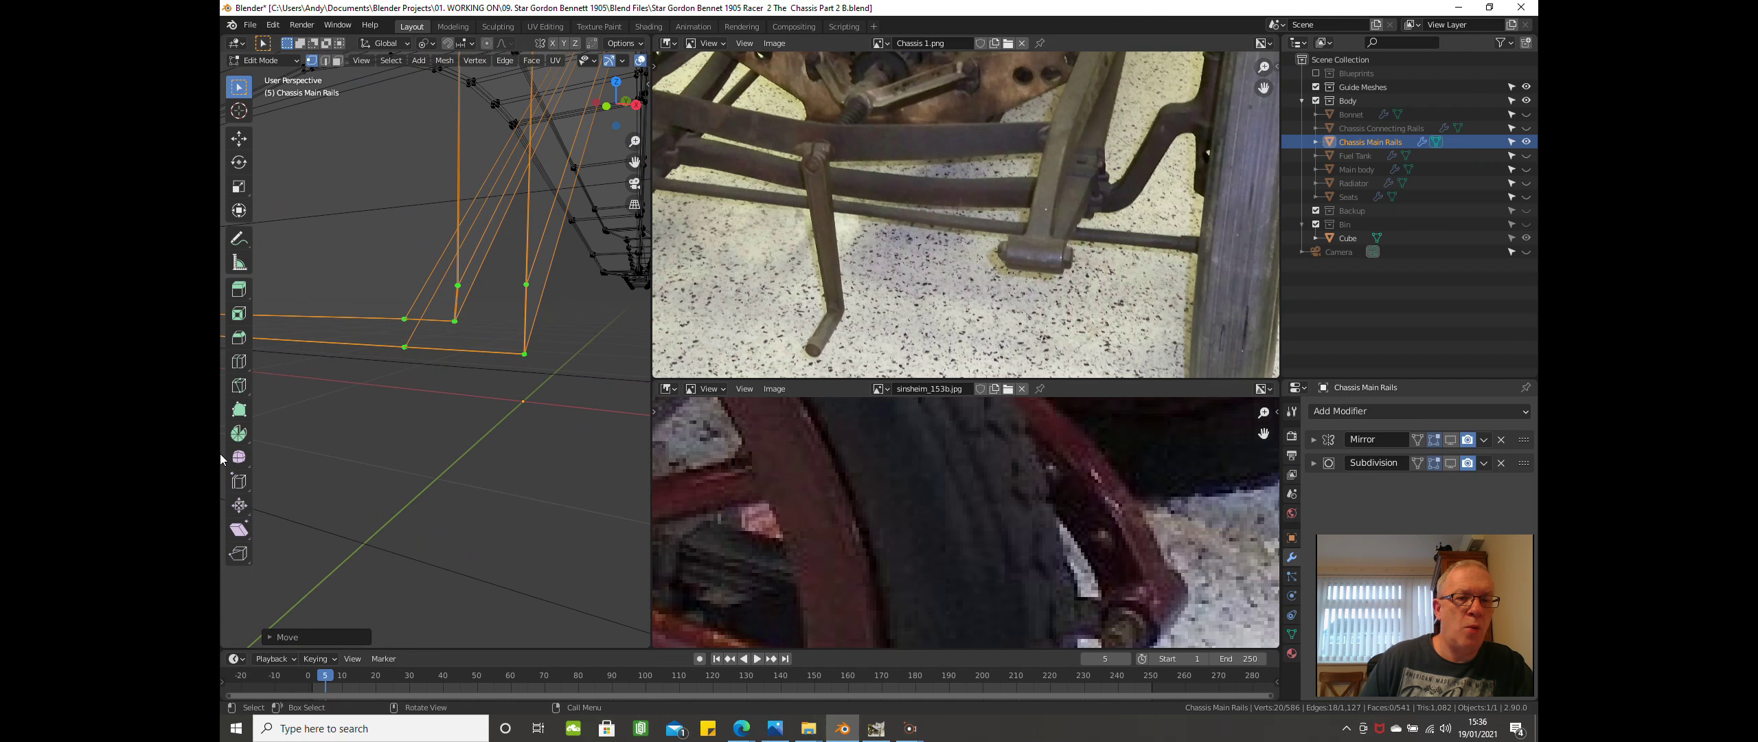
scroll(355, 356, "down", 6)
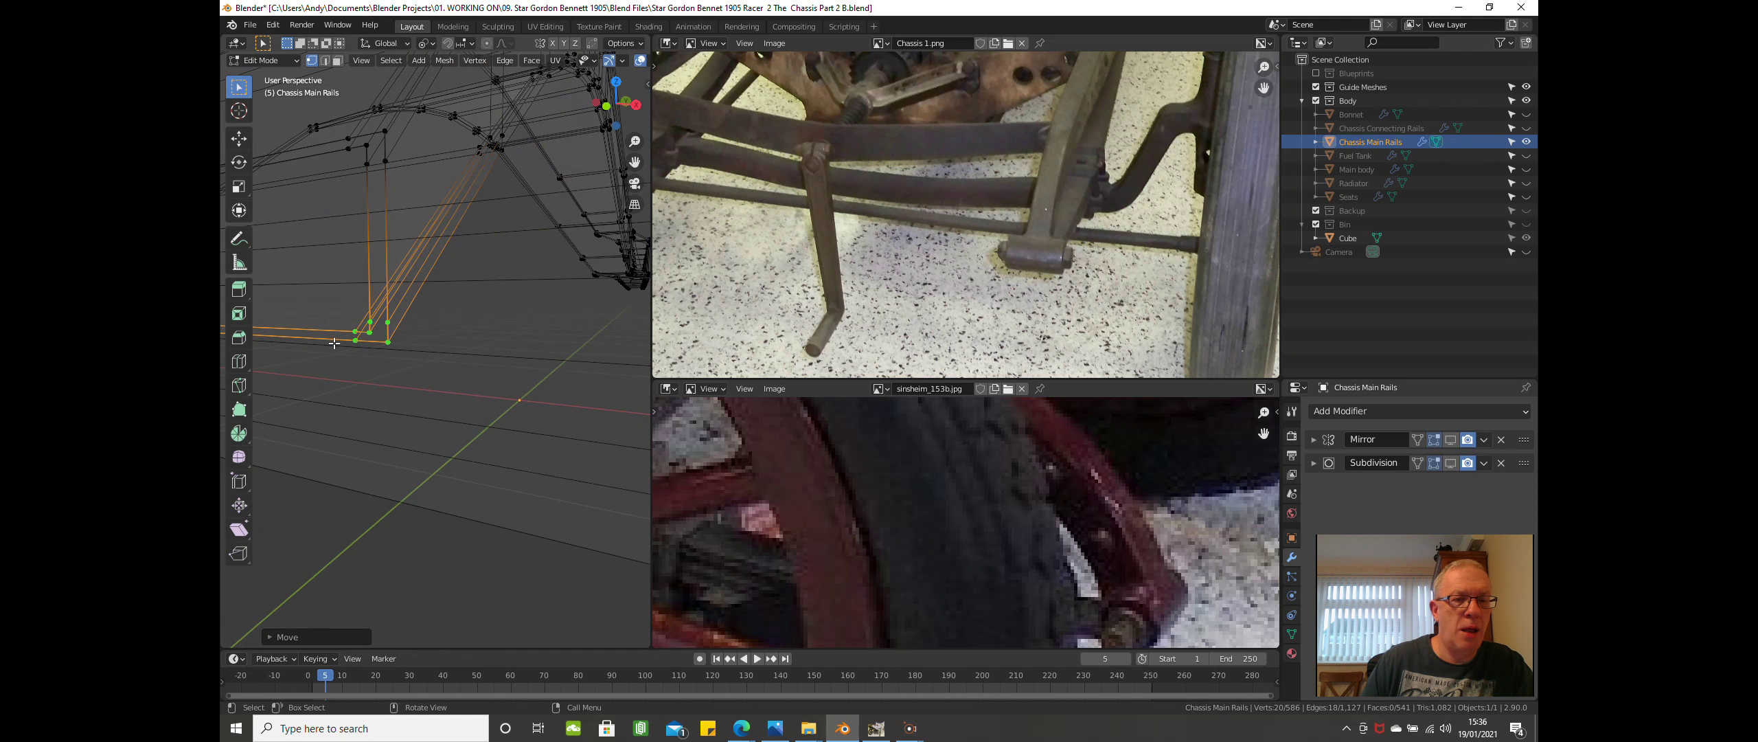
middle_click_drag(356, 356, 476, 335)
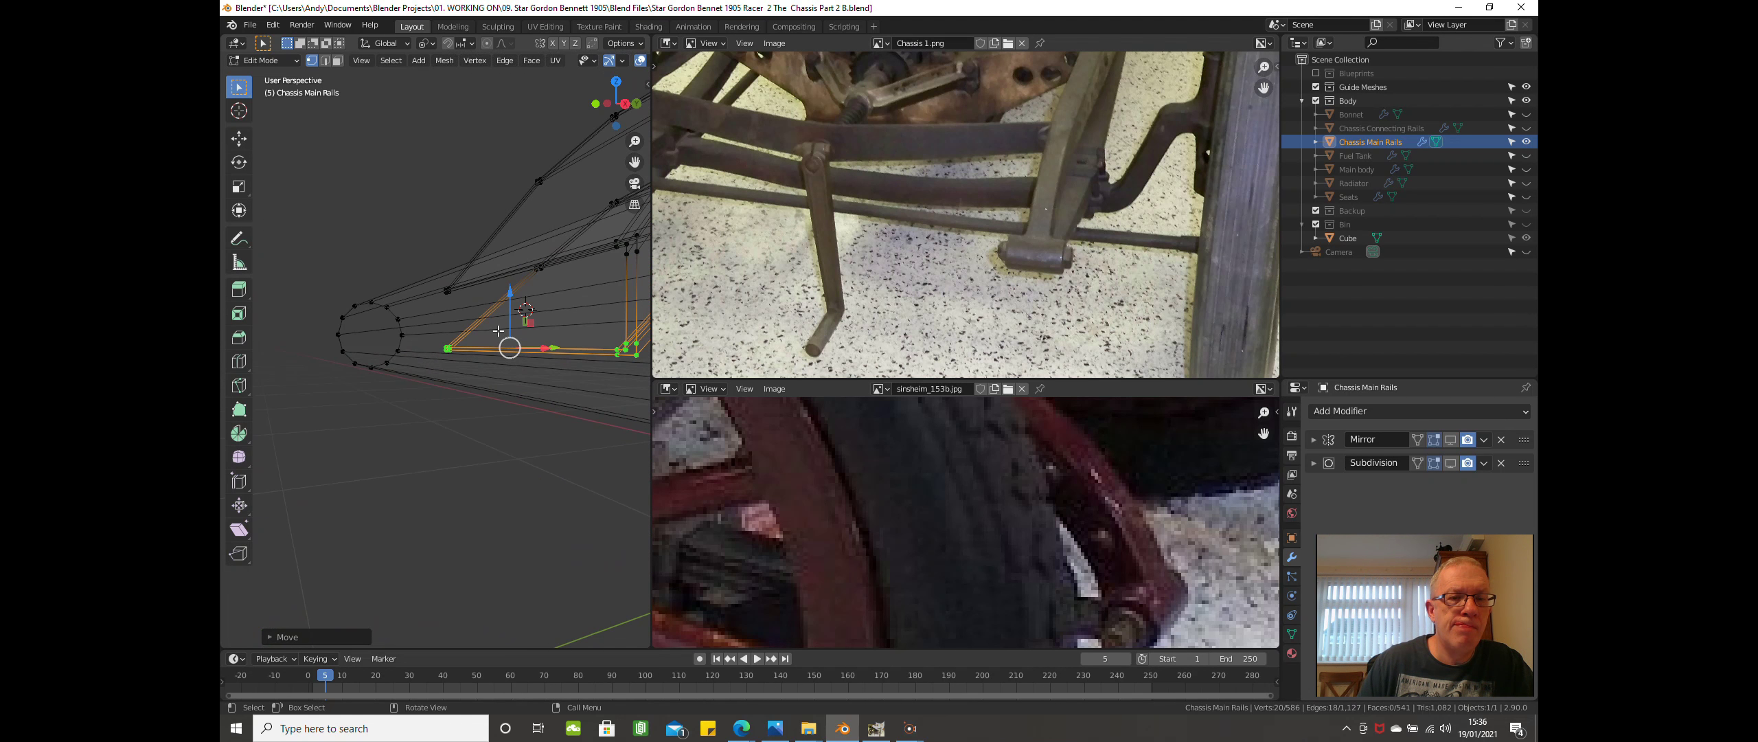
In right side view, move the rail end vertices about 0.000897 m onto the tube ring's edge.
key("KP_3")
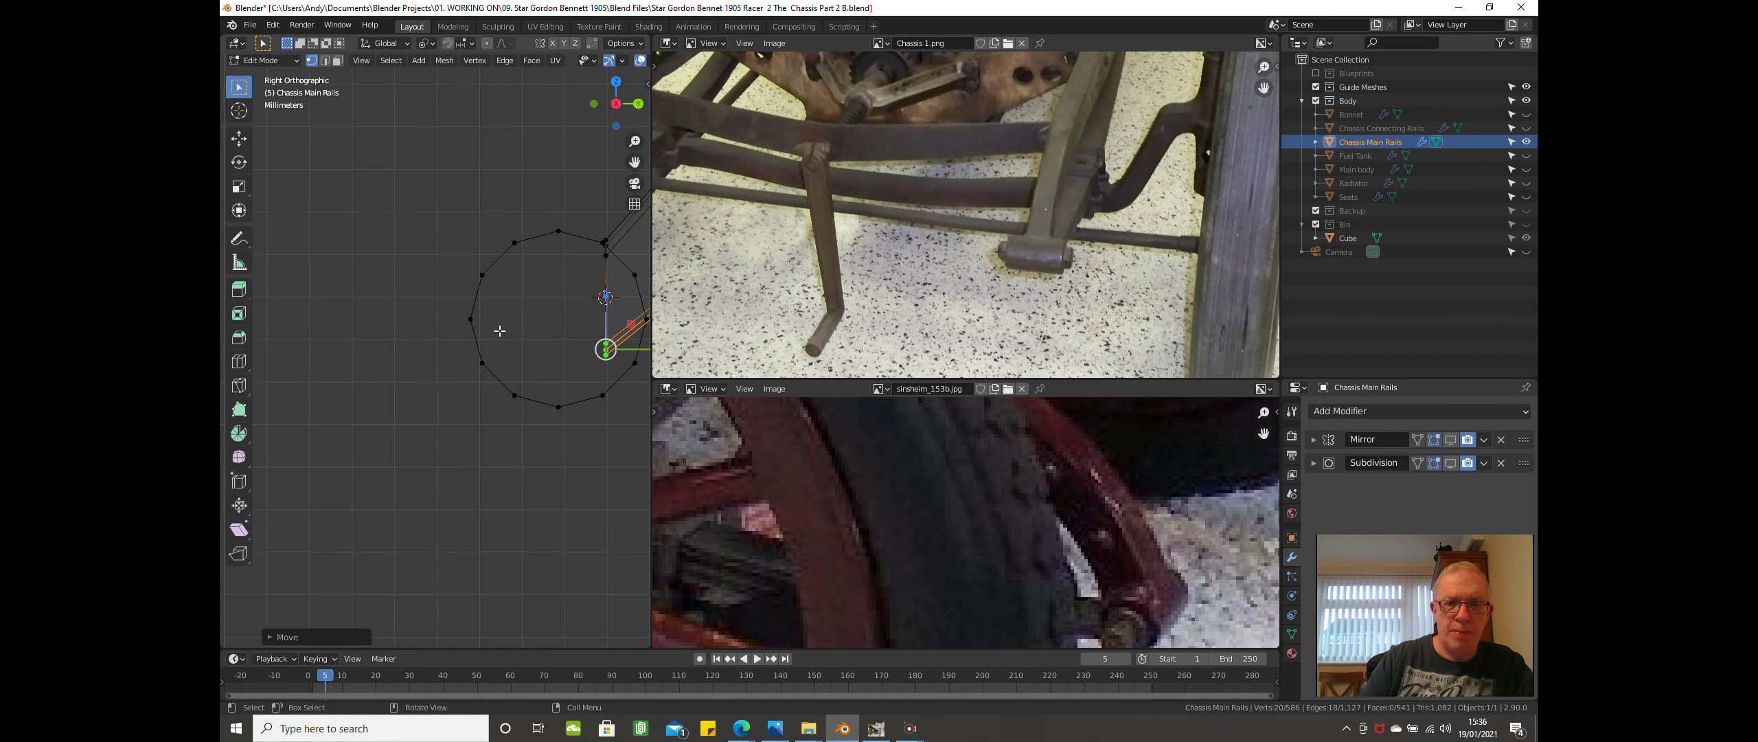
middle_click_drag(499, 330, 442, 334, "shift")
scroll(442, 334, "up", 2)
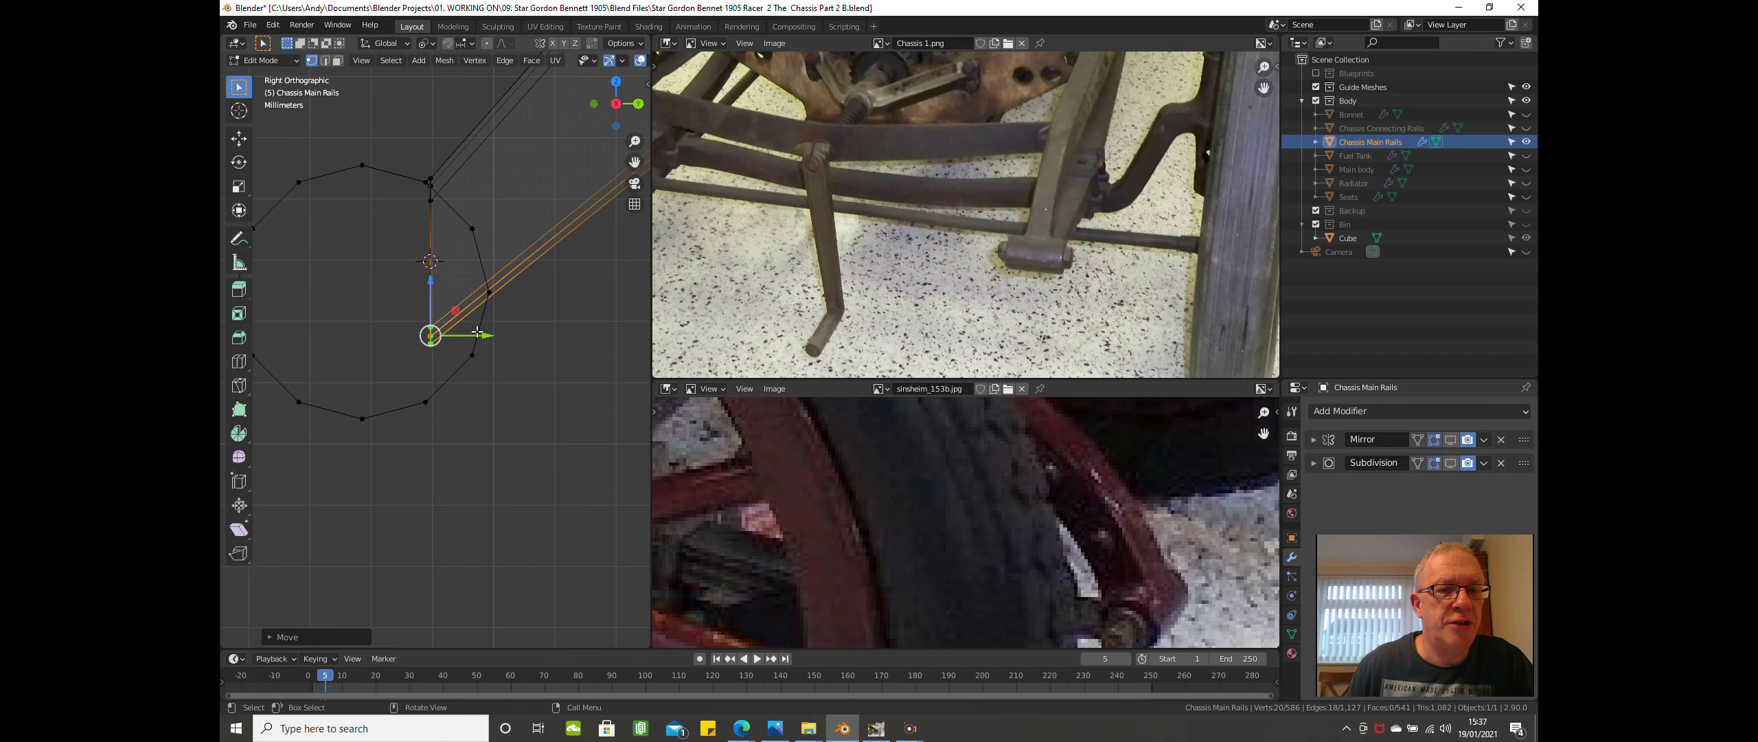
left_click_drag(484, 340, 469, 259)
key("z")
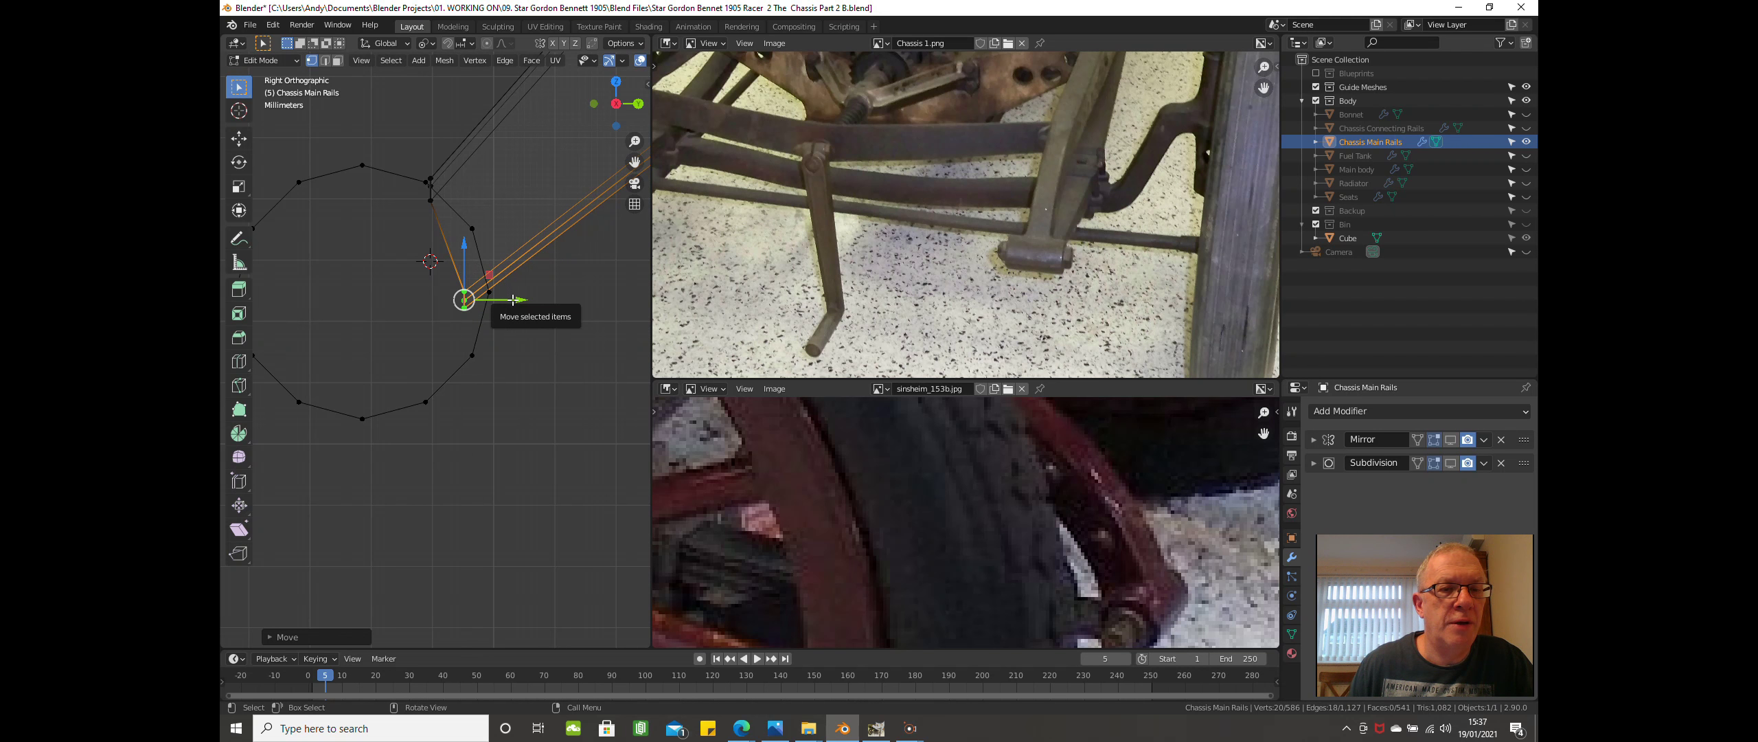
left_click_drag(514, 299, 483, 248)
scroll(488, 281, "down", 3)
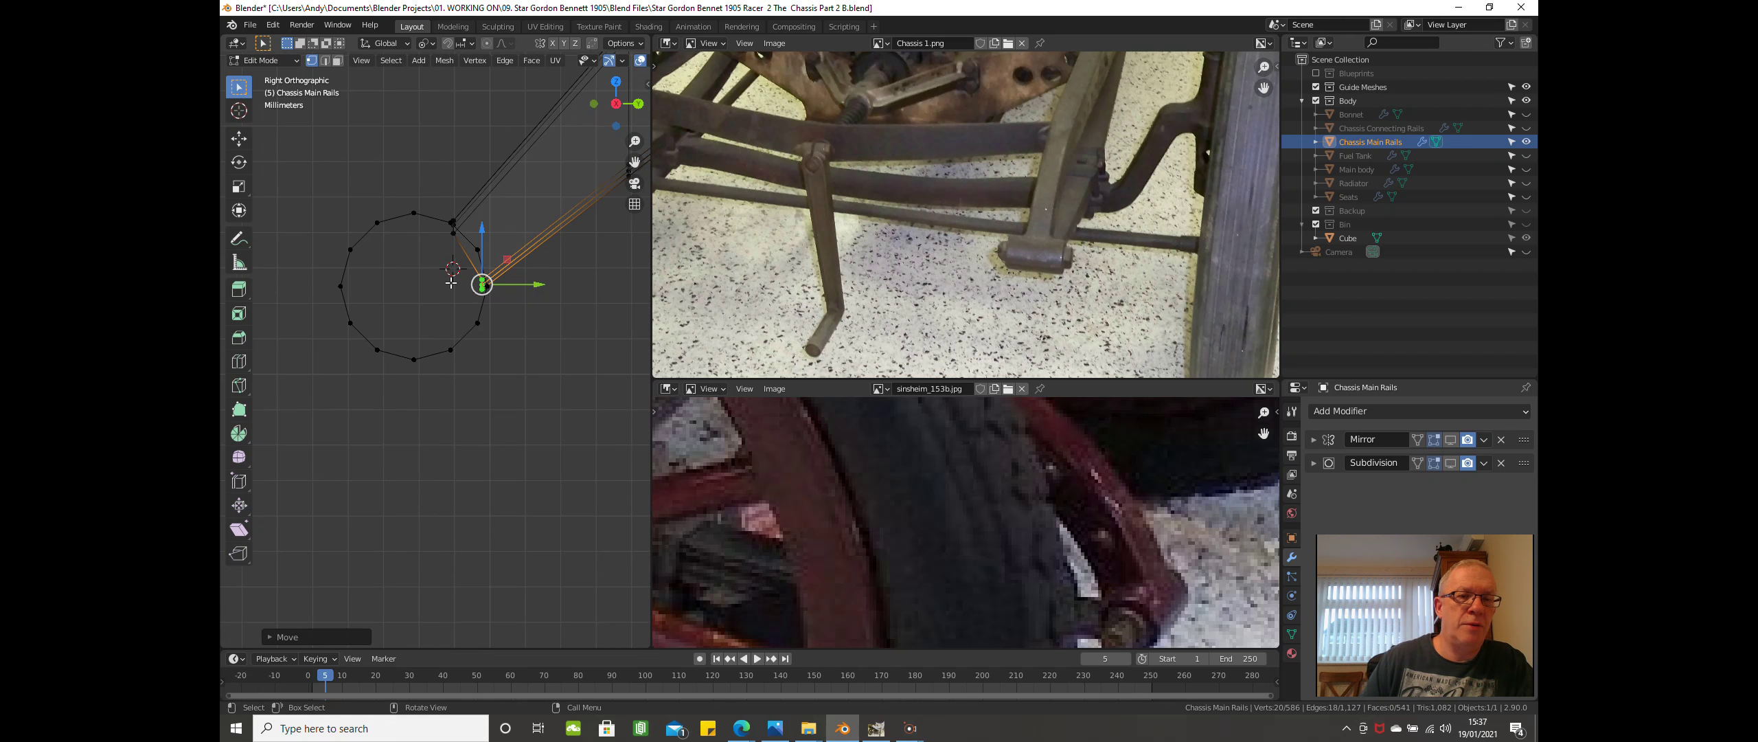
scroll(397, 270, "down", 1)
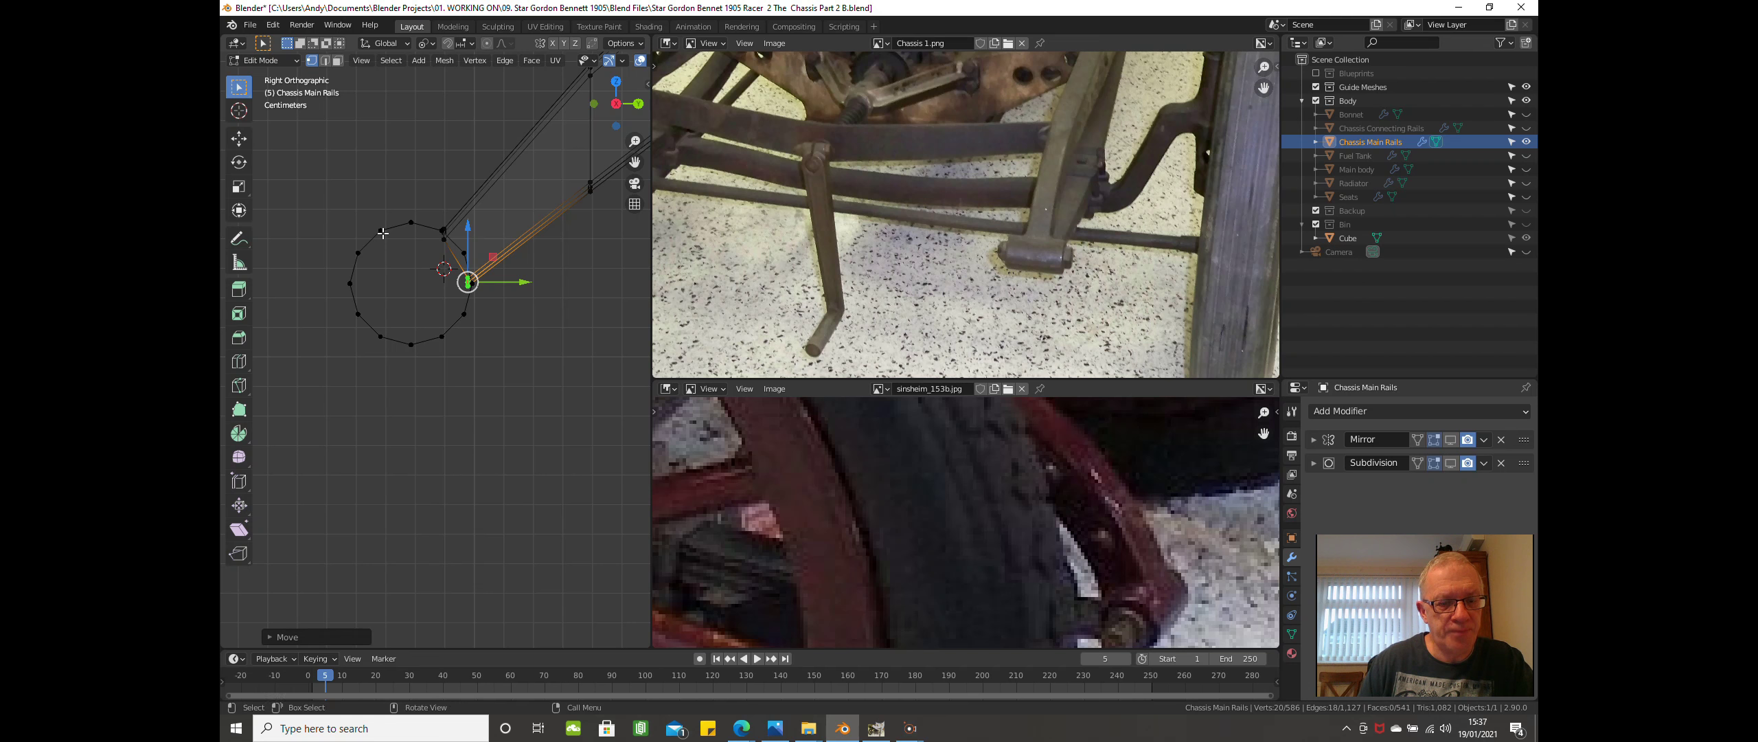
Select the whole tube circle with L and widen the front view beside the references.
left_click(398, 196)
left_click(374, 207)
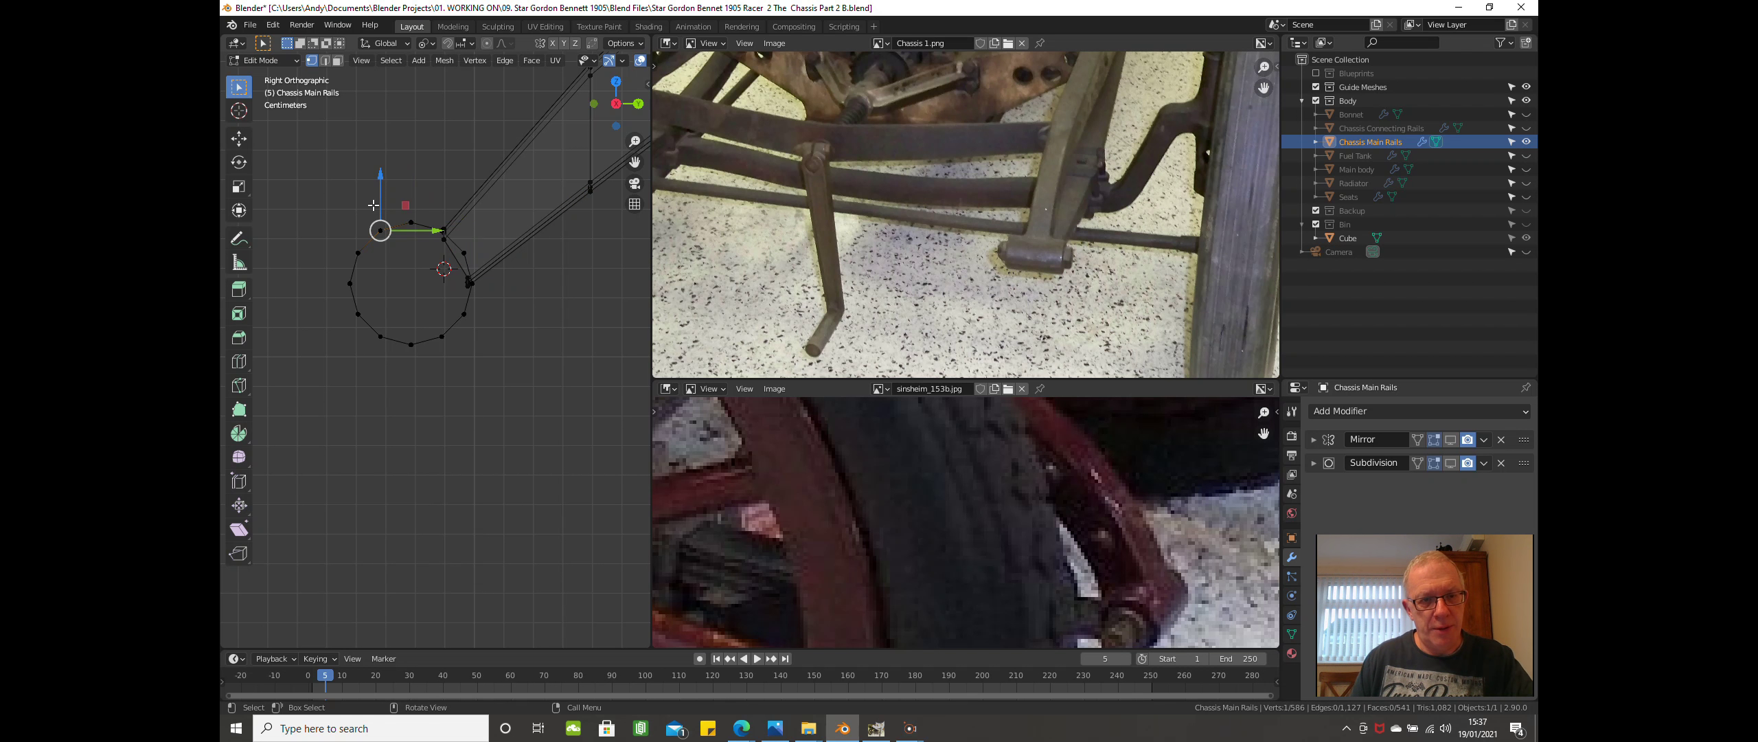
key("alt+a")
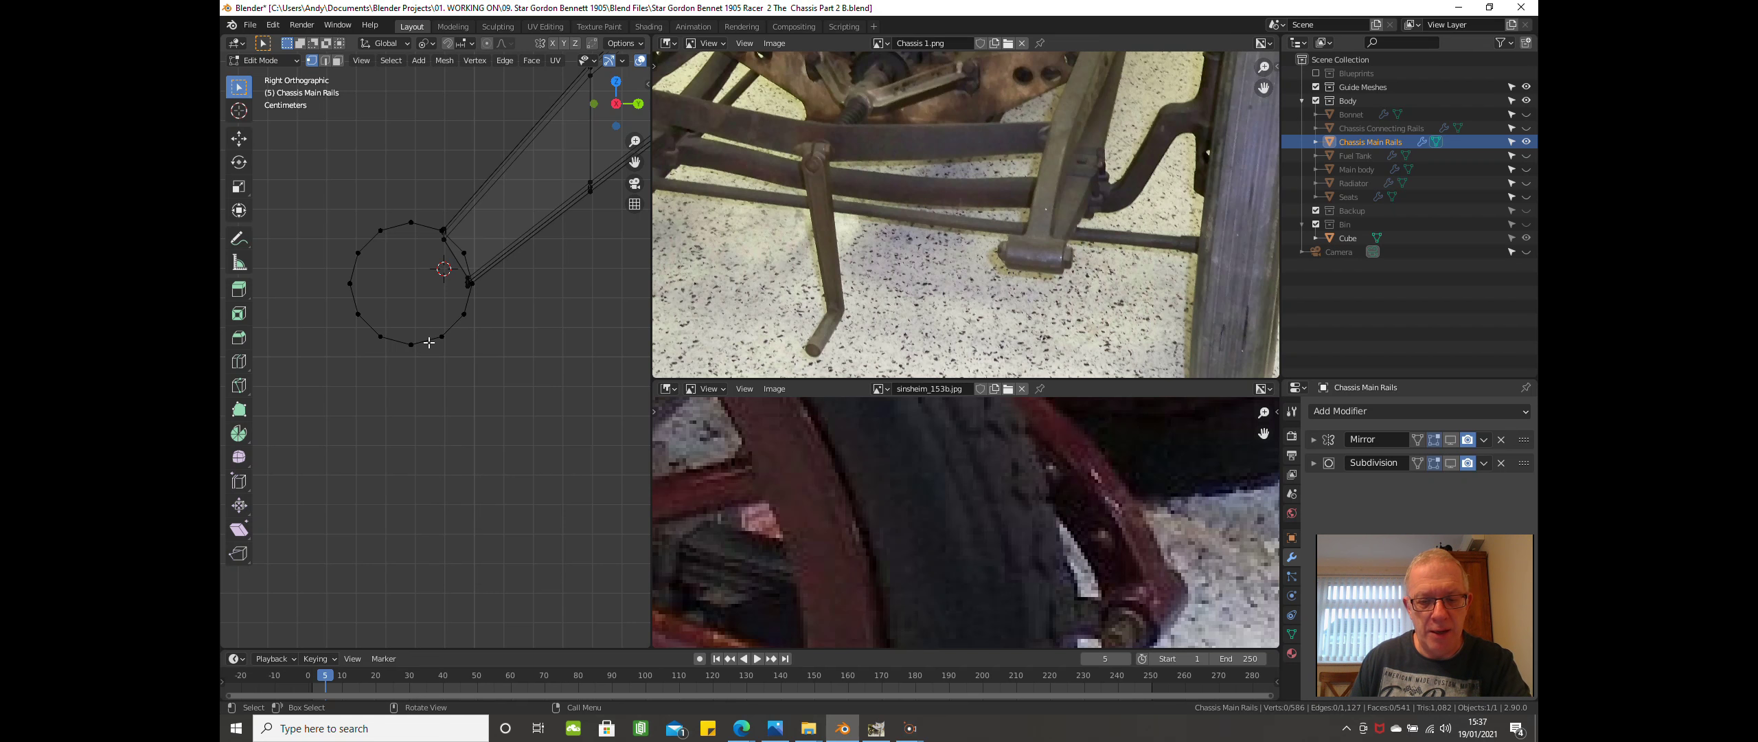
key("l")
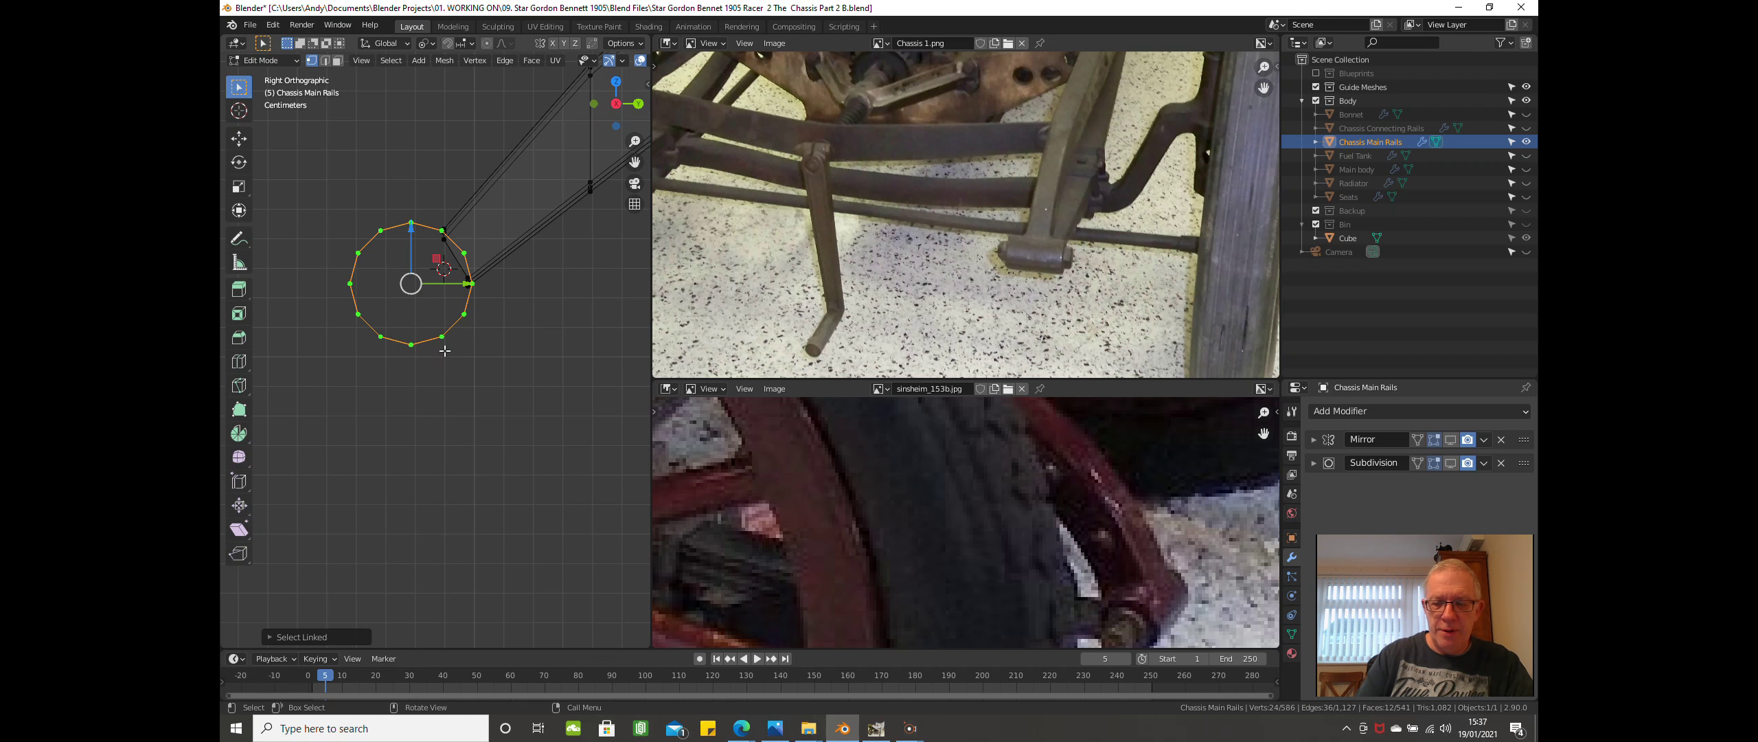
key("KP_1")
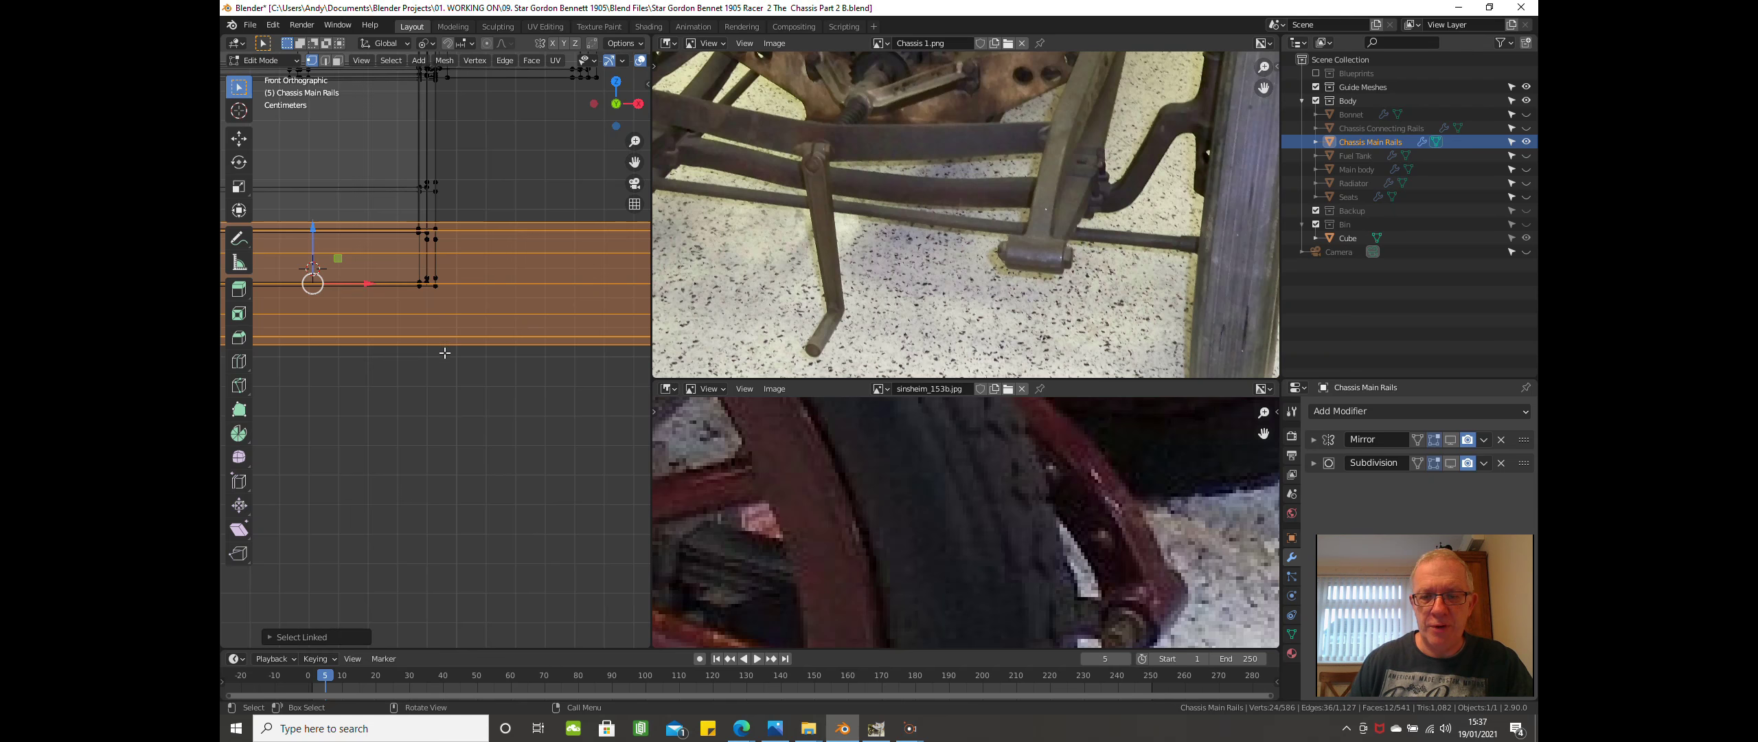
scroll(444, 350, "down", 4)
scroll(526, 358, "down", 3)
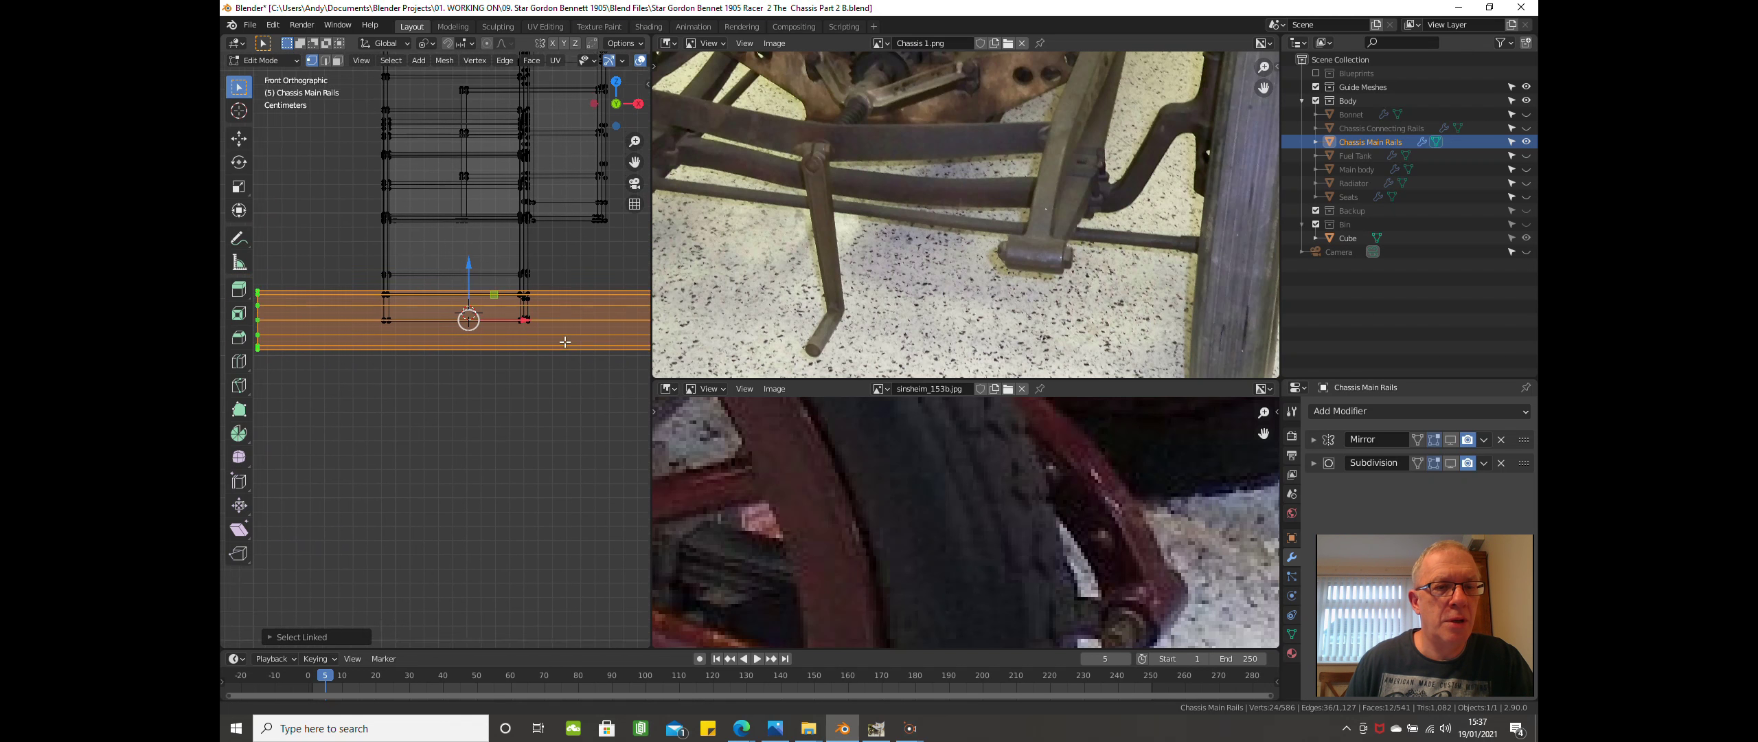
middle_click_drag(540, 371, 507, 378, "shift")
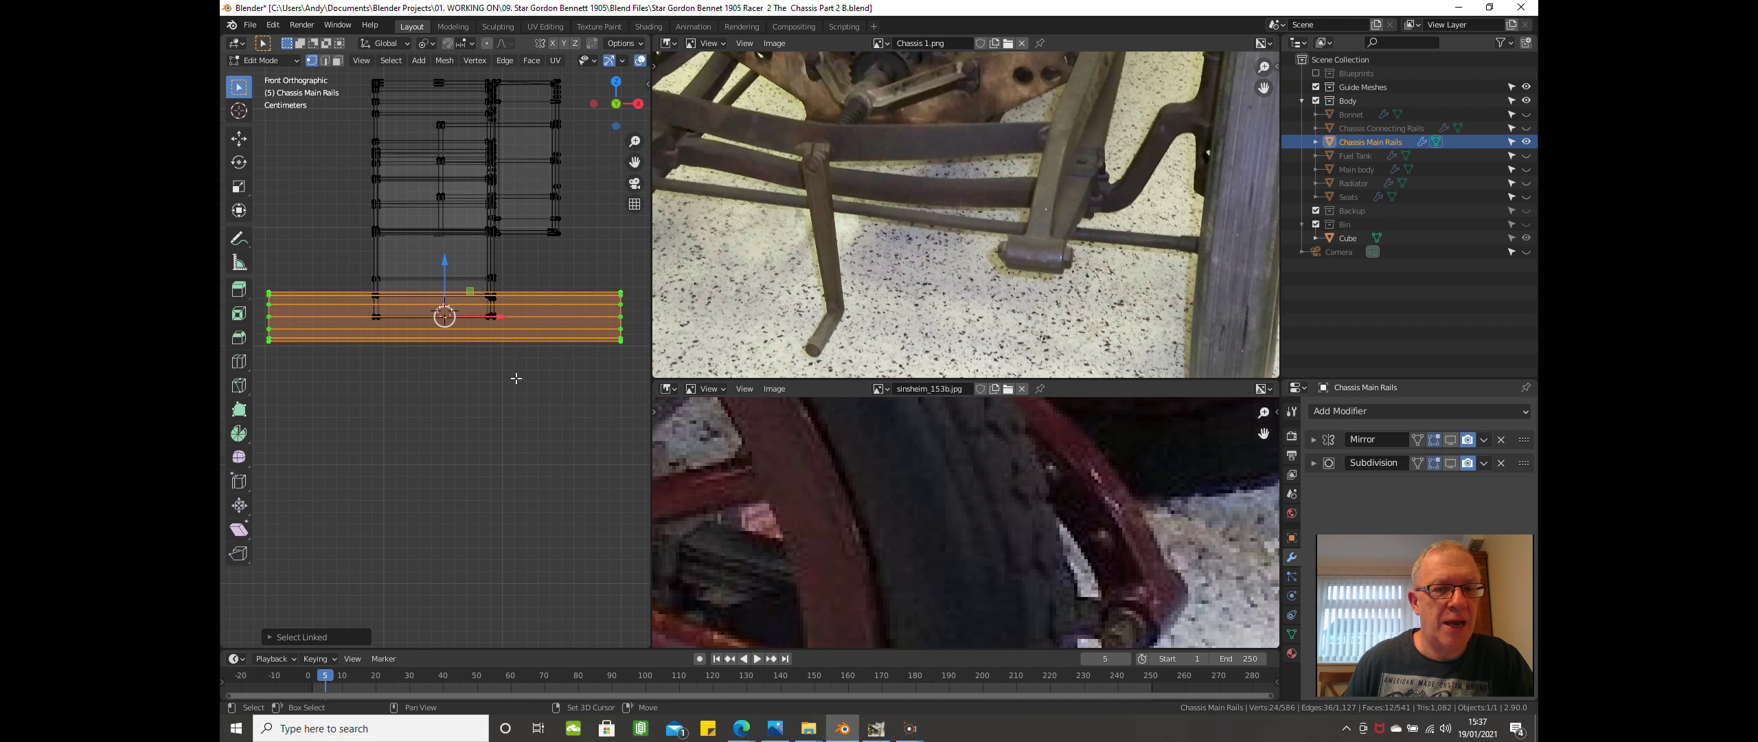
left_click_drag(651, 410, 1096, 410)
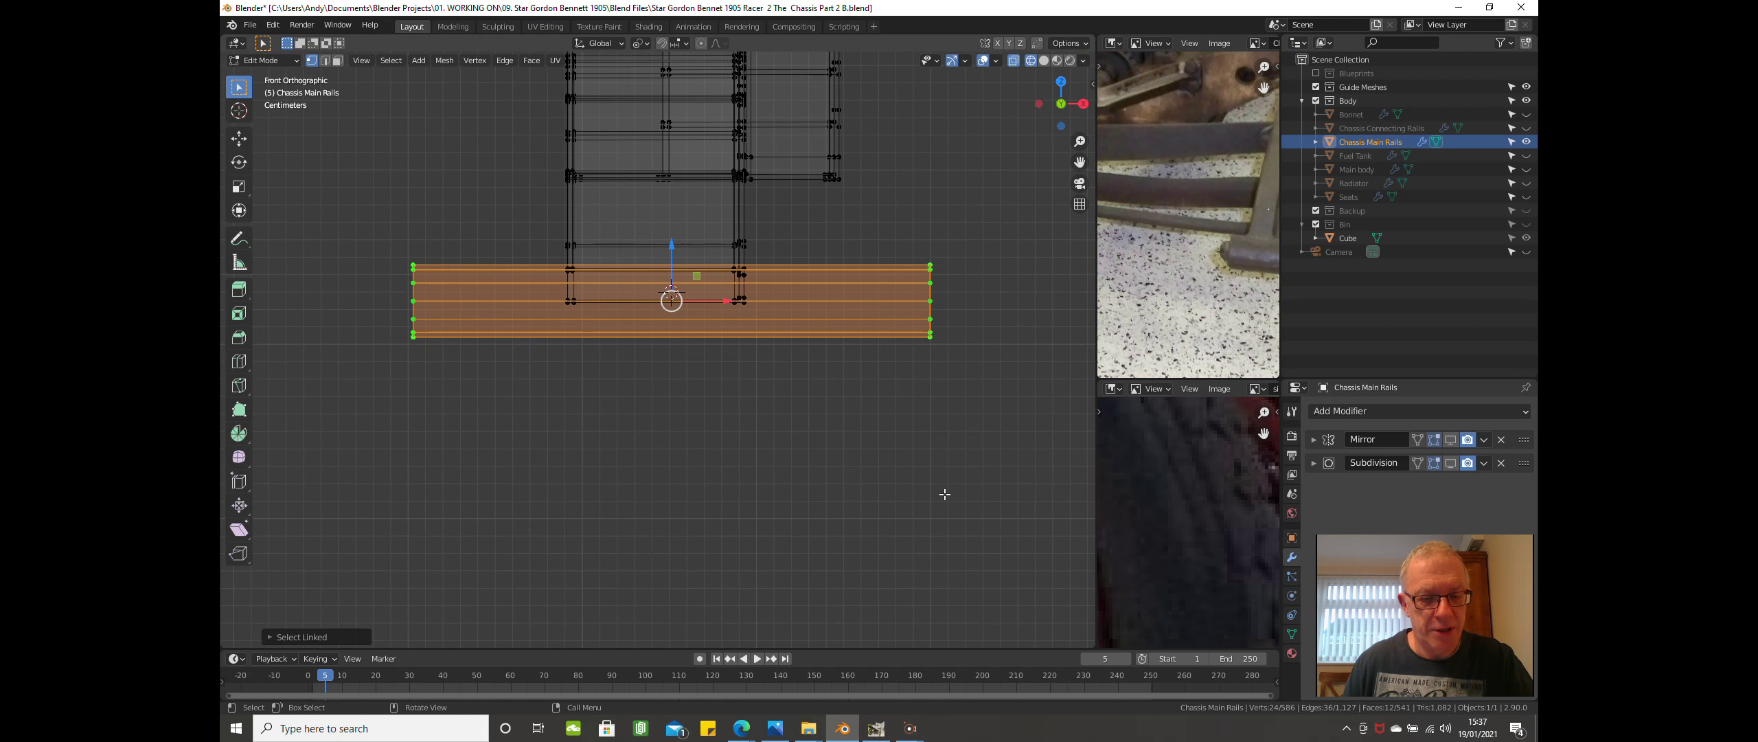
Shorten the tube along X and shift it left, then undo both changes.
key("s")
key("x")
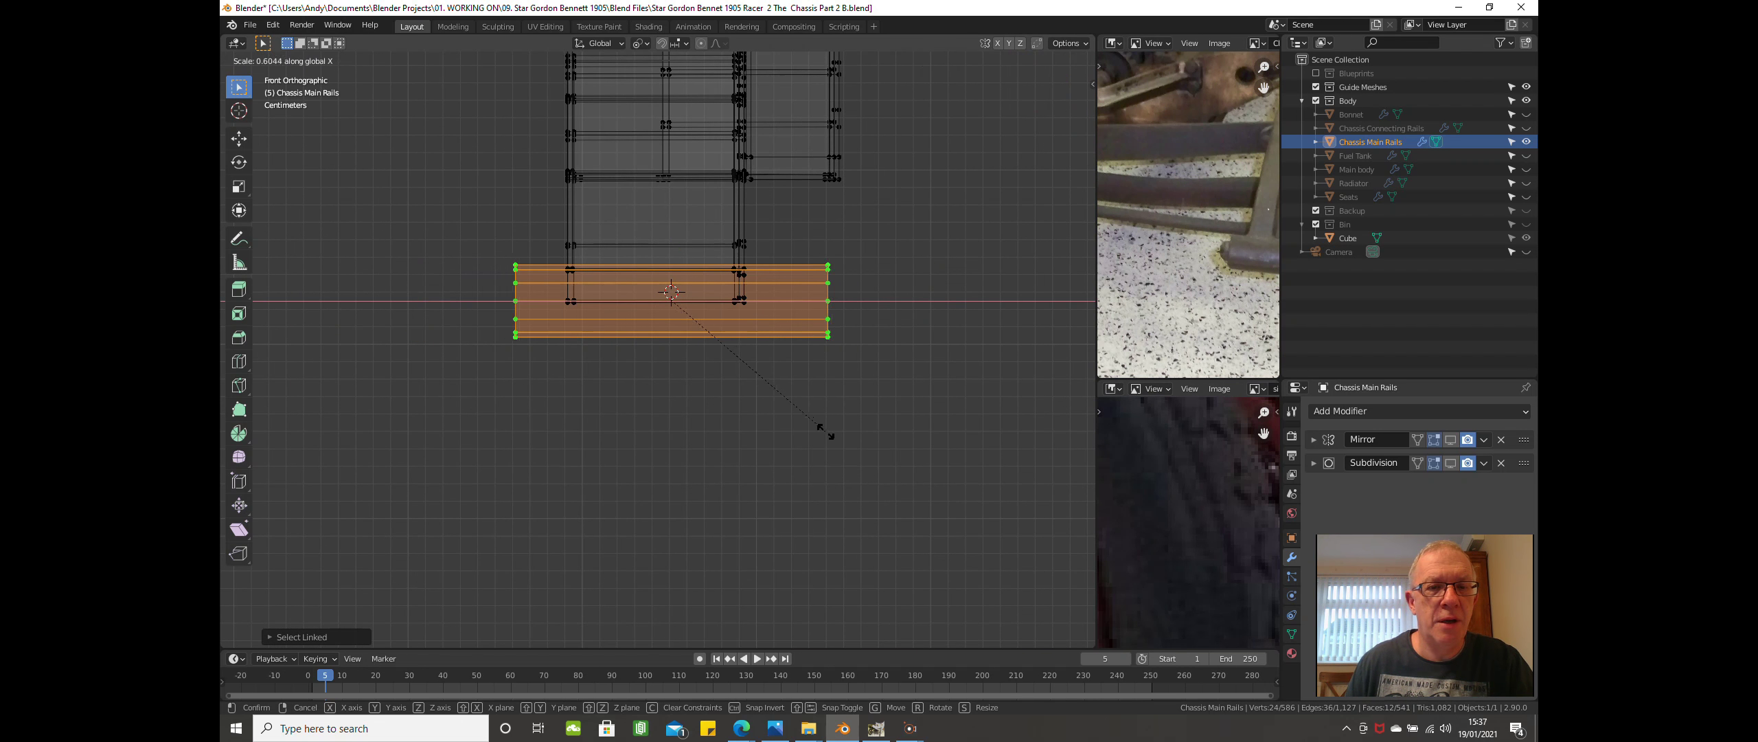
left_click(791, 411)
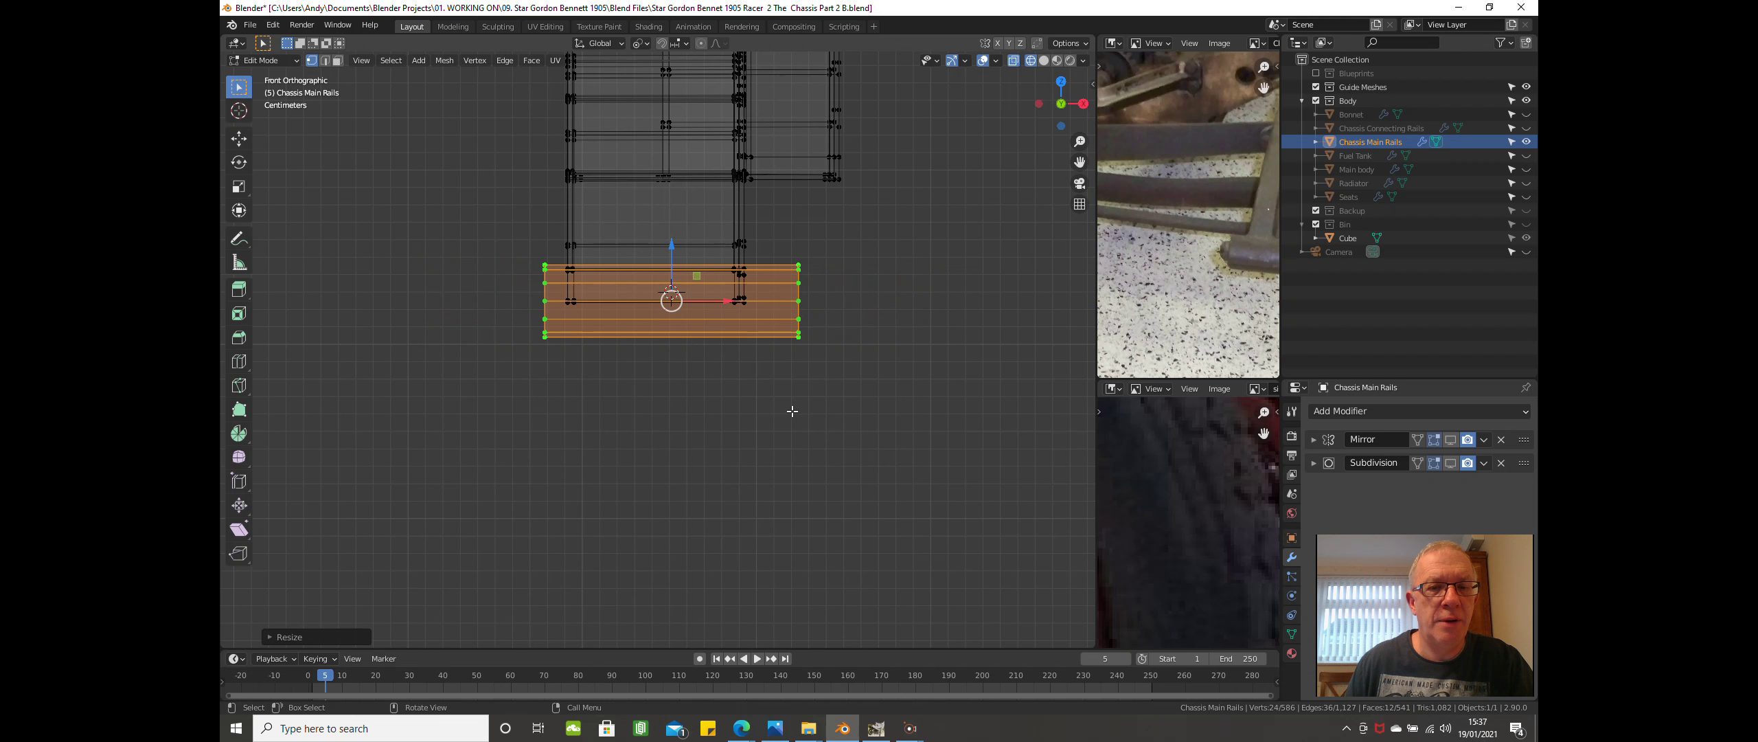
left_click_drag(727, 301, 711, 292)
key("s")
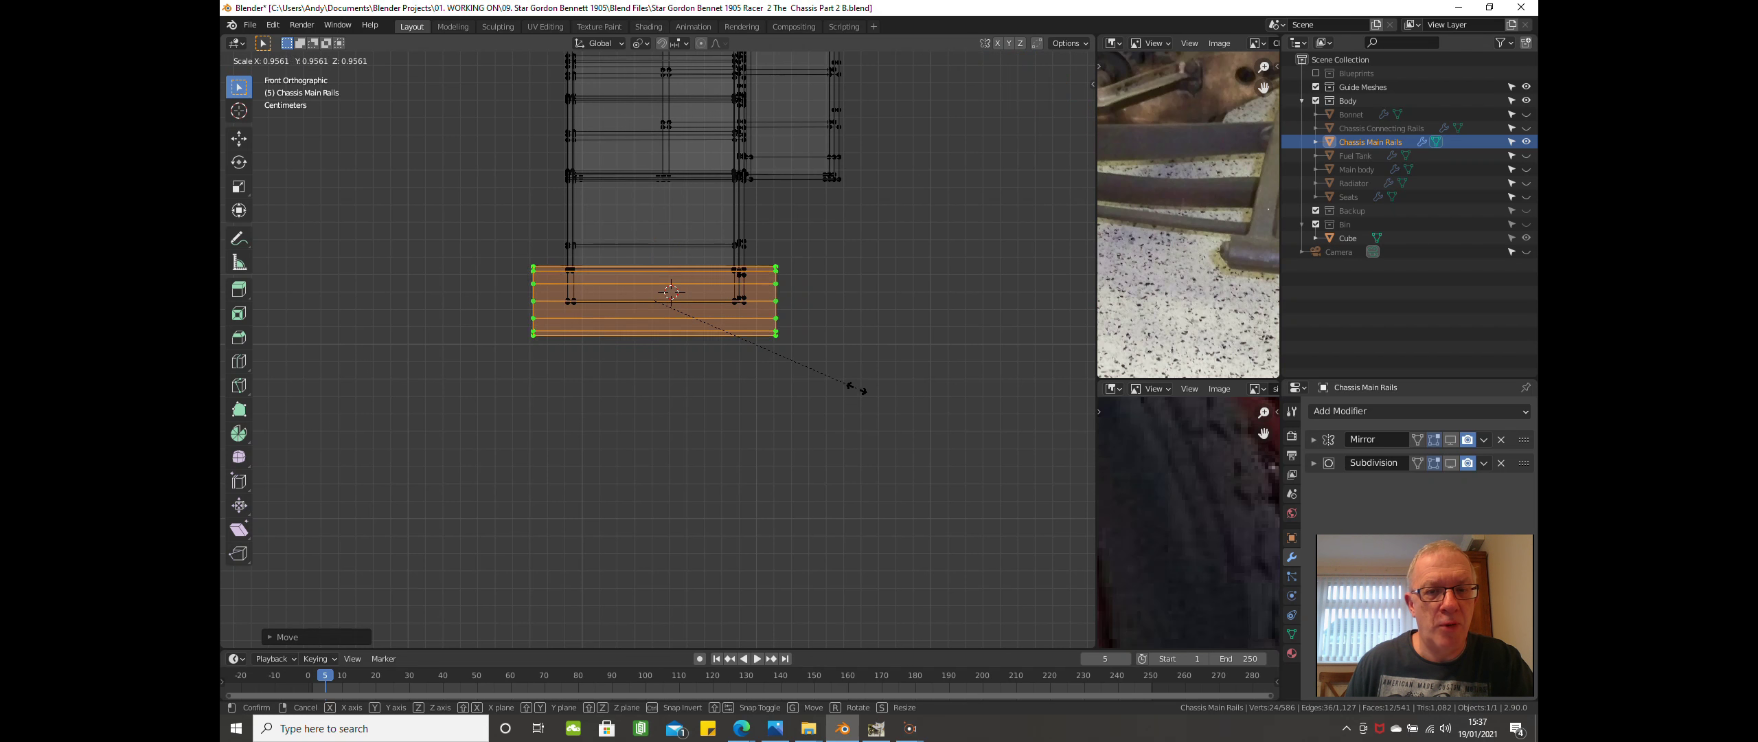
right_click(851, 385)
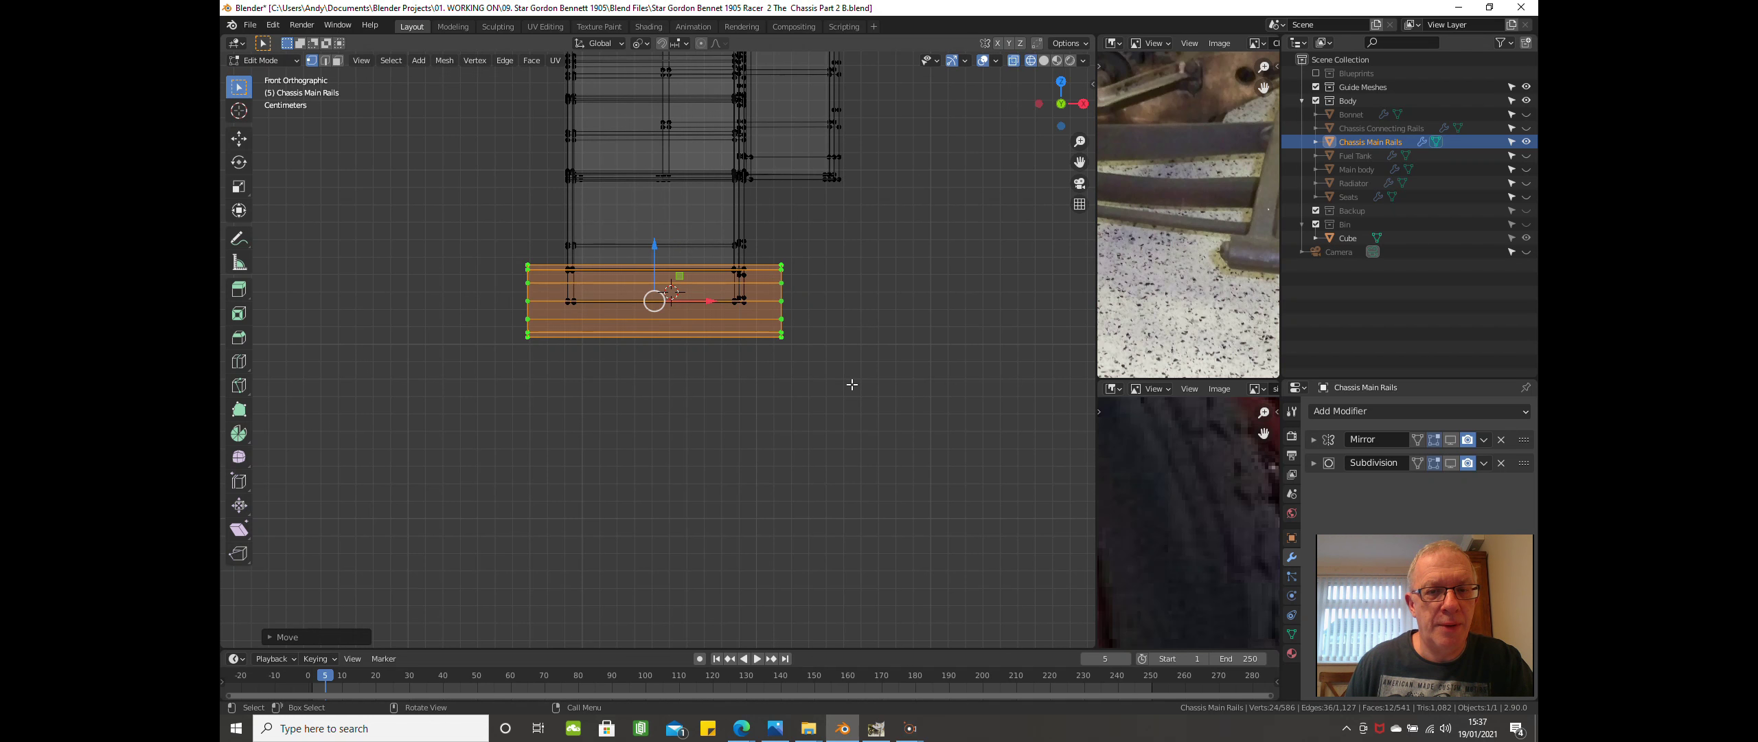
key("shift+r")
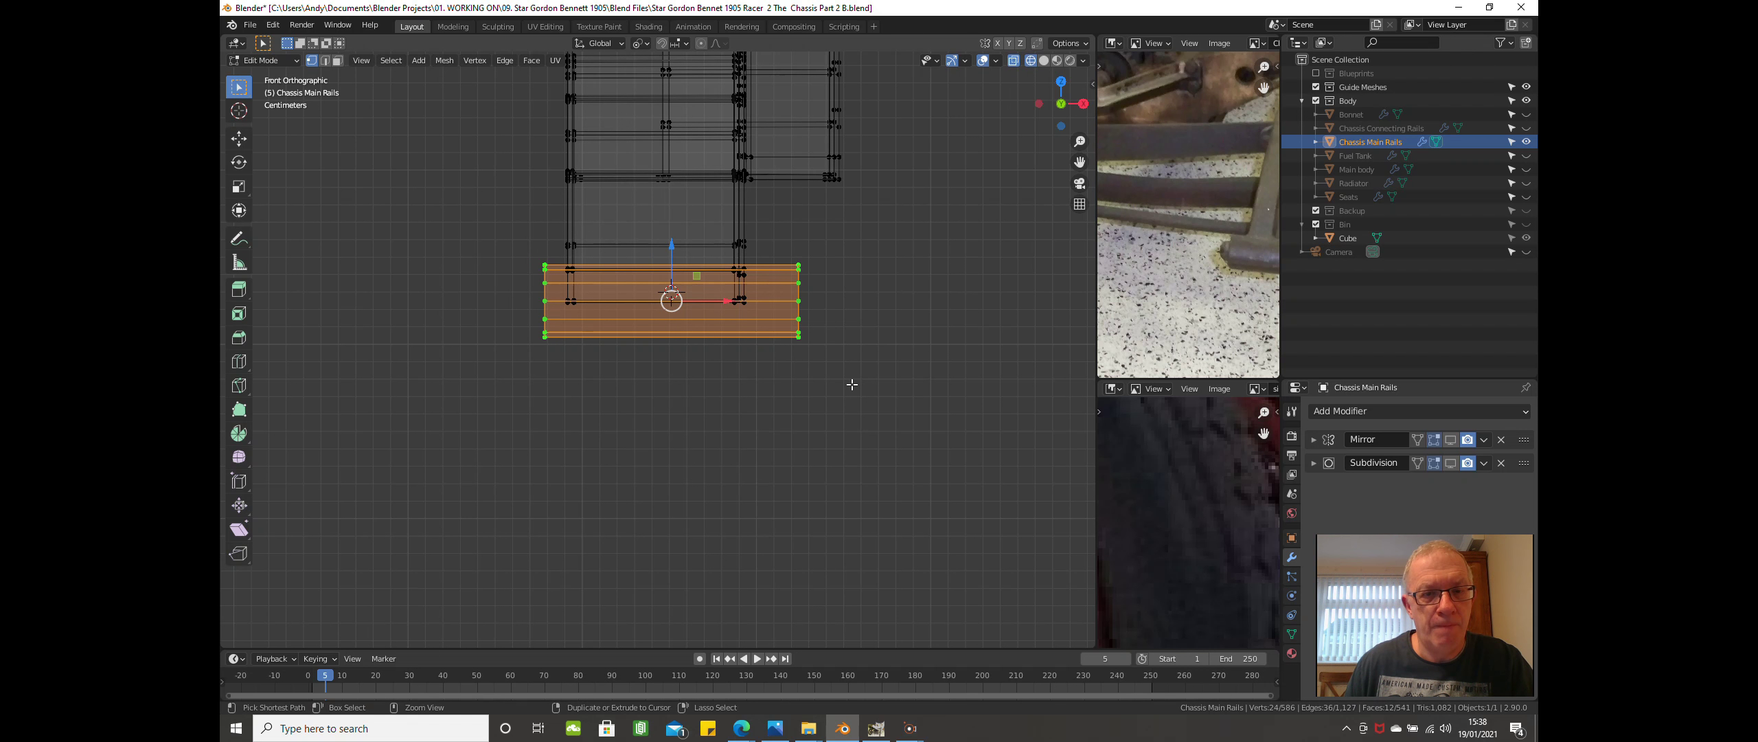
key("ctrl+z")
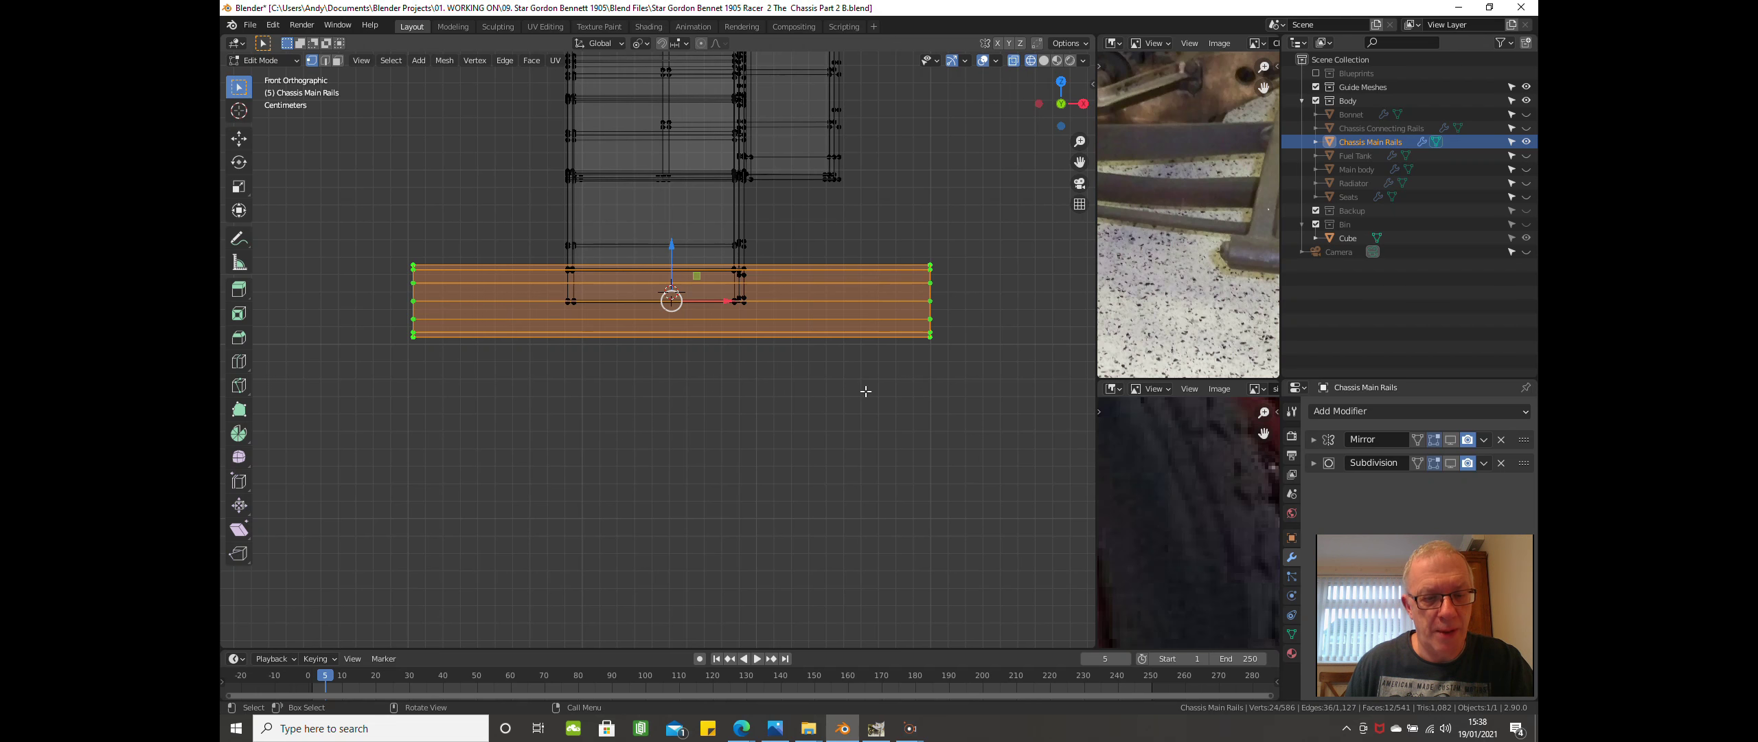
Shorten the tube to about half along X, shift it left, and narrow it slightly.
key("s")
key("x")
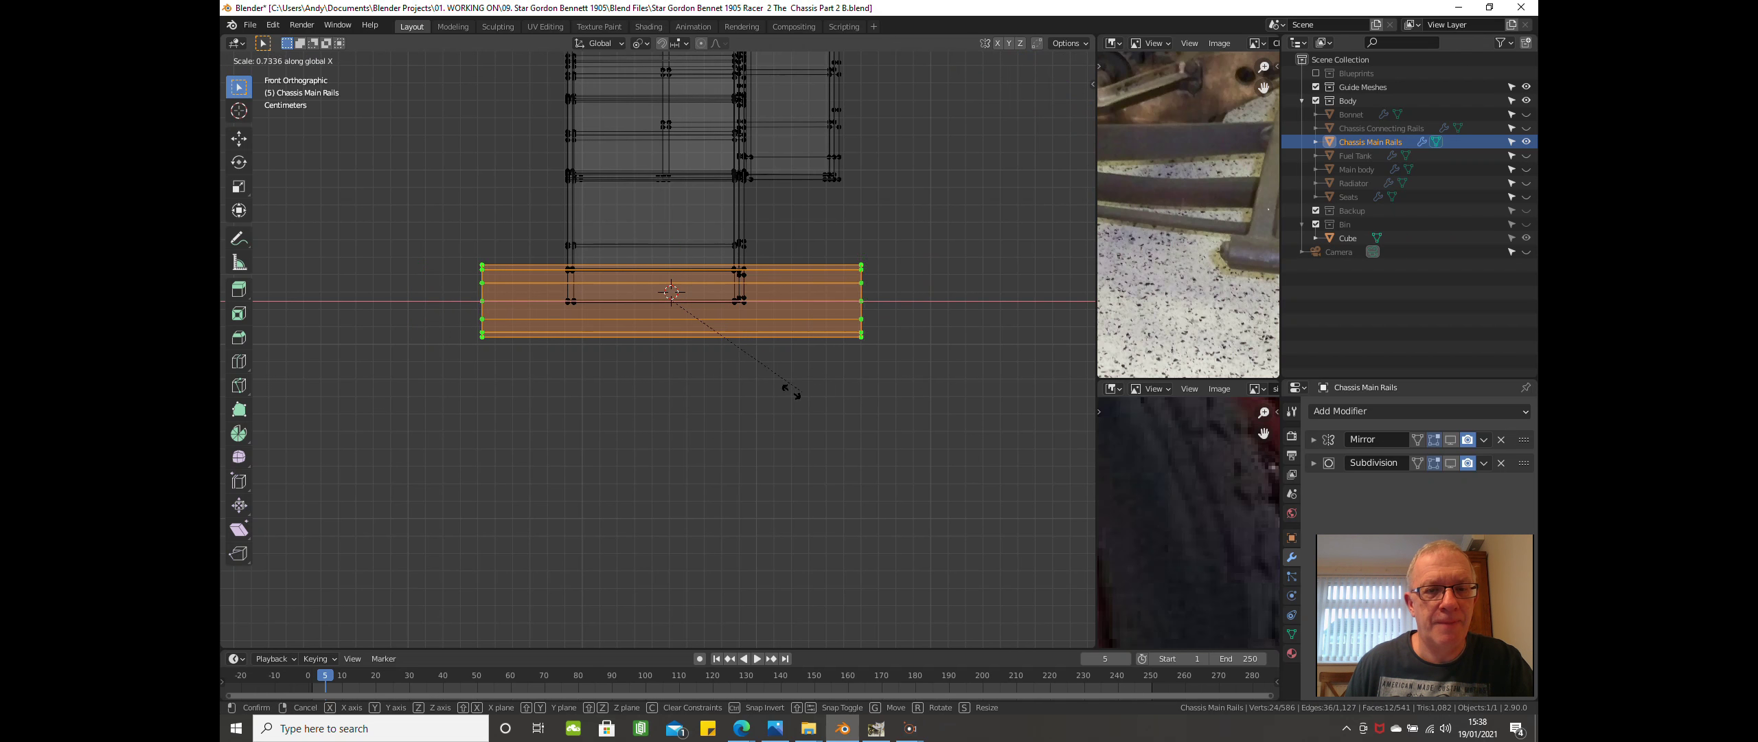
left_click(733, 389)
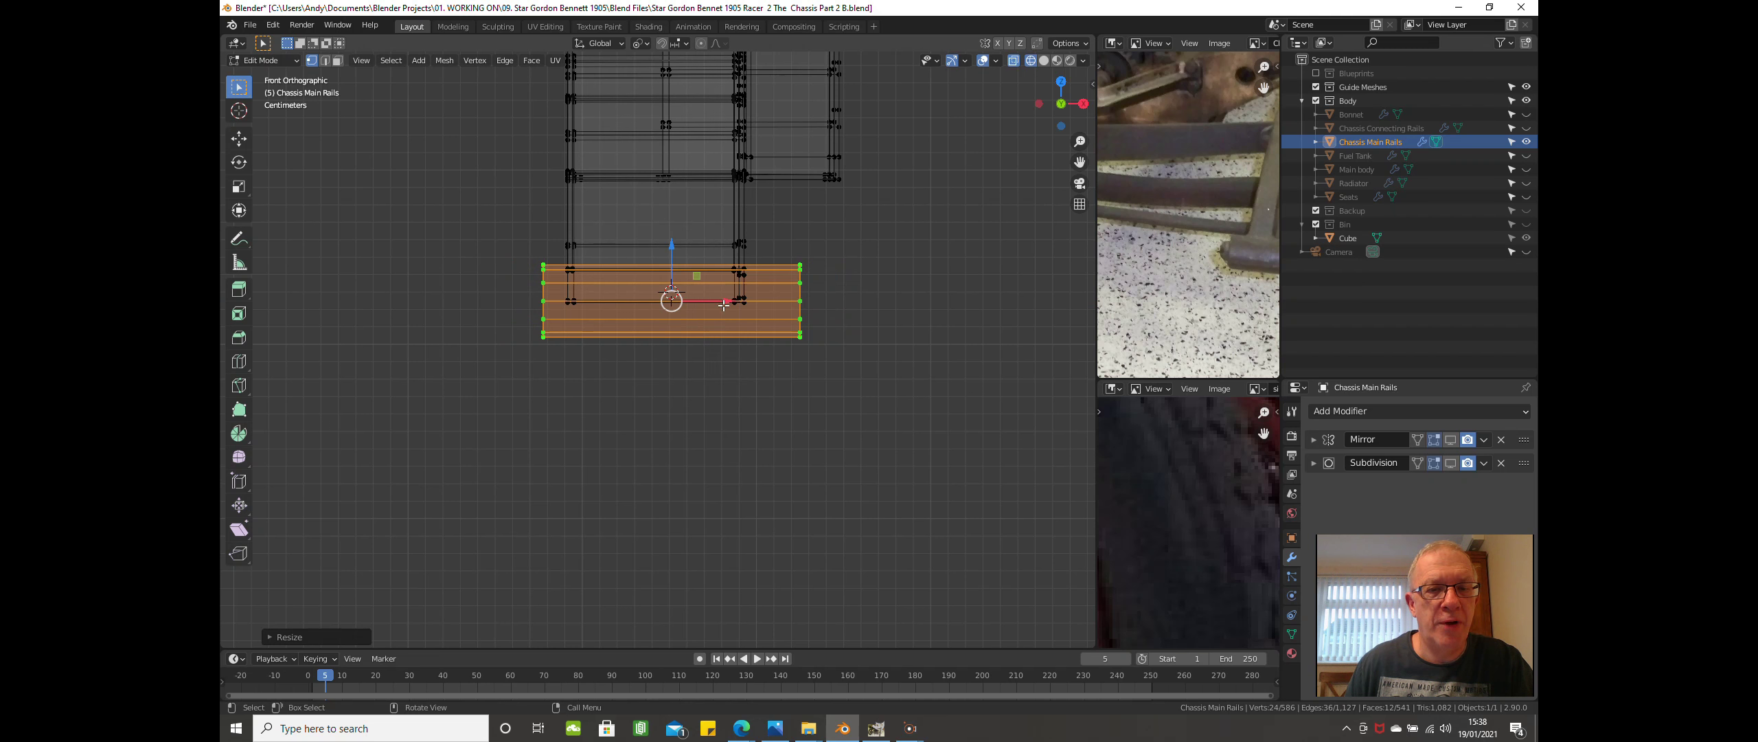
left_click_drag(724, 304, 711, 296)
key("s")
key("x")
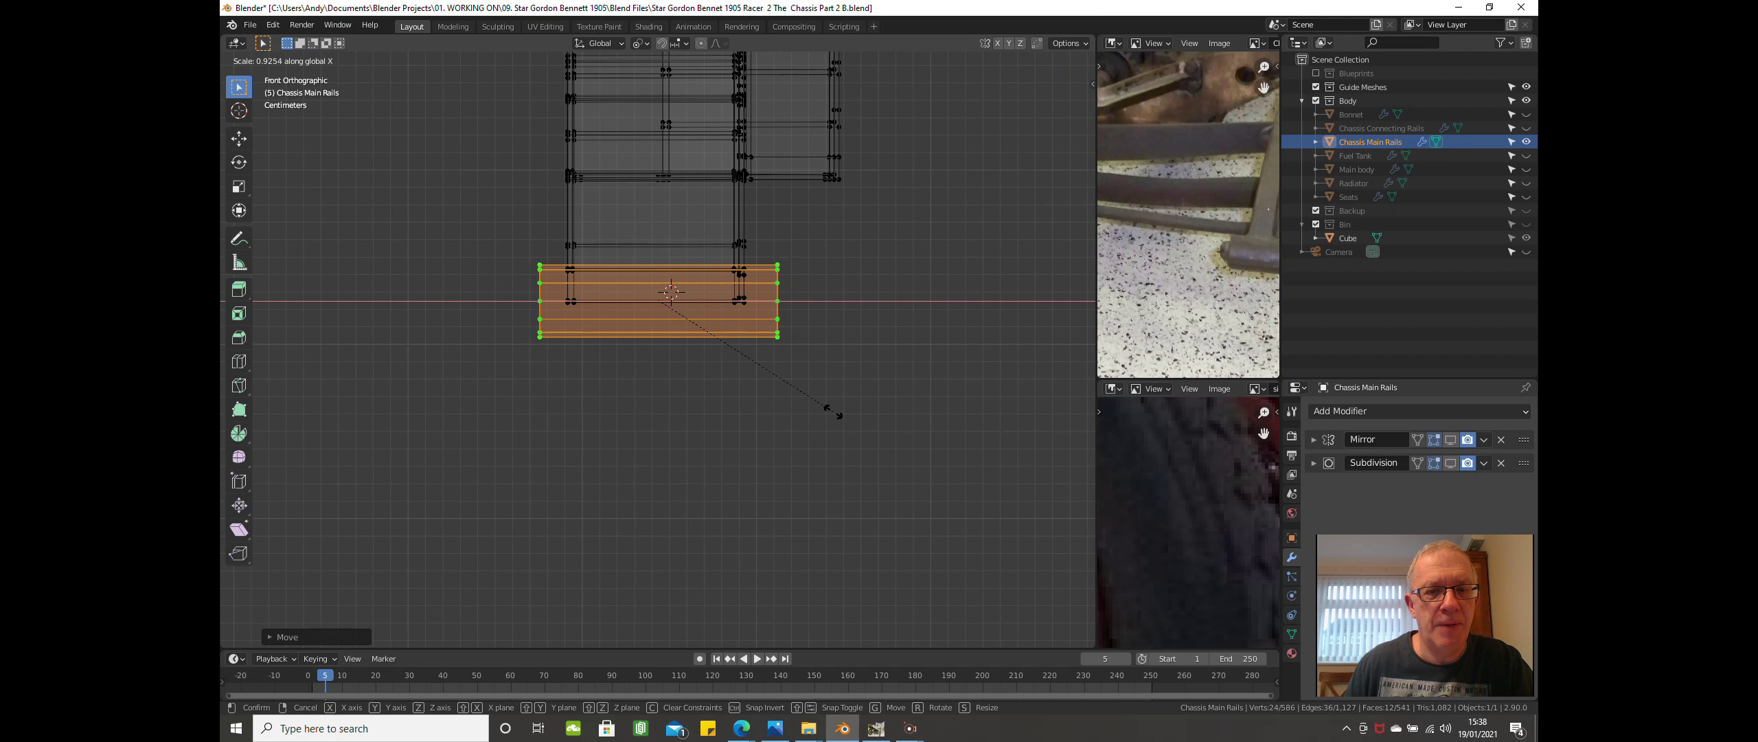
left_click(797, 390)
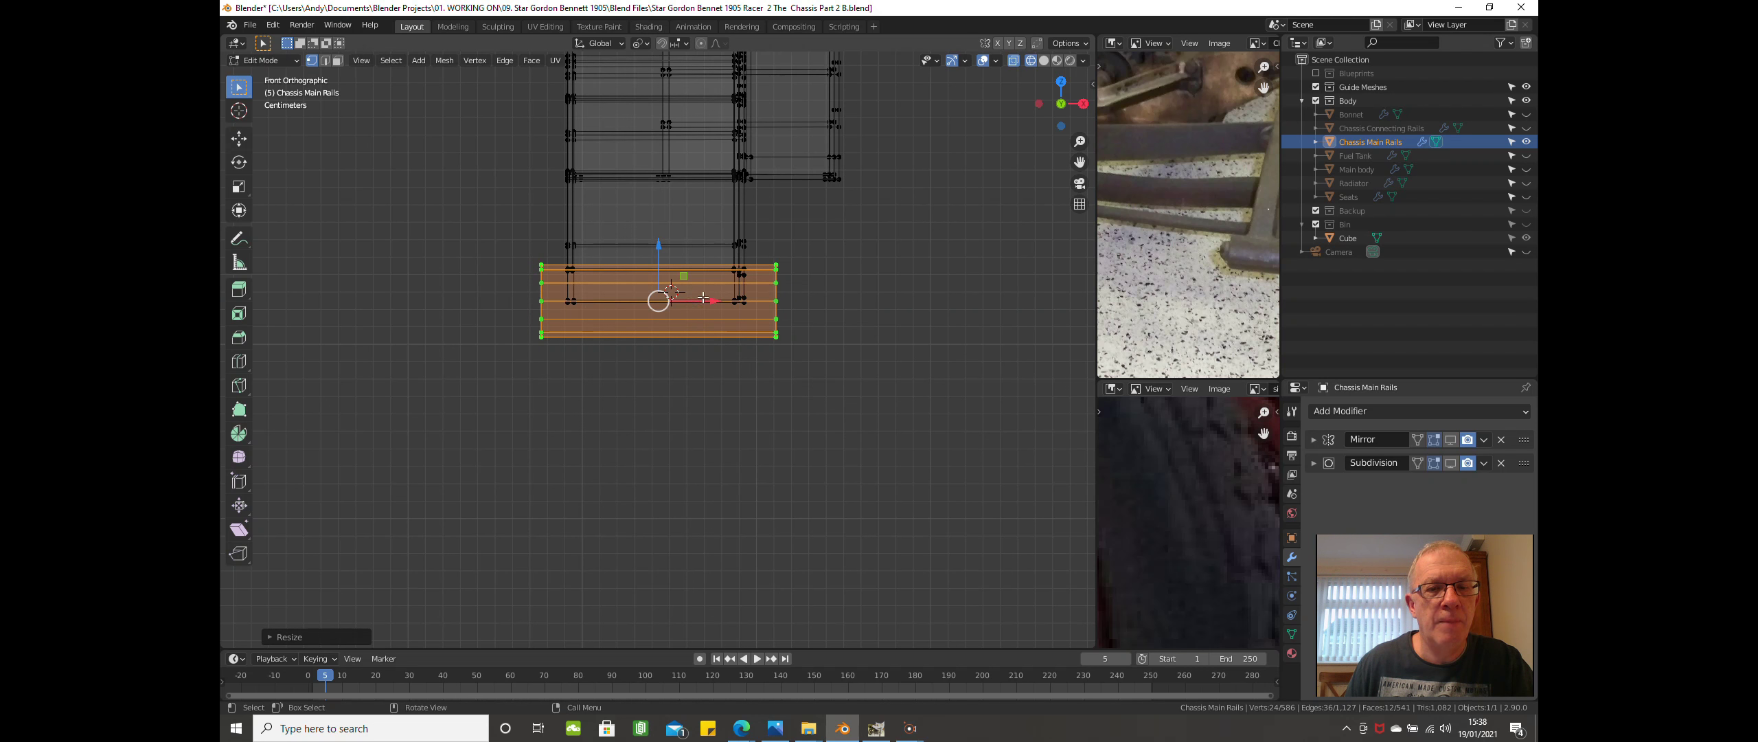
Nudge the tube further left for a total shift of about 0.0016 m along X.
left_click_drag(705, 300, 700, 300)
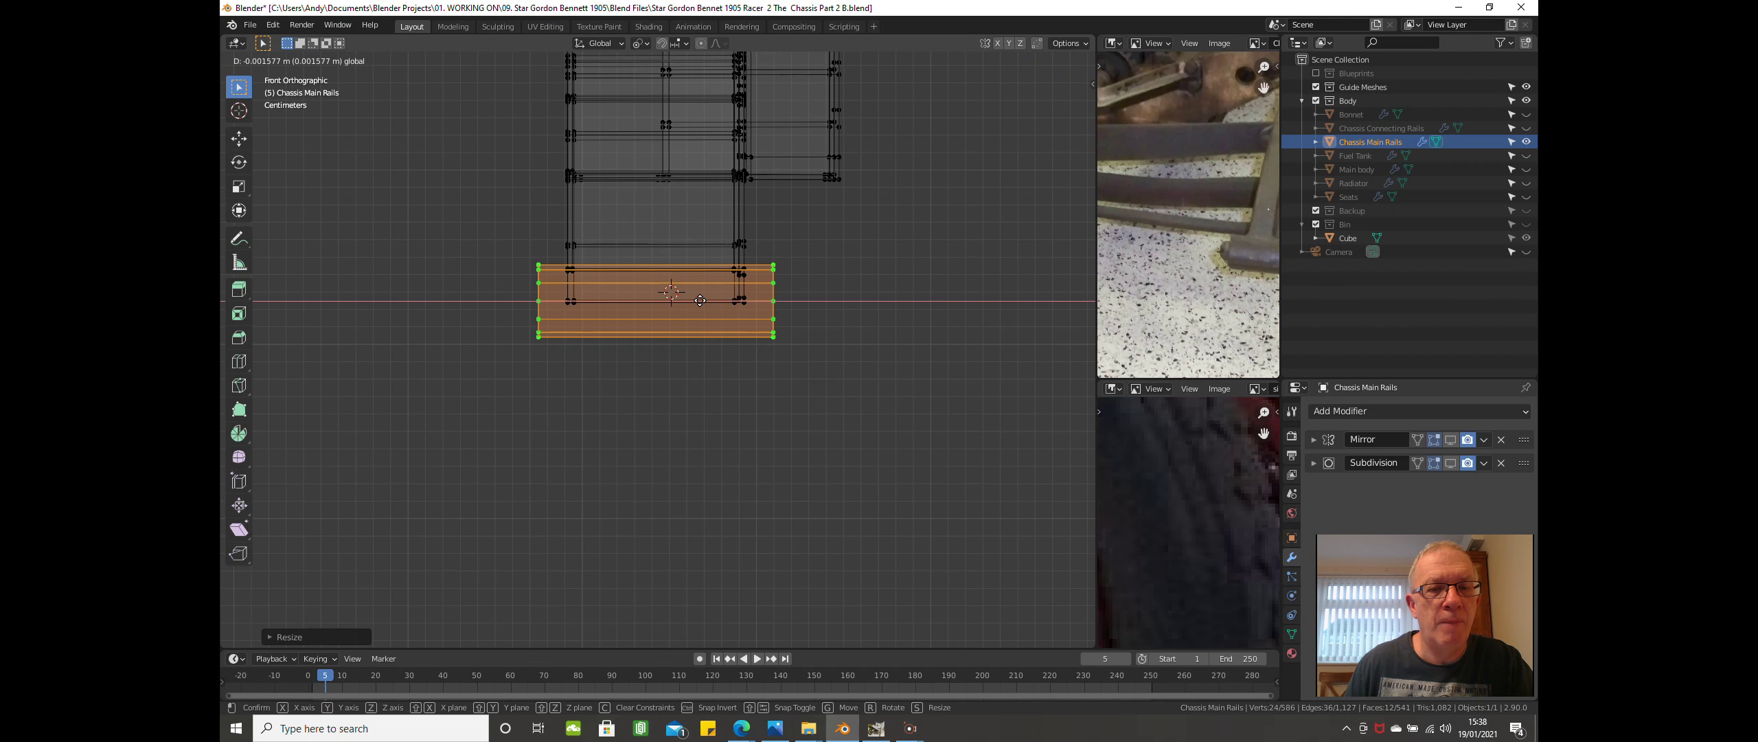
left_click(699, 300)
scroll(700, 301, "down", 3)
middle_click_drag(701, 302, 767, 432)
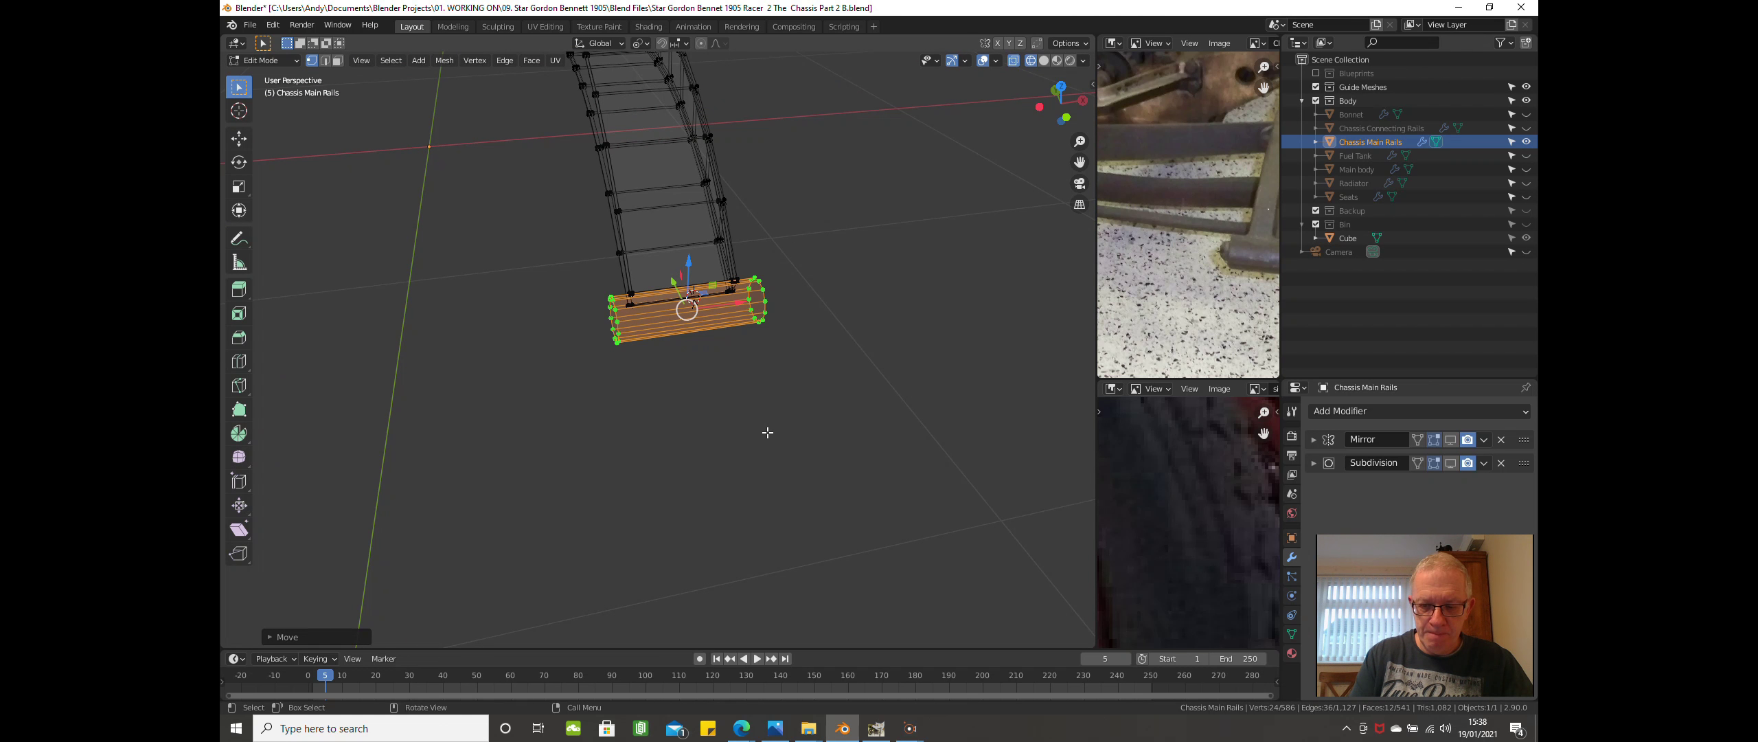
In front view, add two edge loops across the tube, one near each end.
key("KP_1")
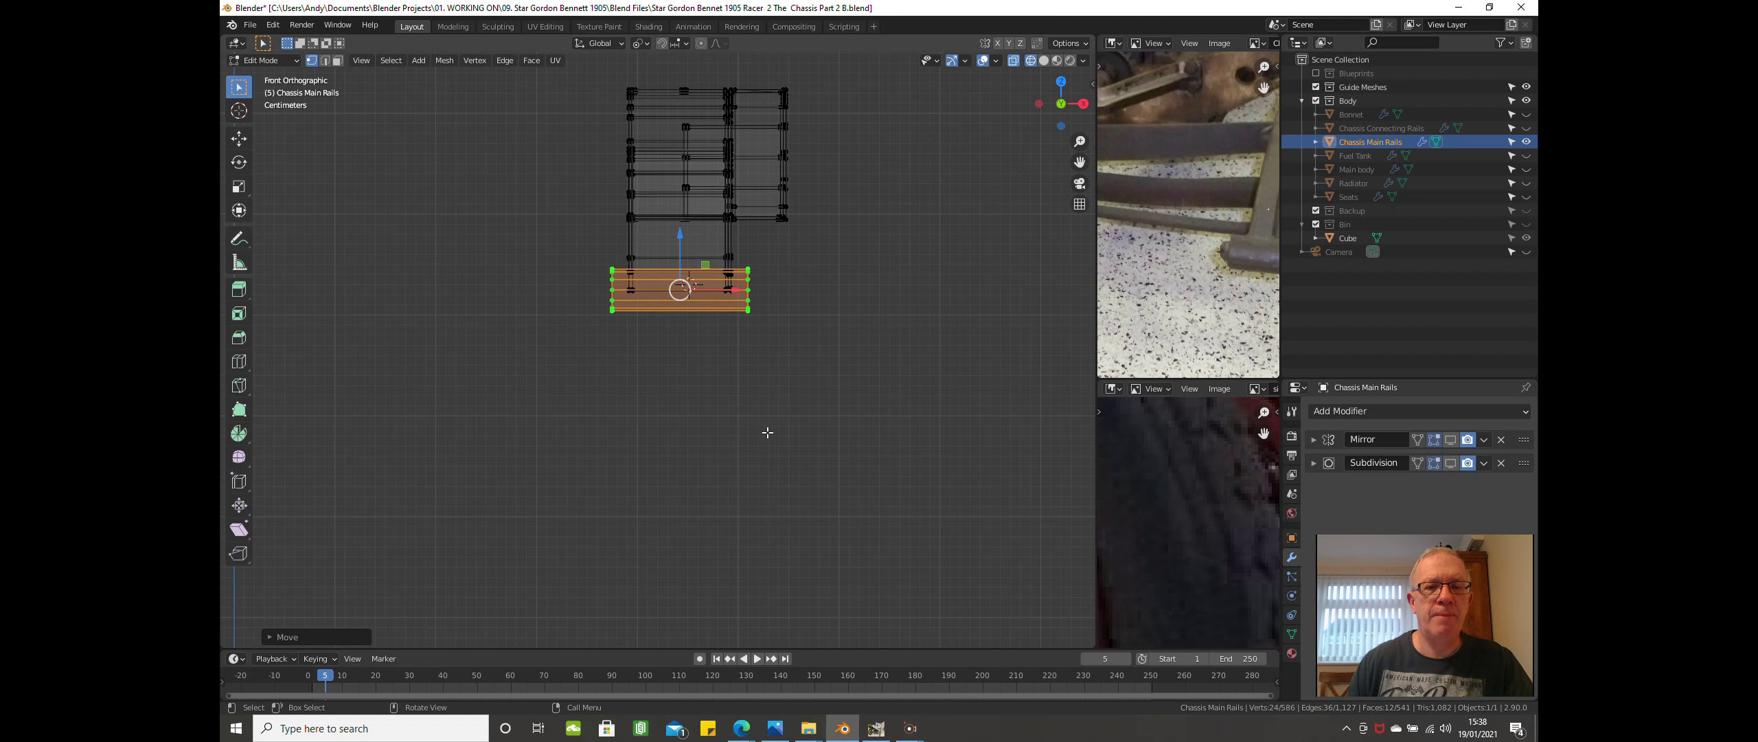
scroll(767, 432, "up", 3)
scroll(710, 357, "up", 1)
middle_click_drag(694, 333, 714, 435, "shift")
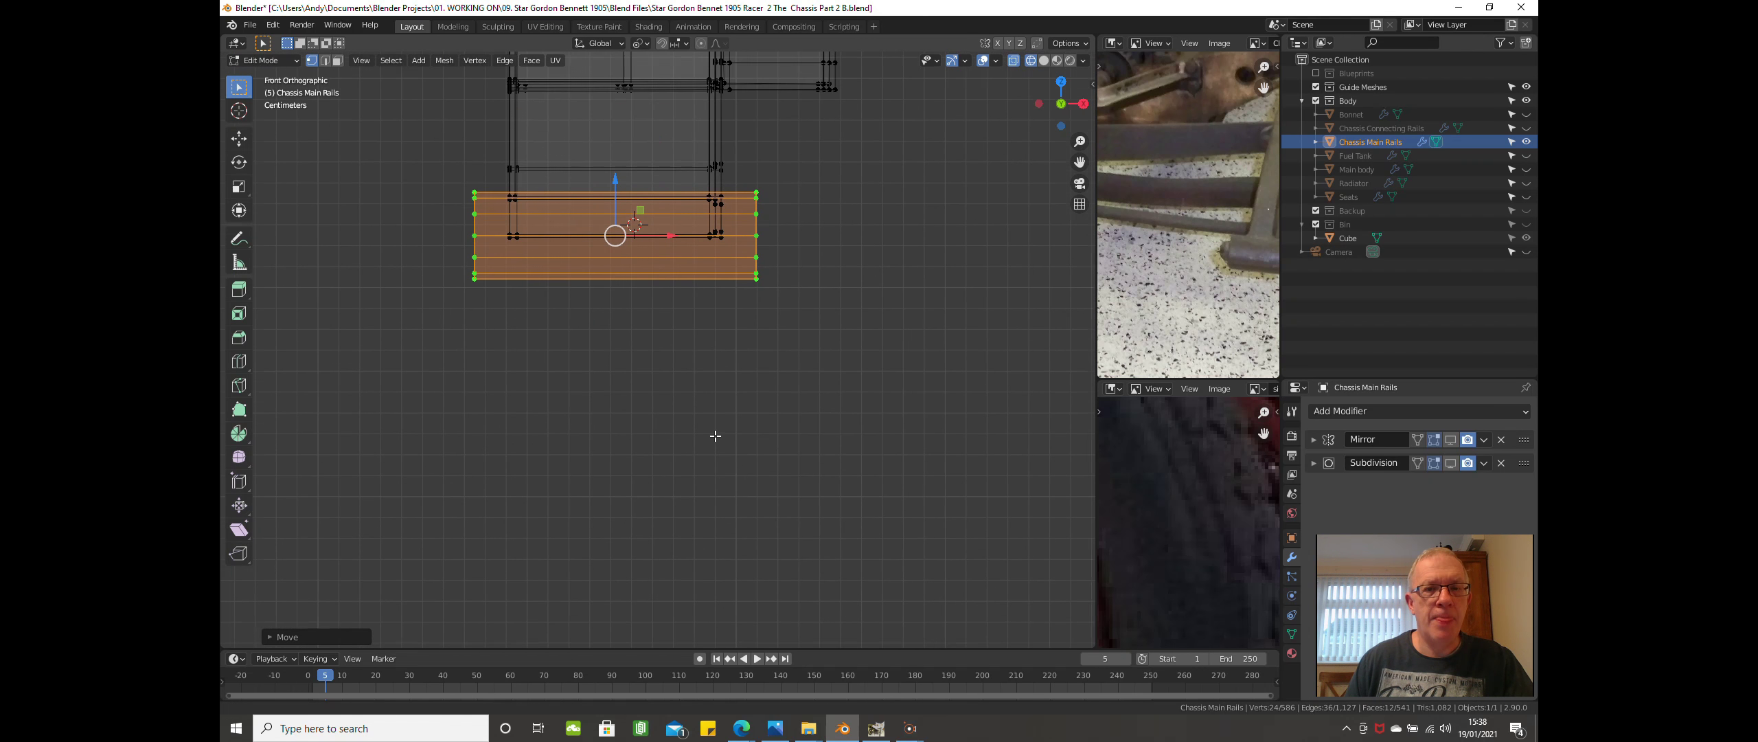
scroll(698, 447, "up", 1)
scroll(655, 408, "up", 1)
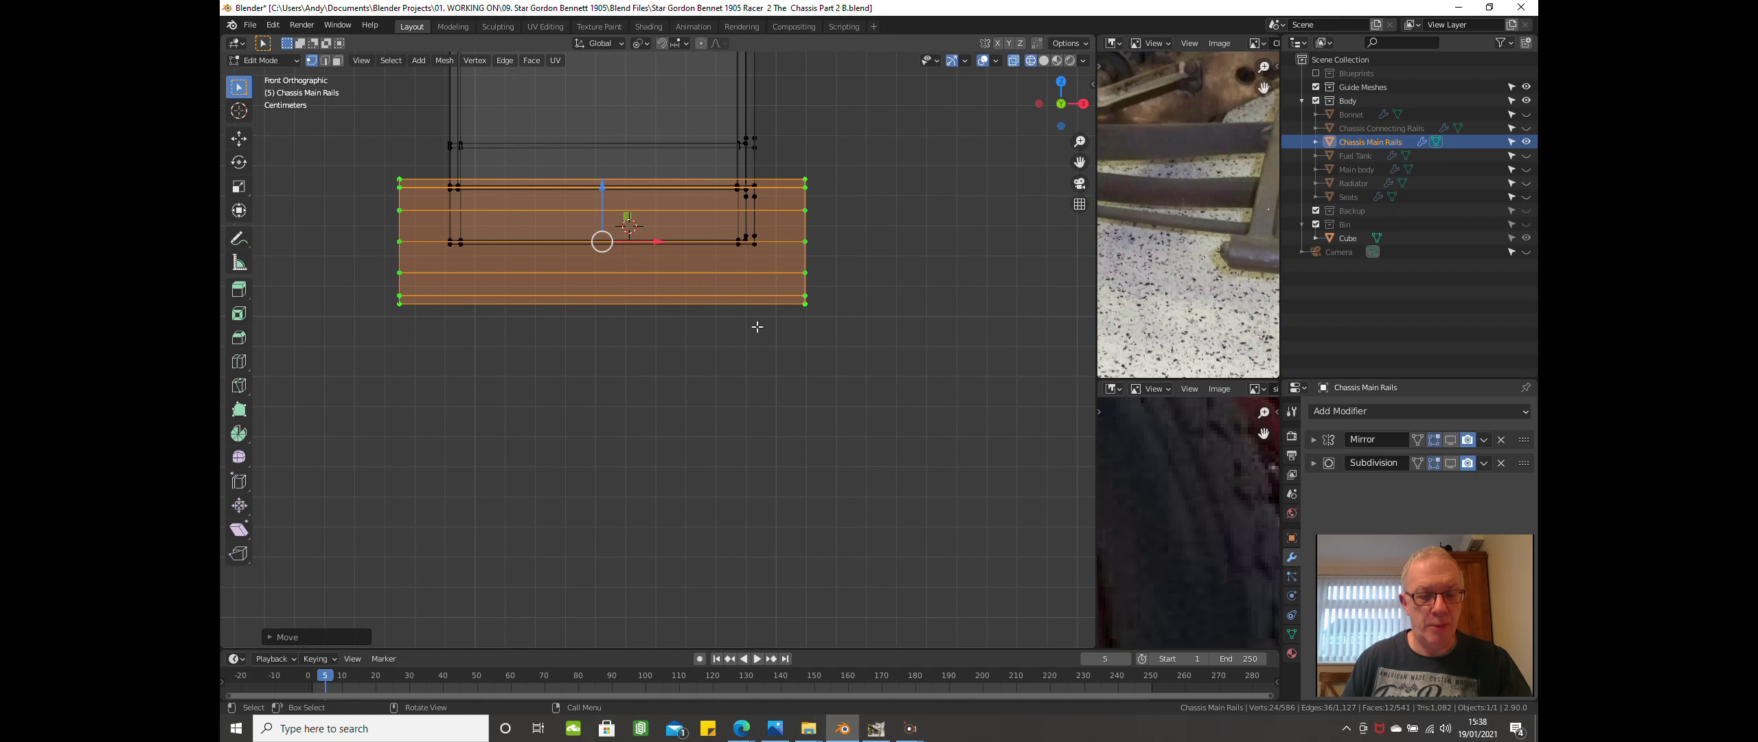
key("ctrl+r")
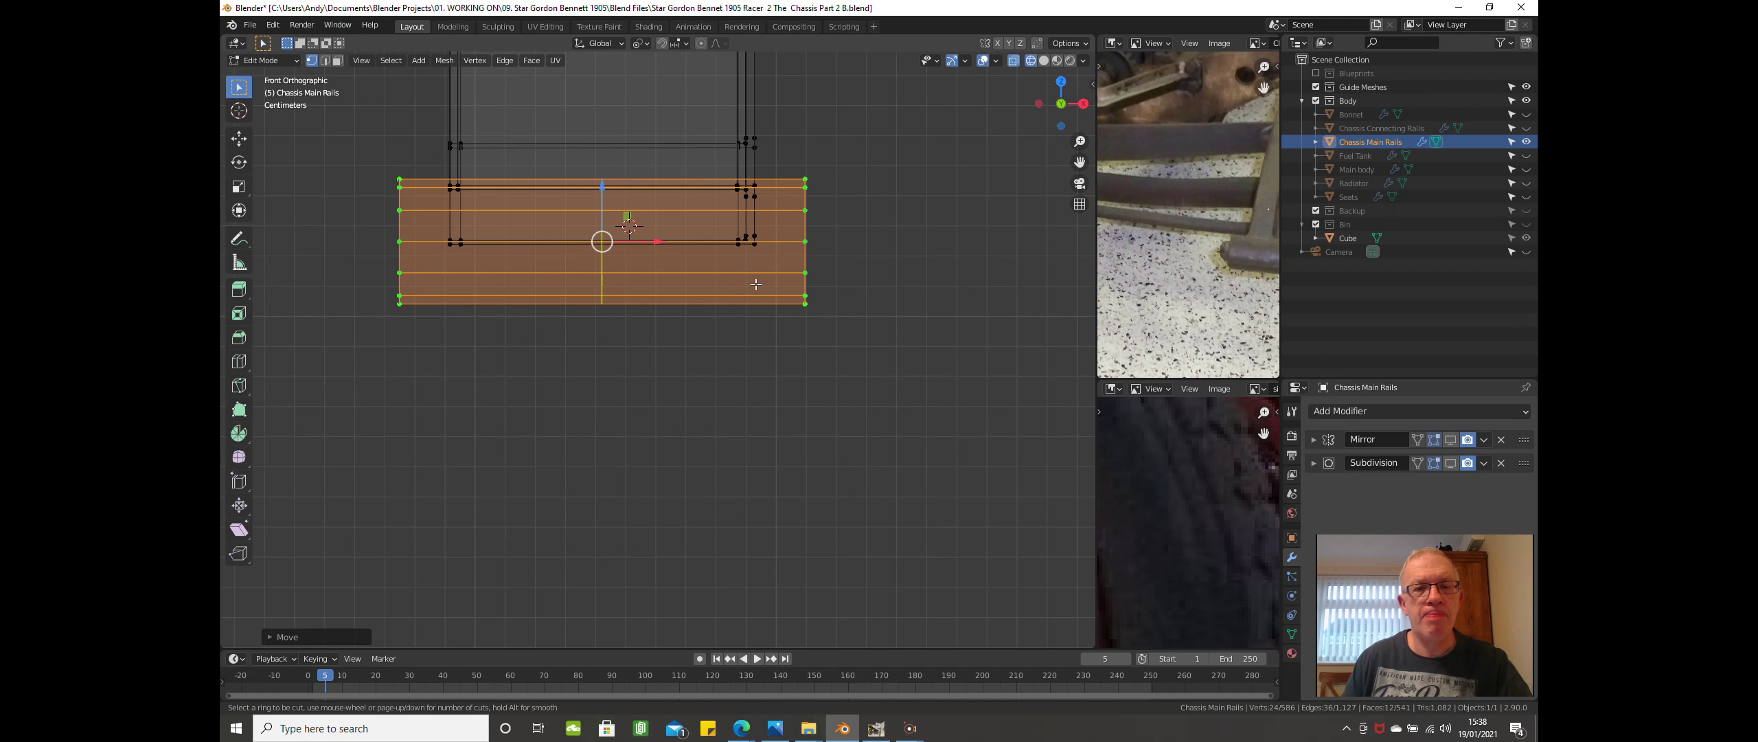
left_click(755, 284)
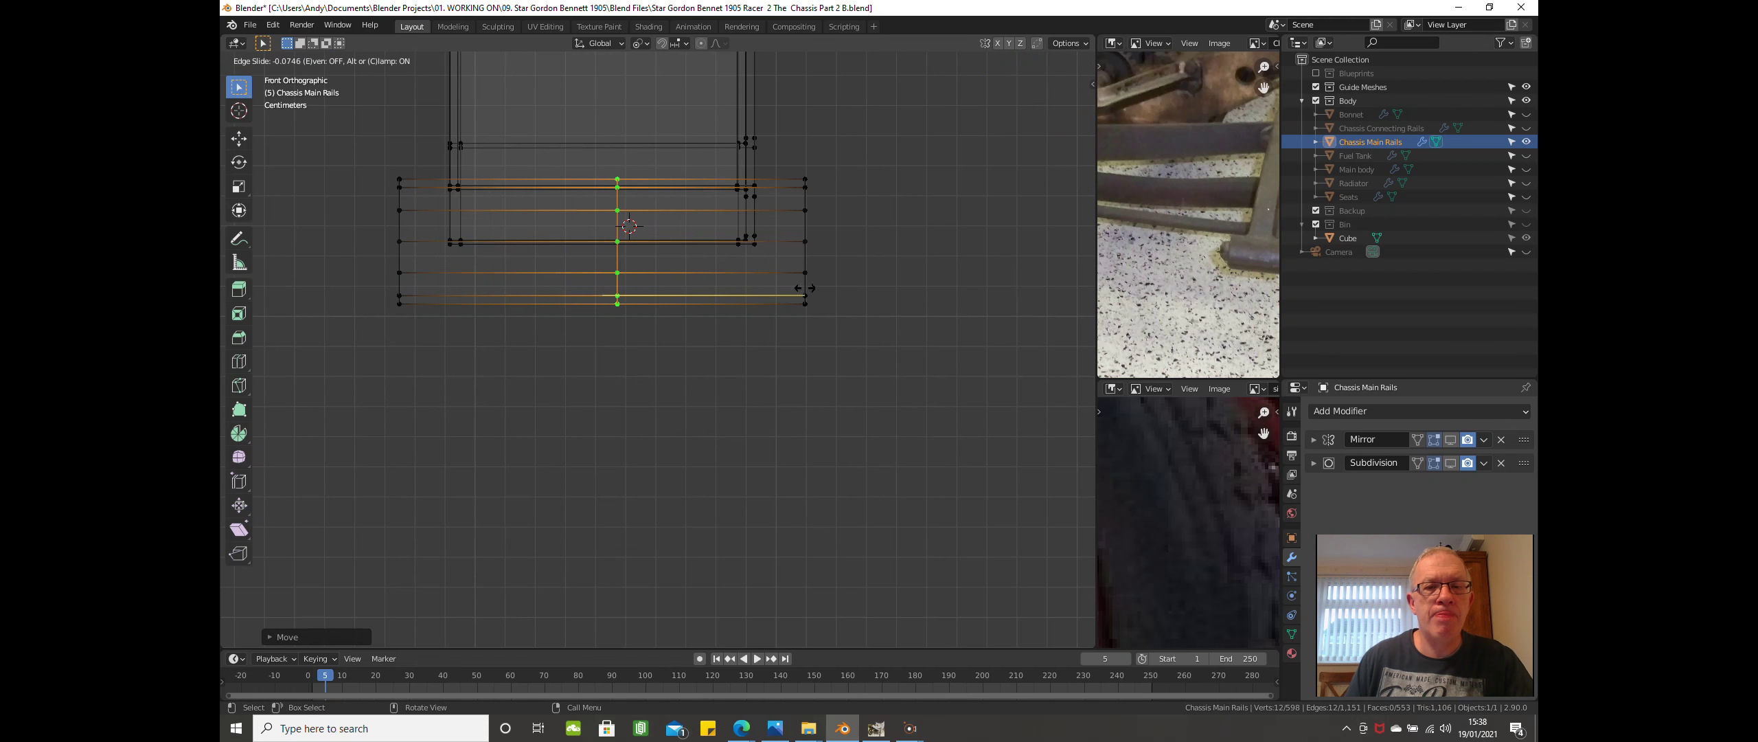
left_click(908, 274)
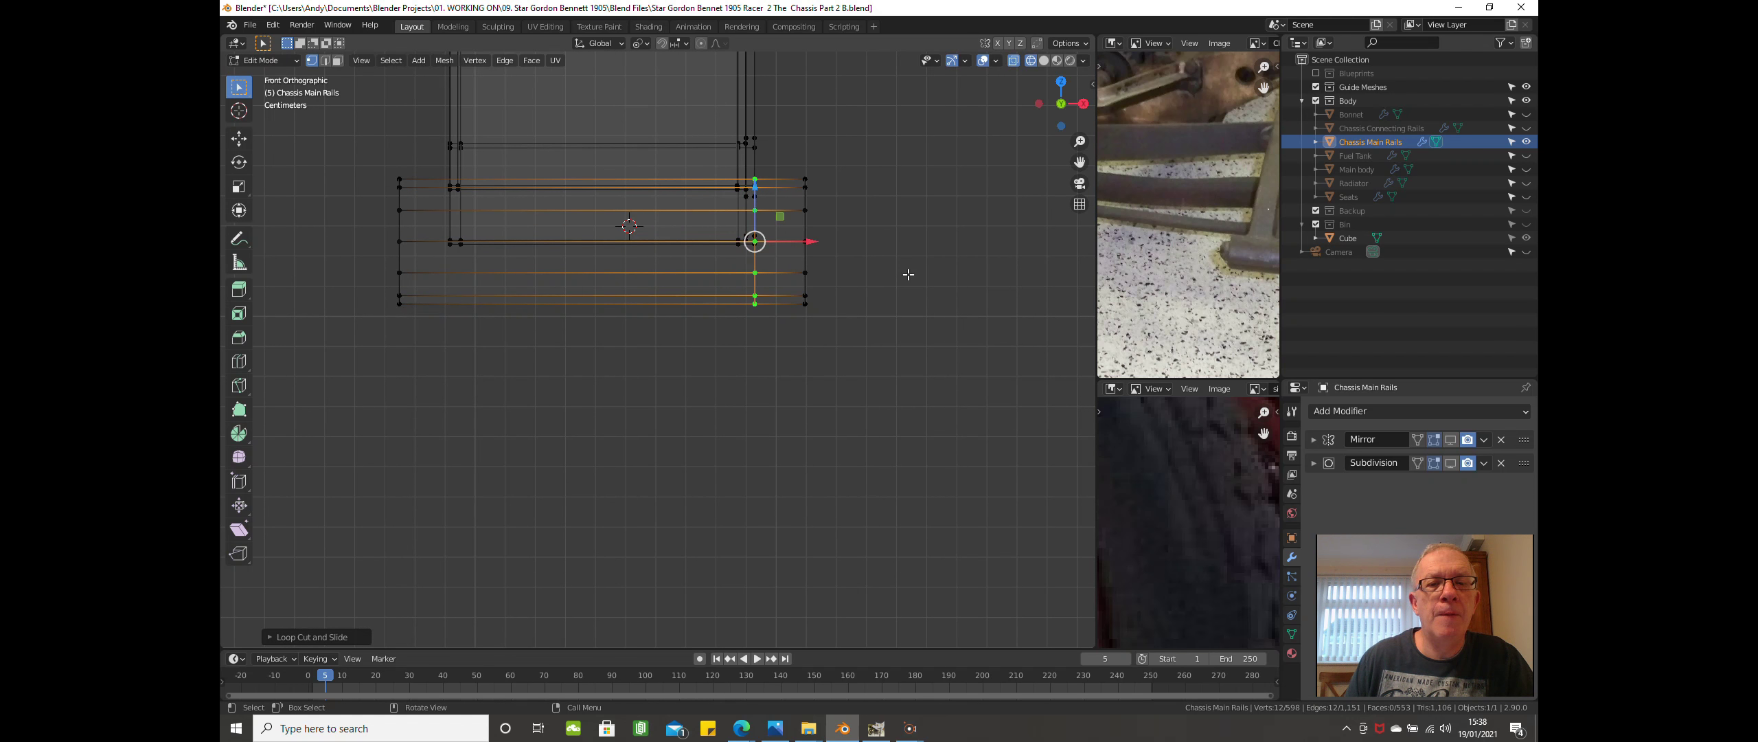
key("ctrl+r")
left_click(445, 303)
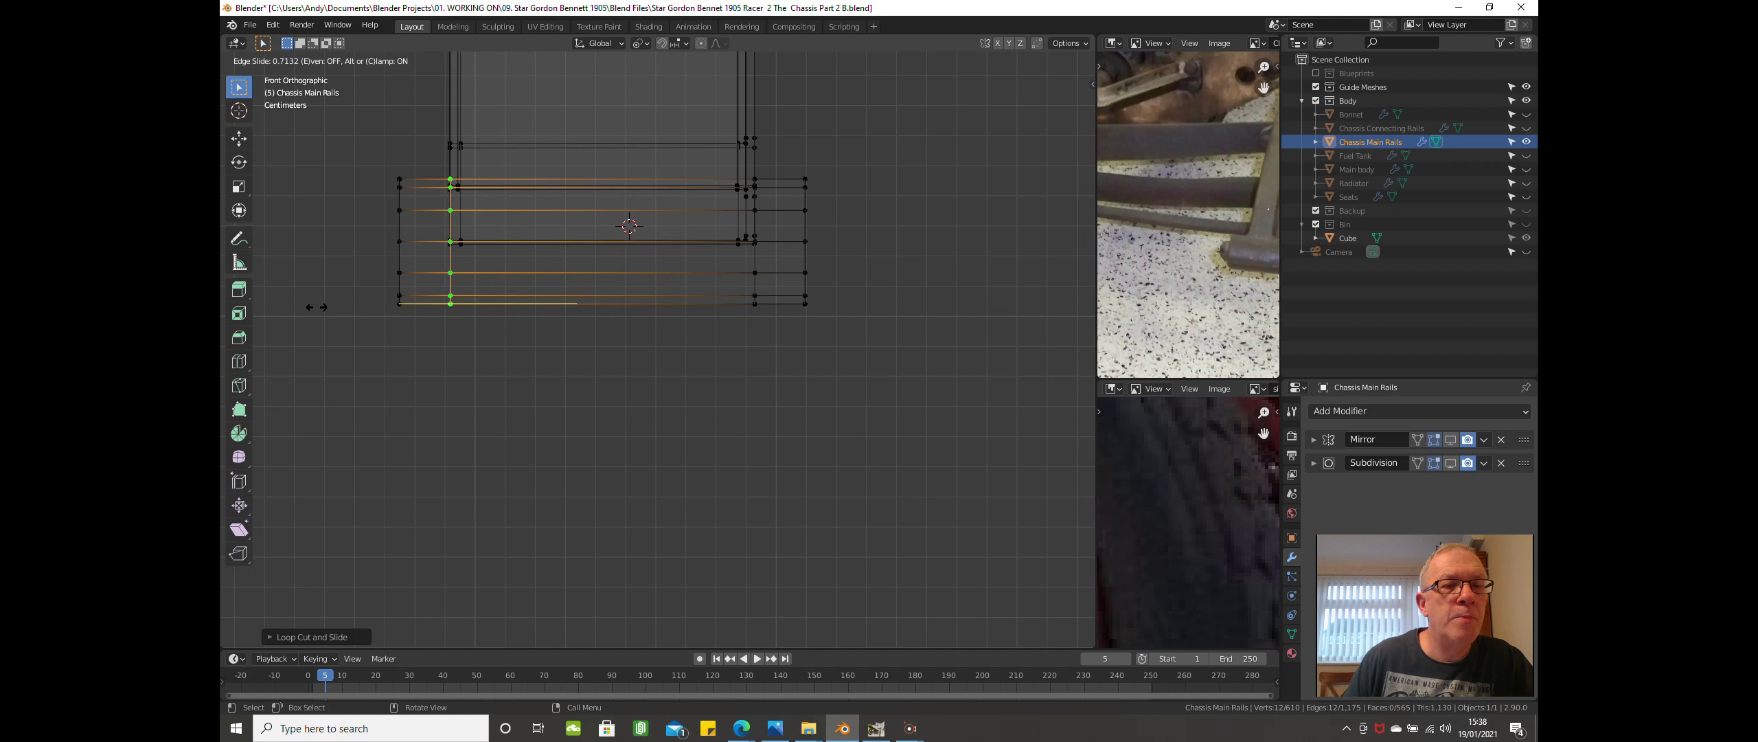
left_click(316, 307)
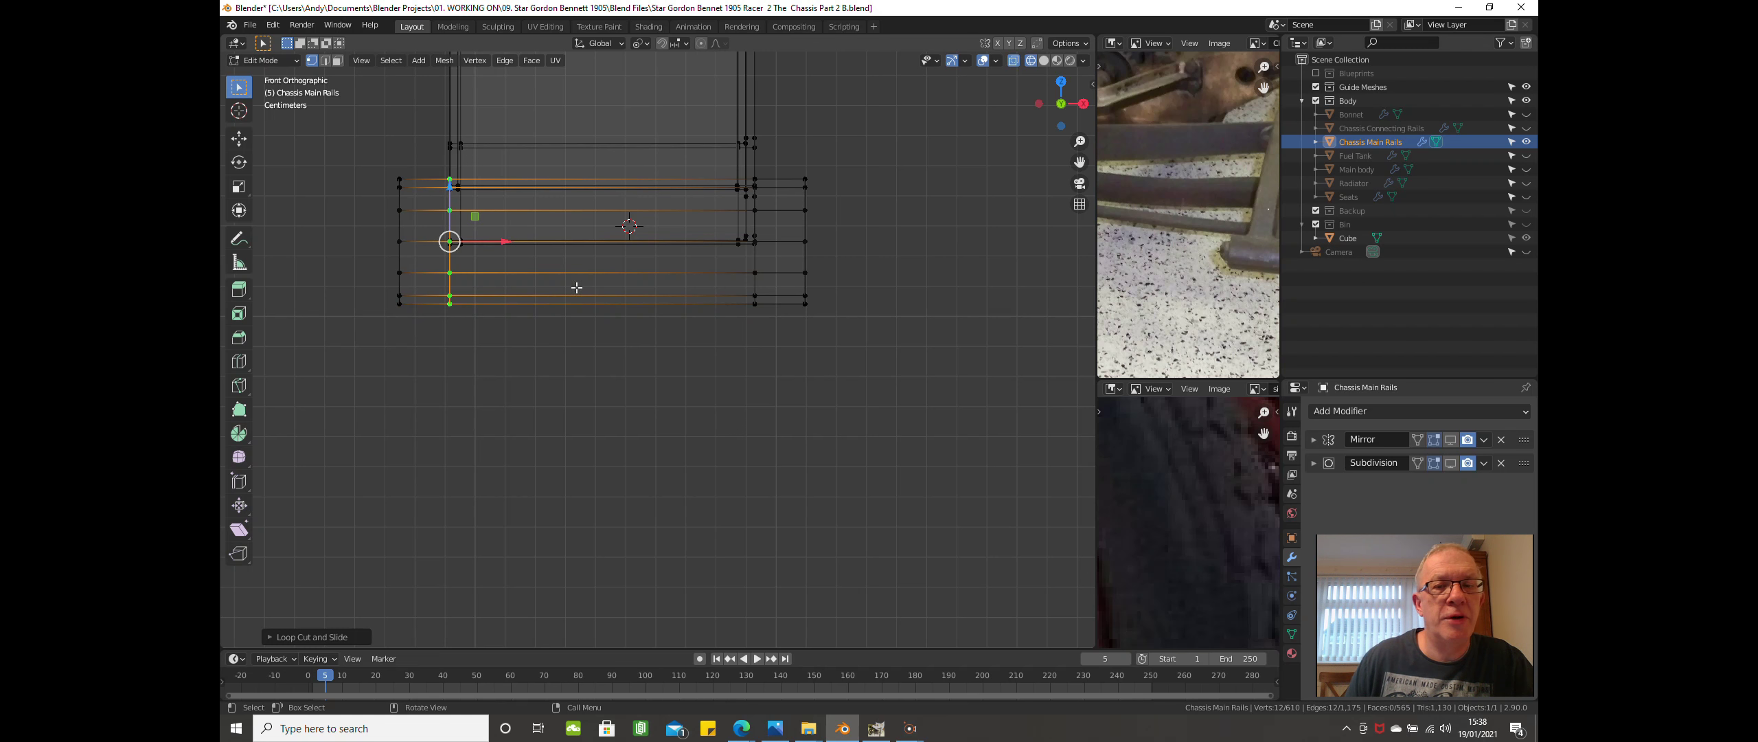
Add two more edge loops close to the right and left ends of the tube.
key("ctrl+r")
left_click(783, 265)
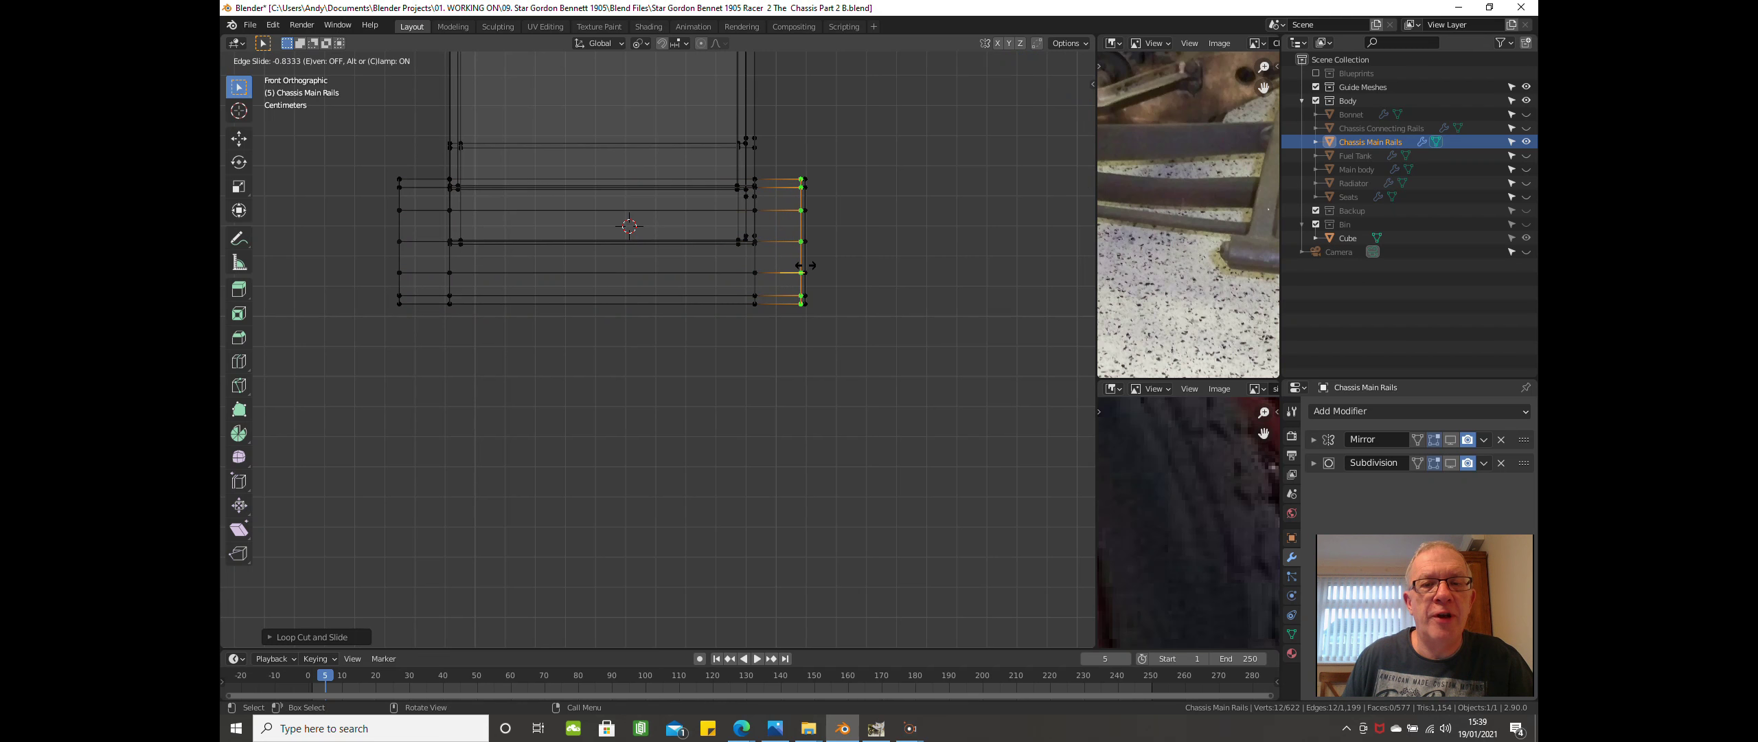
left_click(756, 280)
key("ctrl+r")
left_click(414, 289)
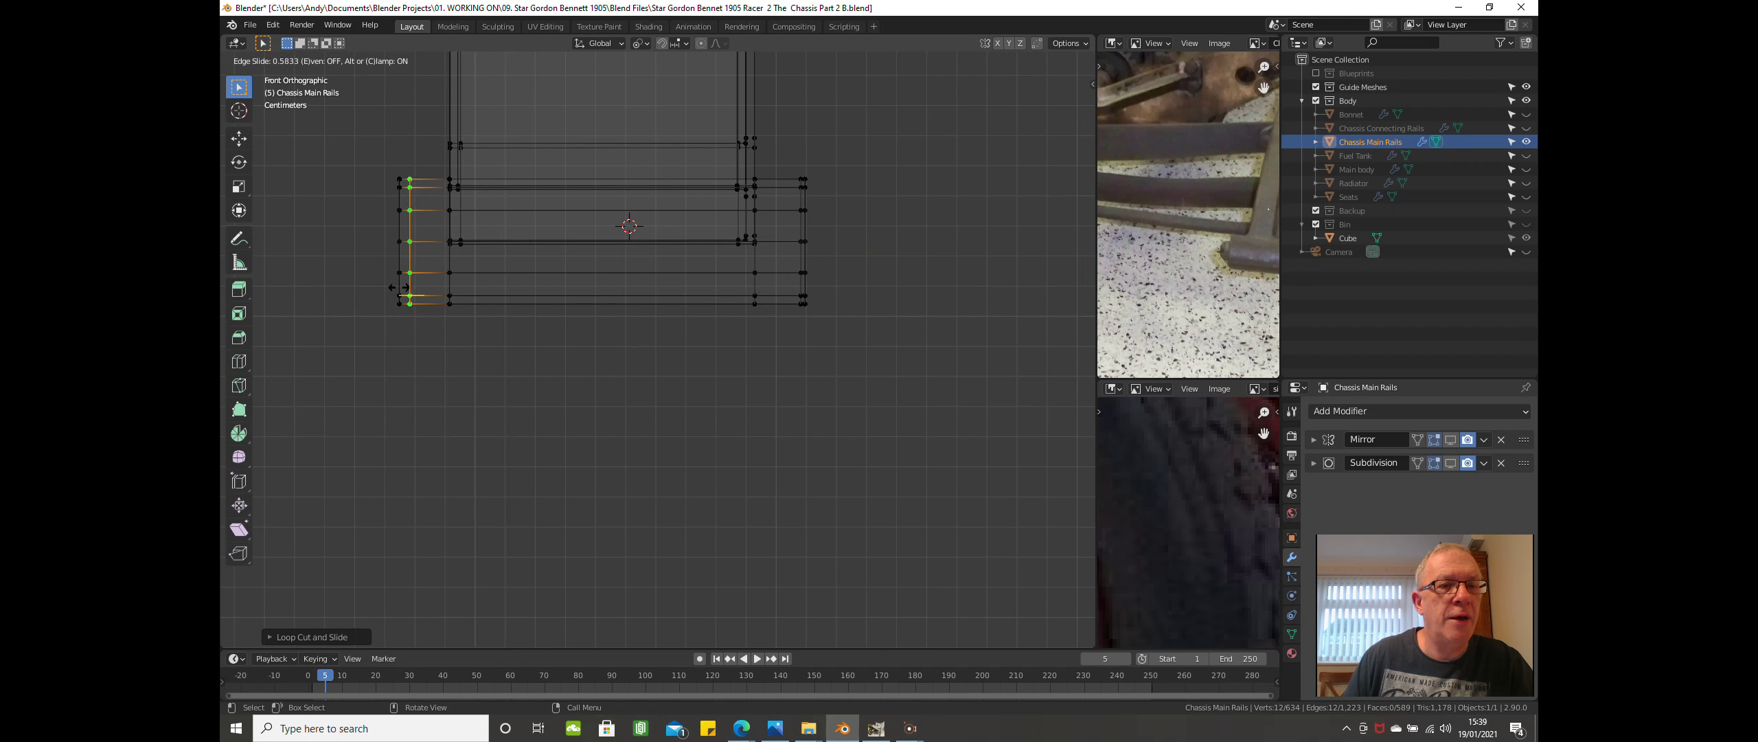
left_click(395, 283)
middle_click_drag(479, 337, 408, 365)
middle_click_drag(526, 365, 552, 334)
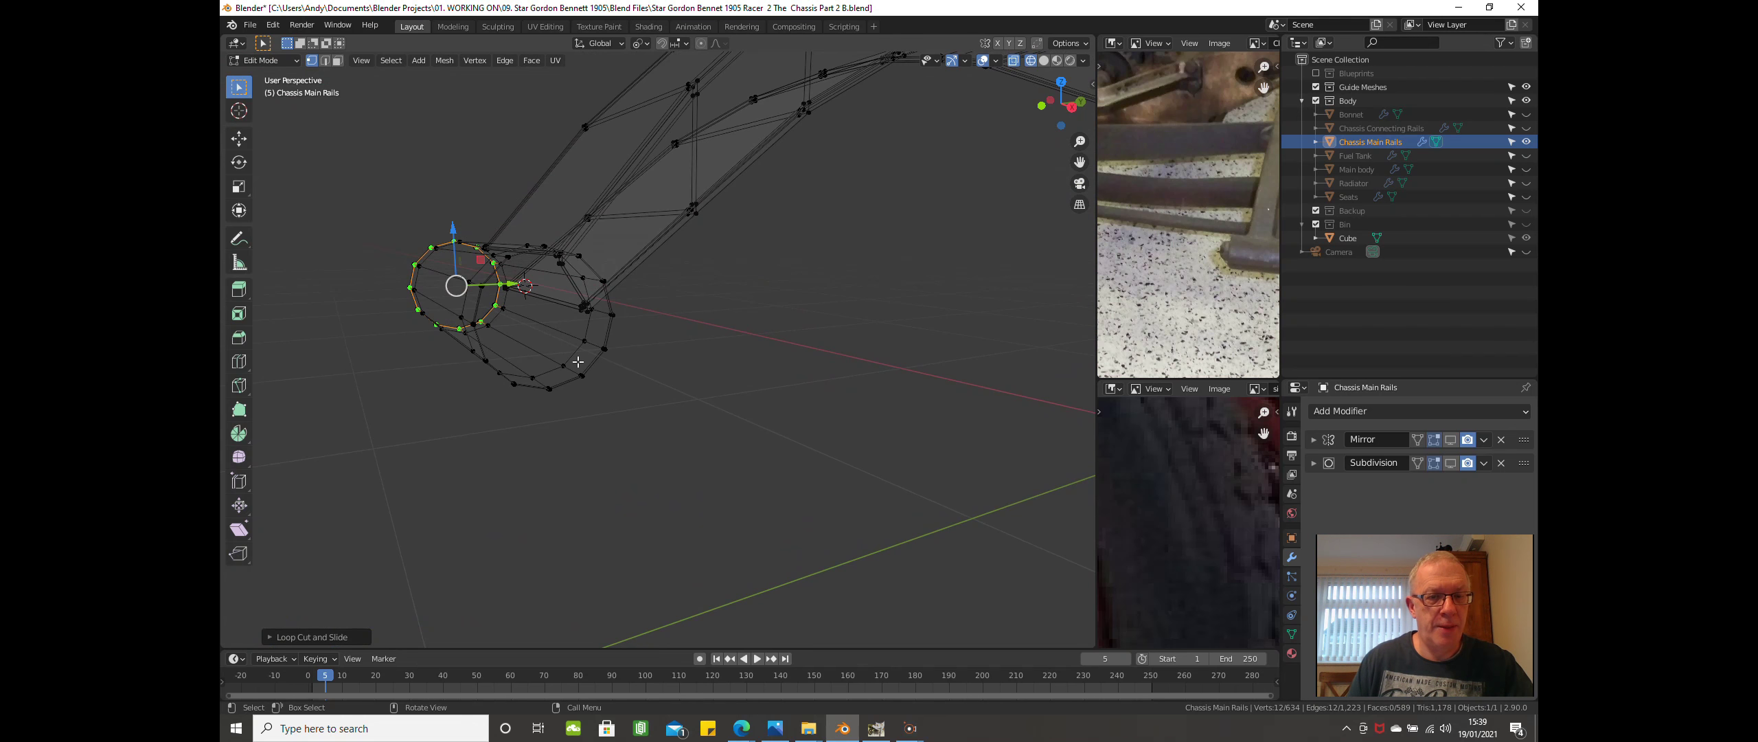
Select the whole tube mesh with L and check it against the rails.
key("l")
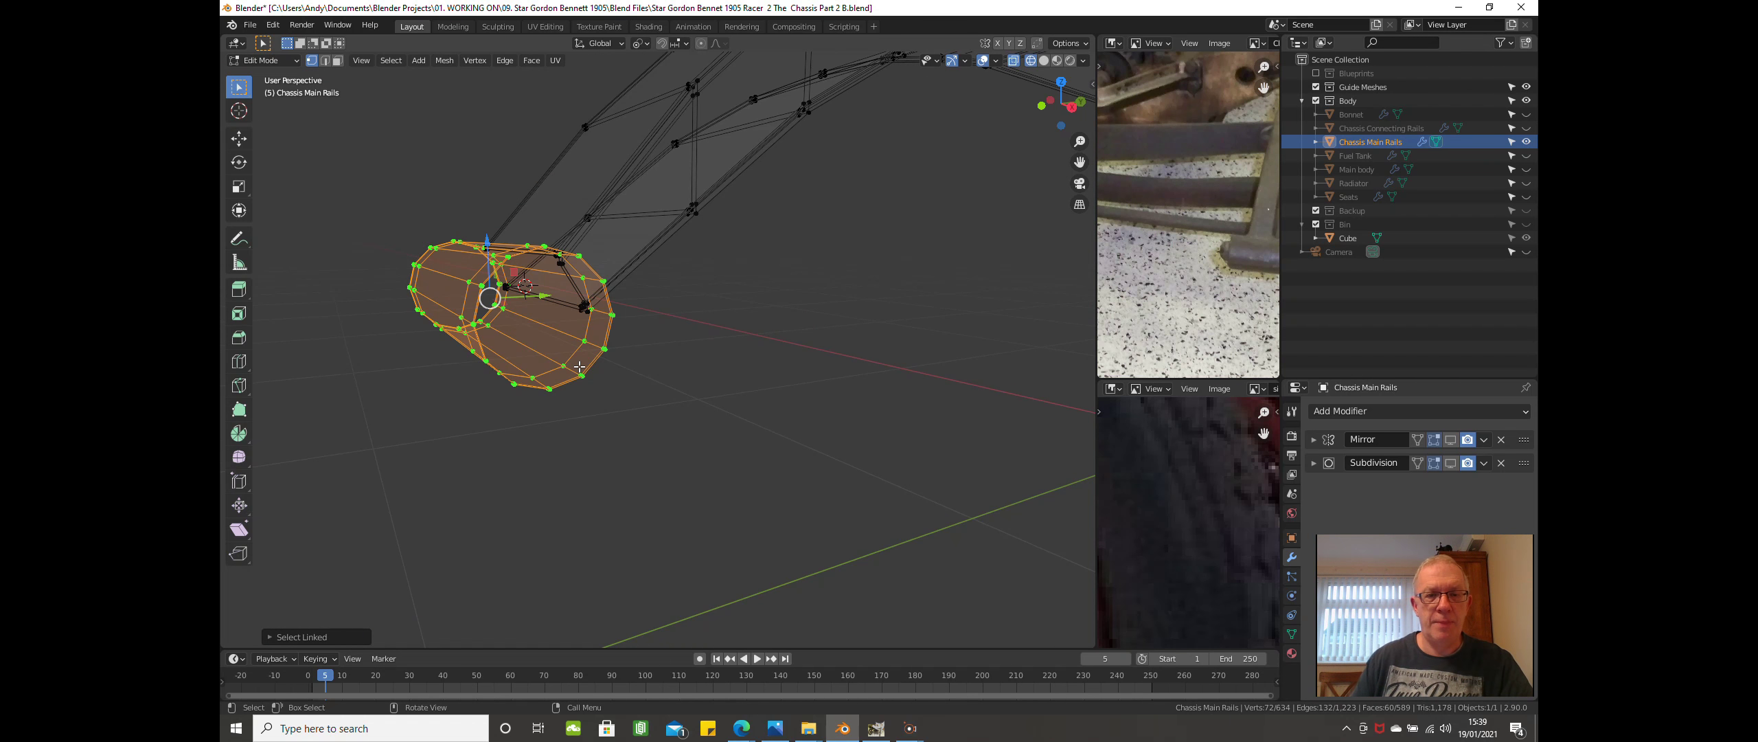
scroll(579, 367, "down", 3)
middle_click_drag(579, 367, 591, 426)
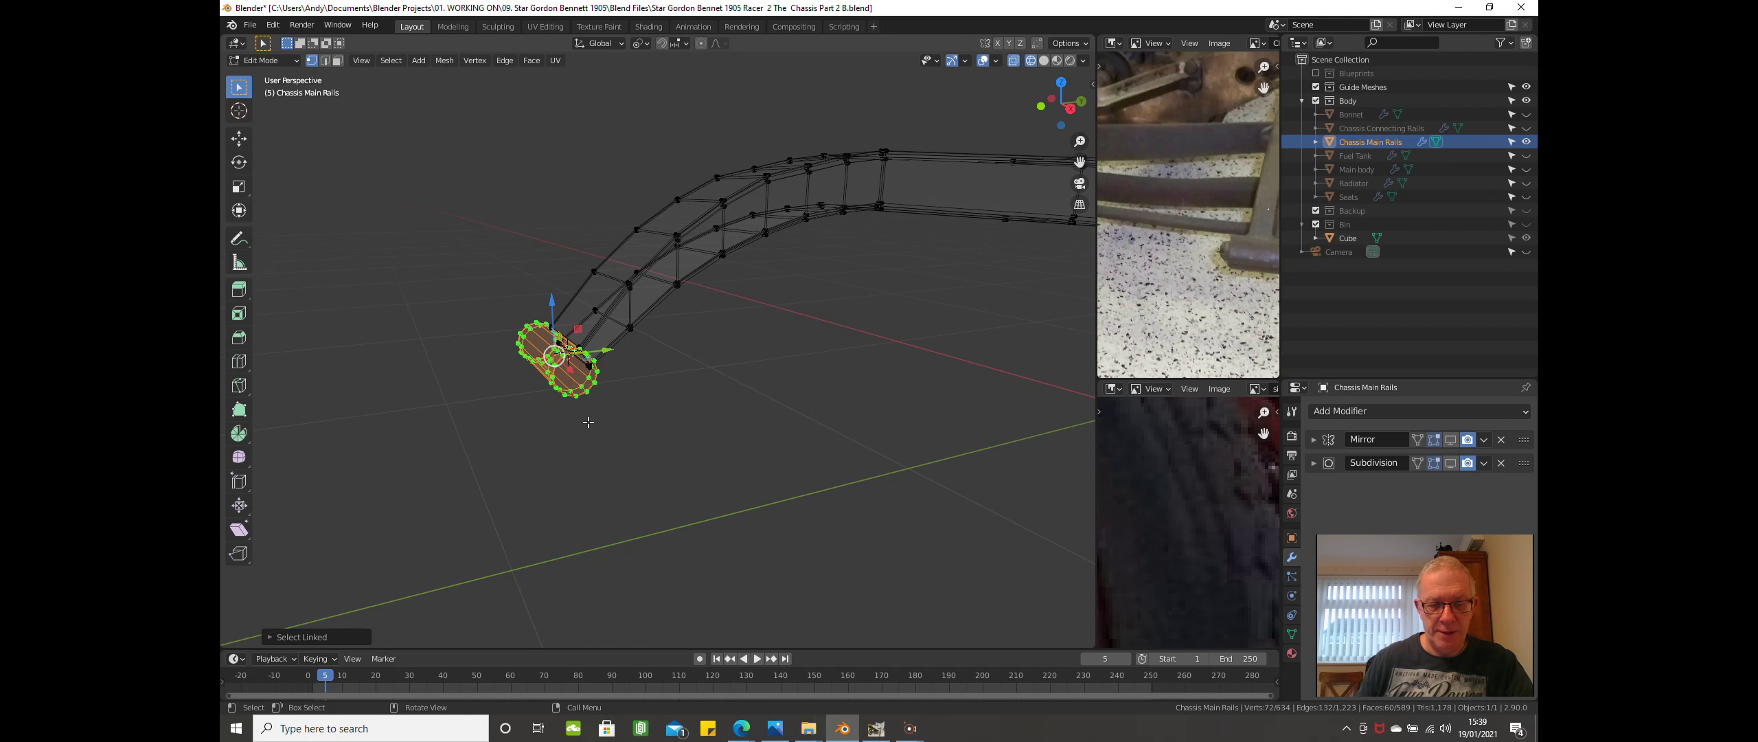
scroll(640, 377, "down", 1)
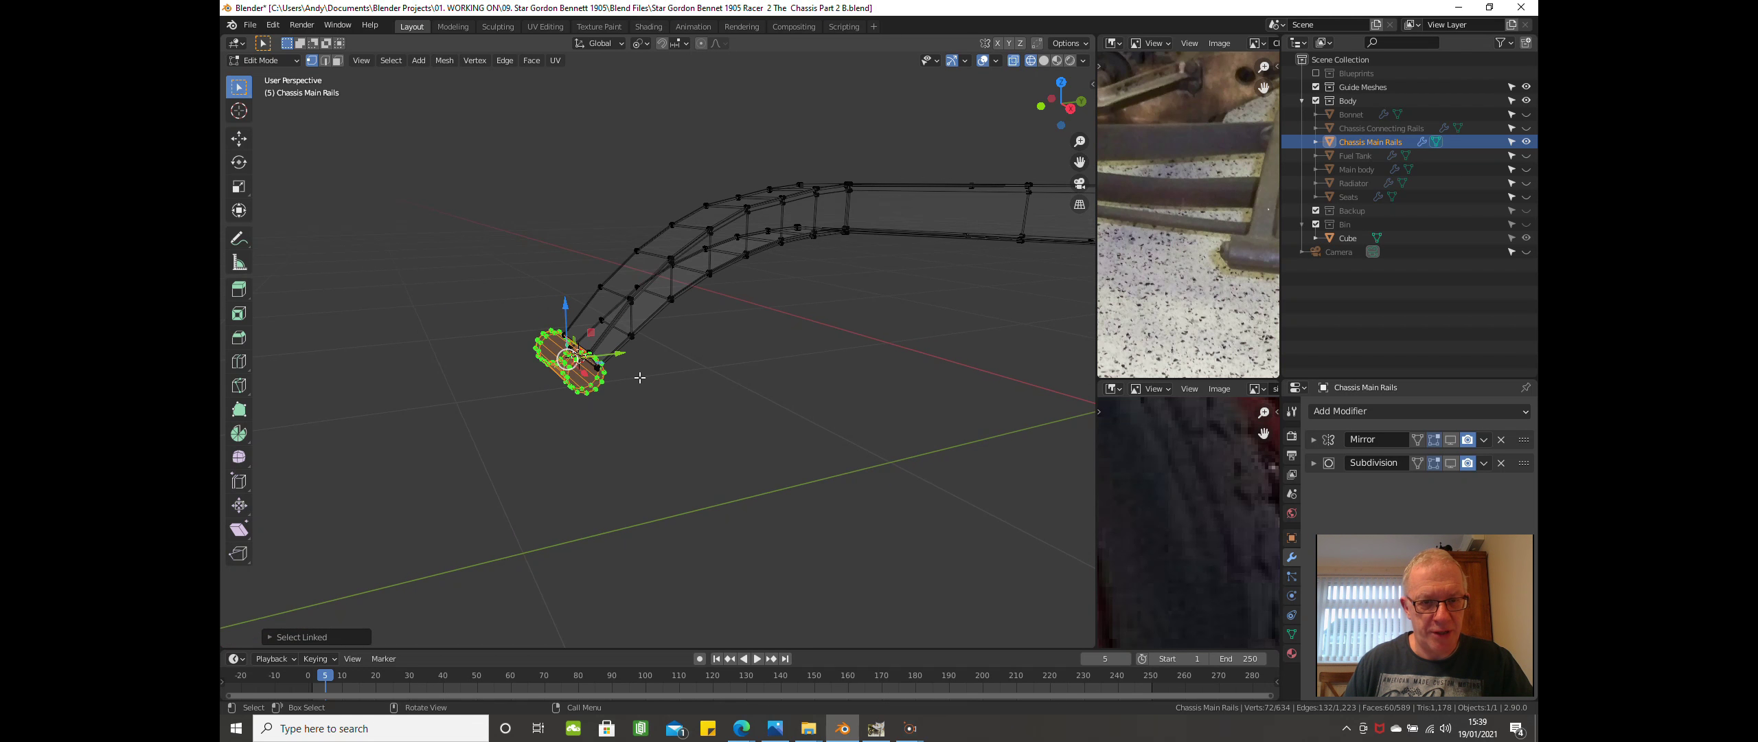
scroll(640, 376, "up", 2)
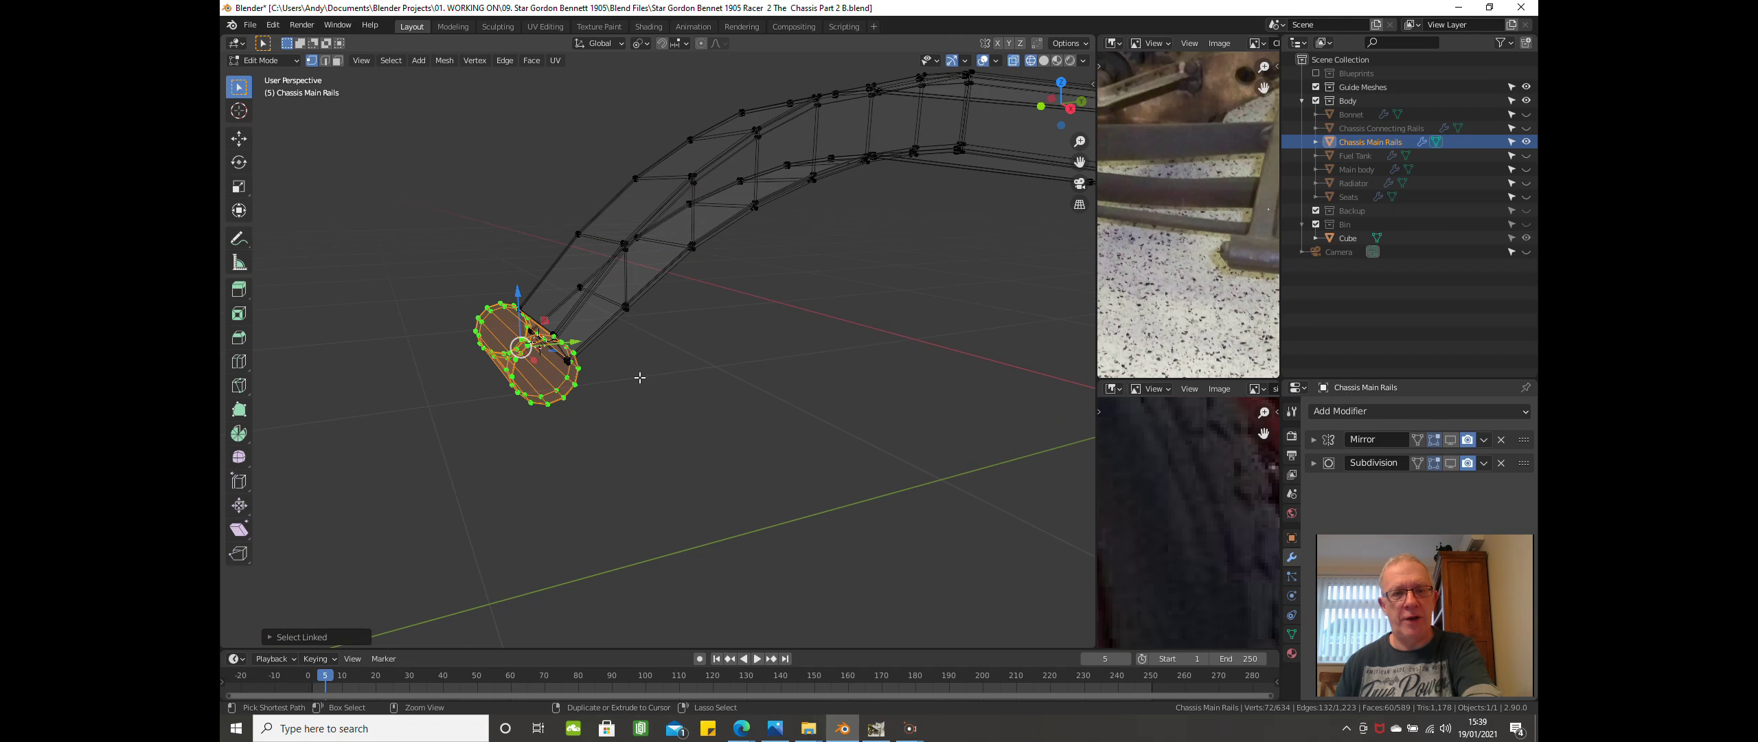
Hide everything except the end ring and view it end-on from the right.
key("ctrl+i")
key("h")
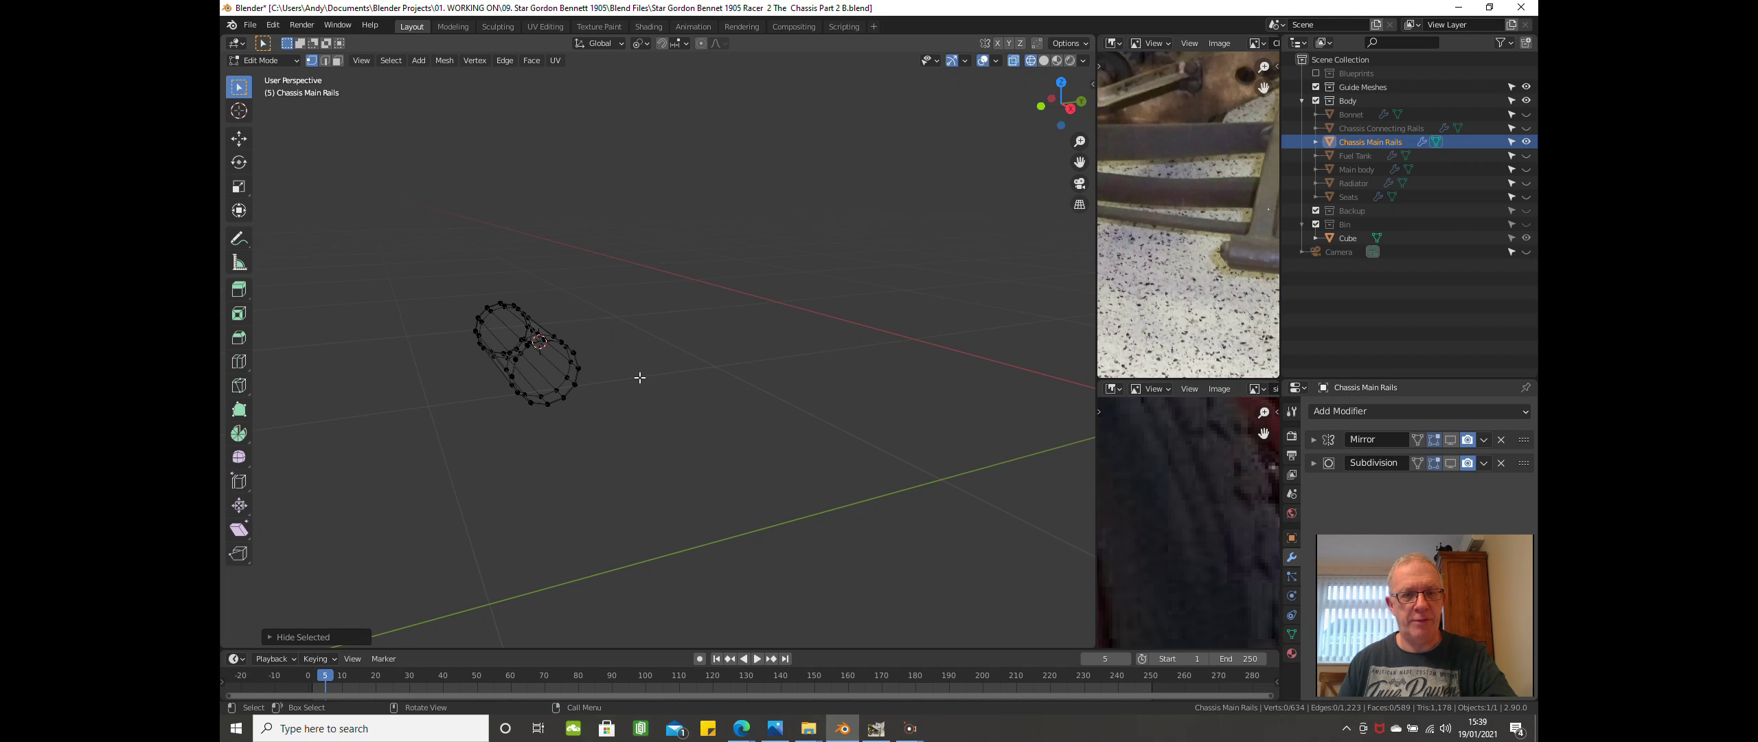
key("KP_3")
scroll(639, 377, "up", 4)
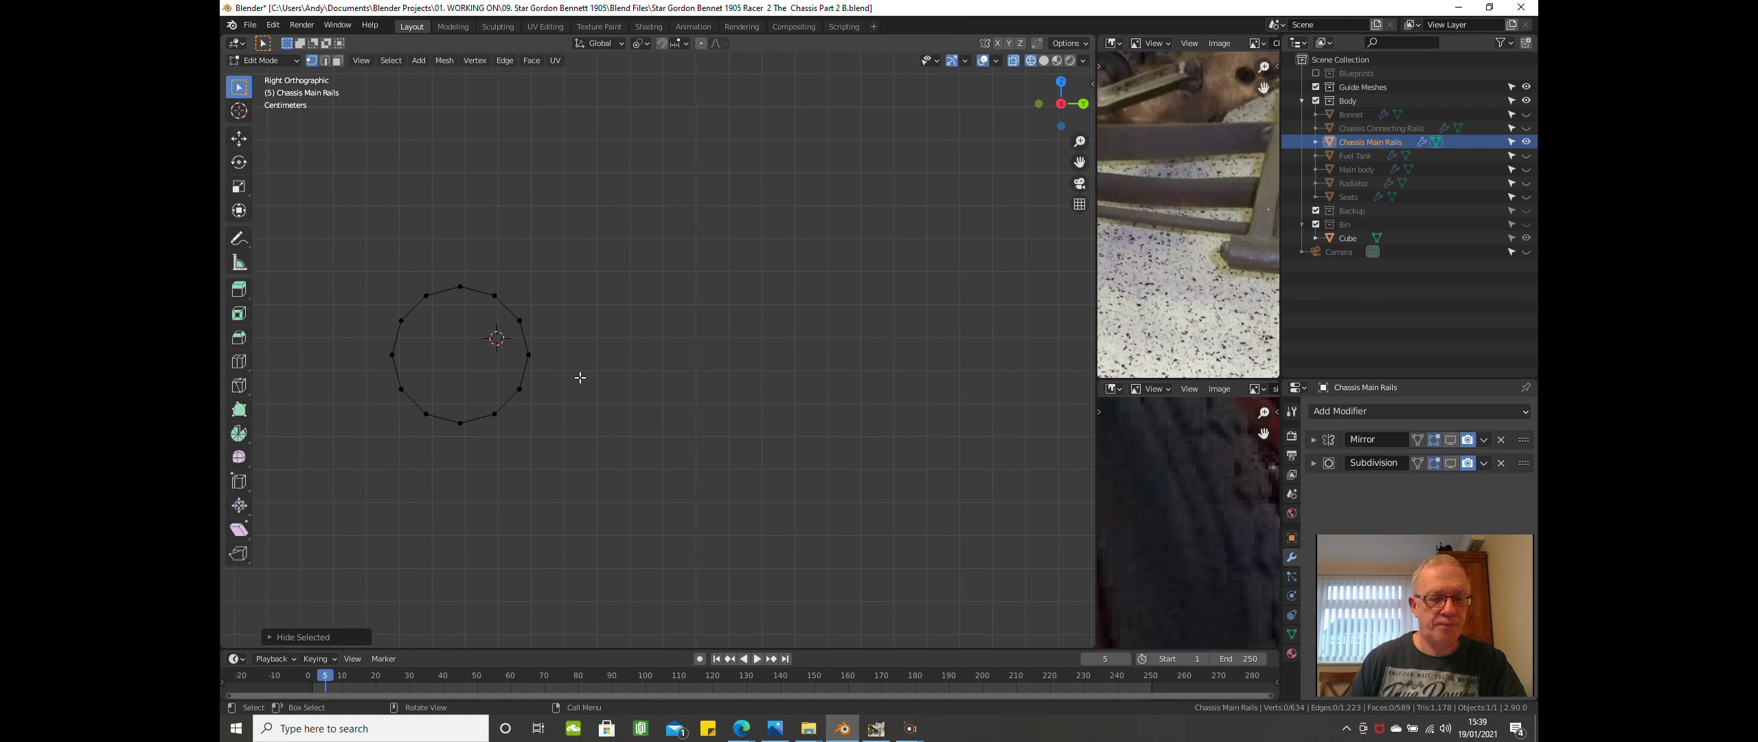
middle_click_drag(628, 369, 812, 358, "shift")
Extrude the ring's faces in place and scale the copy to about 0.7 as an inner ring.
key("a")
scroll(731, 339, "up", 3)
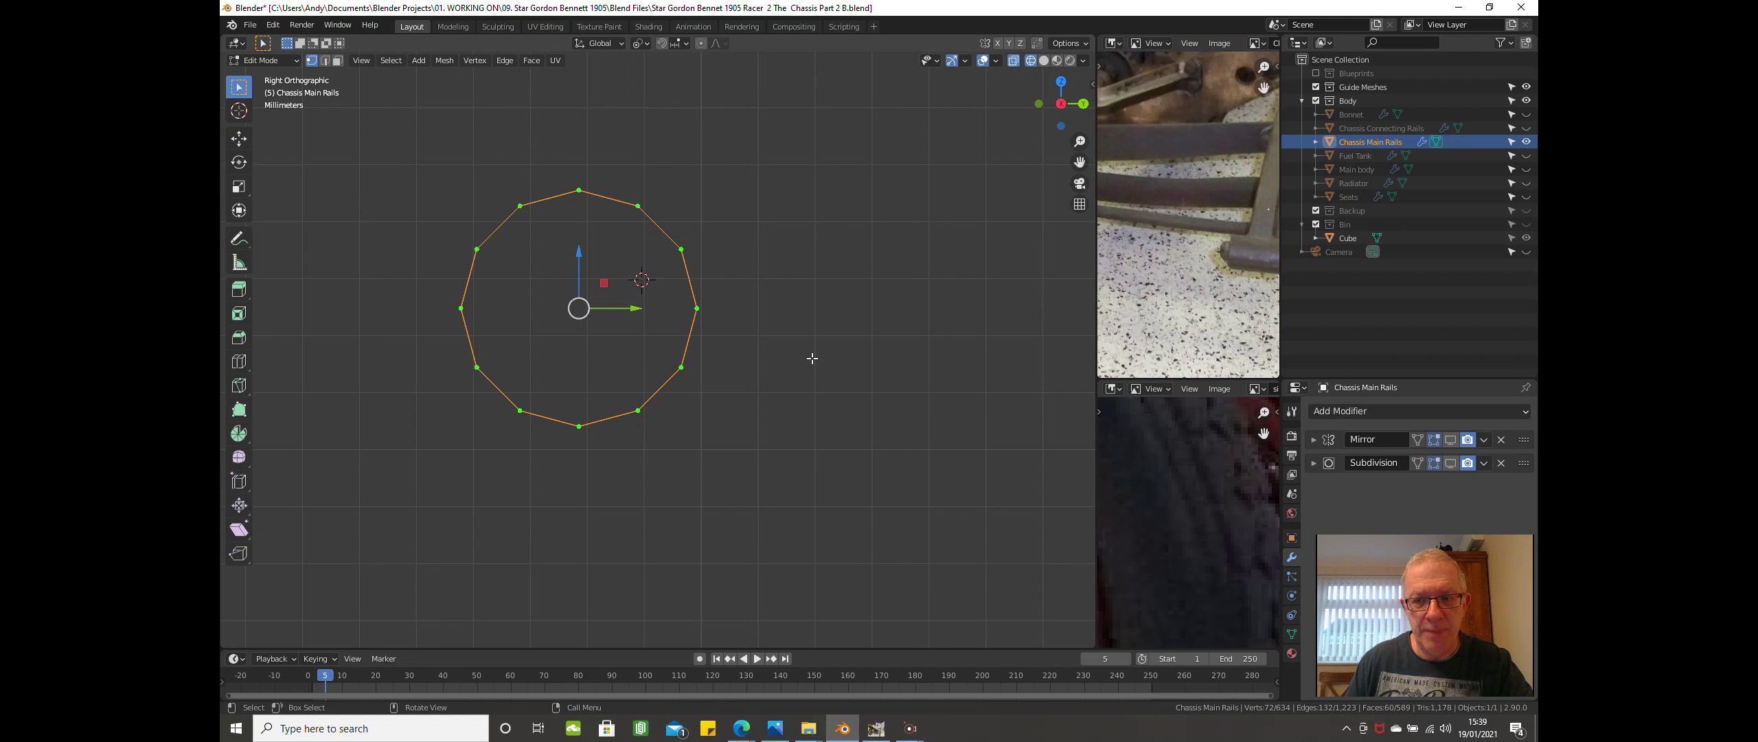
key("e")
right_click(810, 356)
key("s")
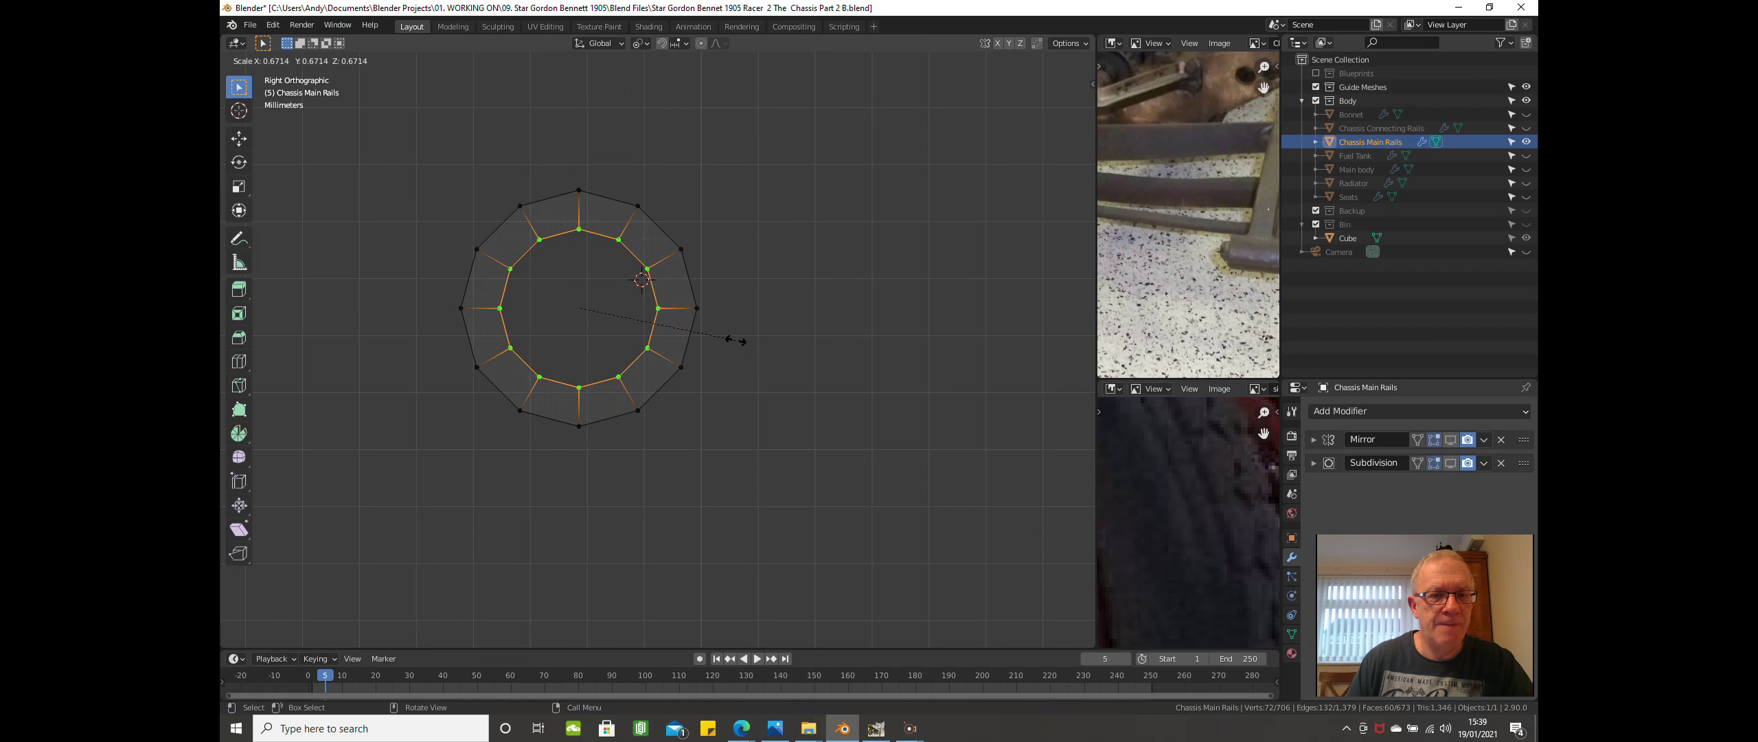
left_click(741, 342)
middle_click_drag(749, 345, 725, 396)
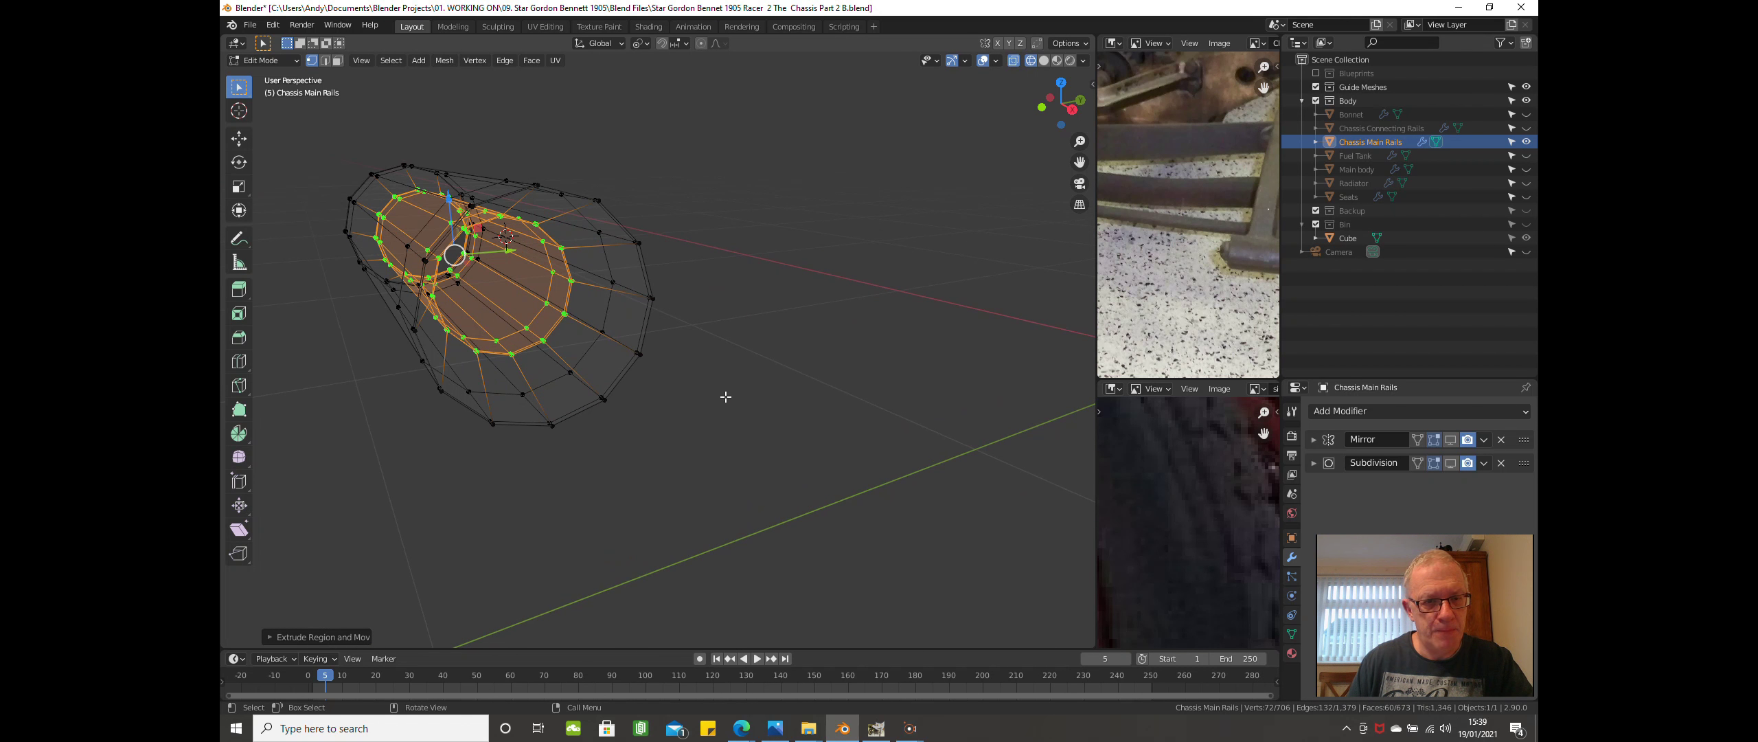
middle_click_drag(723, 398, 704, 405)
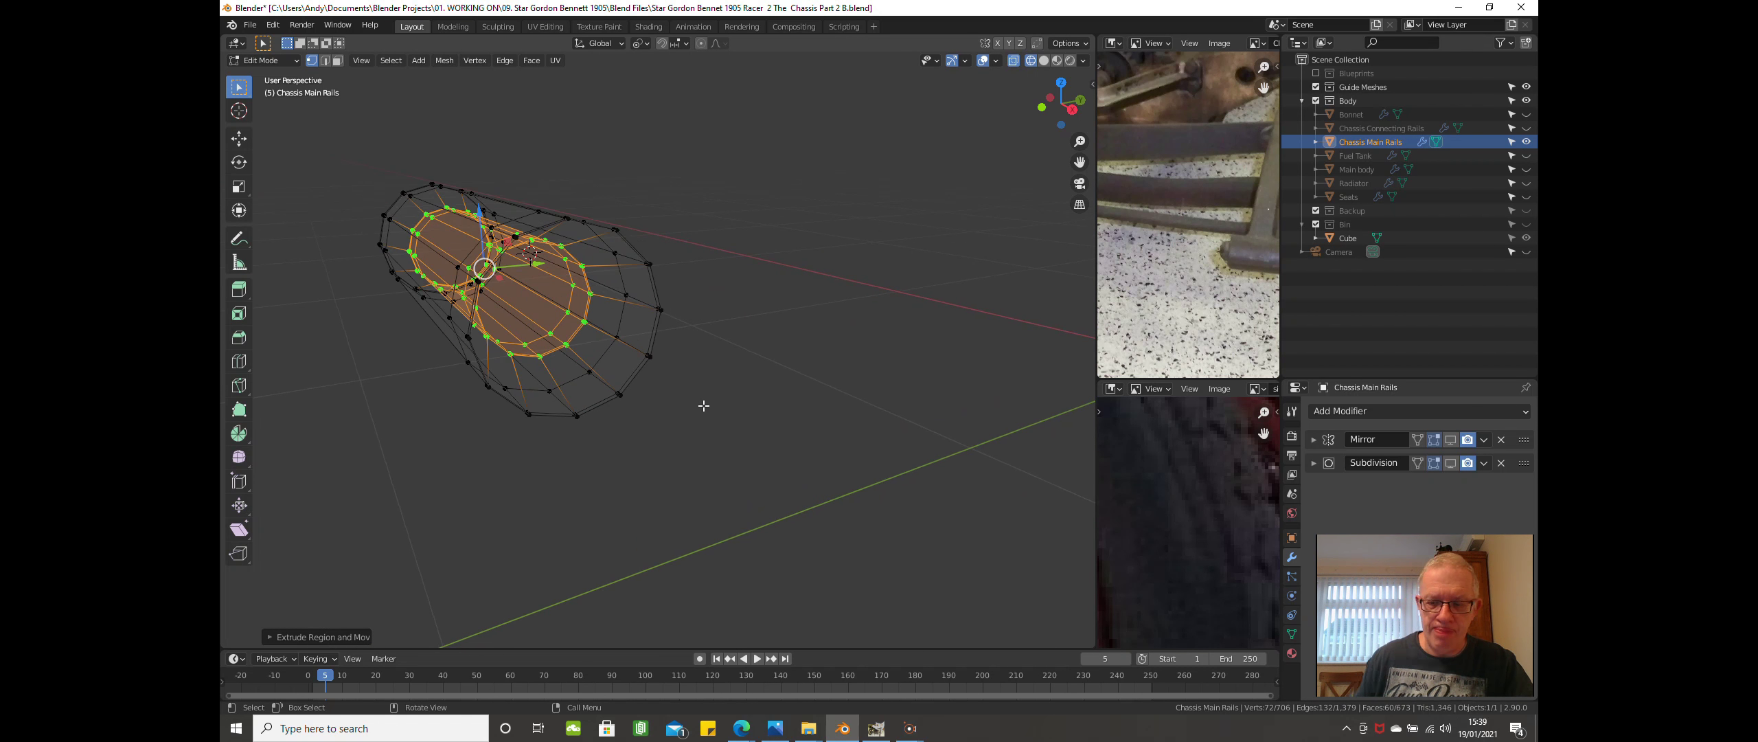
In front view, scale the inner tube about 1.49 along global X to match the outer tube.
key("KP_3")
key("KP_1")
middle_click_drag(704, 412, 844, 380, "shift")
middle_click_drag(544, 427, 710, 375, "shift")
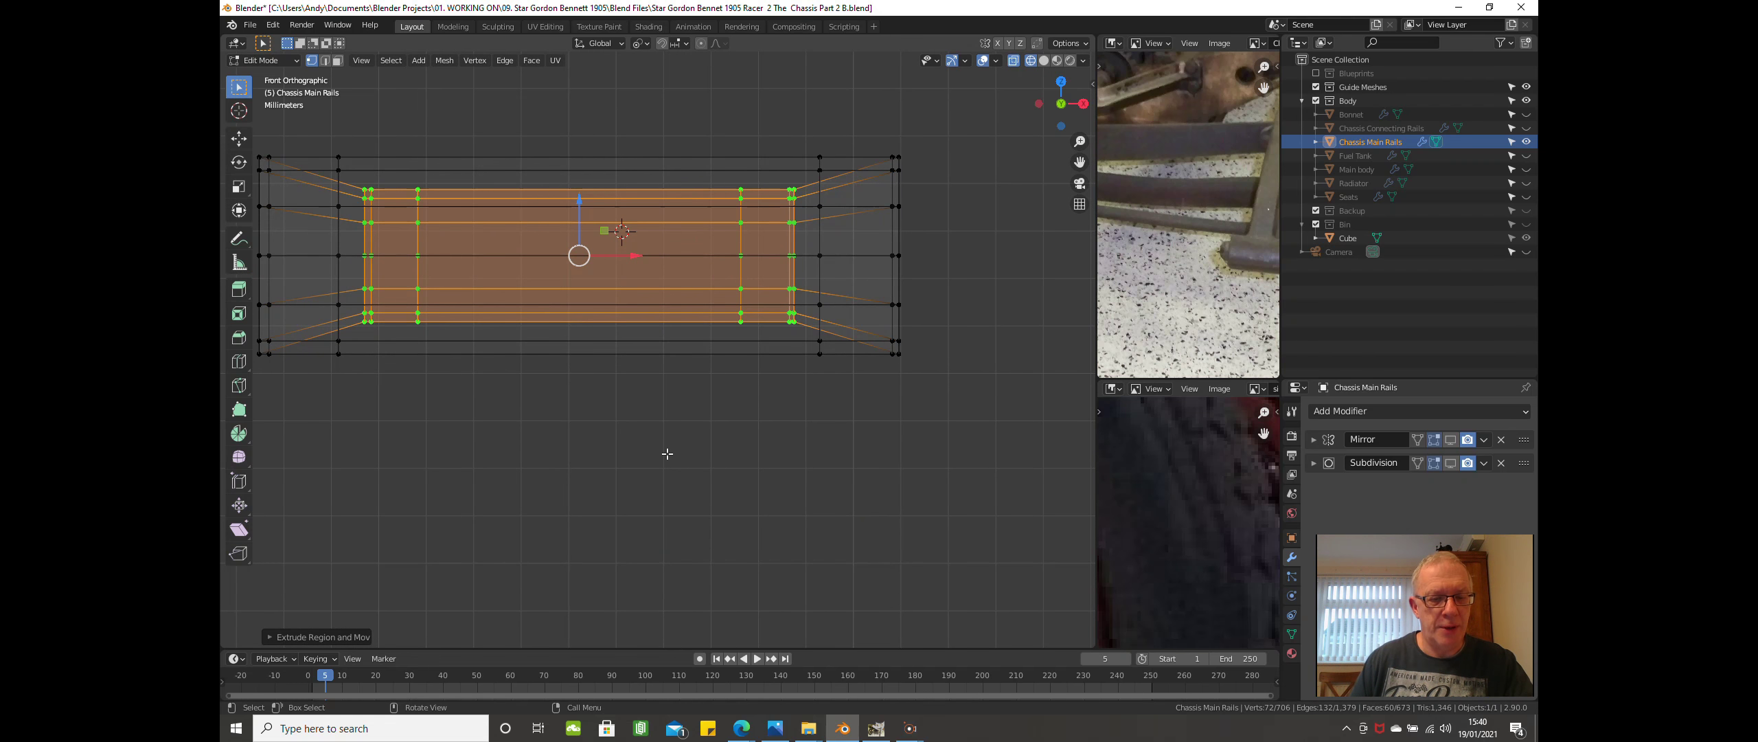
key("s")
key("x")
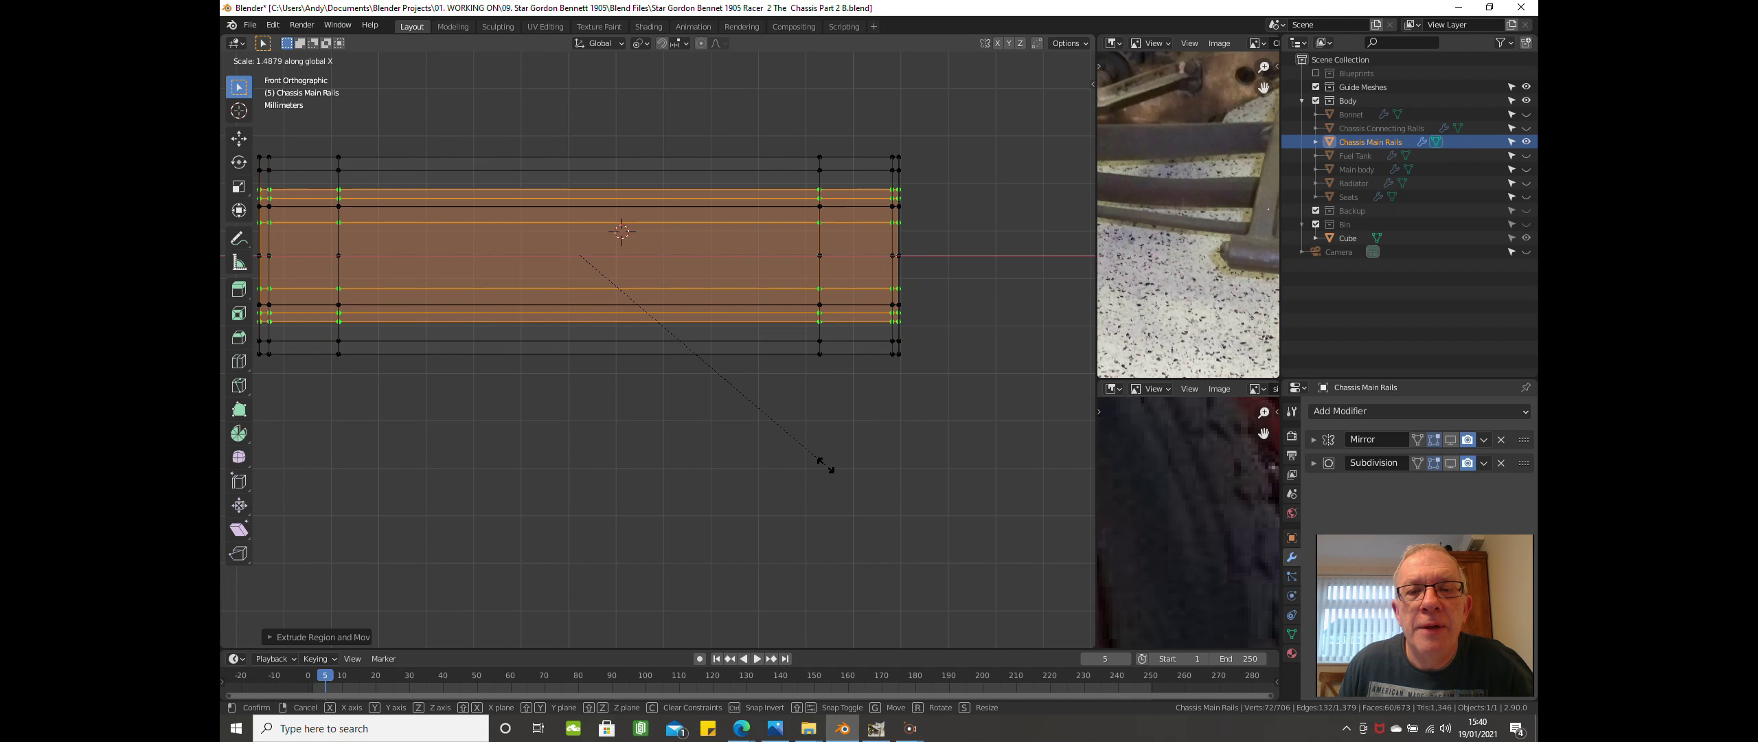
left_click(824, 463)
scroll(864, 388, "up", 2)
scroll(865, 388, "up", 1)
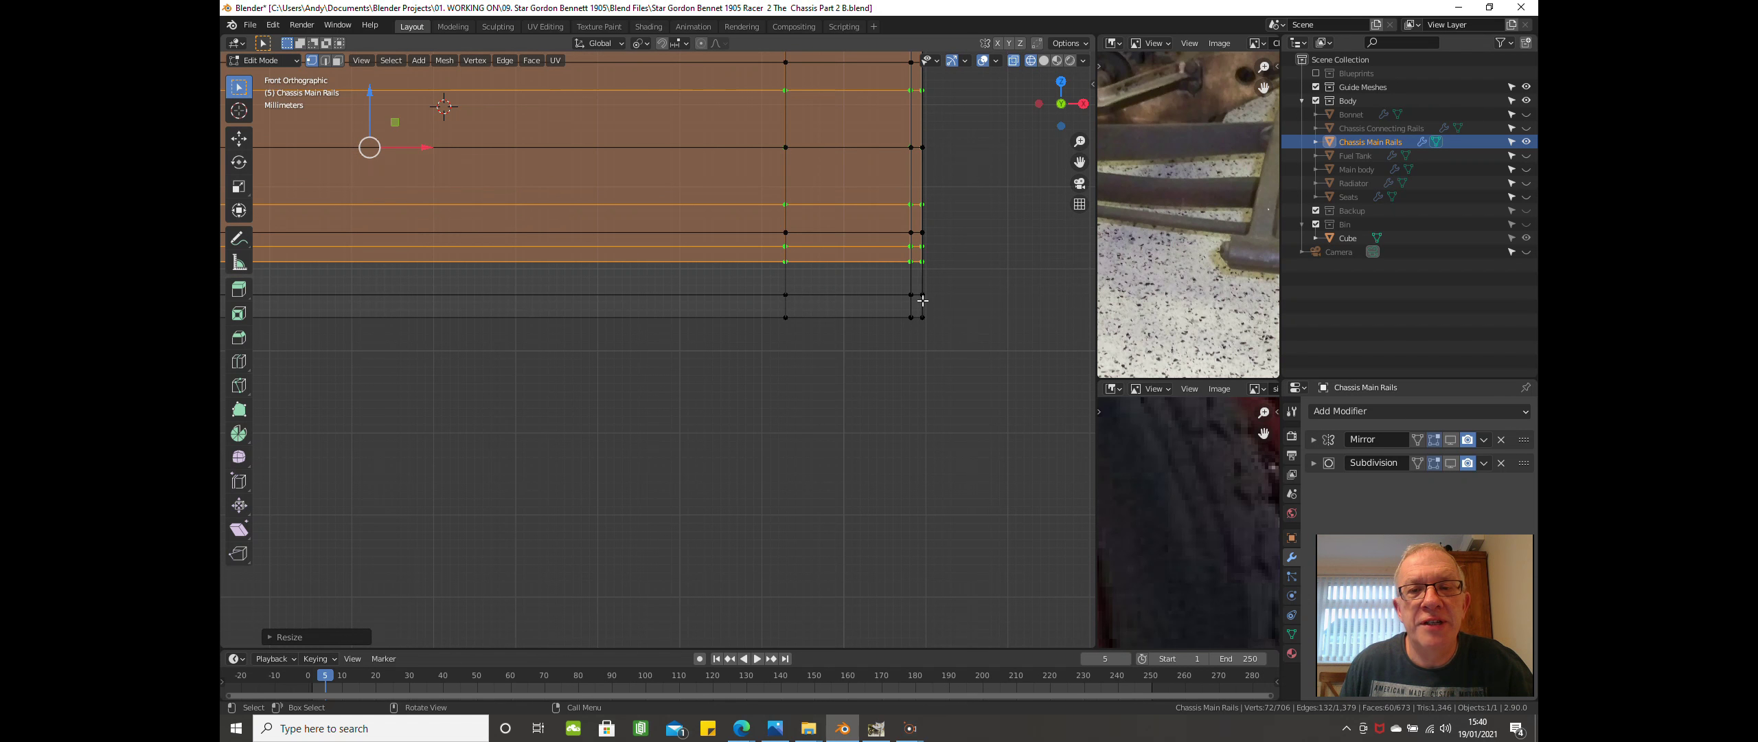
scroll(589, 365, "down", 5)
Box-select the column of vertices at the tube's left end, including the bottom vertex.
scroll(588, 365, "up", 1)
middle_click_drag(588, 364, 541, 282, "shift")
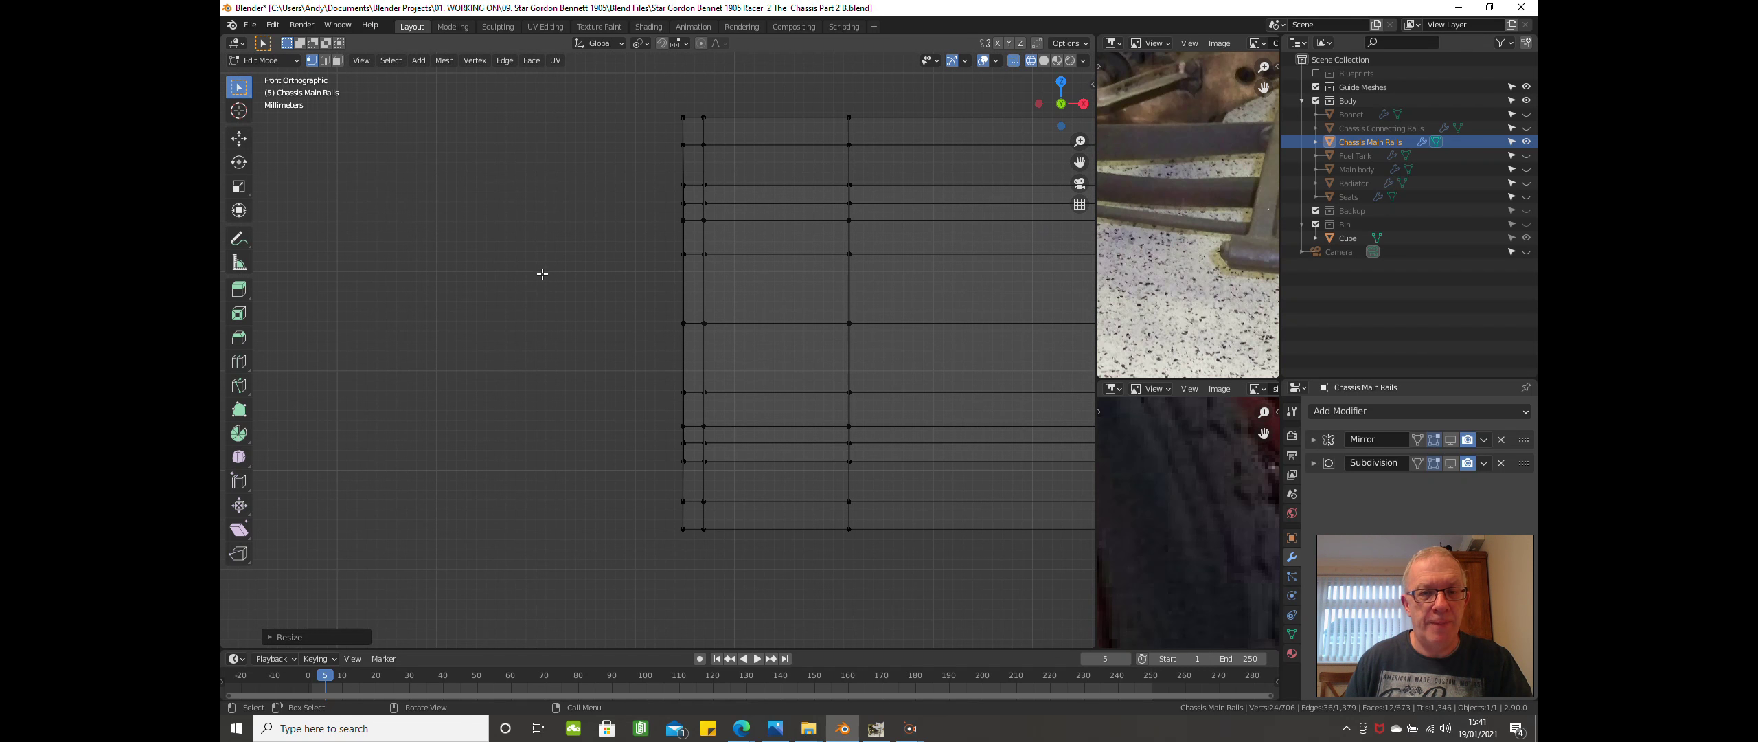
left_click(541, 267)
left_click_drag(571, 89, 694, 561)
scroll(687, 567, "up", 4)
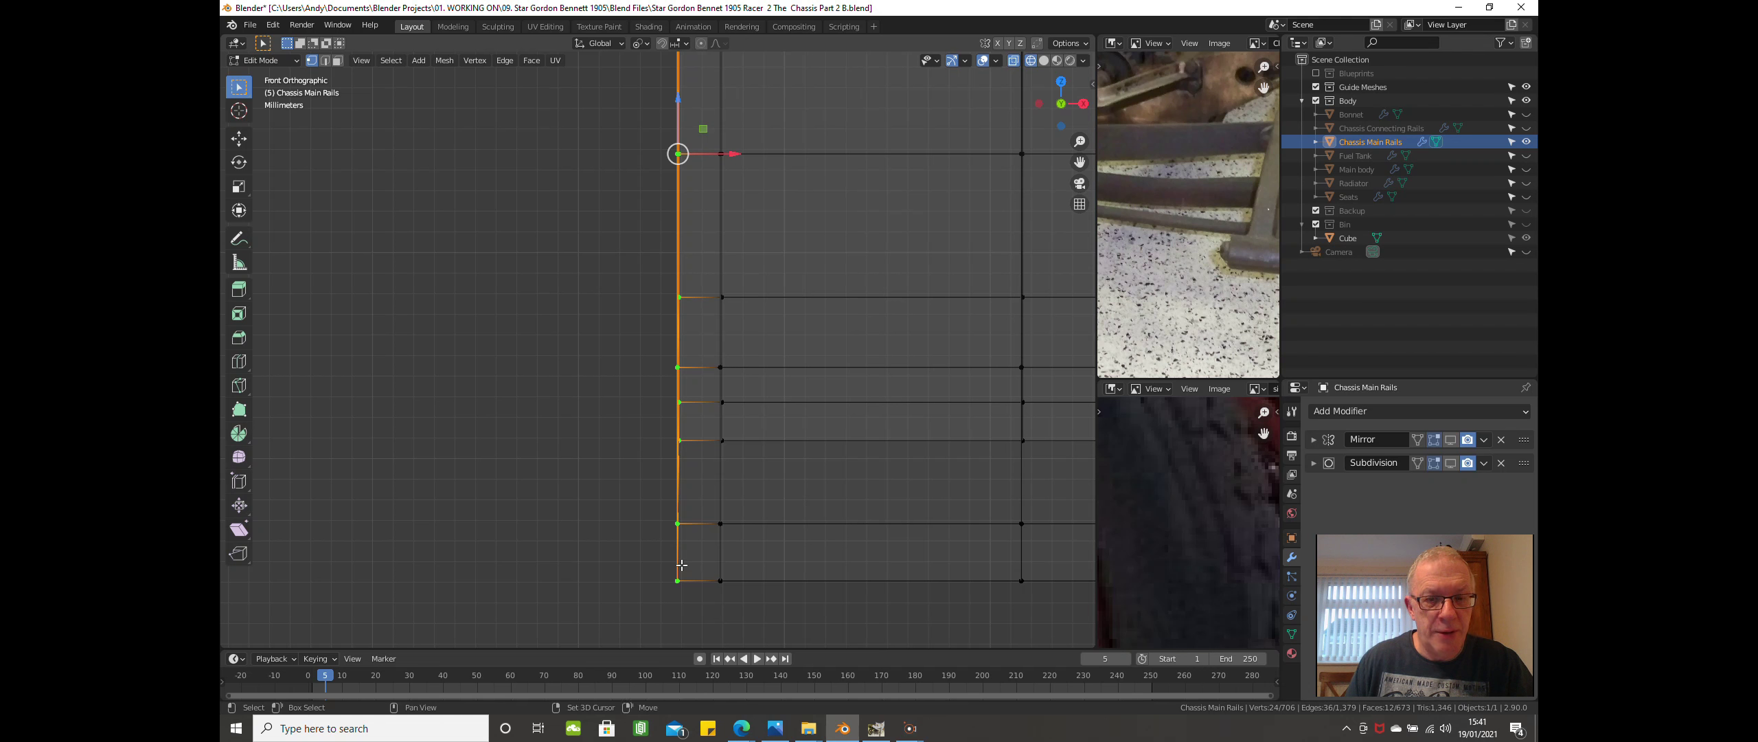
left_click(678, 581, "shift")
left_click(679, 582, "shift")
Scale those end vertices to 0 along X to square off the end.
key("s")
type("x")
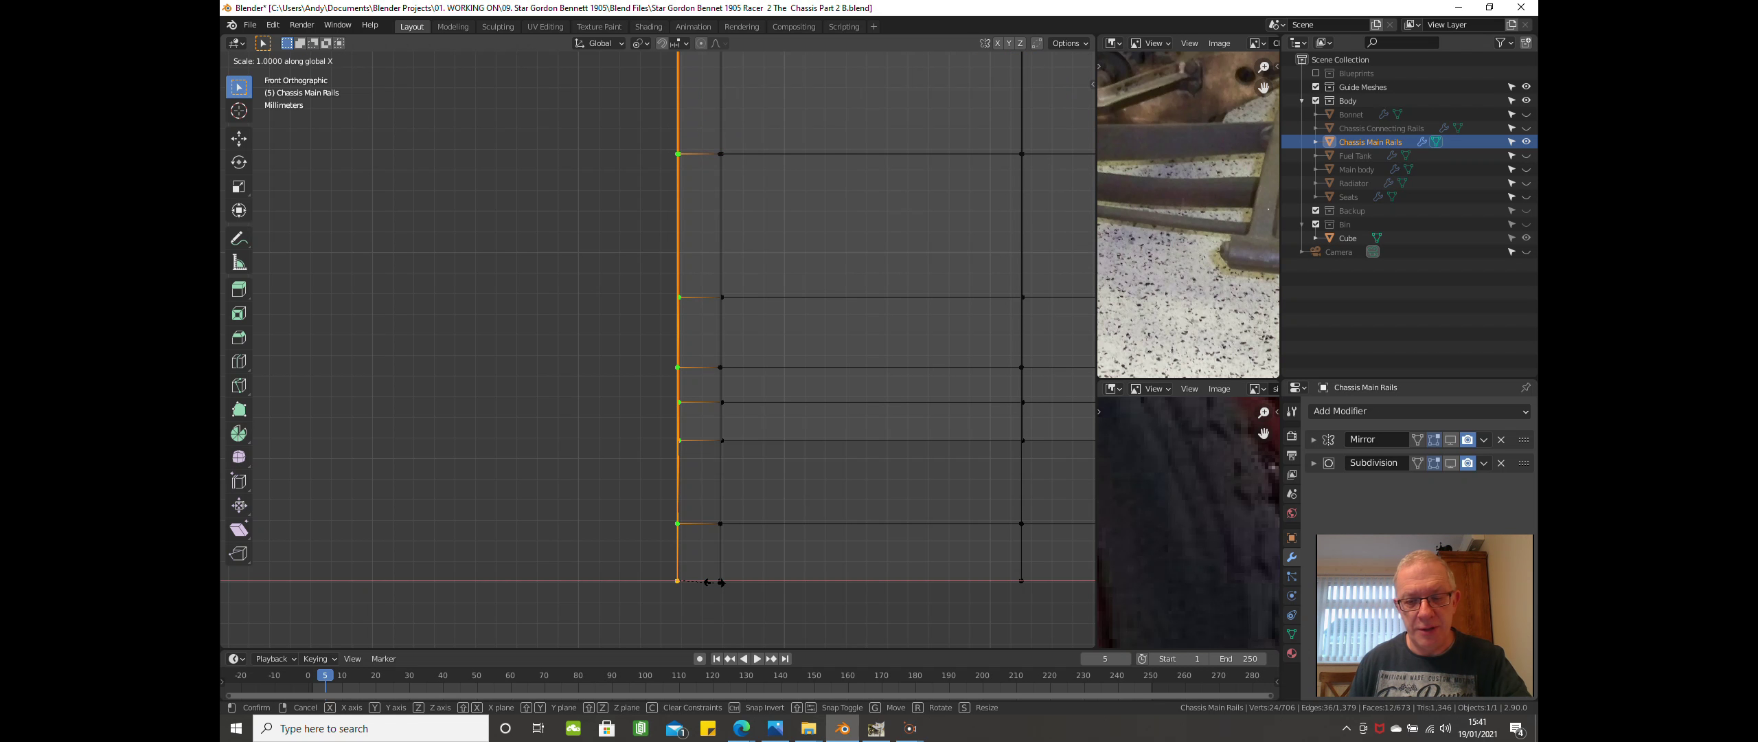
type("0")
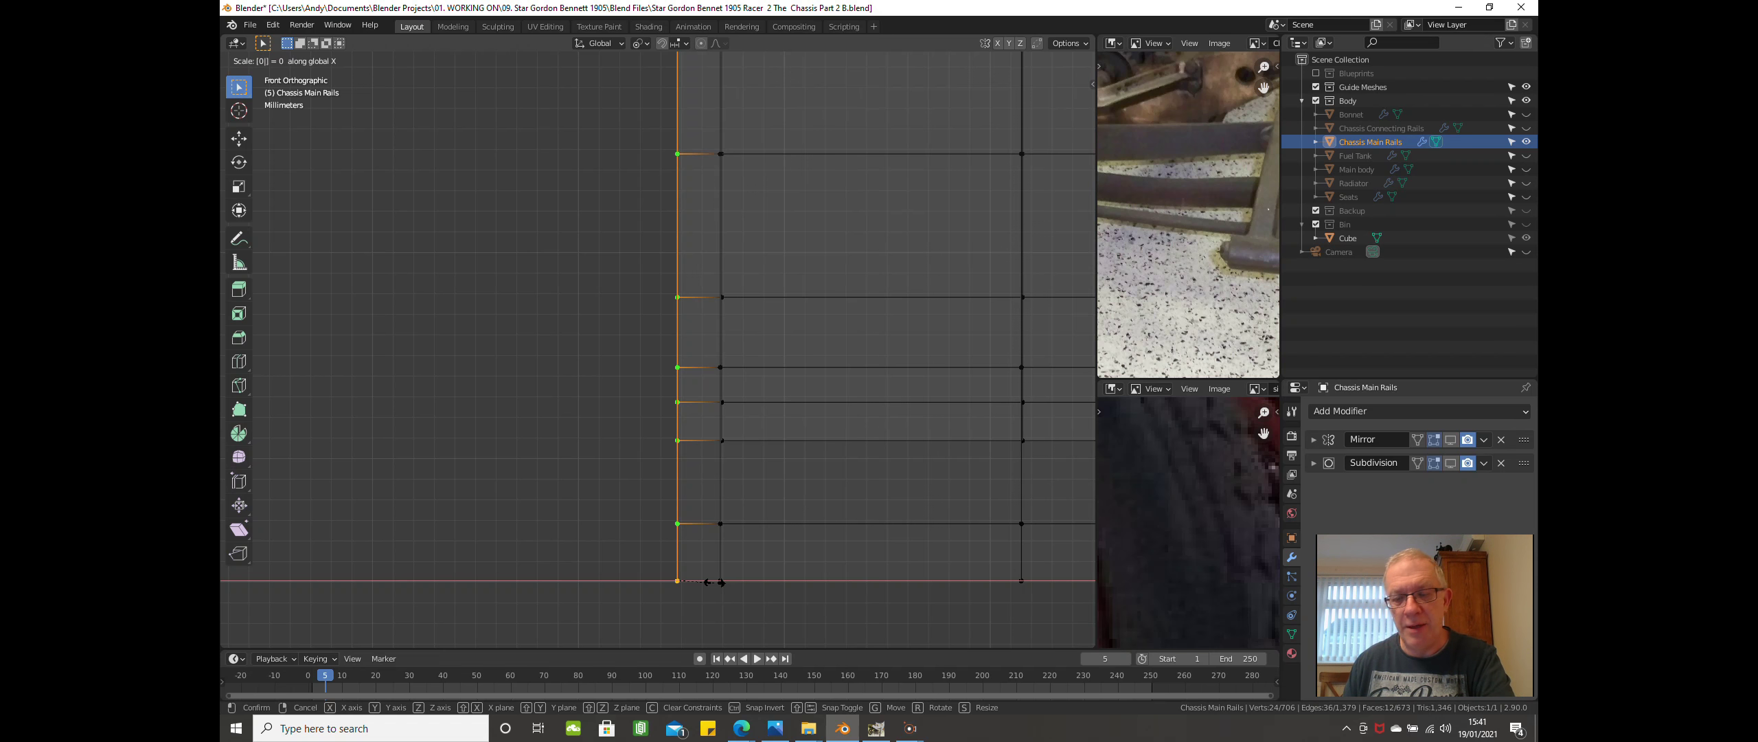
key("Return")
scroll(692, 388, "down", 3)
scroll(692, 388, "down", 2)
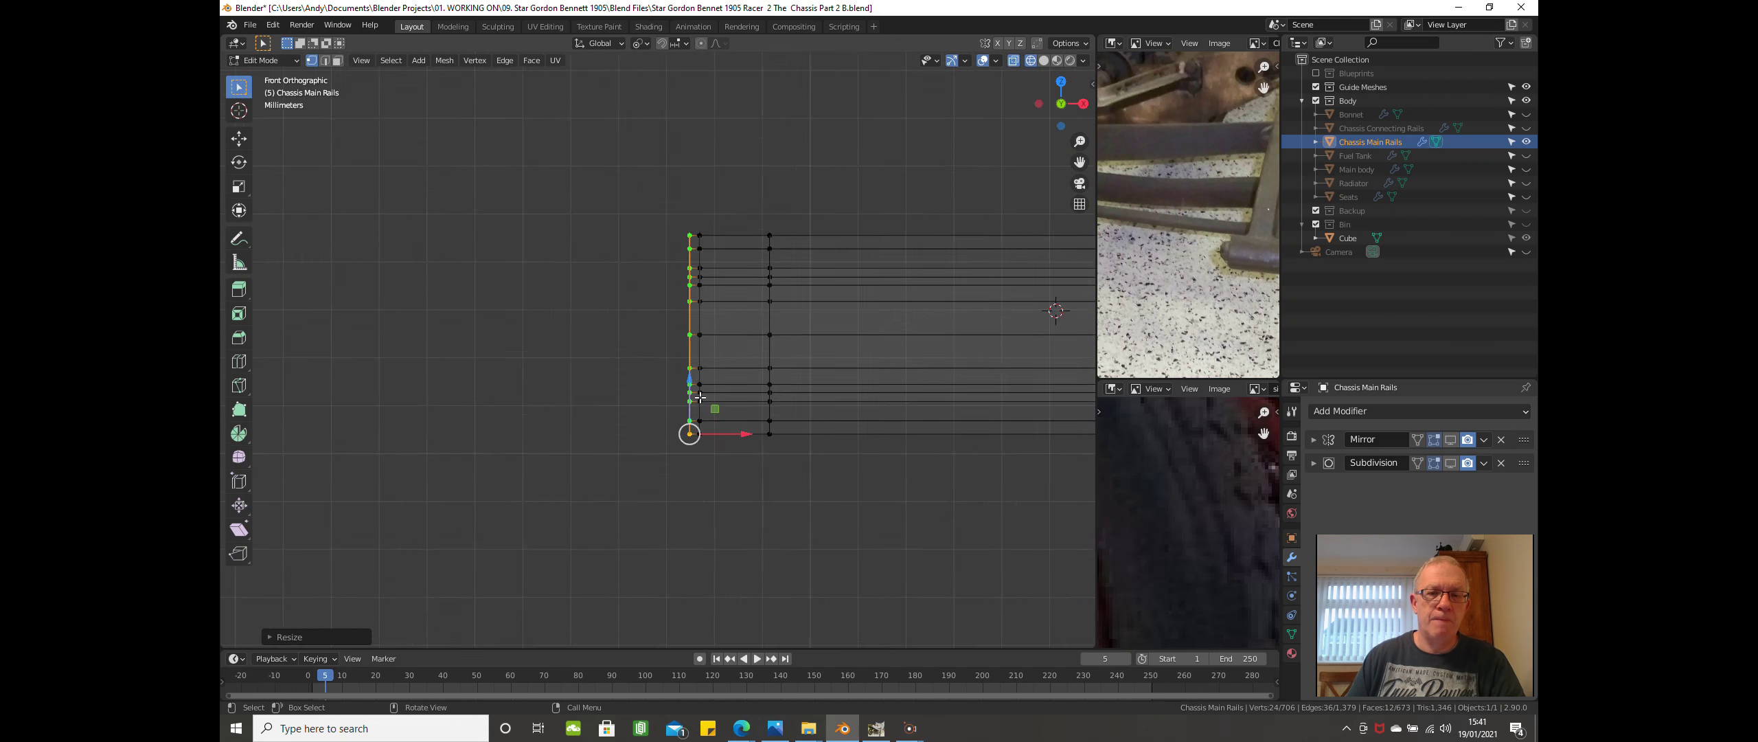
middle_click_drag(692, 388, 506, 399)
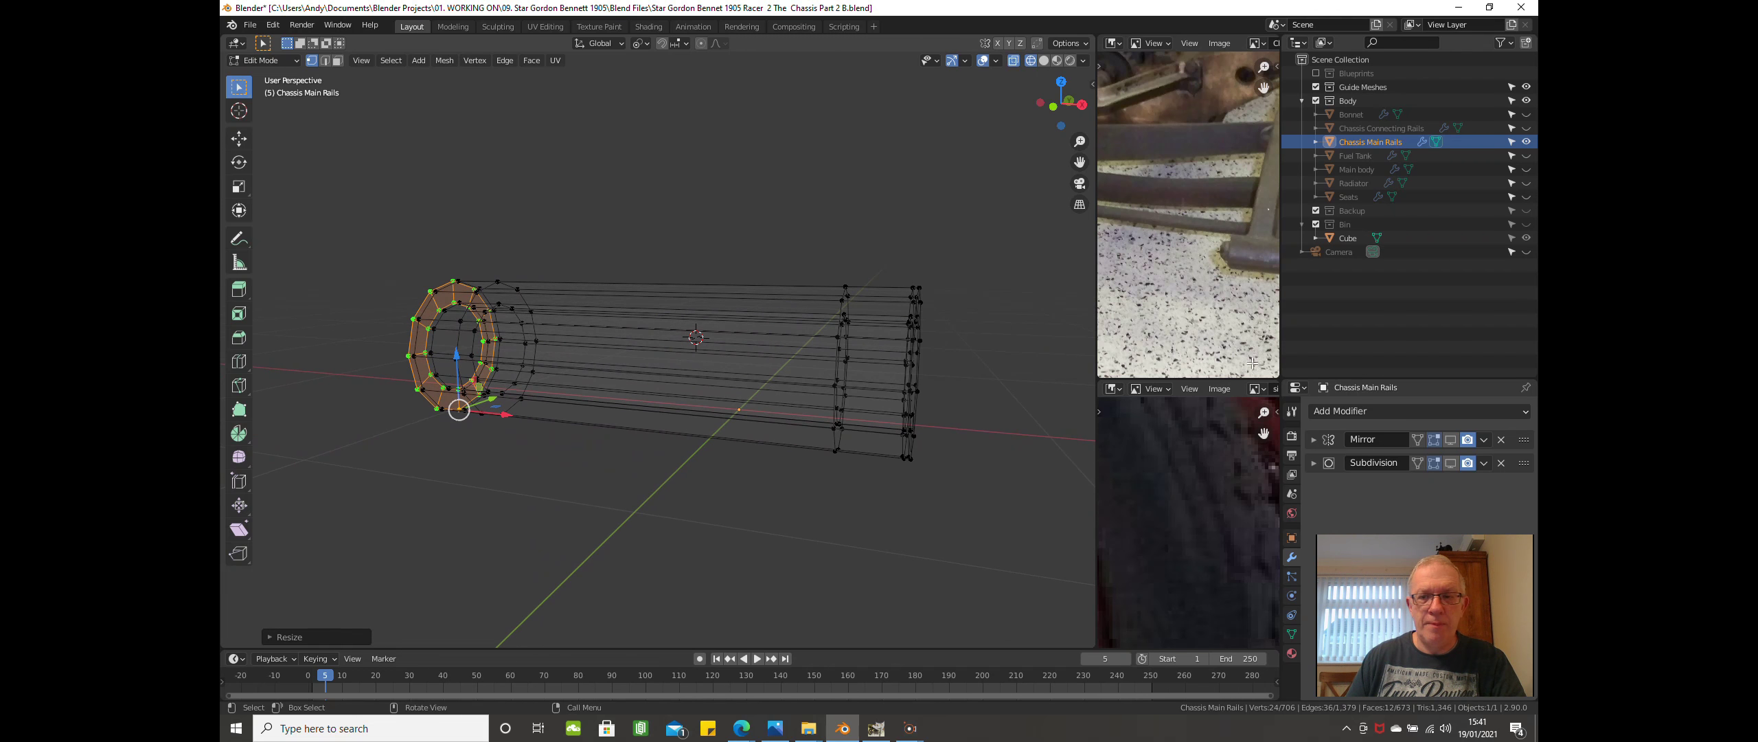
Show the Subdivision modifier in the viewport and switch to solid shading.
left_click(1451, 464)
left_click(1451, 464)
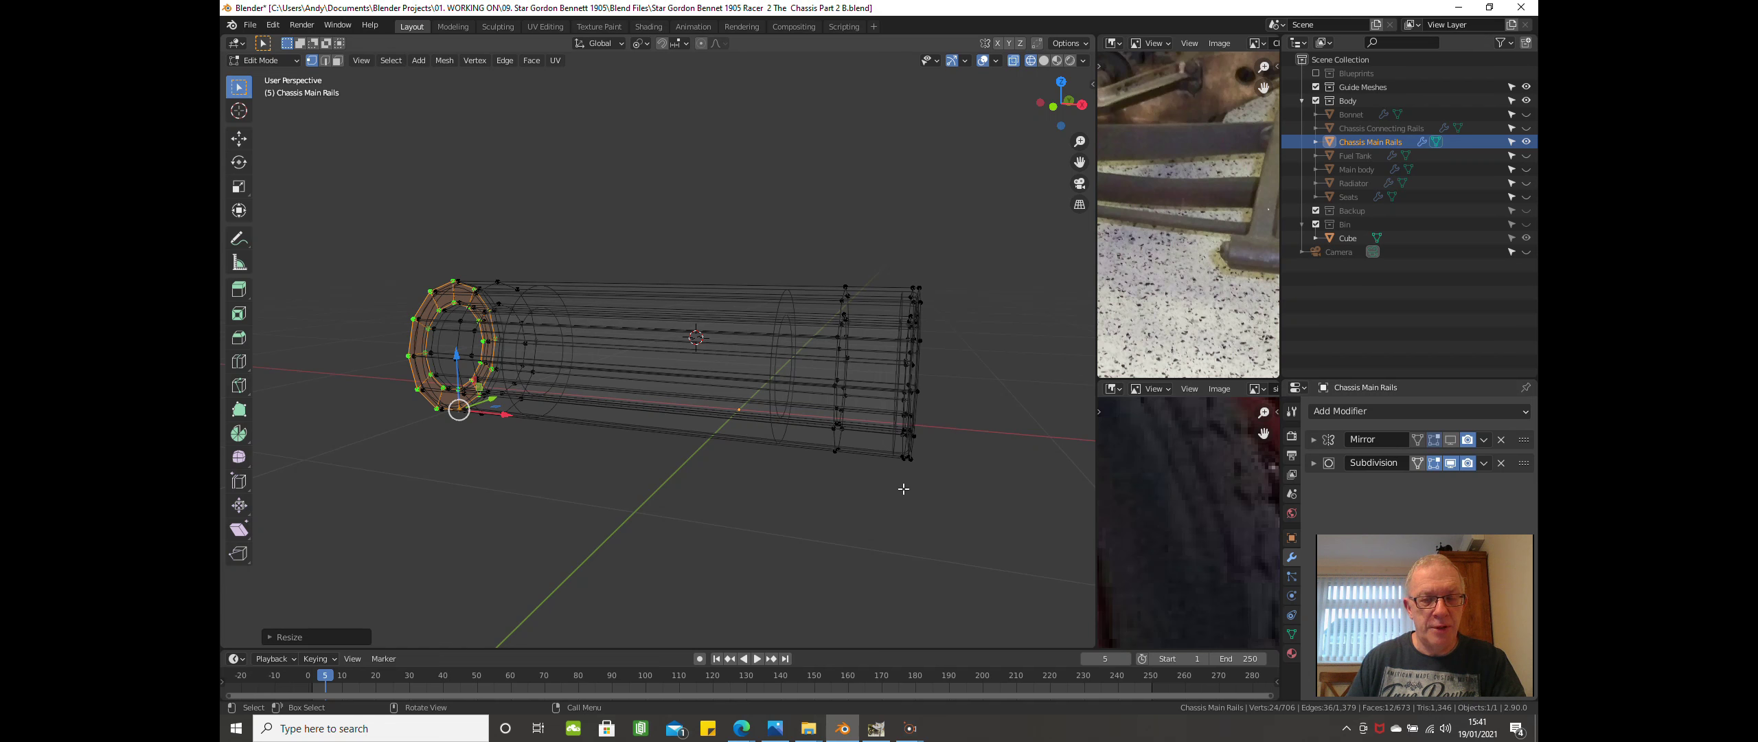
key("z")
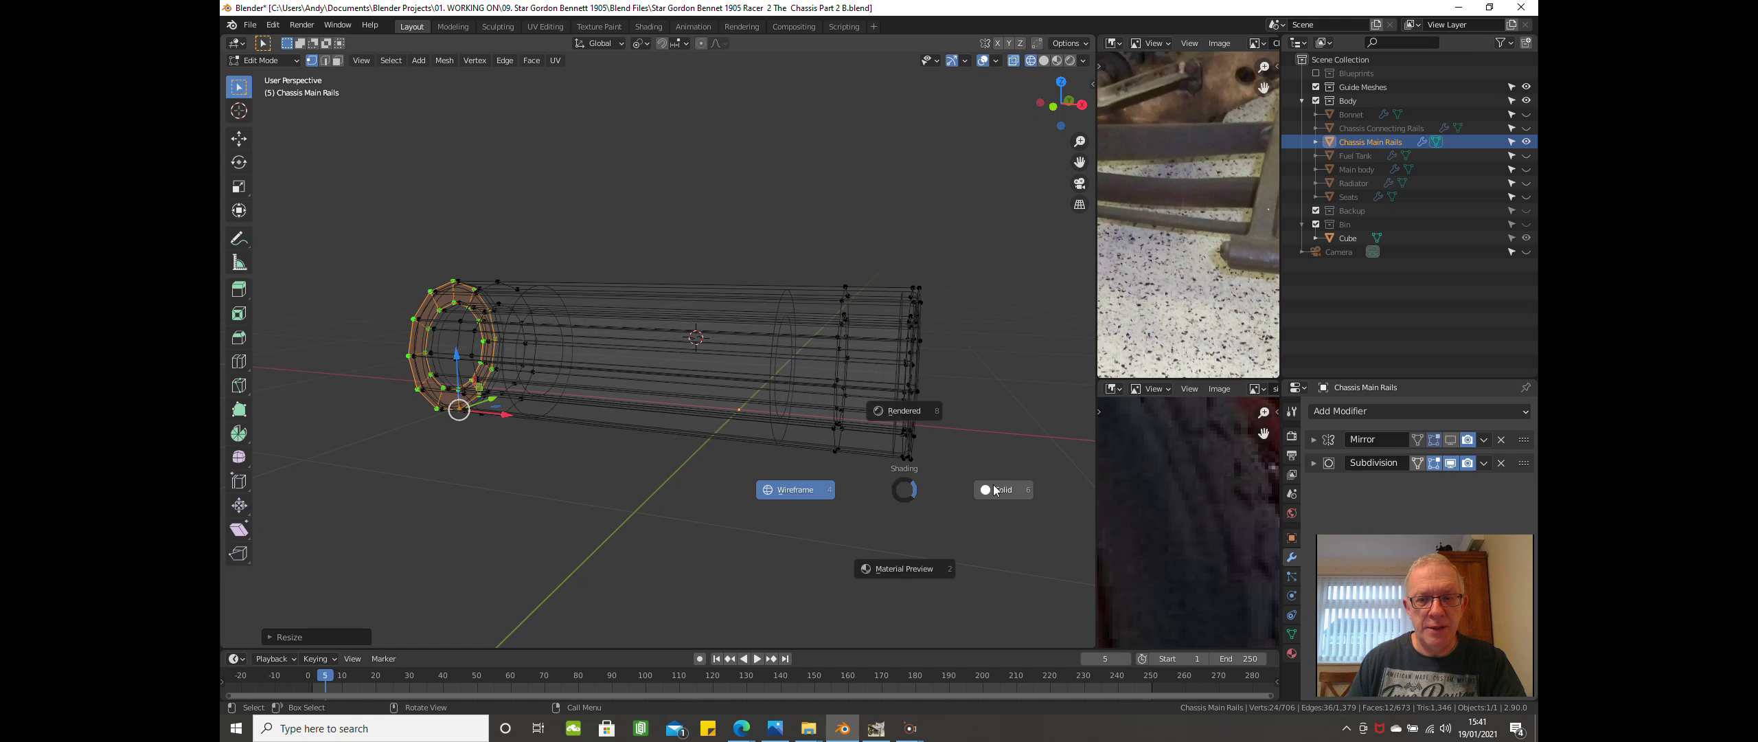
left_click(994, 485)
middle_click_drag(993, 484, 921, 454)
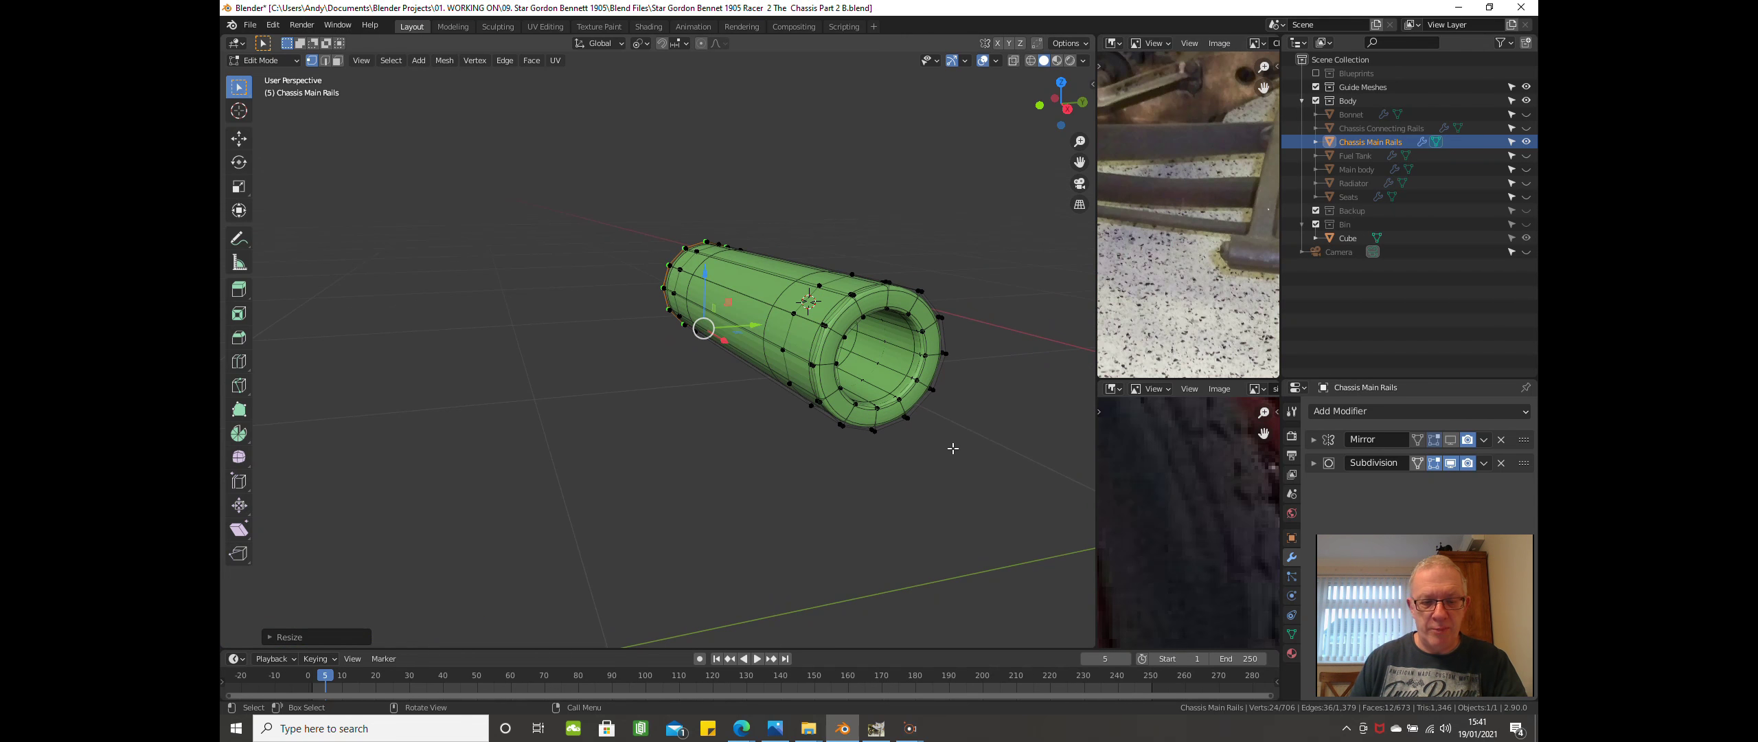
Reveal the hidden rail, view it from the right, and widen the reference photo area.
key("alt+h")
middle_click_drag(935, 445, 220, 421)
scroll(220, 378, "down", 5)
mouse_move(309, 354)
middle_mouse_down()
mouse_move(392, 354)
mouse_move(314, 364)
mouse_move(282, 346)
mouse_move(313, 339)
middle_mouse_up()
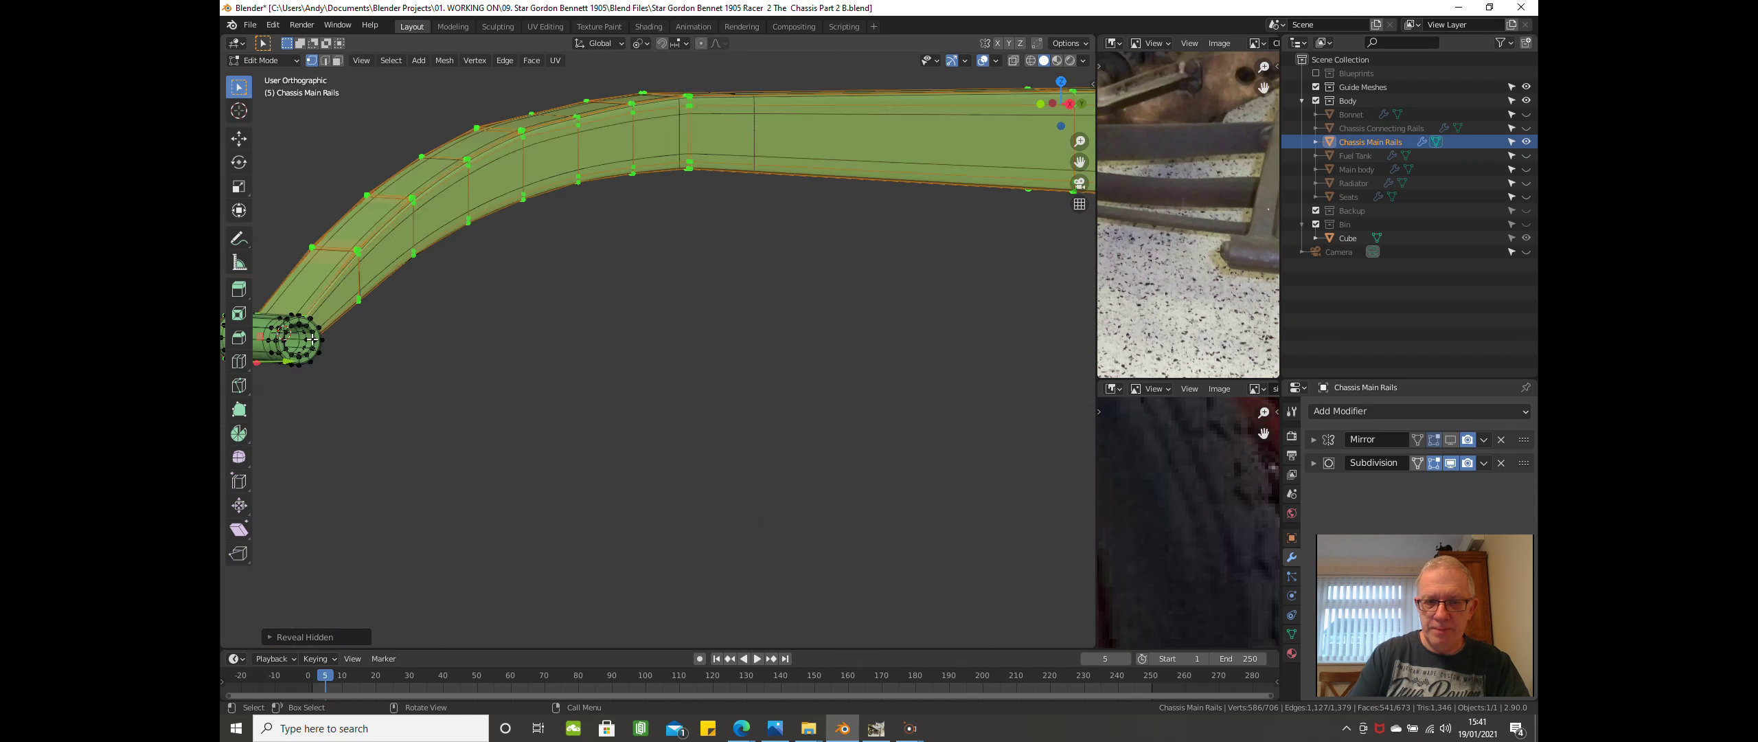
key("KP_3")
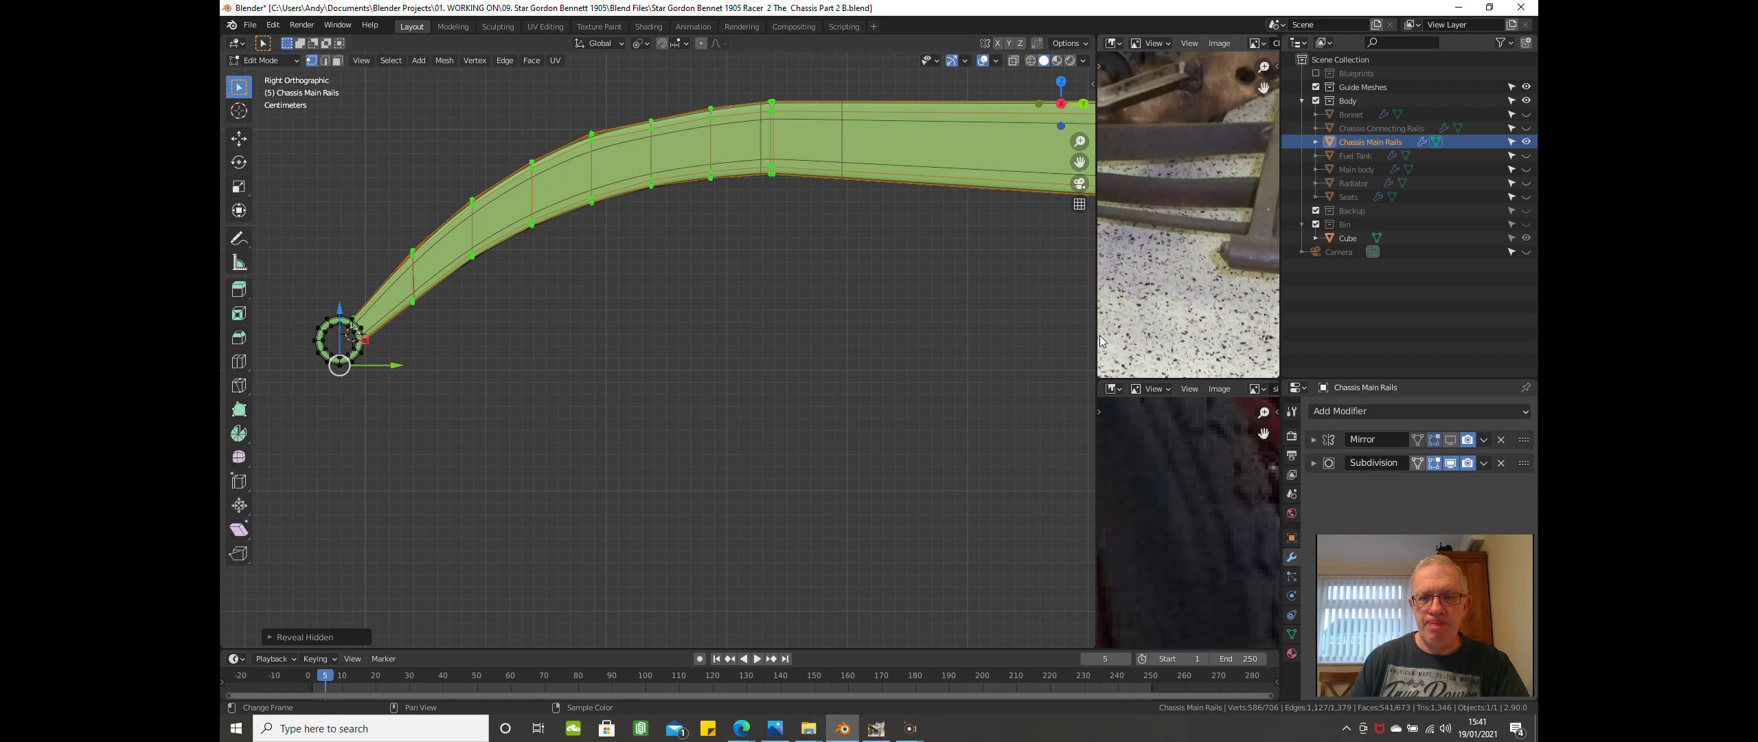
left_click_drag(1097, 336, 670, 345)
Frame the rail's front end and undo a stray extrusion of the end ring.
scroll(1001, 345, "down", 2)
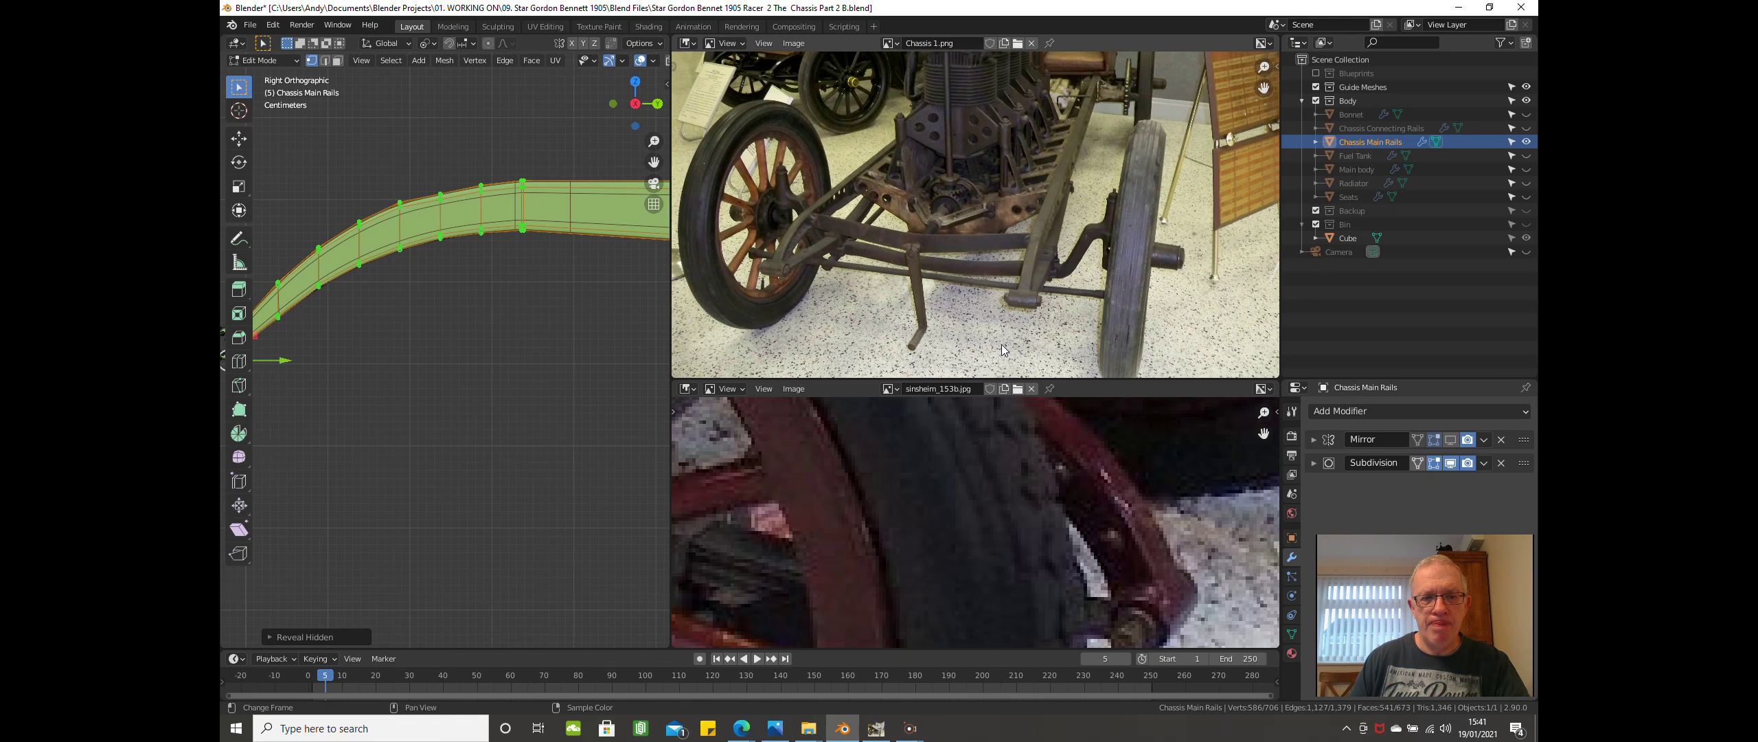
middle_click_drag(427, 301, 535, 227, "shift")
scroll(359, 234, "up", 1)
middle_click_drag(359, 235, 369, 218, "shift")
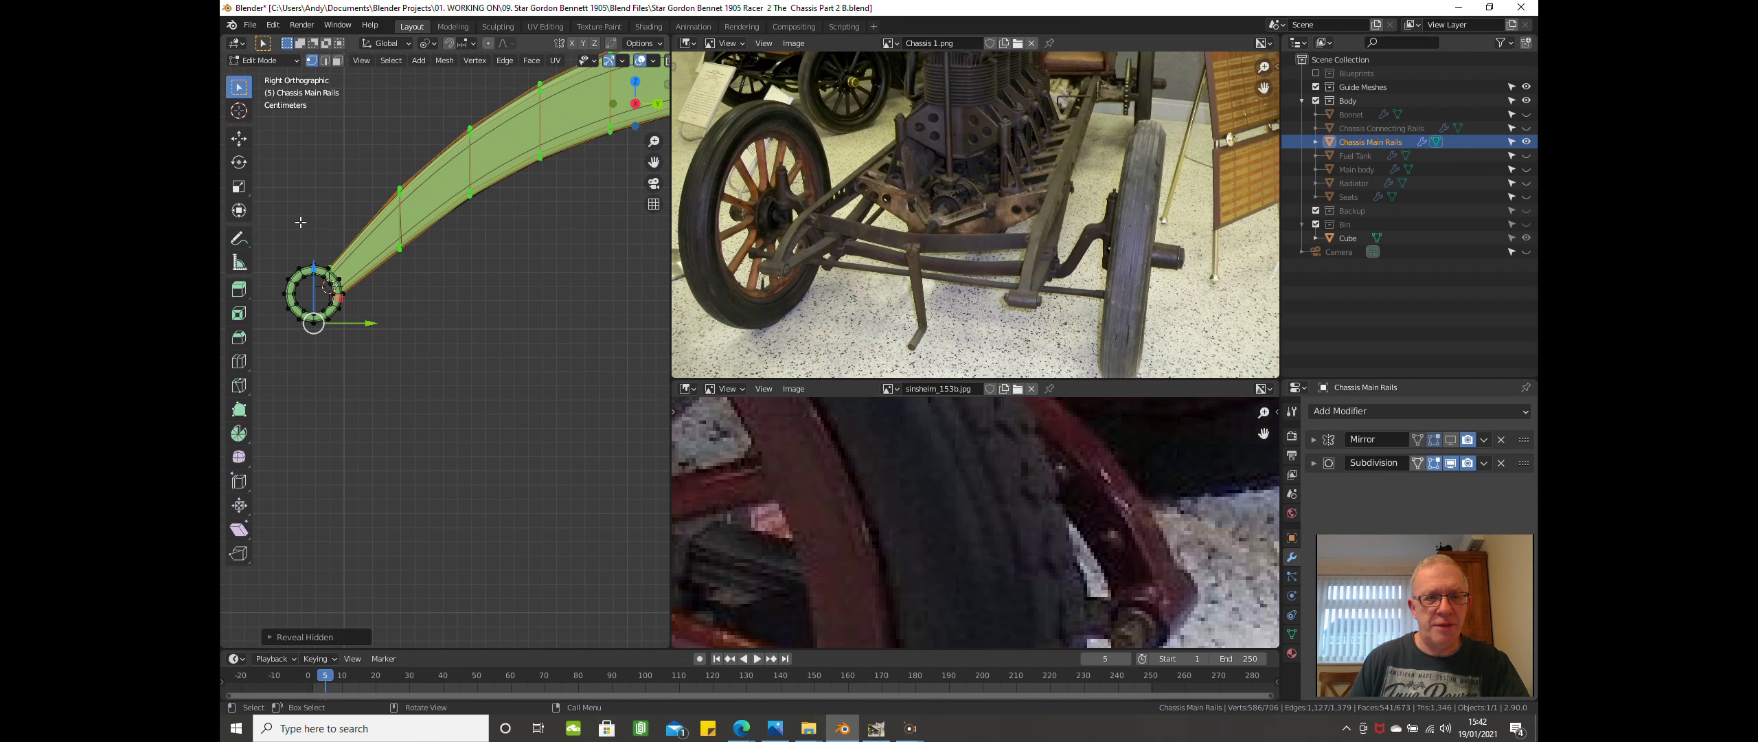
scroll(298, 227, "up", 1)
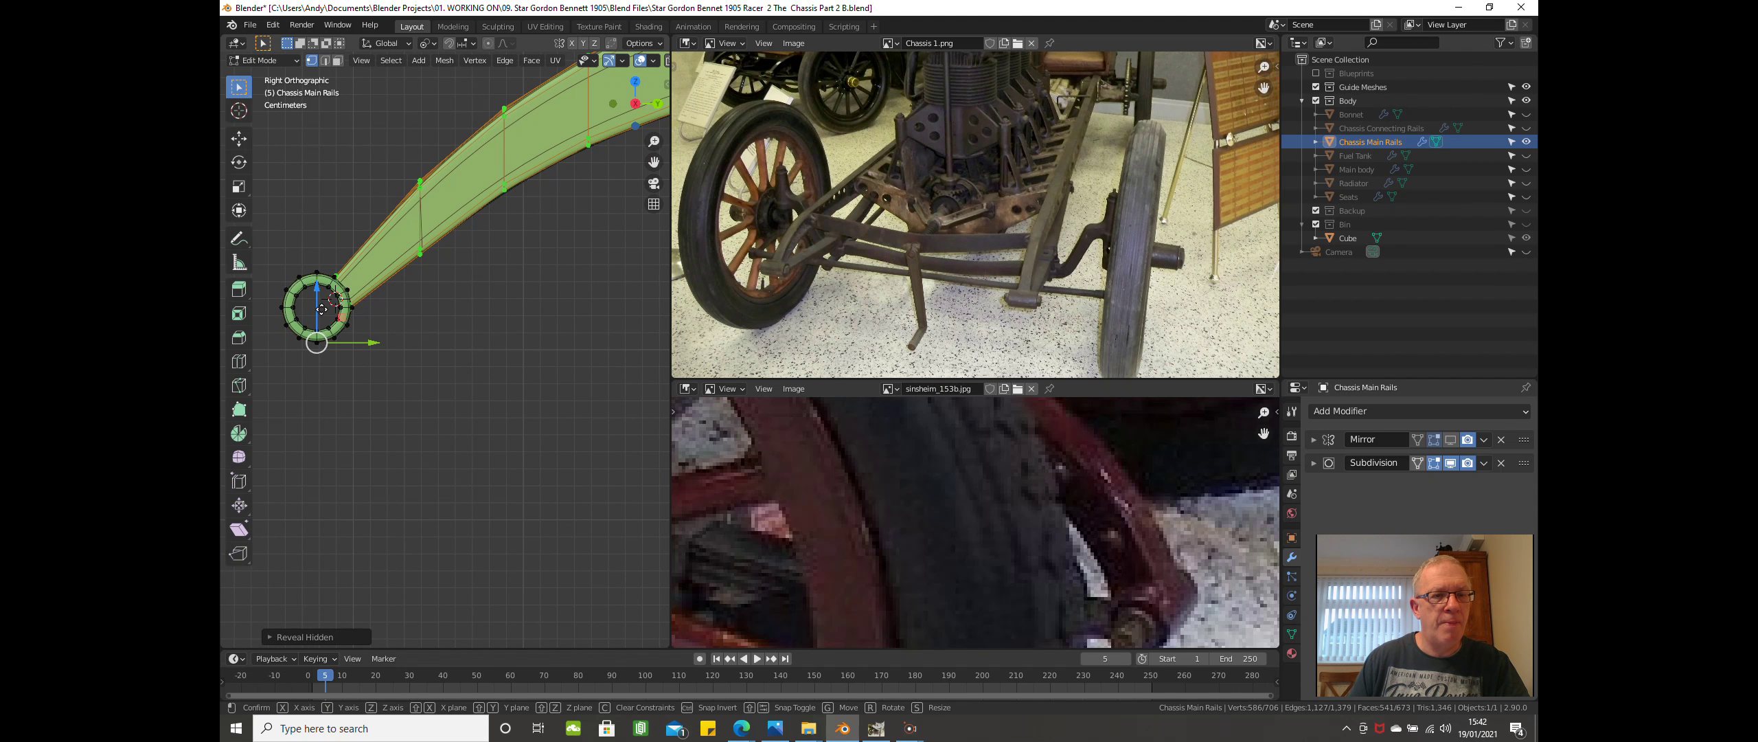
key("e")
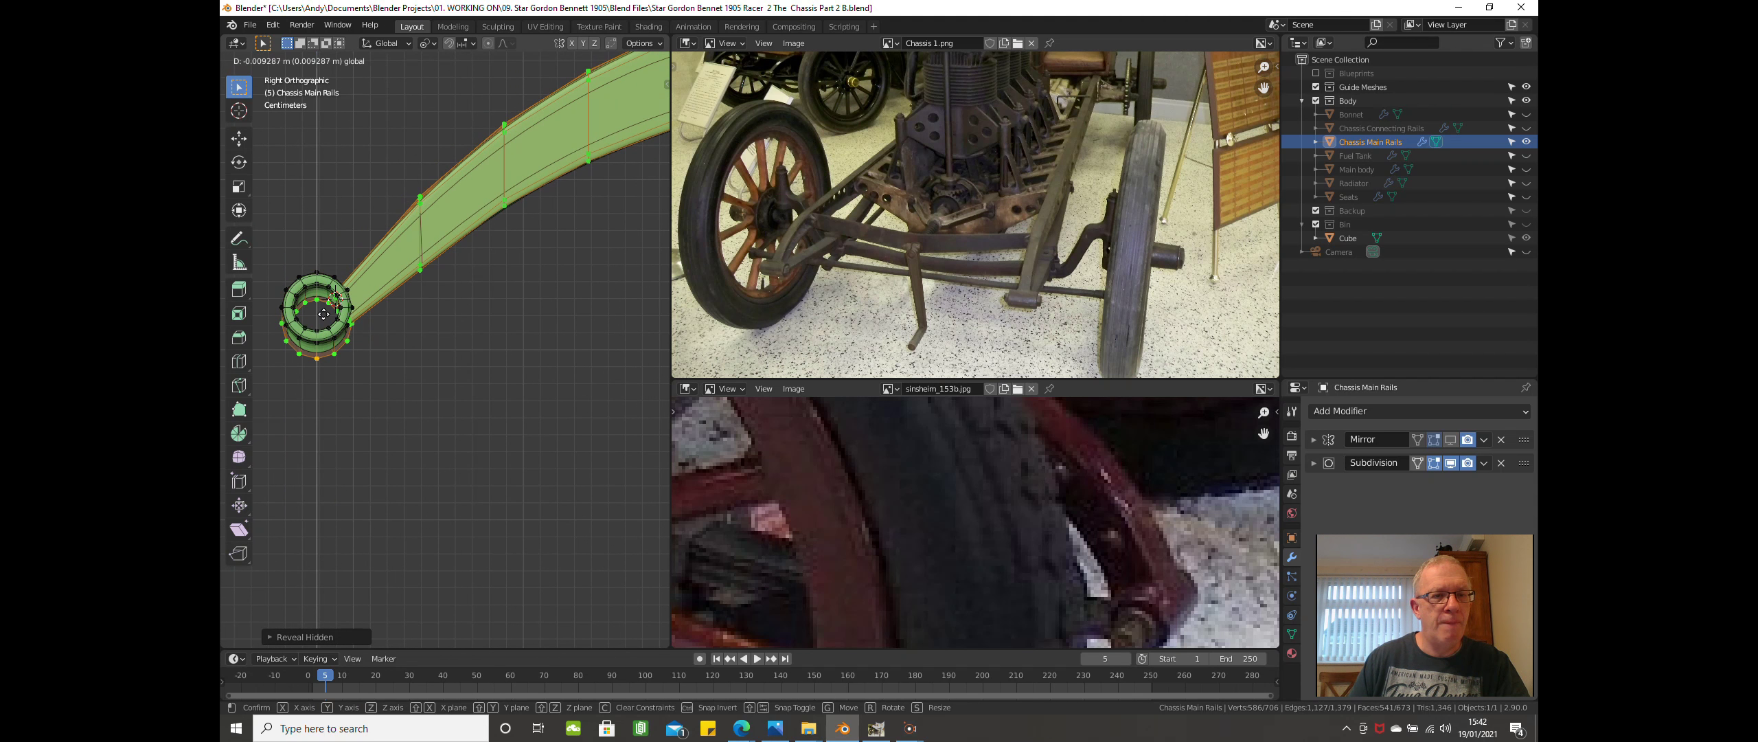
left_click(323, 314)
key("ctrl+z")
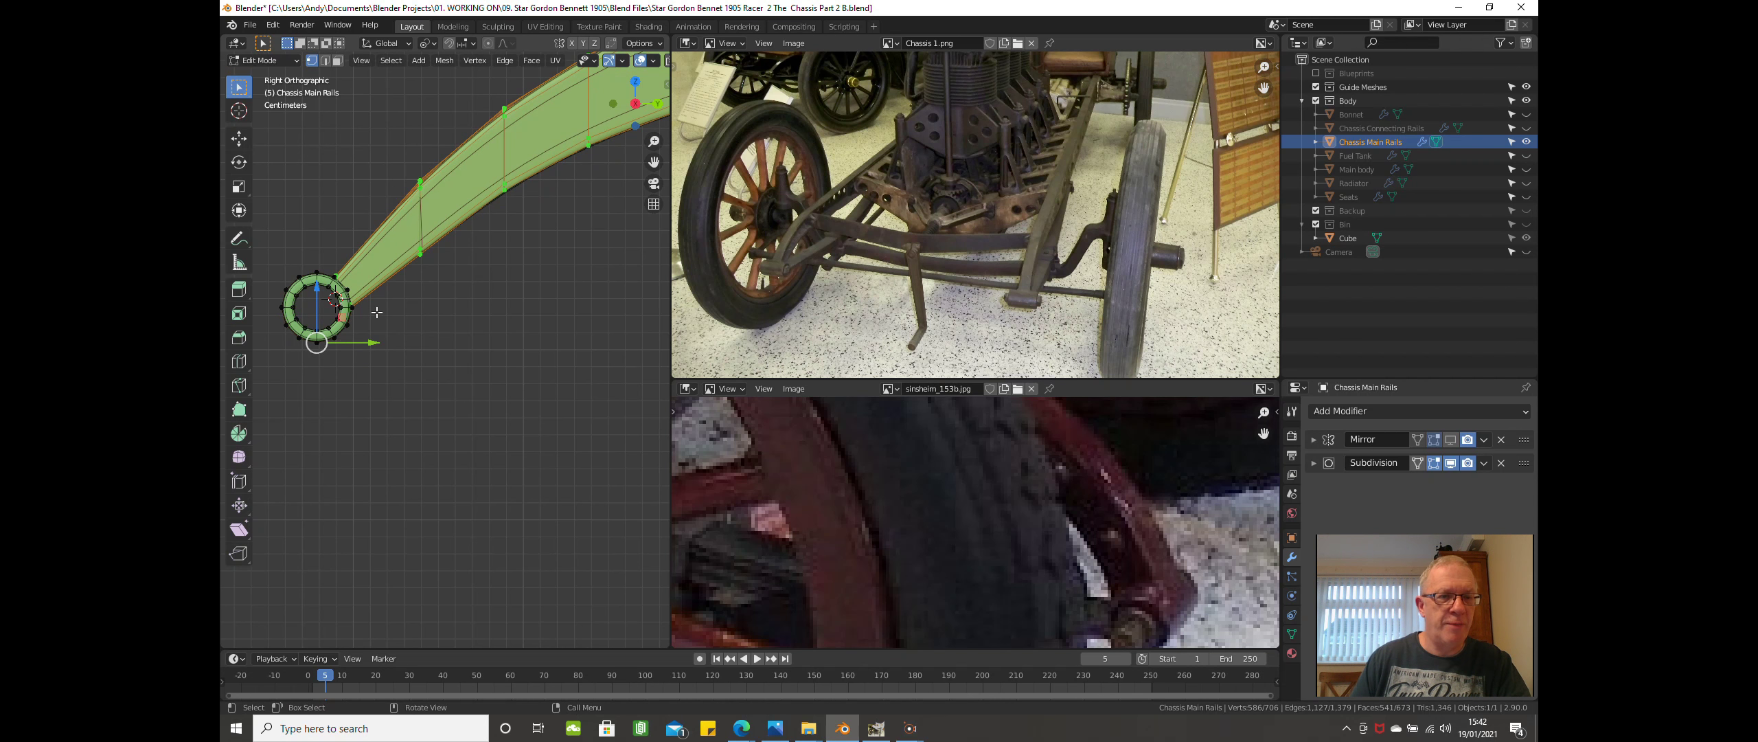
Select the whole linked ring and lower it about 0.011 m along Z.
left_click(304, 281)
key("ctrl+l")
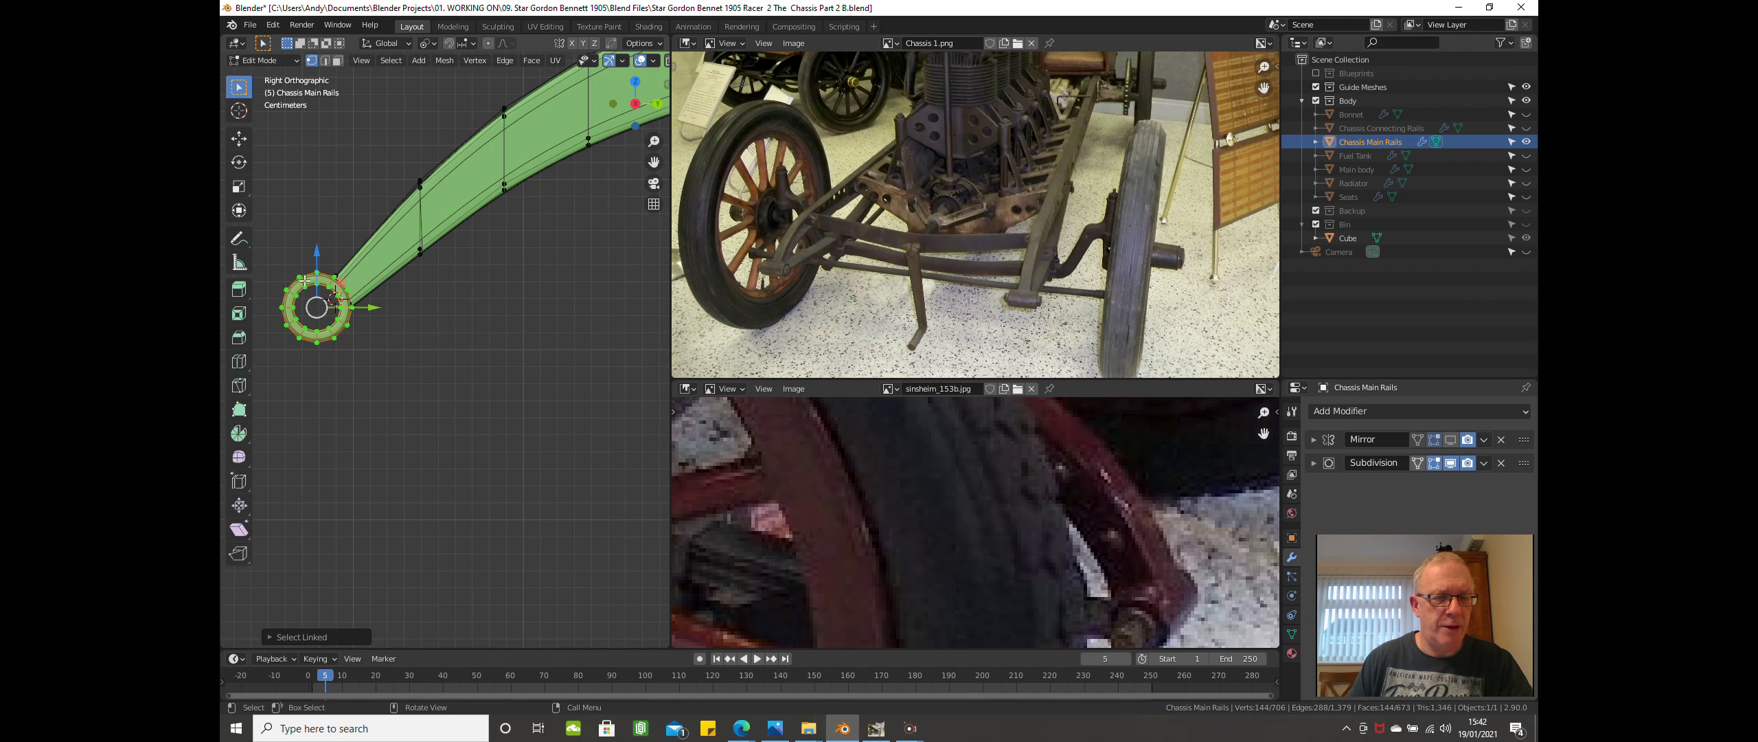
middle_click_drag(304, 282, 392, 199, "shift")
scroll(392, 198, "up", 1)
scroll(392, 199, "up", 2)
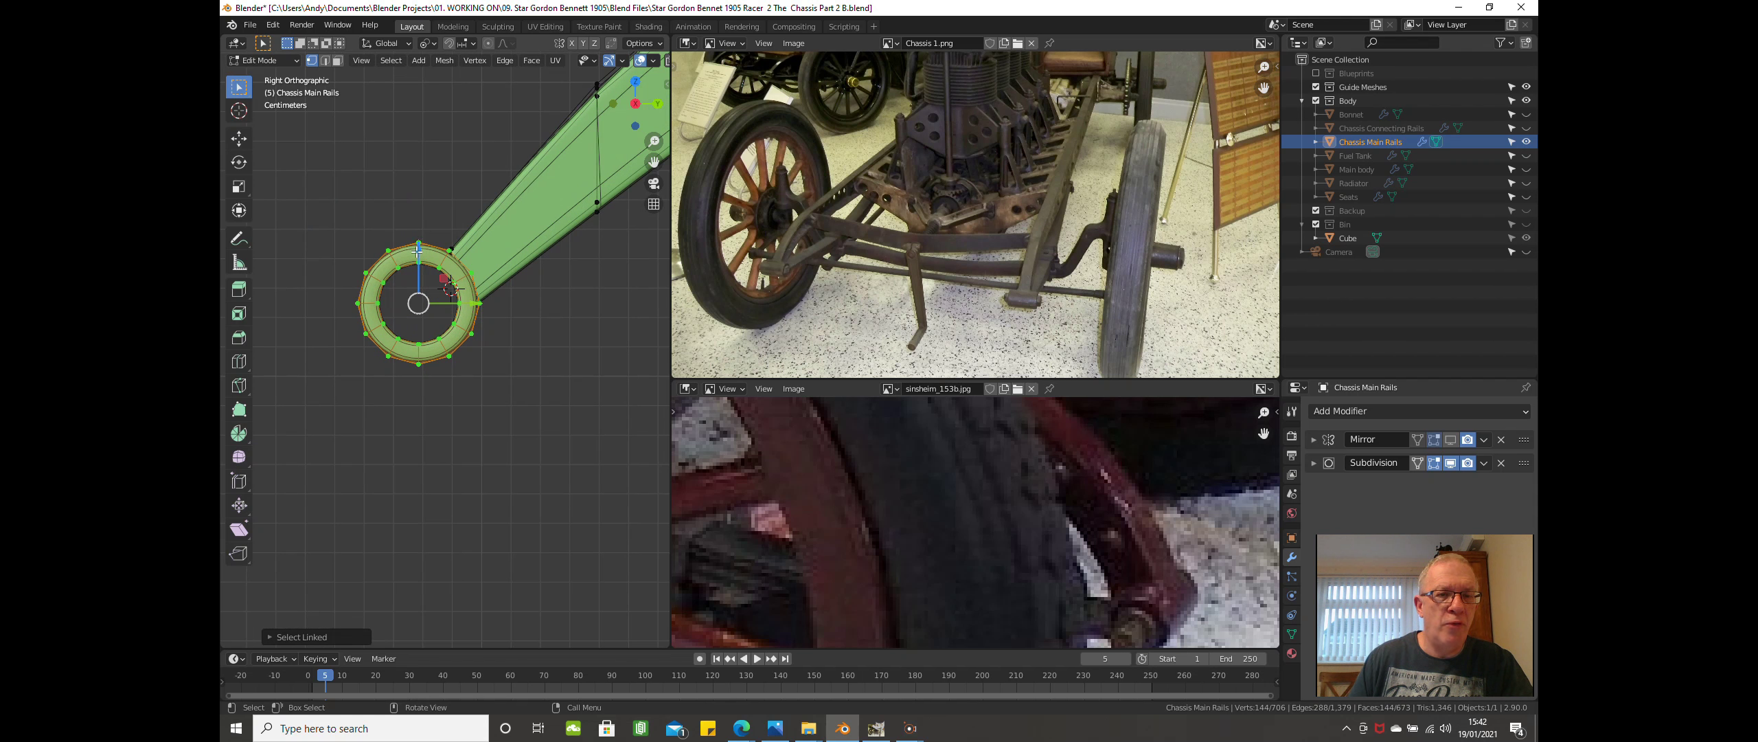
left_click_drag(417, 252, 419, 288)
scroll(422, 296, "down", 3)
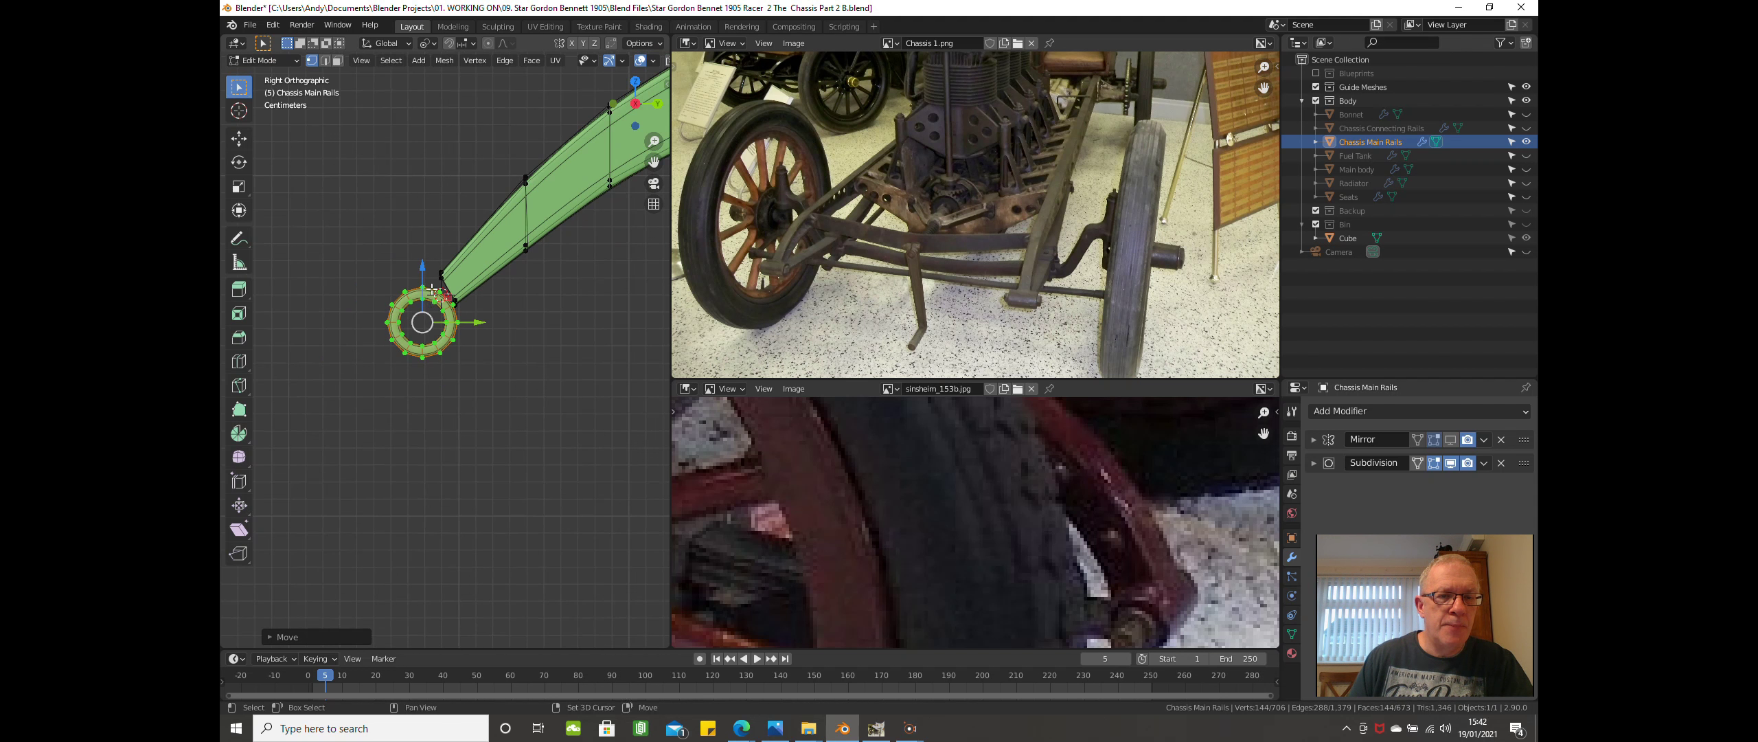
Slide the ring about 0.003 m along Y so it centres on the rail's front end.
scroll(440, 287, "up", 3)
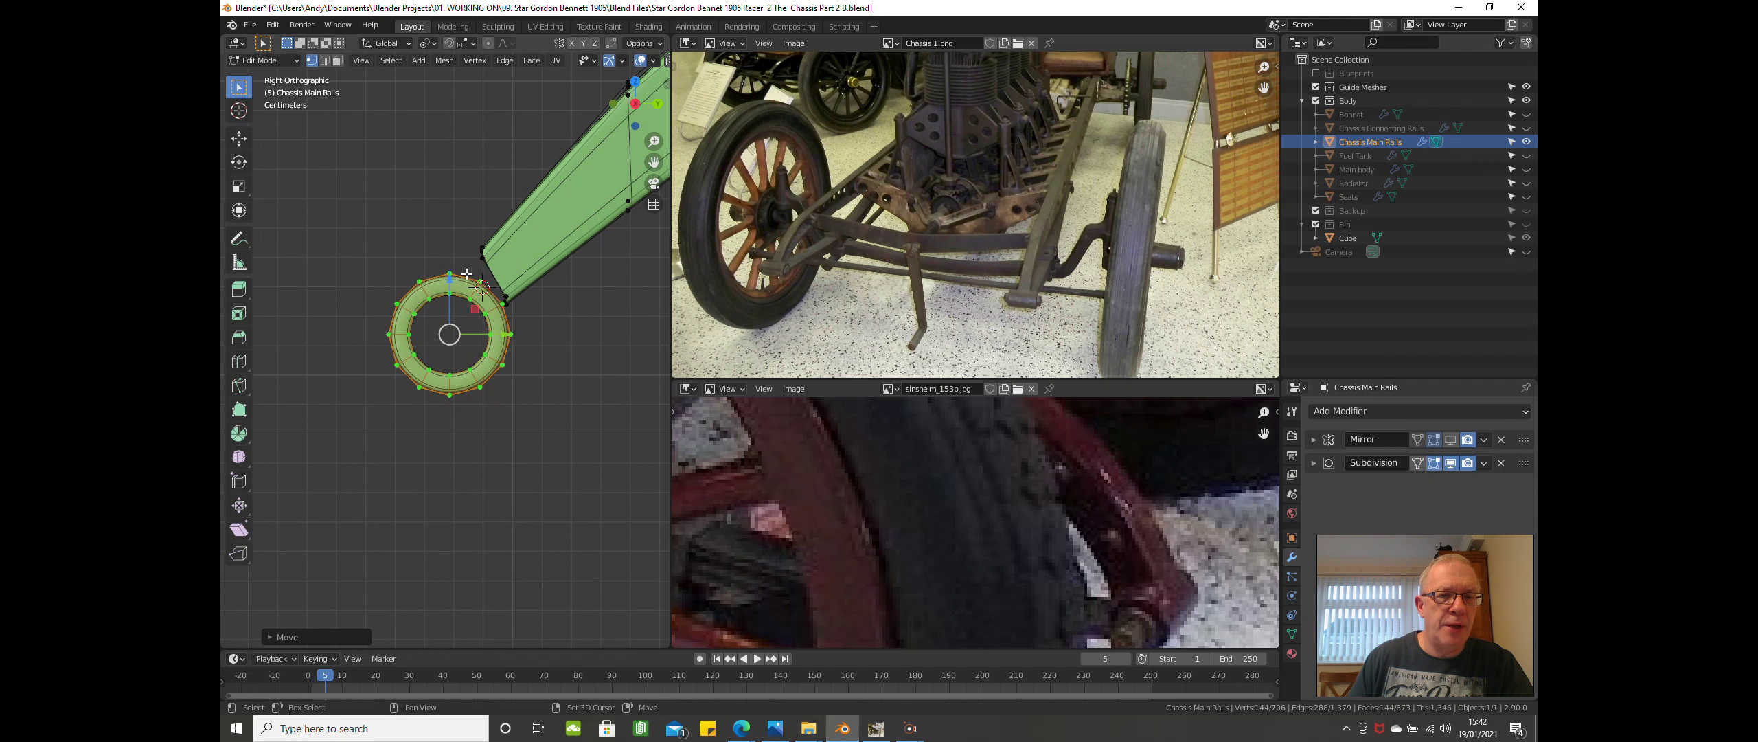
scroll(460, 268, "up", 2)
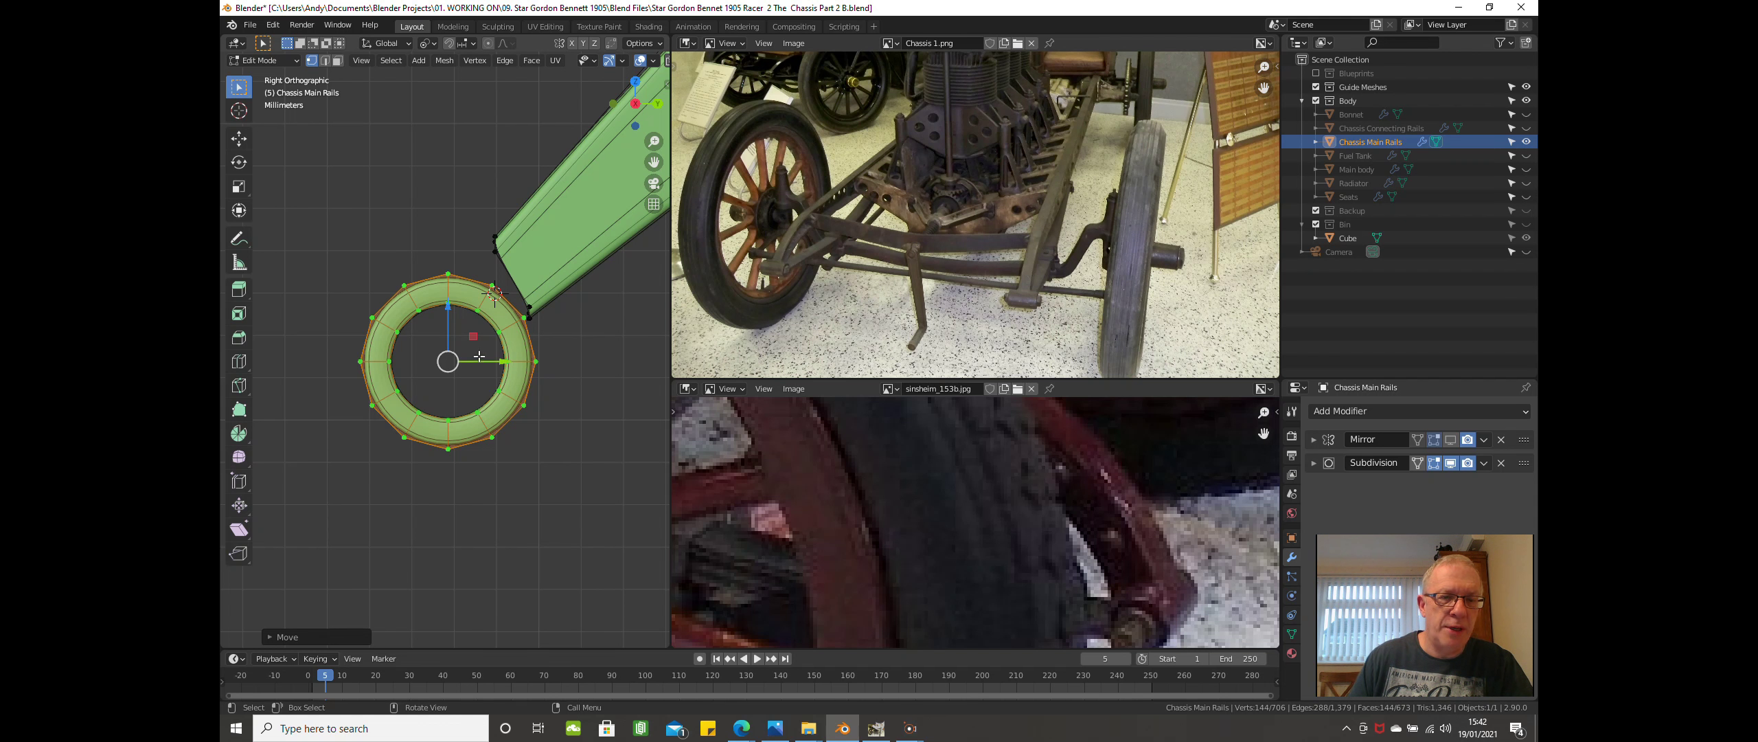
left_click_drag(478, 365, 515, 282)
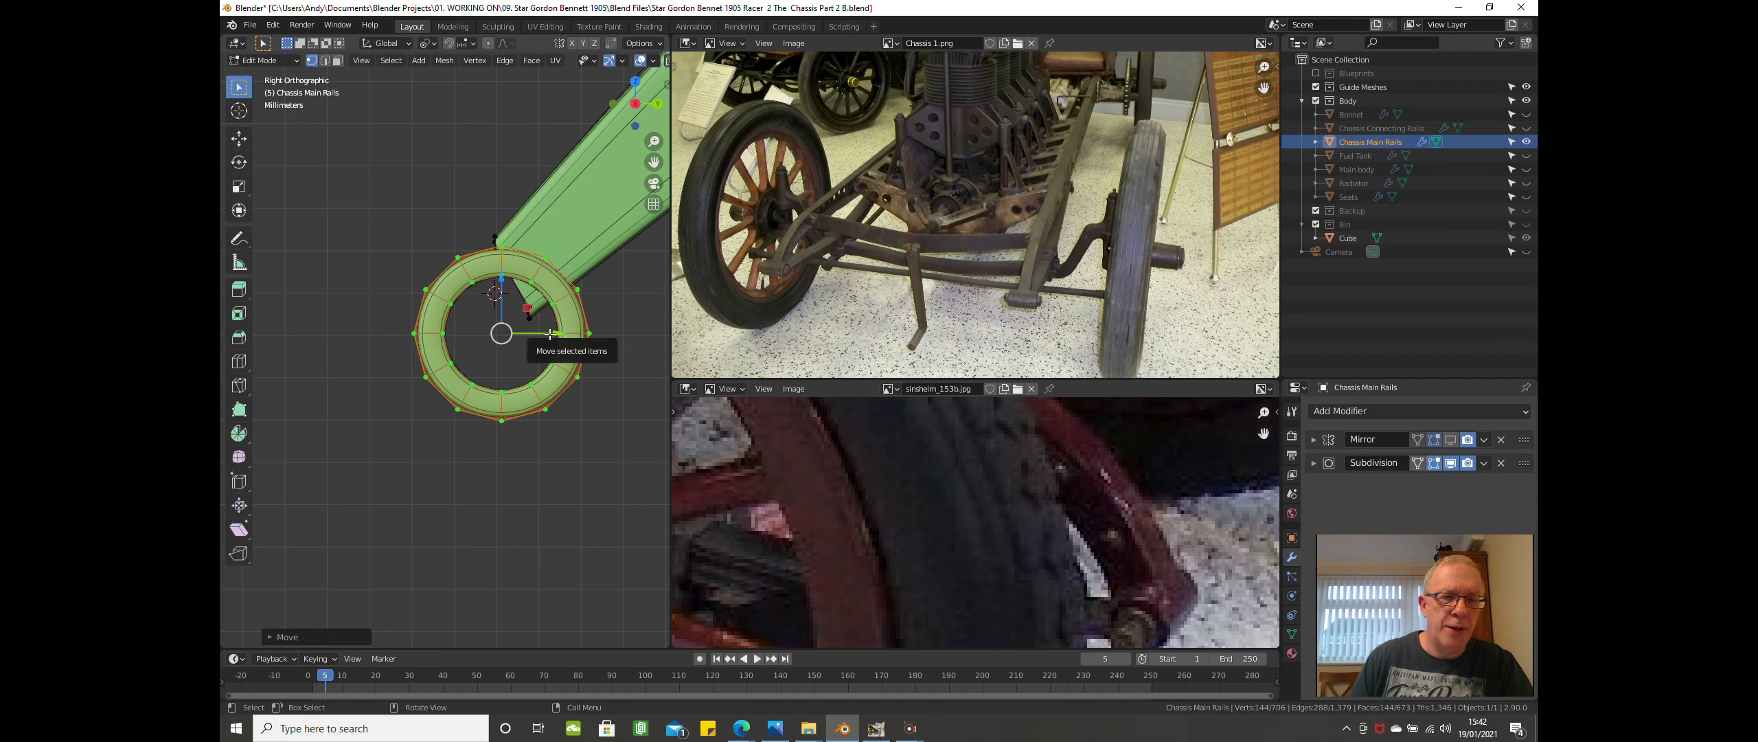
left_click_drag(550, 334, 521, 295)
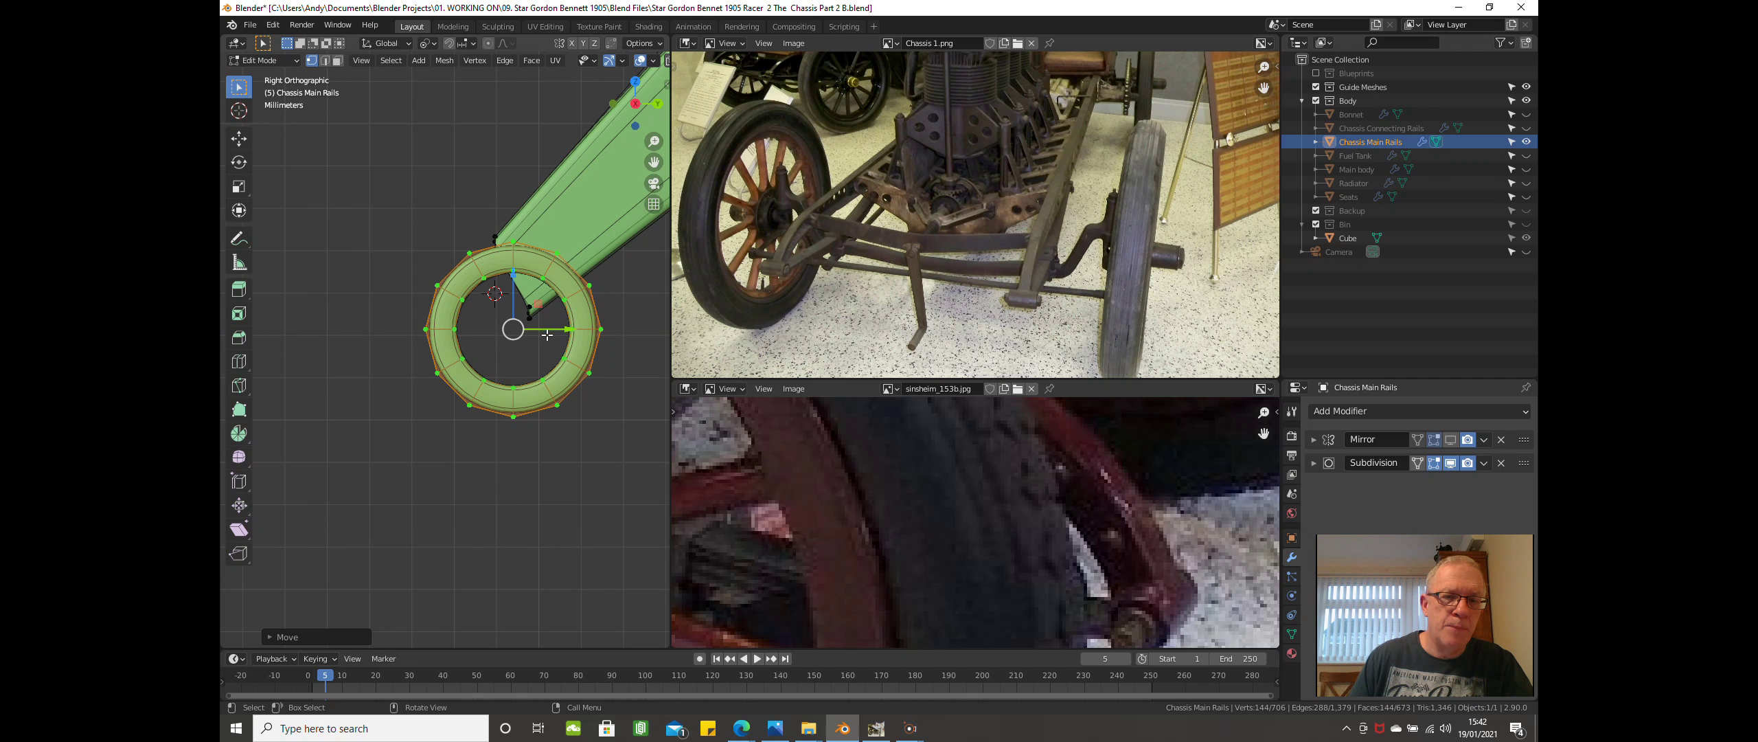
left_click_drag(547, 331, 572, 323)
scroll(534, 305, "down", 2)
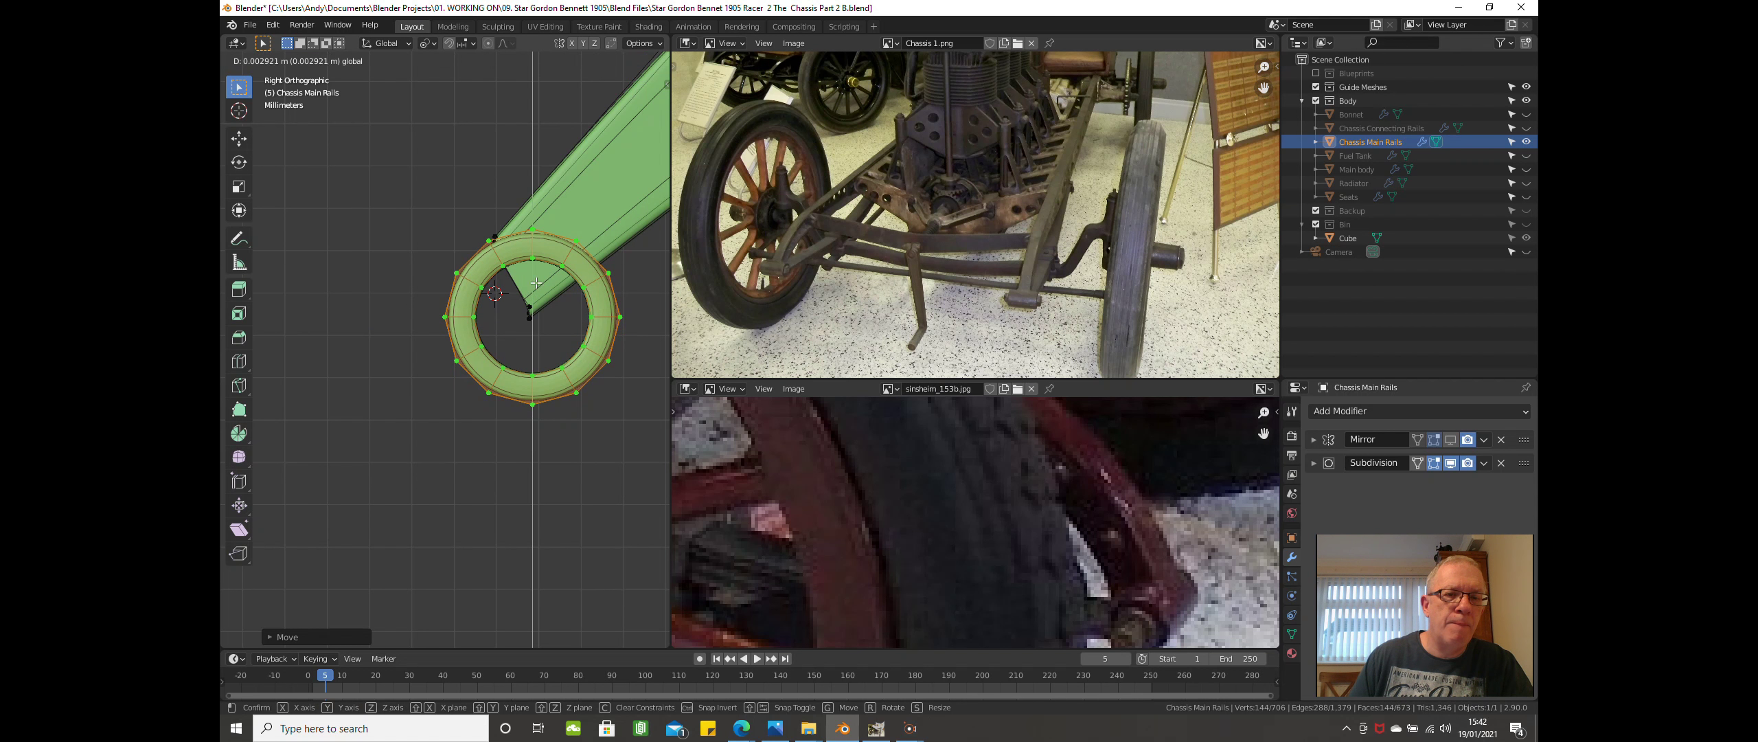
scroll(532, 319, "down", 1)
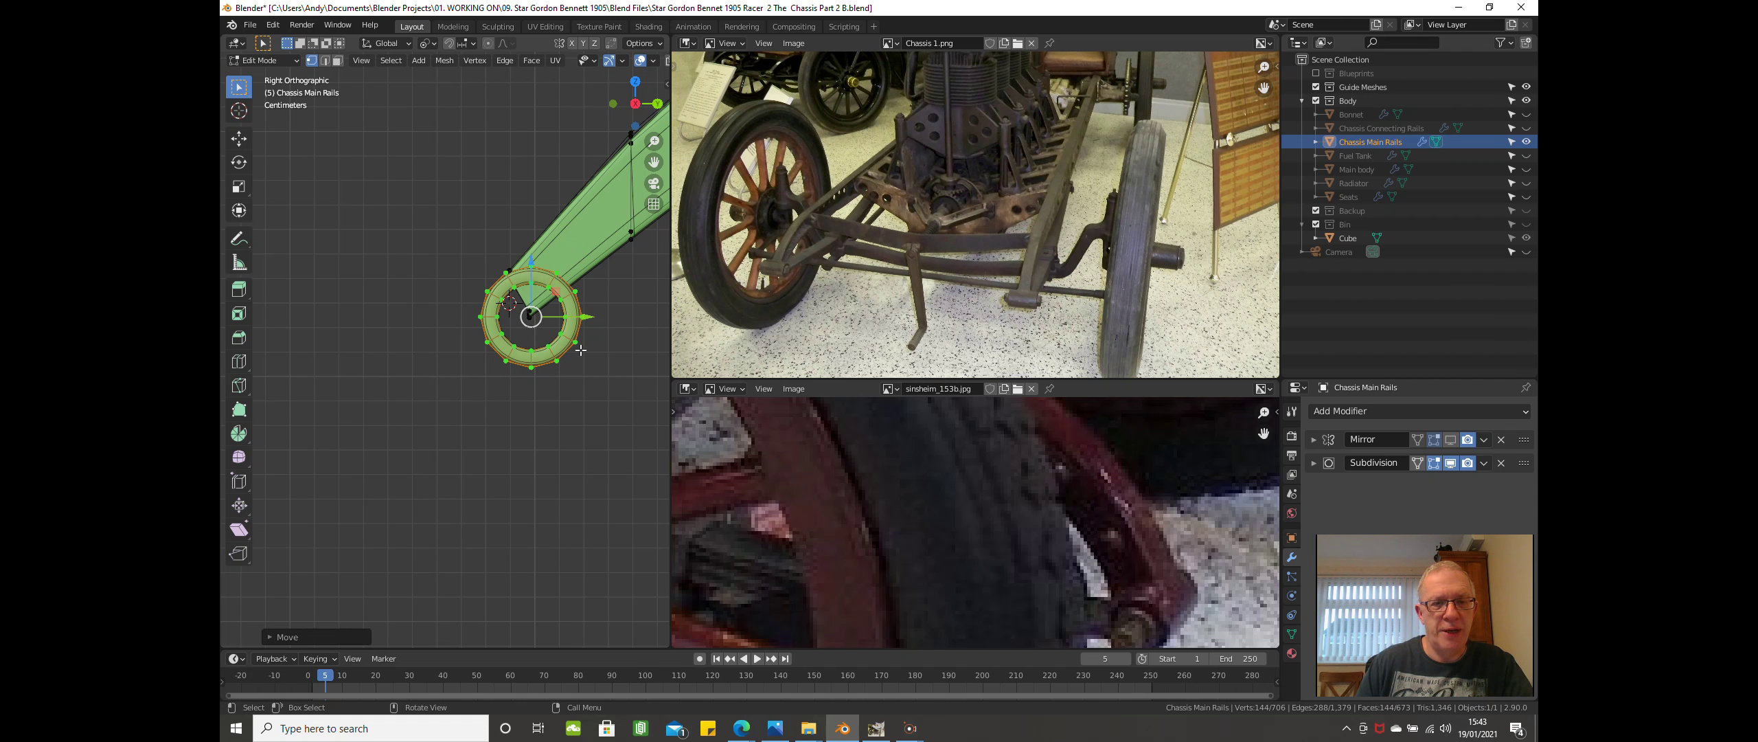
scroll(583, 377, "up", 1)
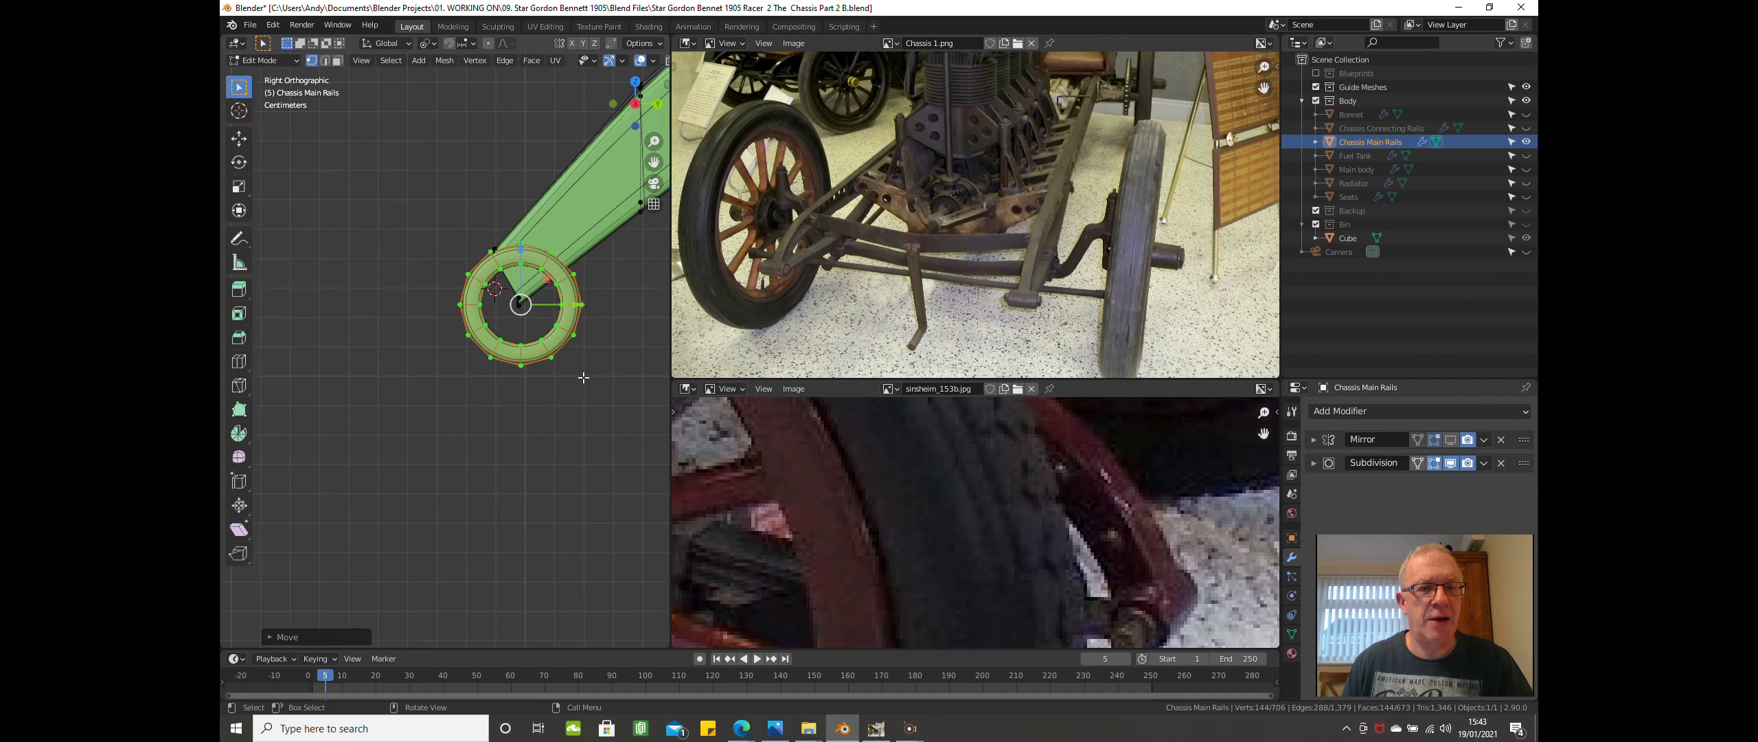
scroll(580, 374, "up", 2)
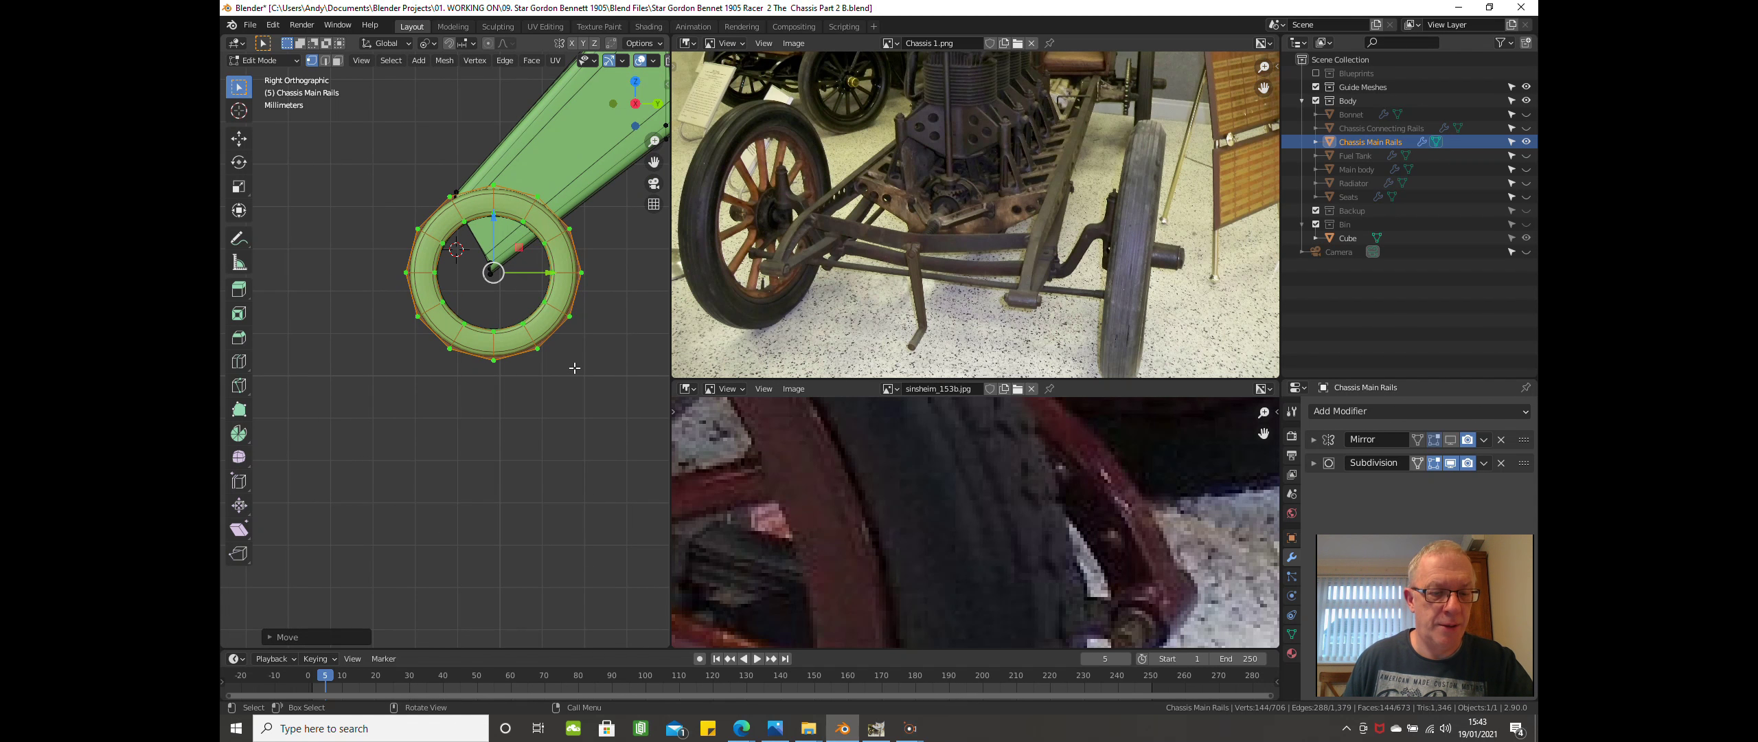
Shrink the ring, switch to wireframe shading, and line it up vertically with the rail.
key("s")
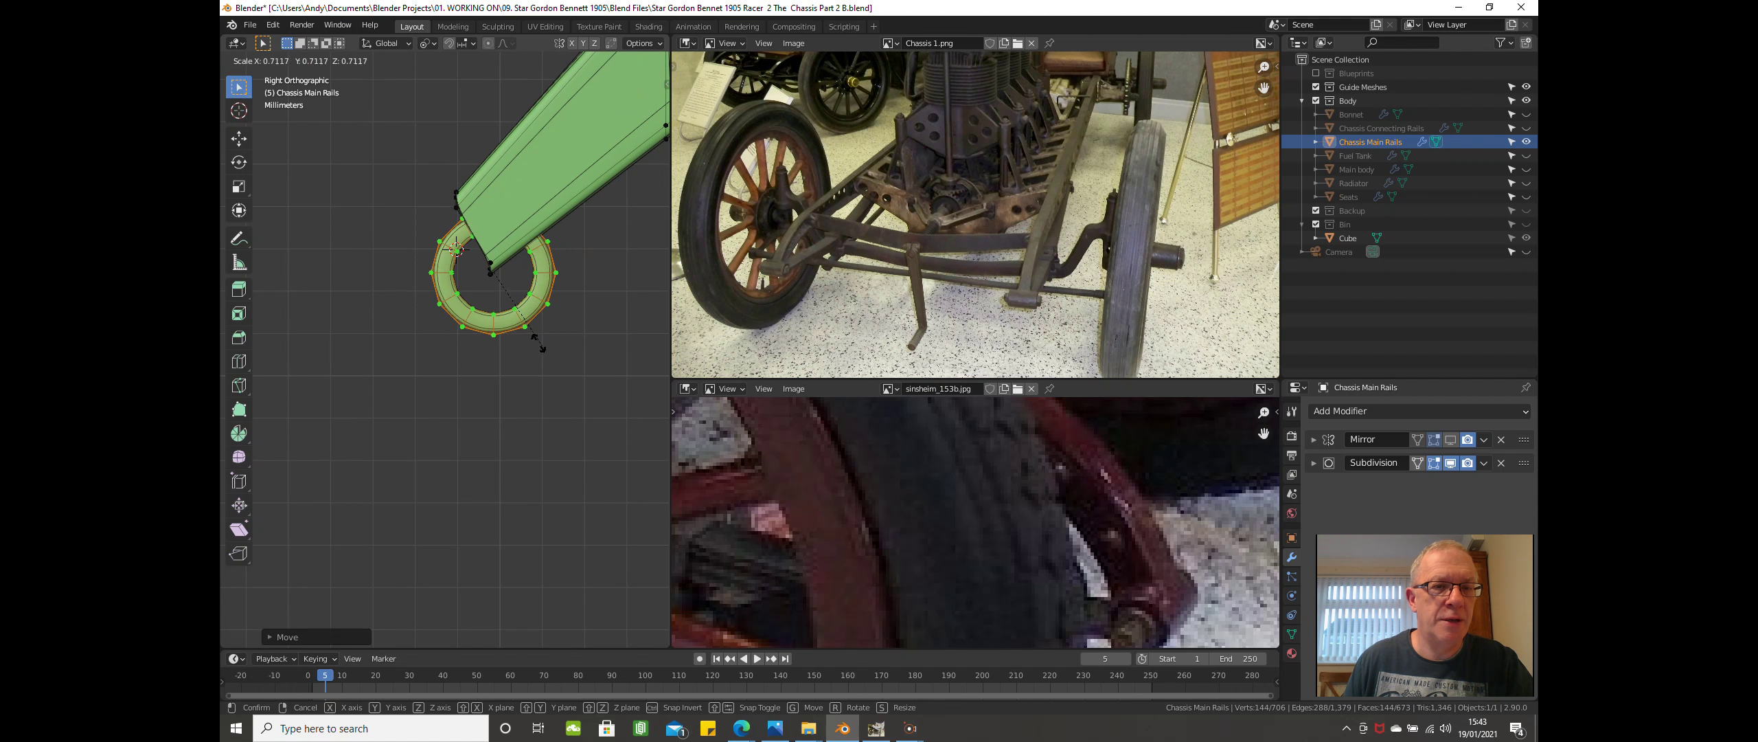
left_click(541, 348)
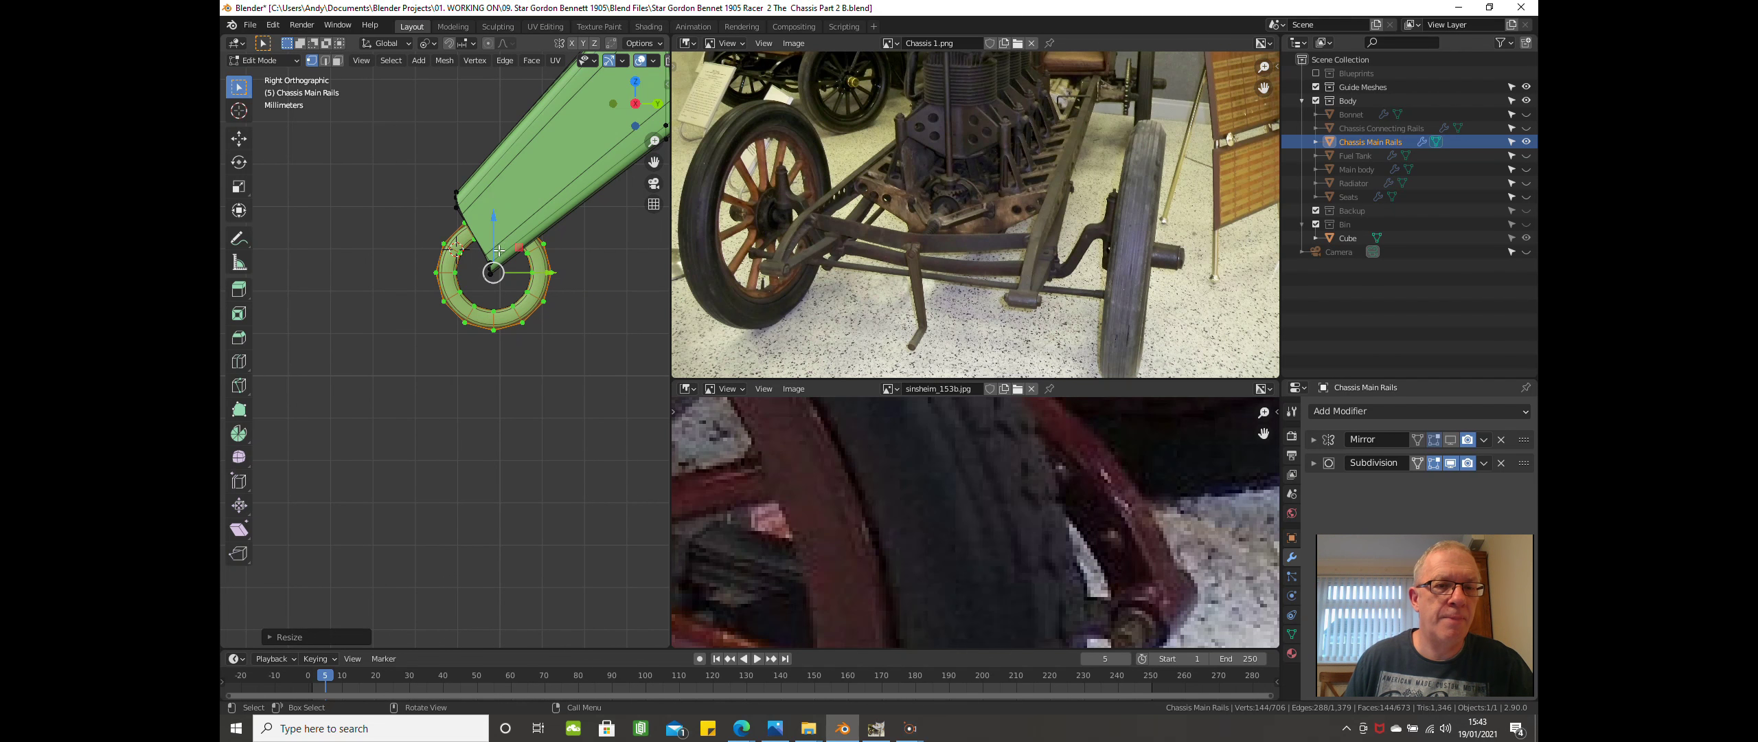
key("z")
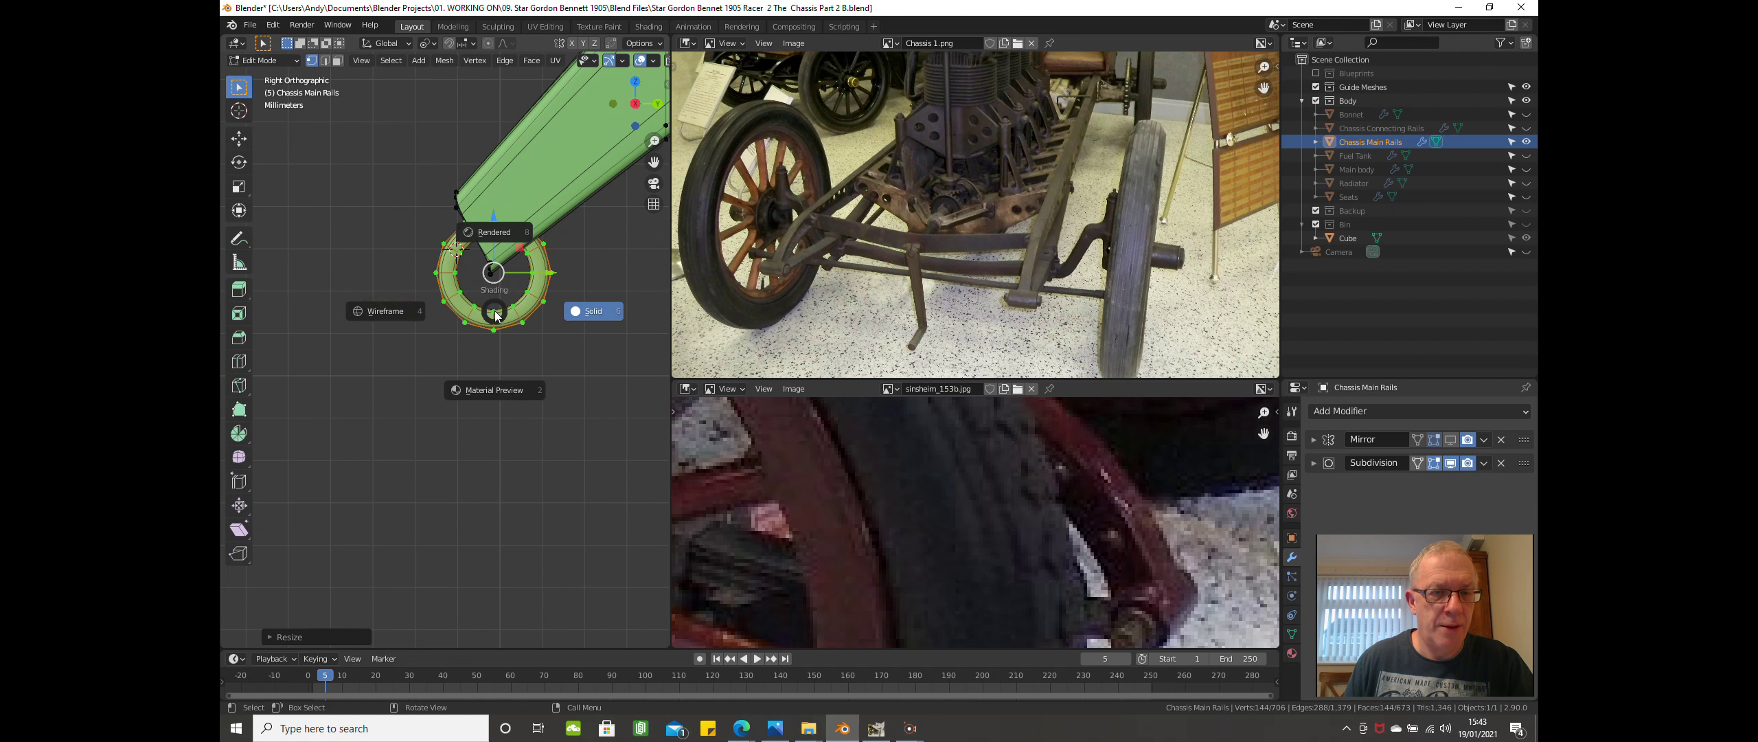
left_click(399, 313)
left_click_drag(489, 235, 524, 237)
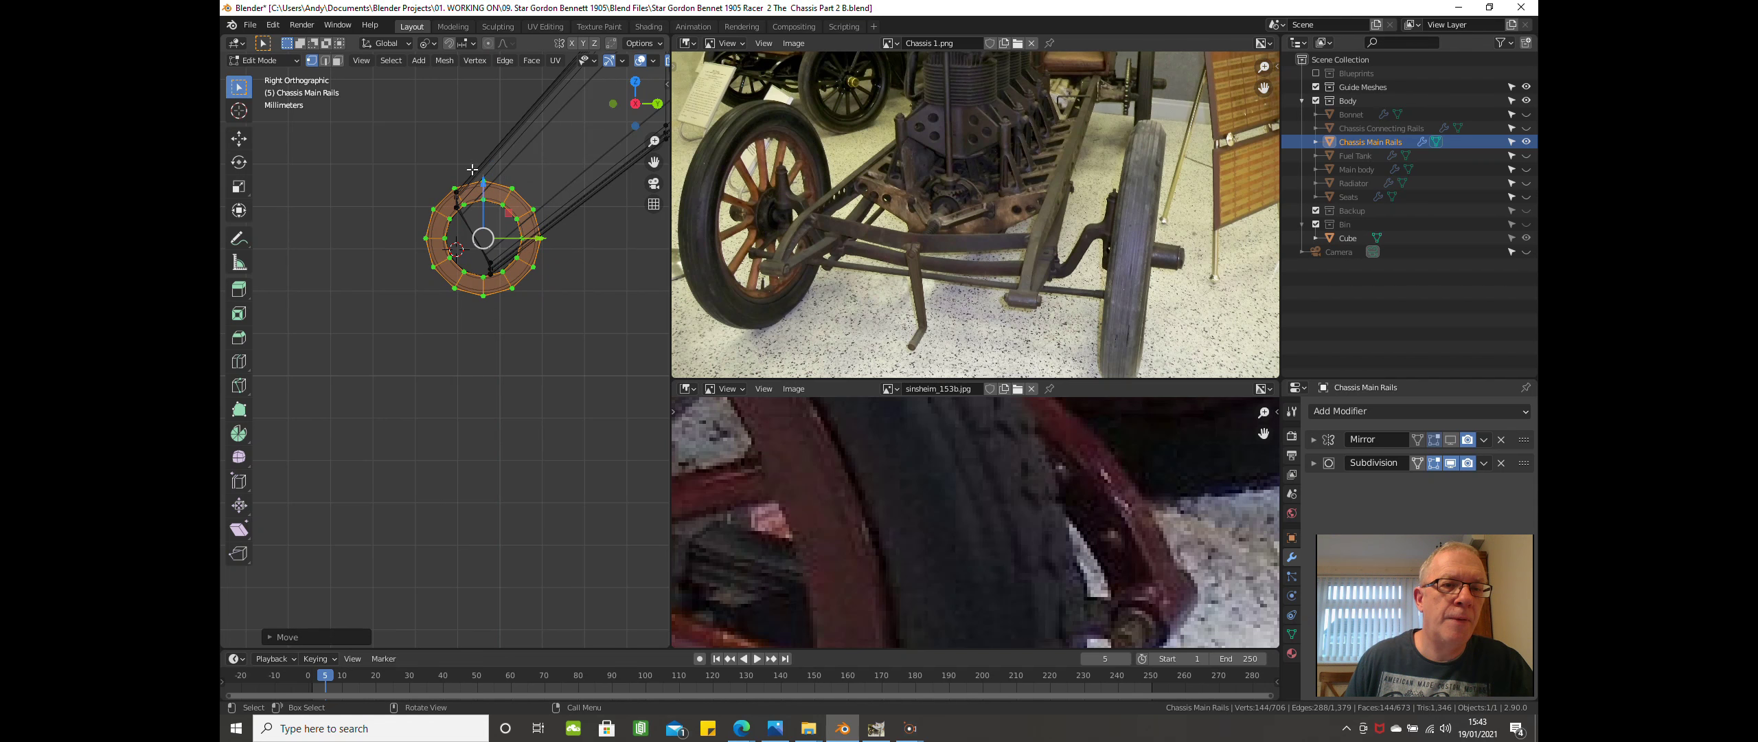
left_click_drag(483, 192, 484, 199)
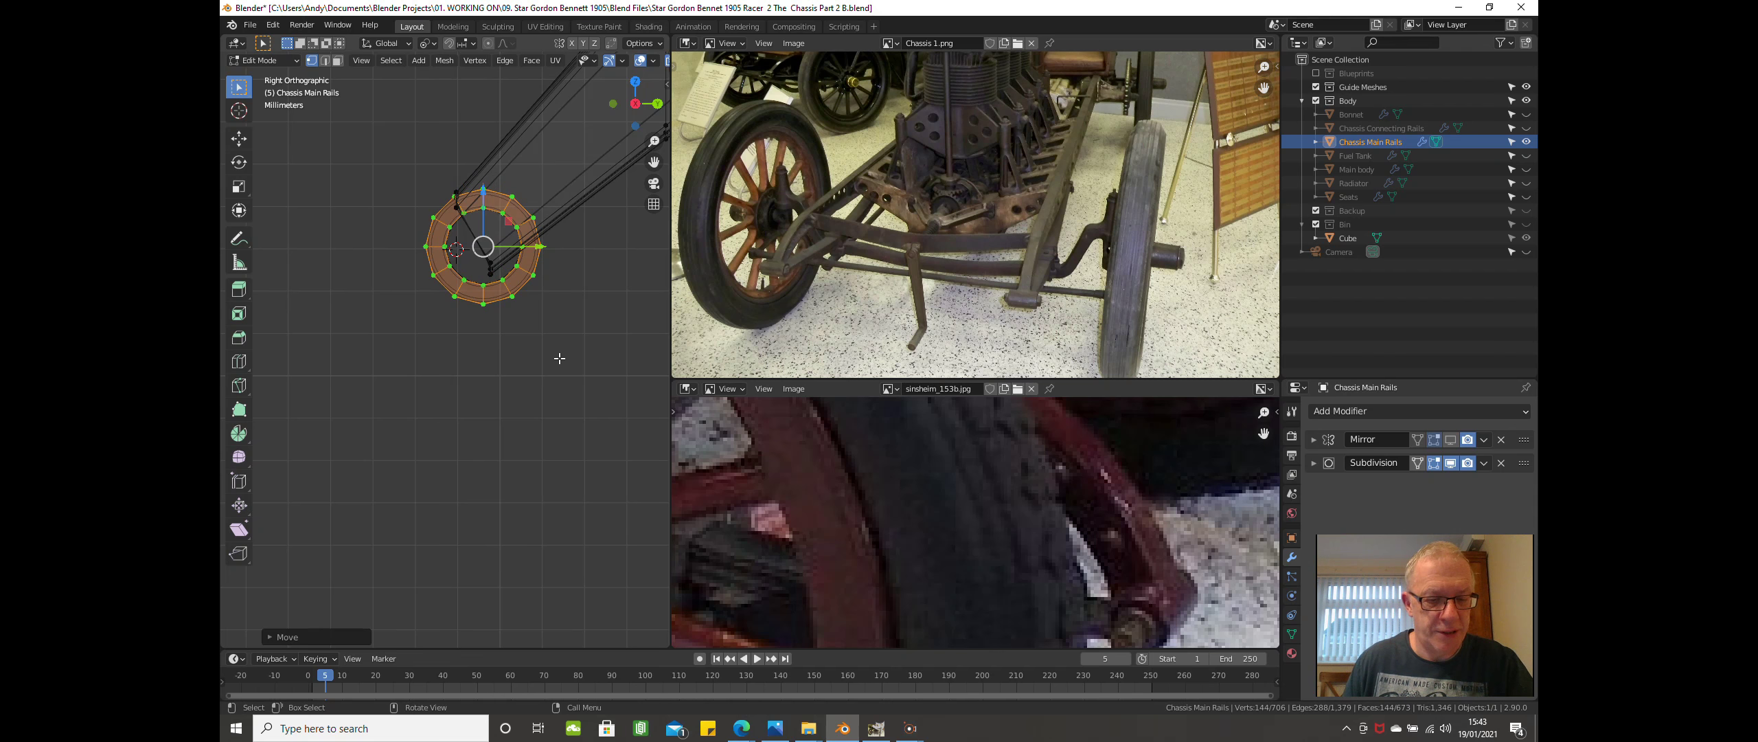
Shrink the ring further to match the photo and move it up slightly.
key("s")
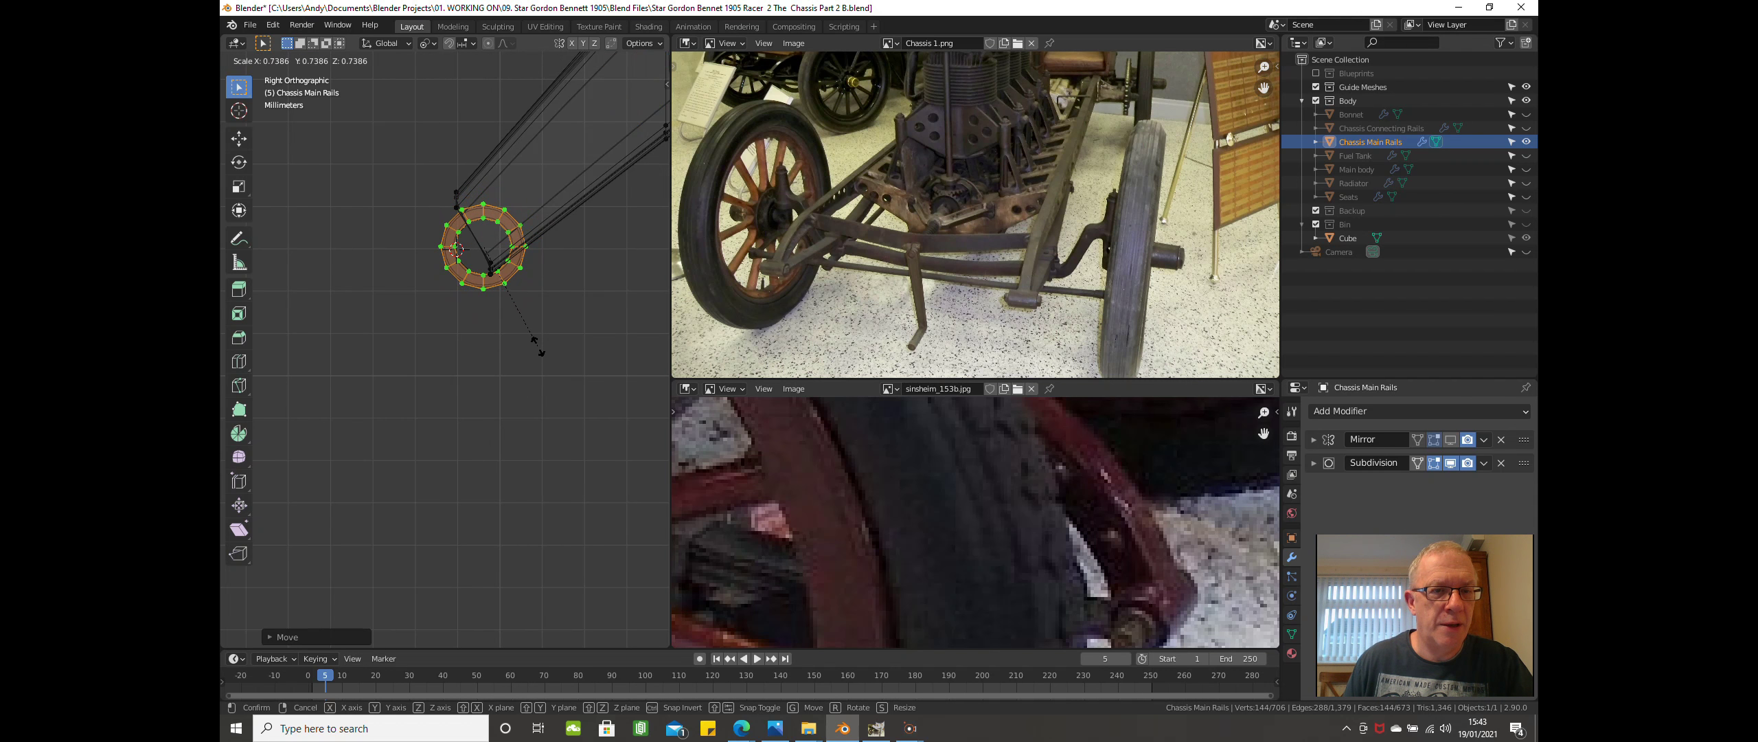
left_click(542, 354)
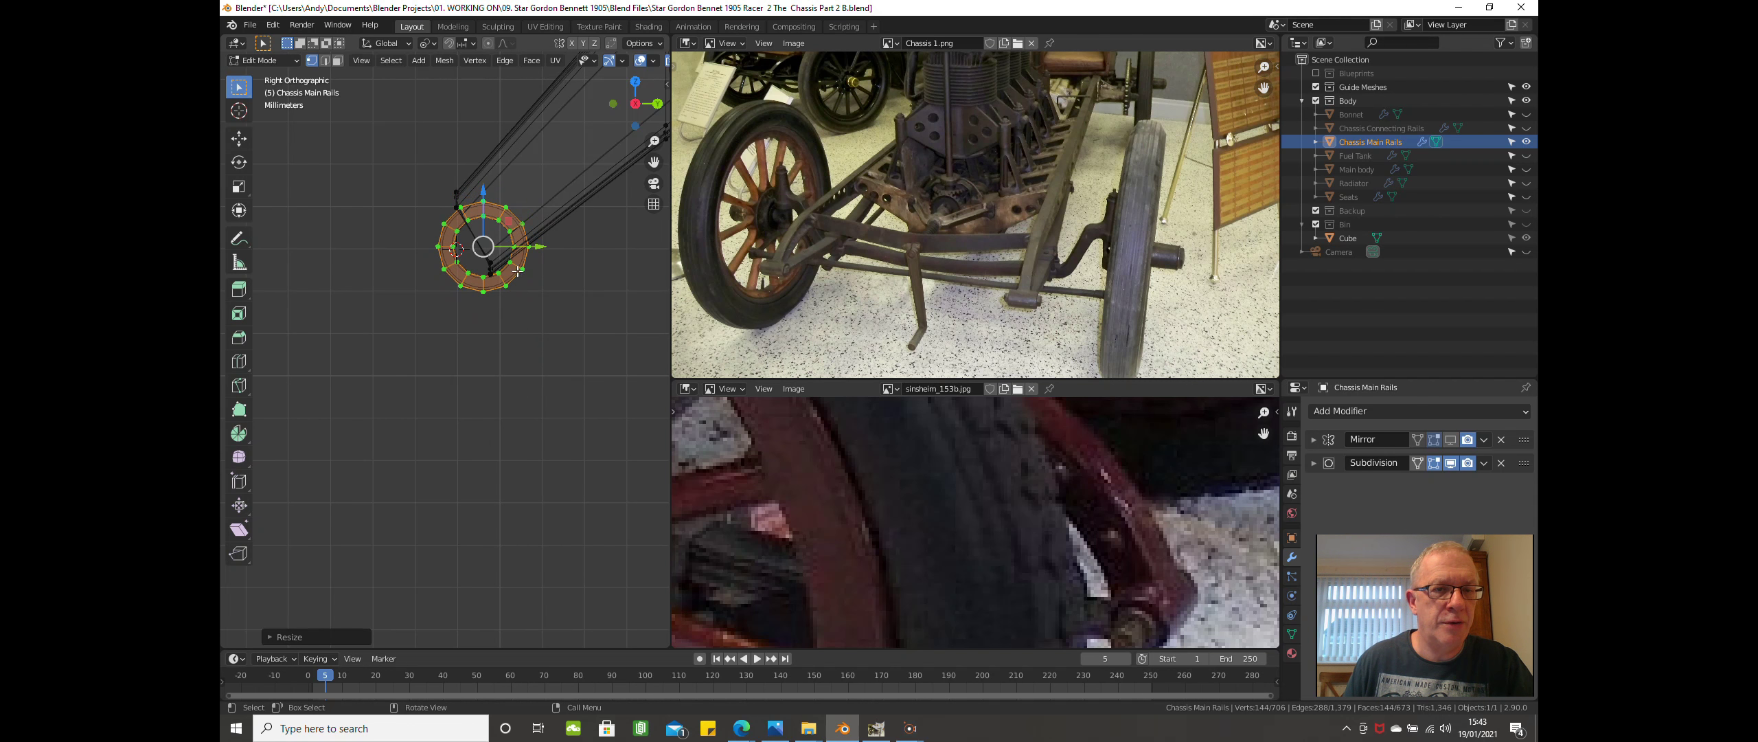
left_click_drag(486, 214, 534, 234)
scroll(529, 273, "down", 3)
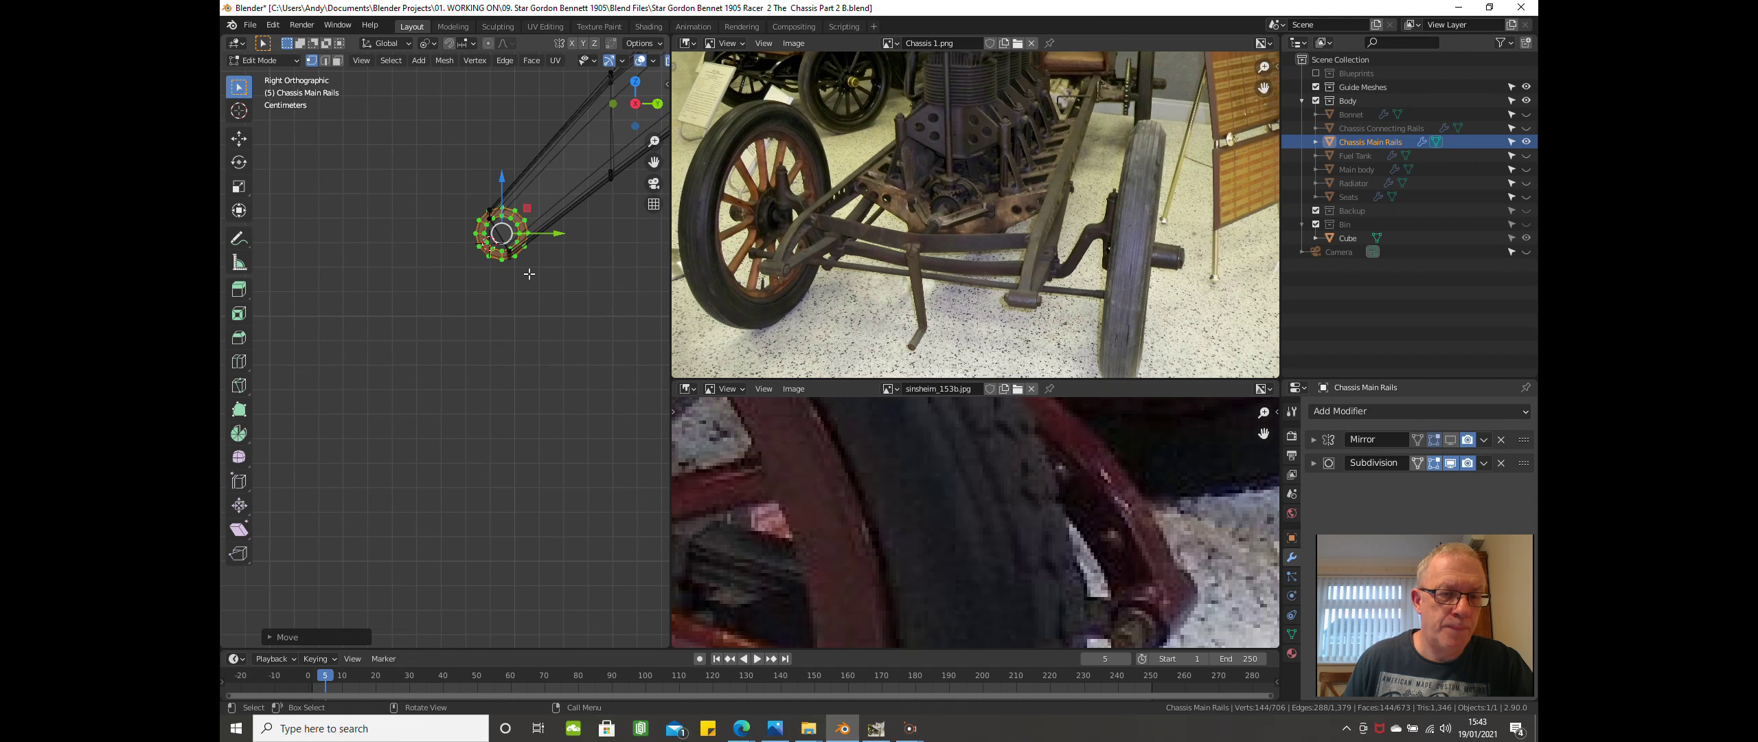
scroll(527, 267, "up", 3)
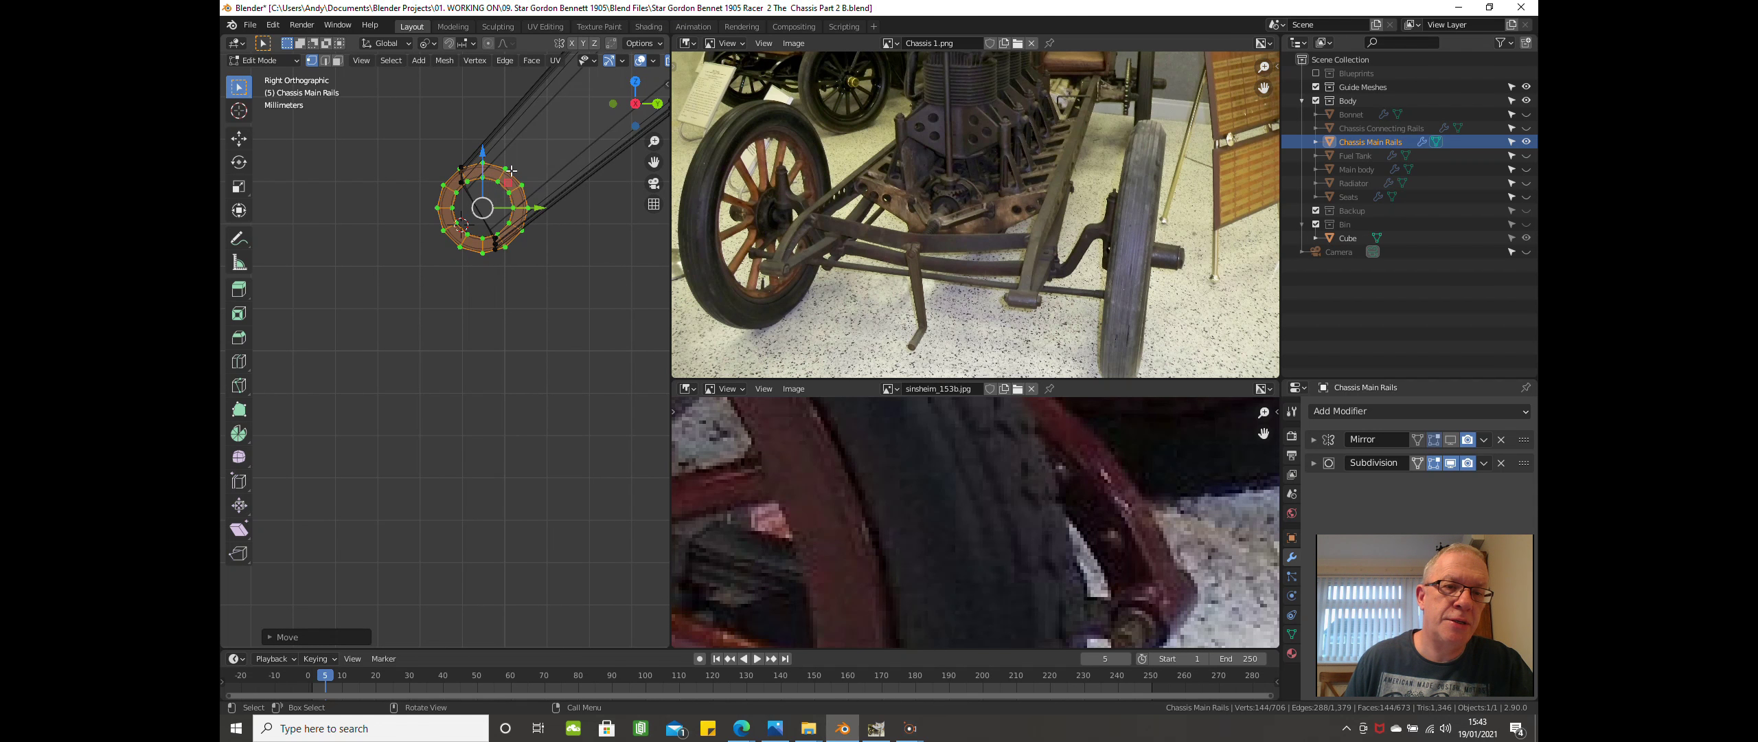
middle_click_drag(512, 171, 528, 203)
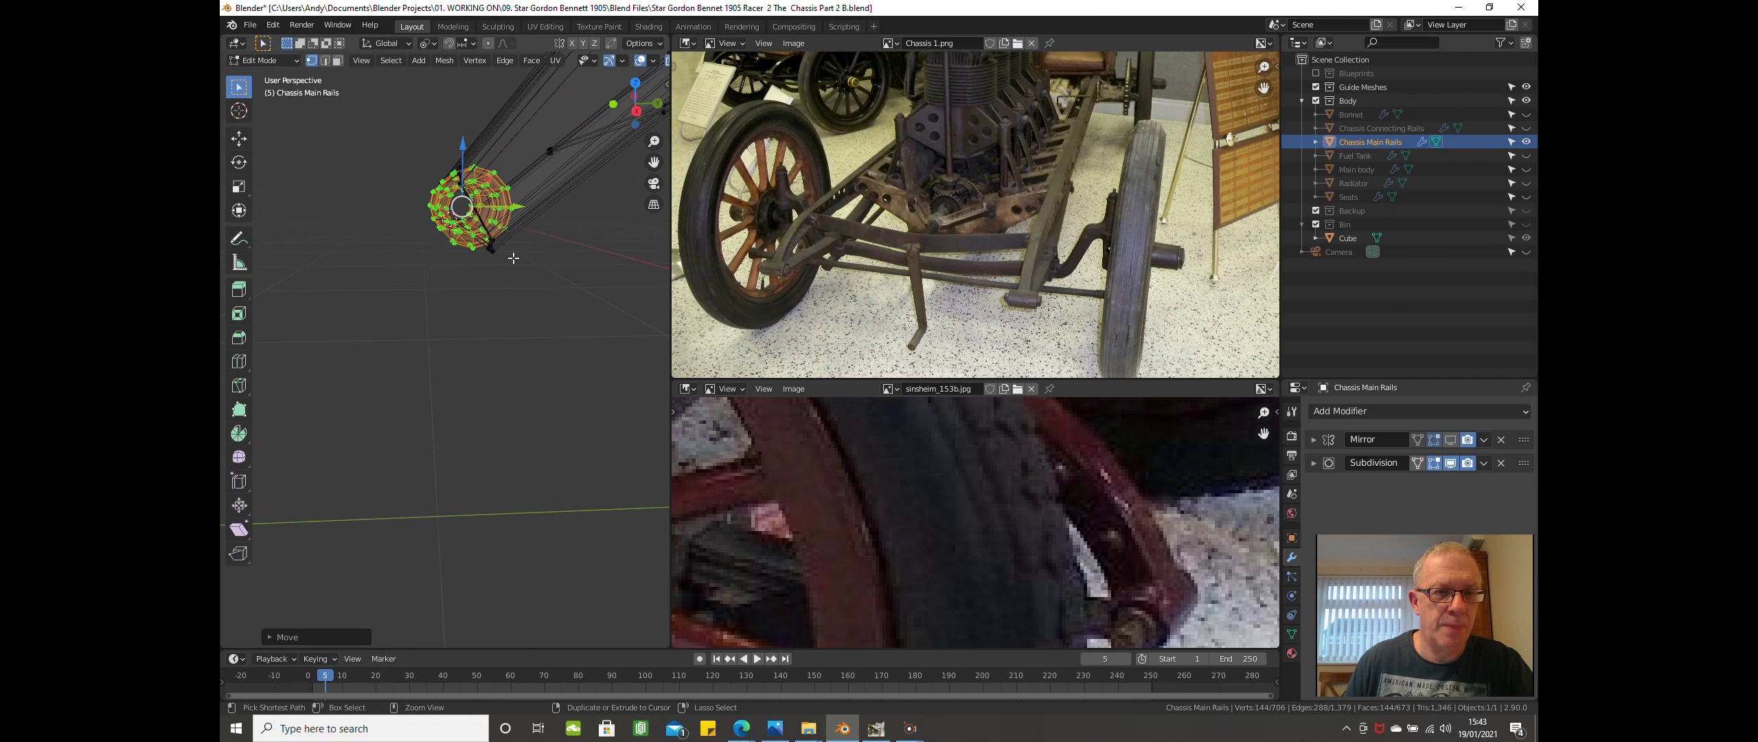
key("shift+r")
key("shift+r")
mouse_move(513, 258)
middle_mouse_down()
mouse_move(540, 283)
mouse_move(504, 268)
middle_mouse_up()
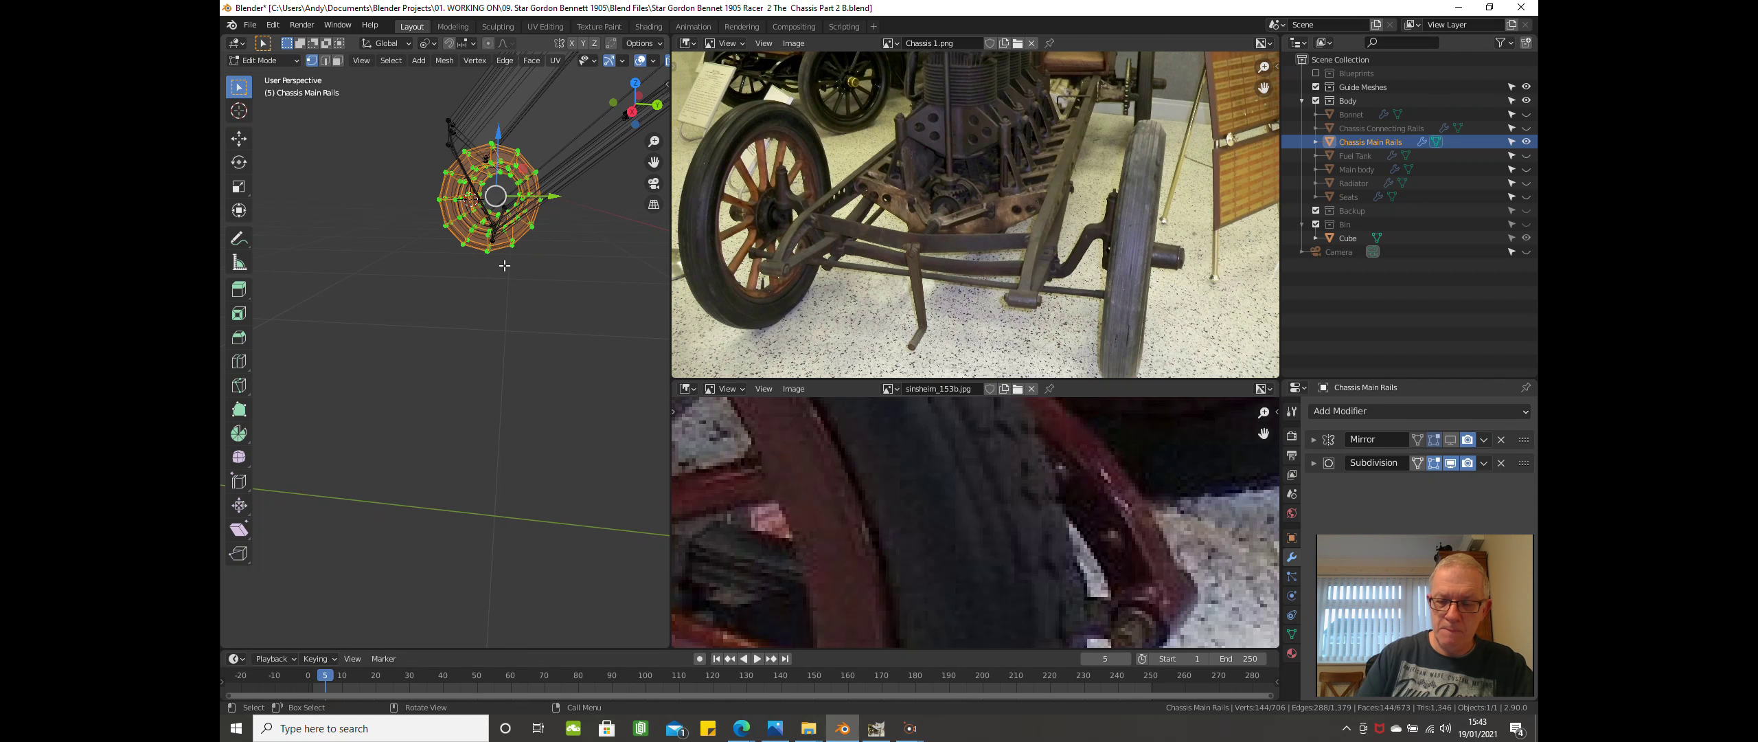
In front orthographic view, stretch the tube longer along X.
key("KP_5")
key("KP_3")
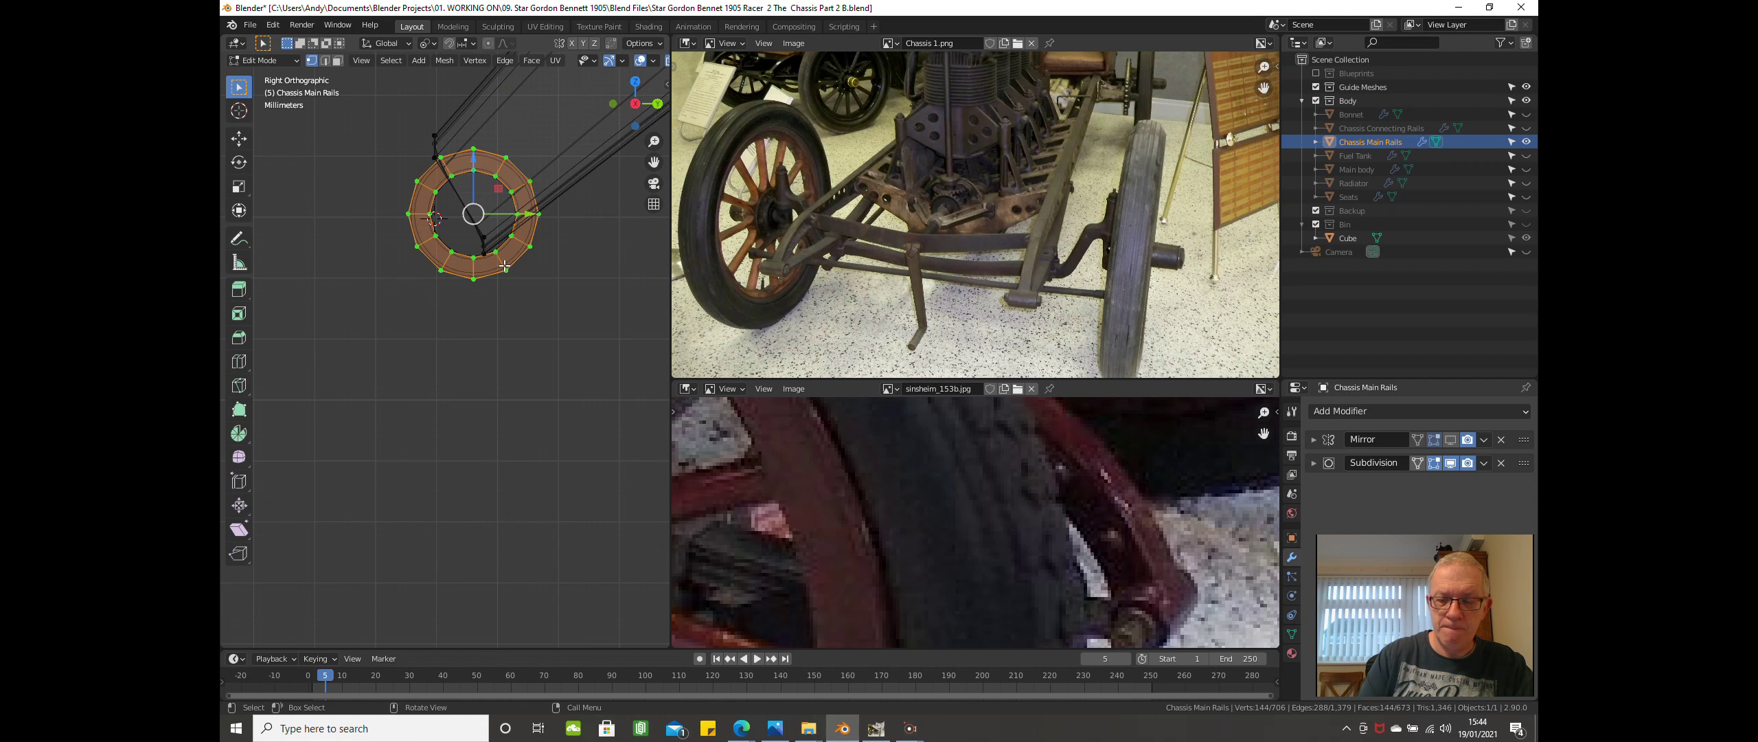
key("KP_1")
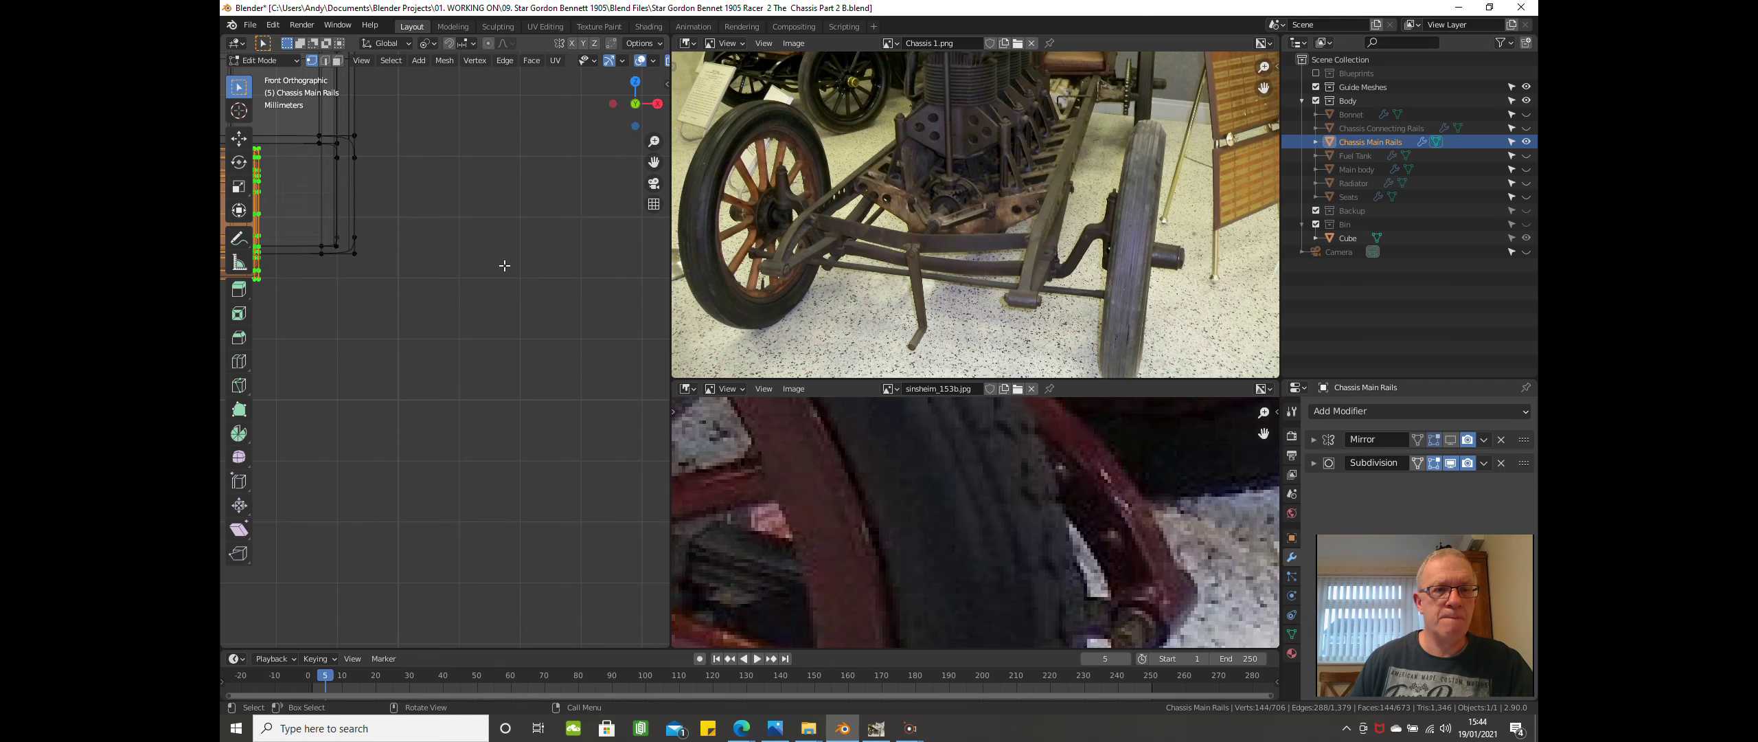
scroll(497, 266, "down", 8)
scroll(447, 249, "up", 5)
scroll(423, 245, "down", 2)
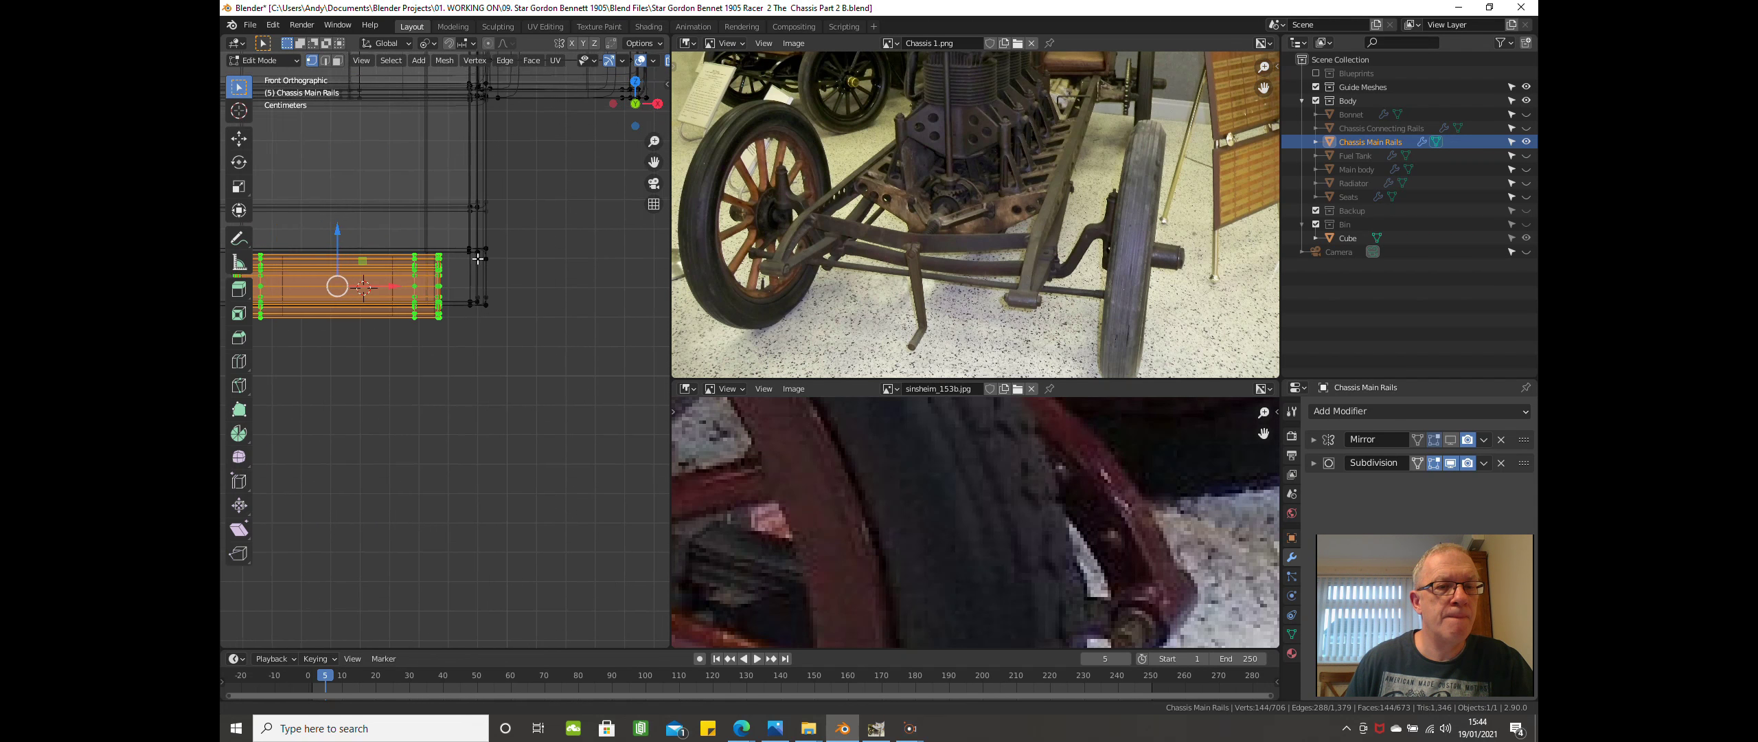
middle_click_drag(424, 245, 517, 234, "shift")
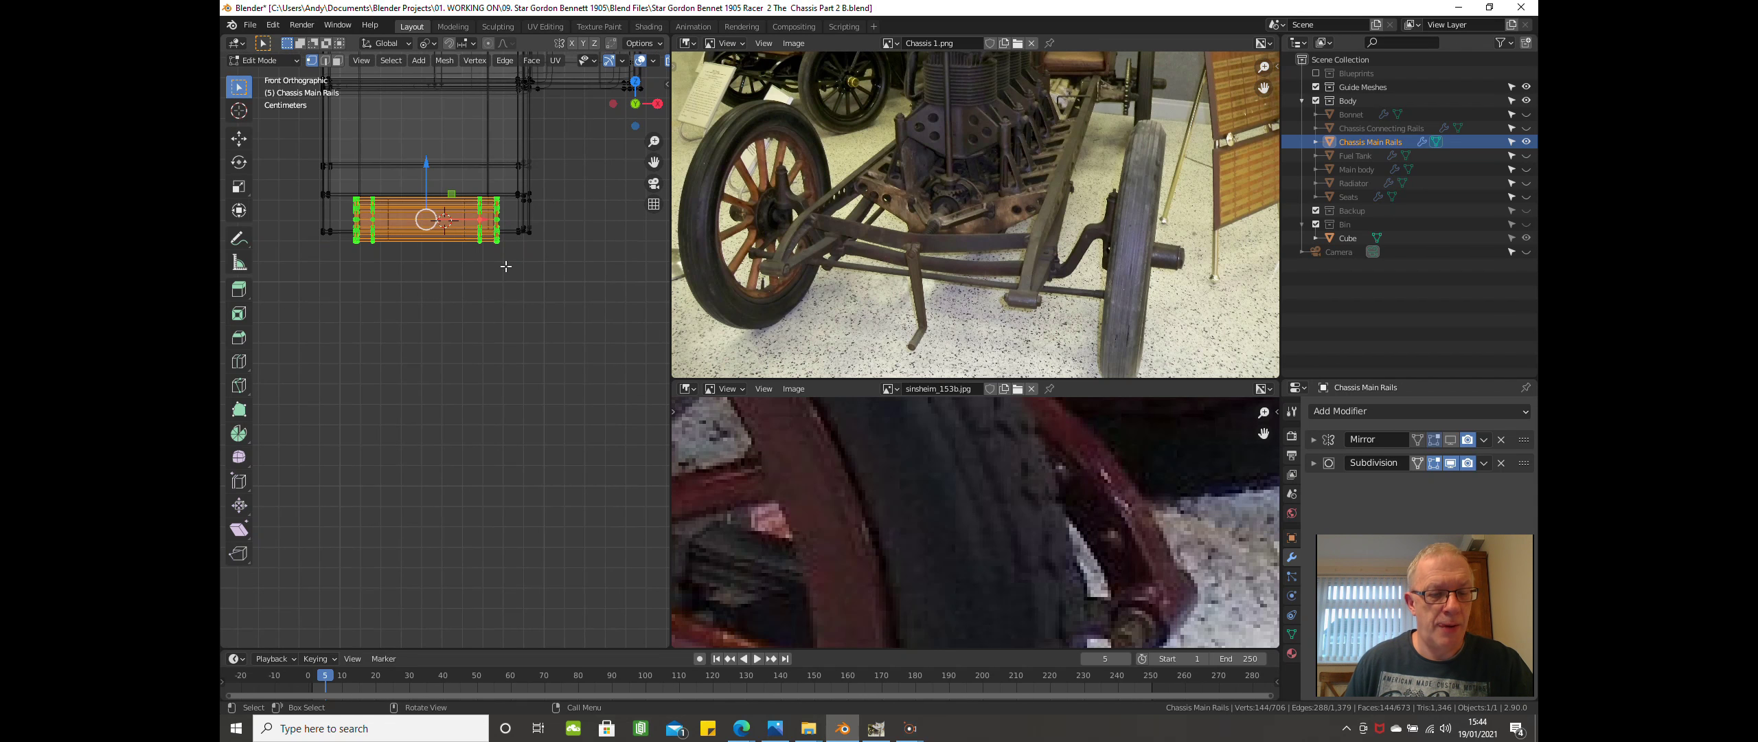
key("s")
key("x")
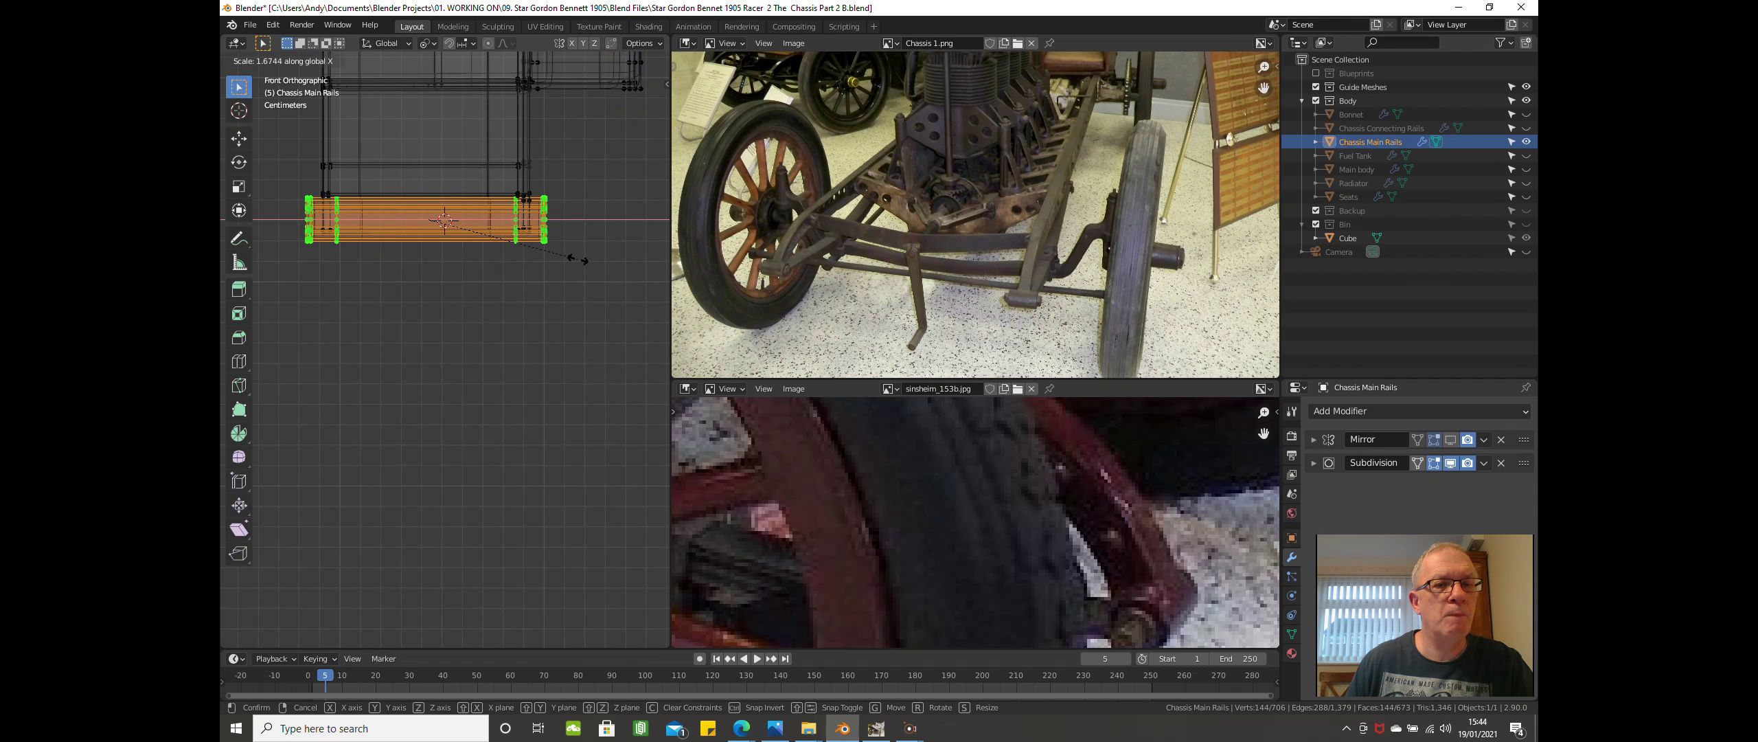
left_click(588, 260)
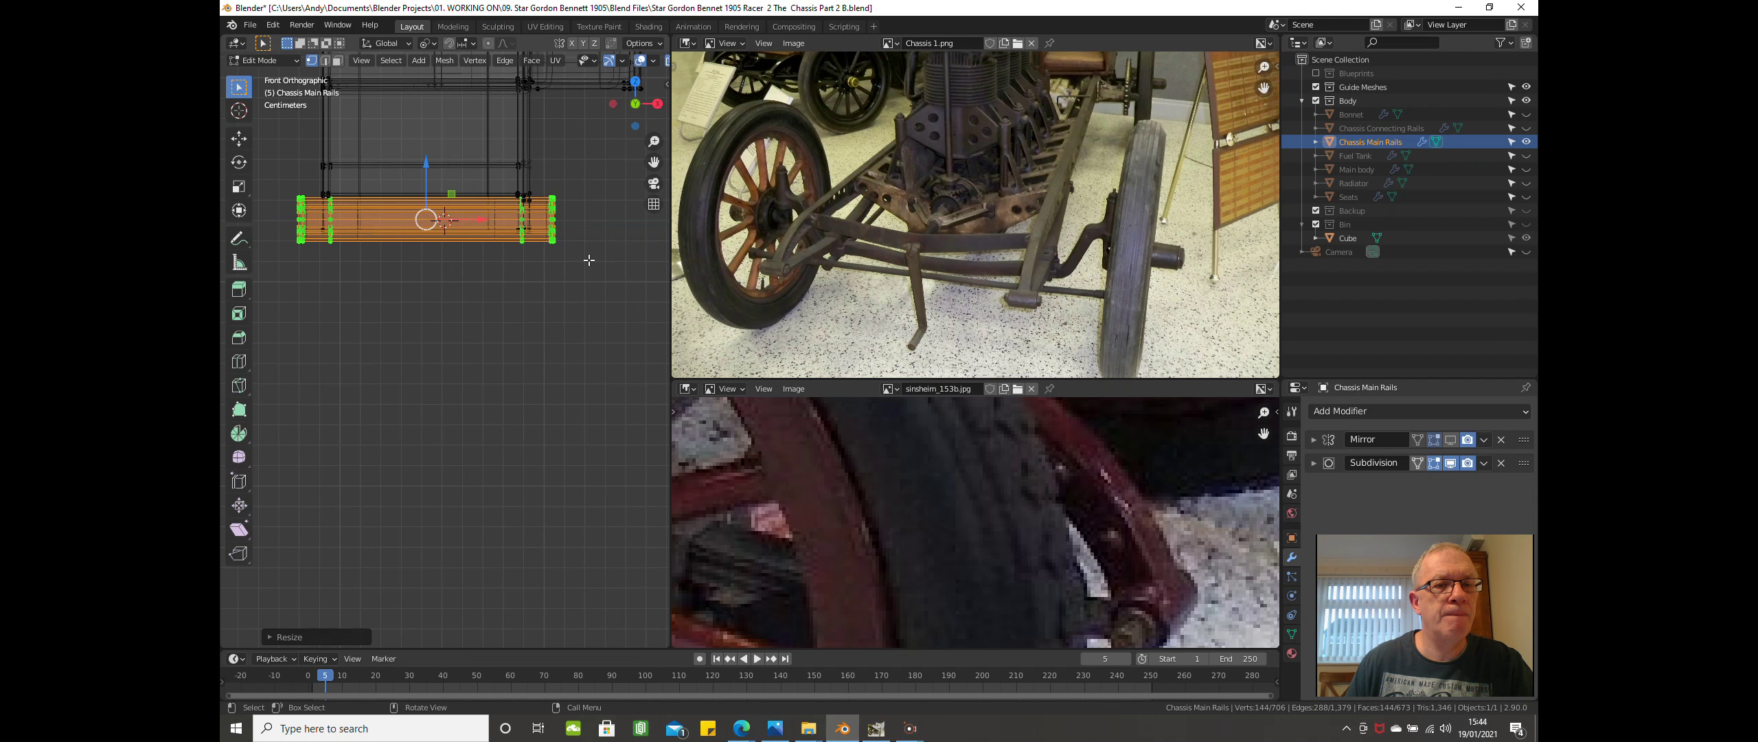
In right view, raise the ring about 0.0035 m so it sits against the rail.
mouse_move(589, 260)
middle_mouse_down()
mouse_move(344, 297)
mouse_move(577, 275)
mouse_move(564, 252)
middle_mouse_up()
key("KP_3")
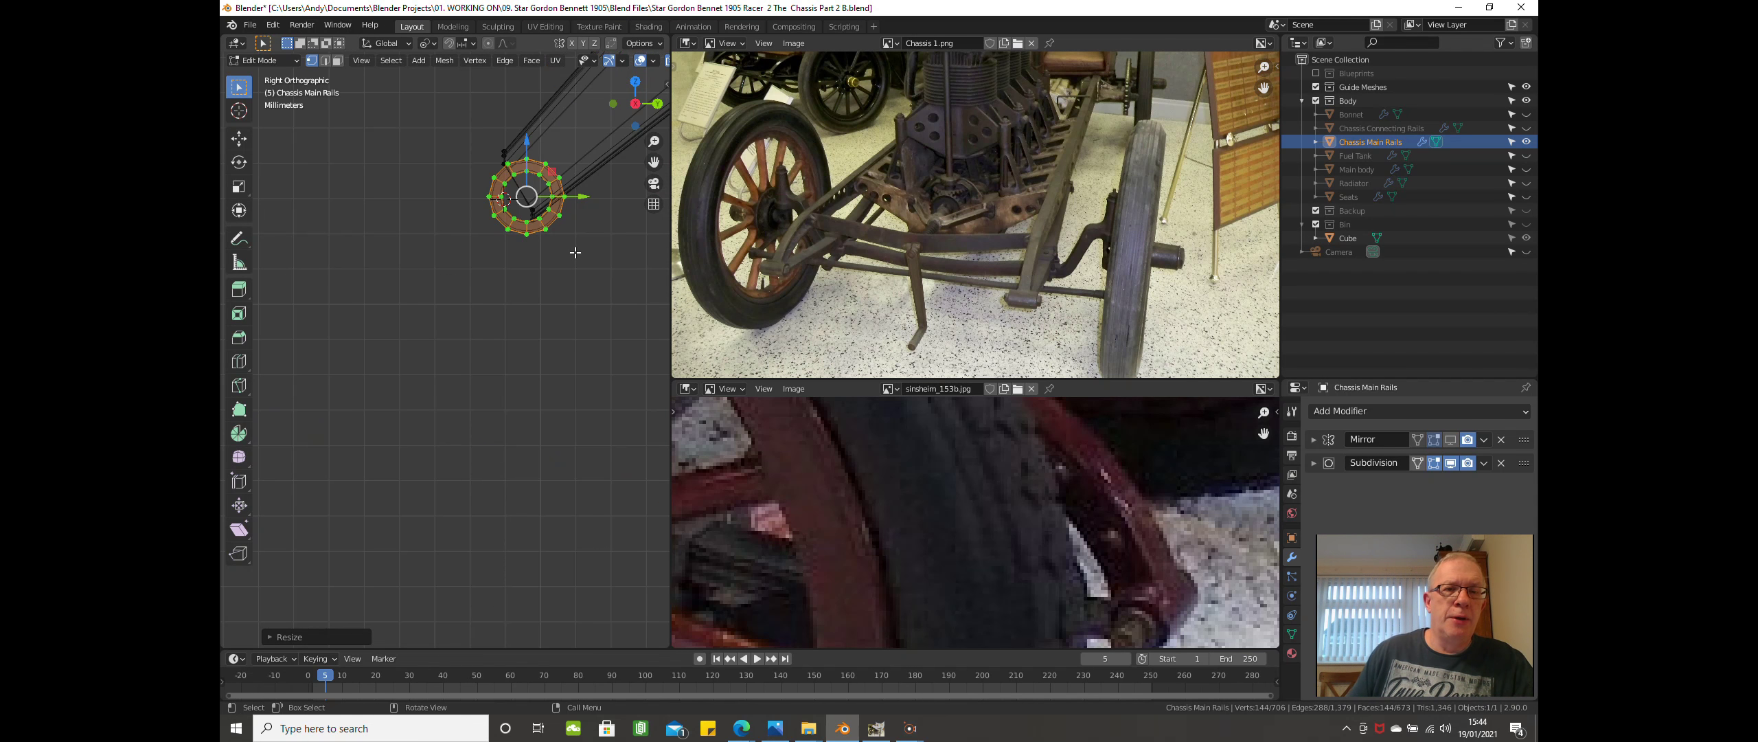
scroll(563, 213, "up", 3, "shift")
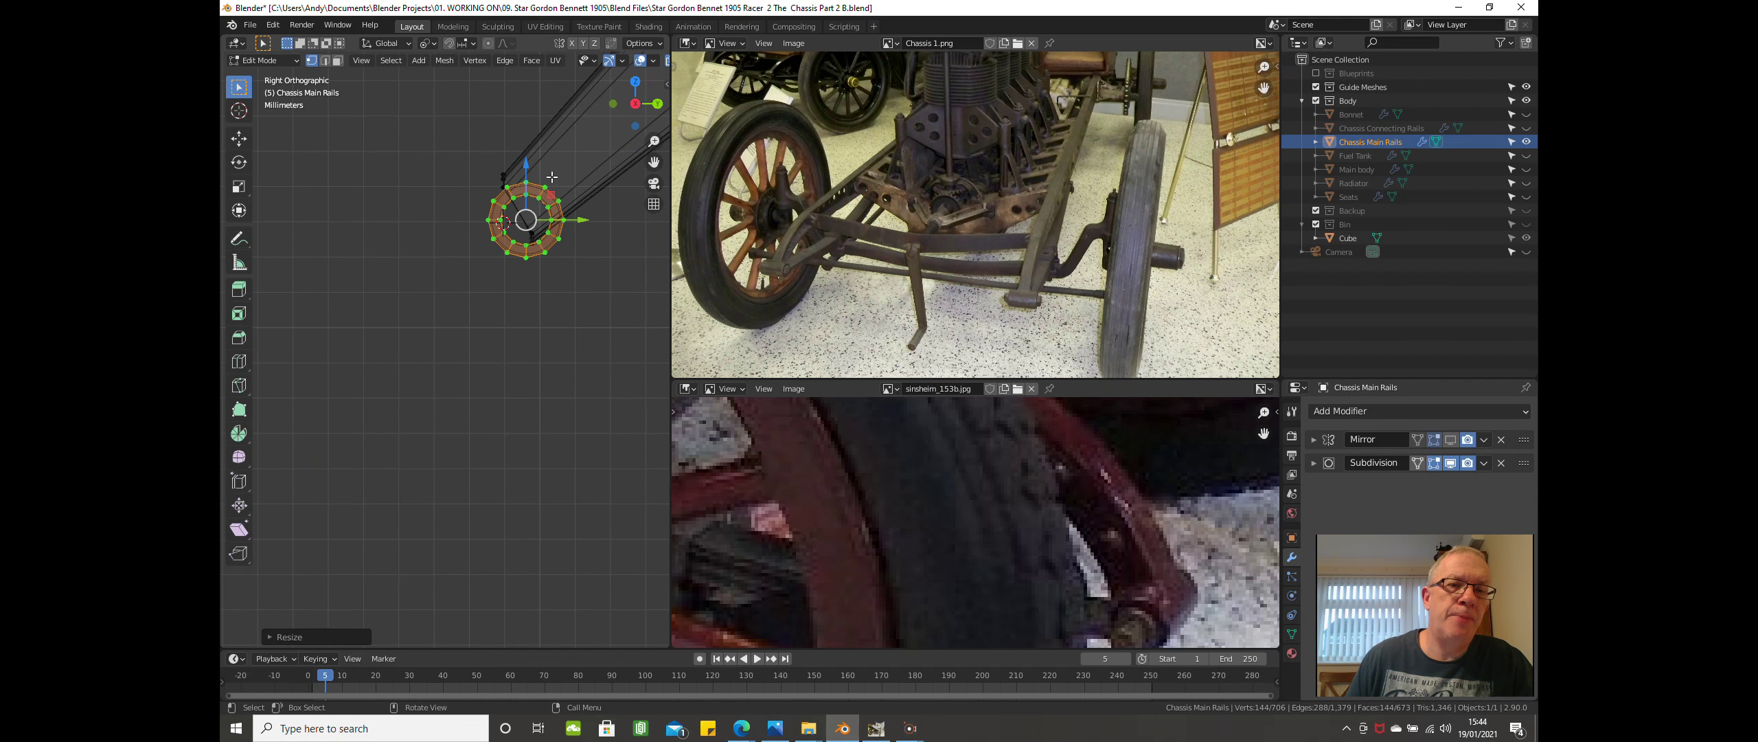
left_click_drag(533, 170, 531, 169)
scroll(550, 198, "down", 2)
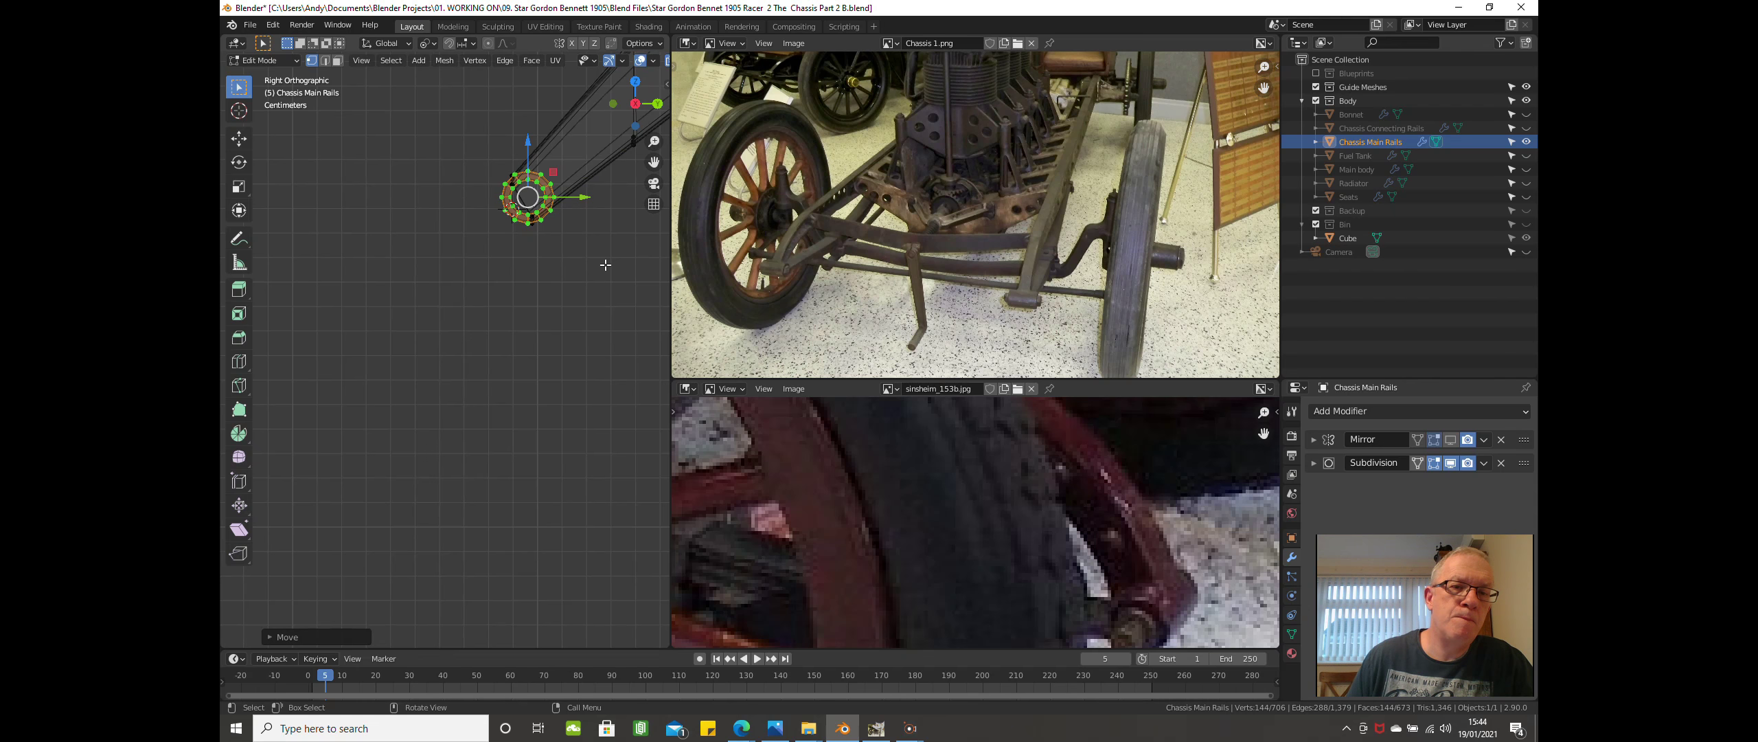
middle_click_drag(605, 264, 447, 211)
mouse_move(384, 261)
middle_mouse_down()
mouse_move(487, 257)
mouse_move(410, 275)
middle_mouse_up()
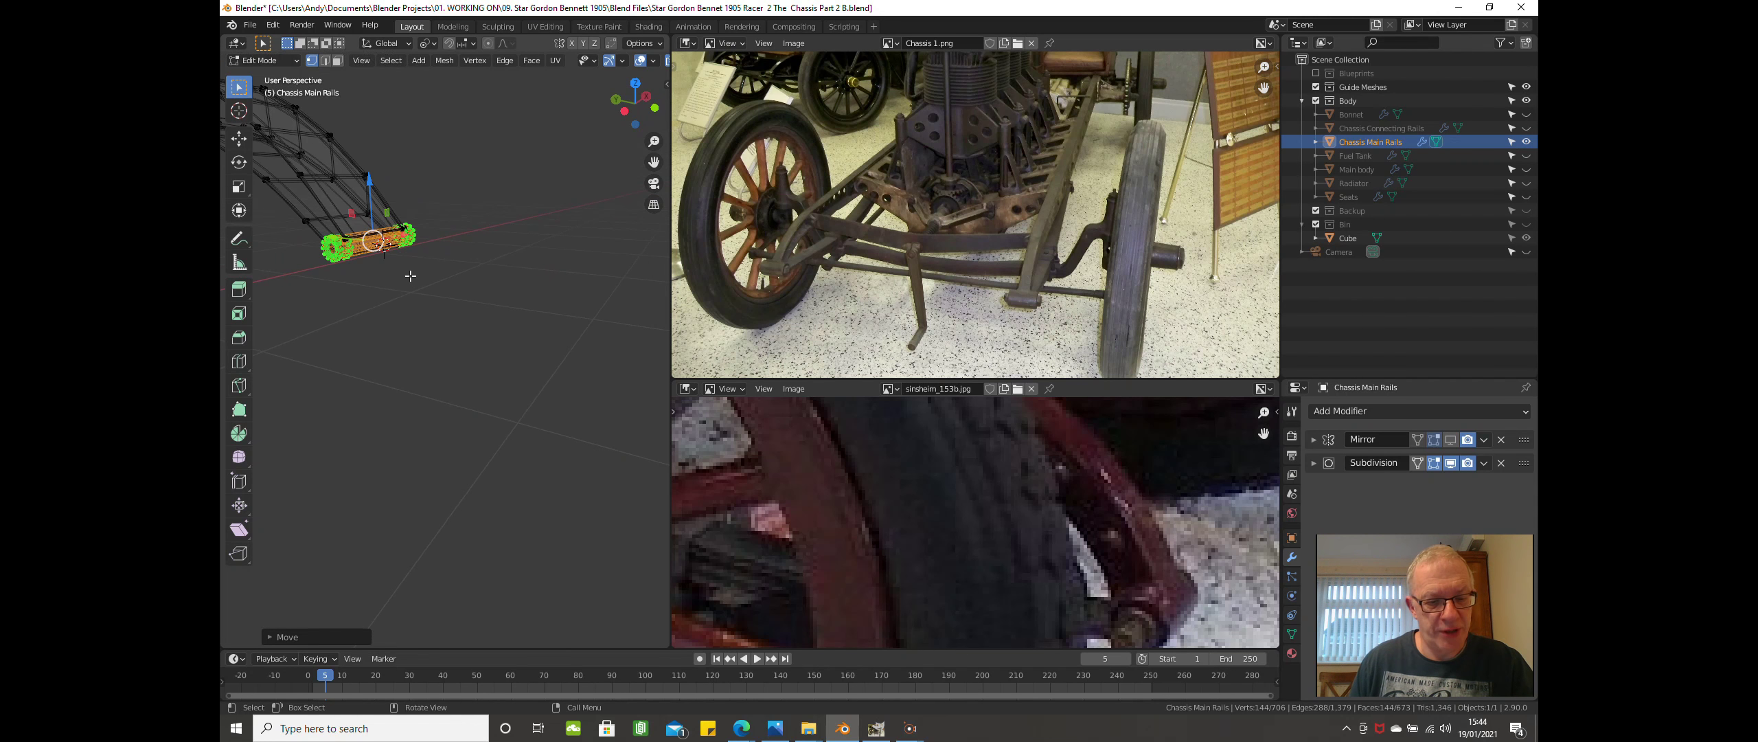
key("z")
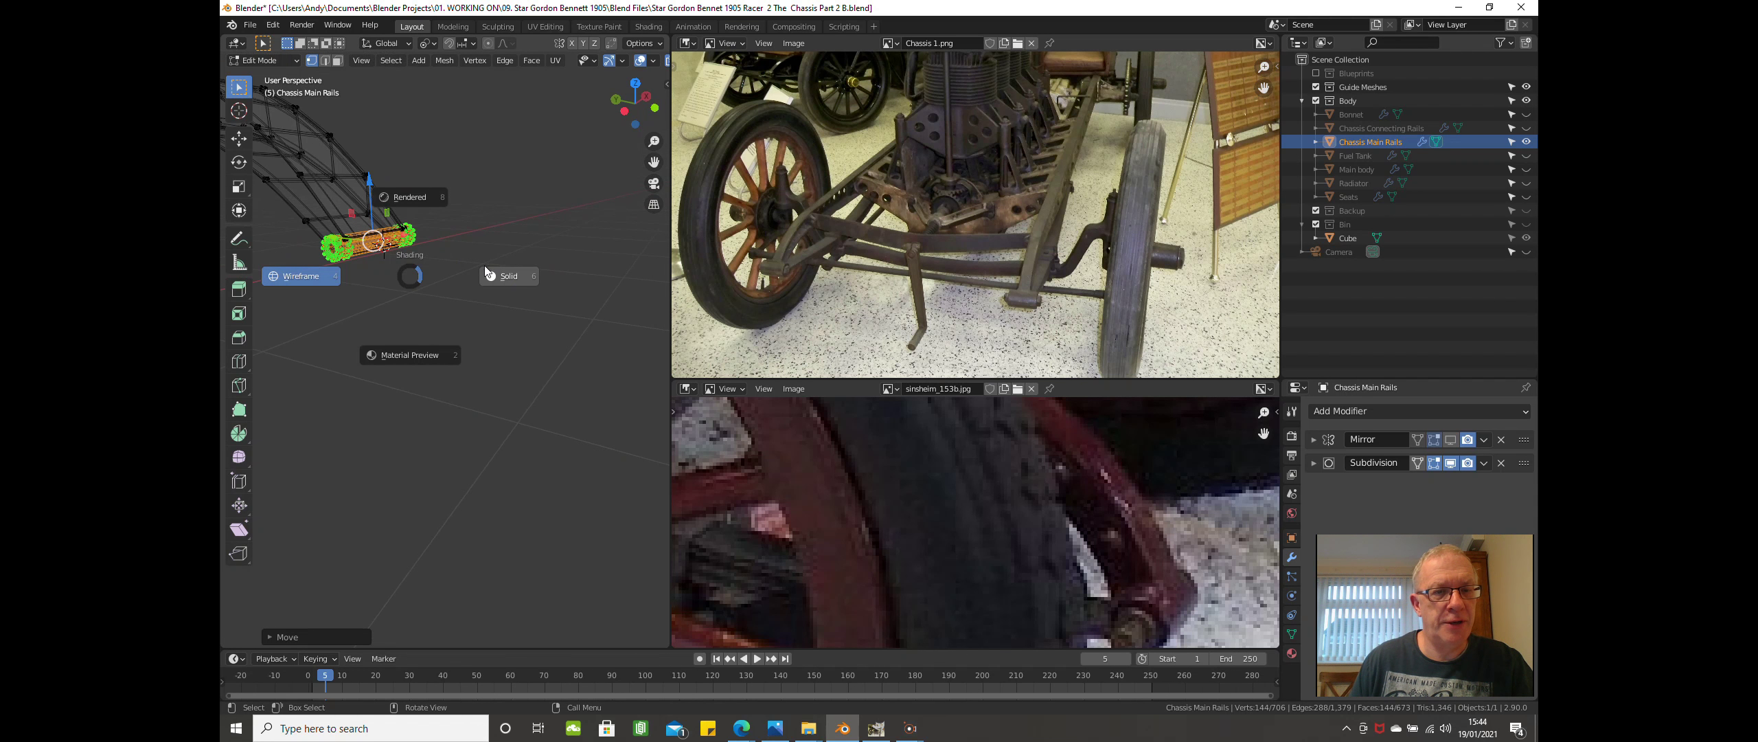
left_click(502, 275)
mouse_move(502, 275)
middle_mouse_down()
mouse_move(512, 291)
mouse_move(427, 264)
mouse_move(261, 268)
mouse_move(341, 291)
middle_mouse_up()
key("Tab")
scroll(519, 307, "up", 2)
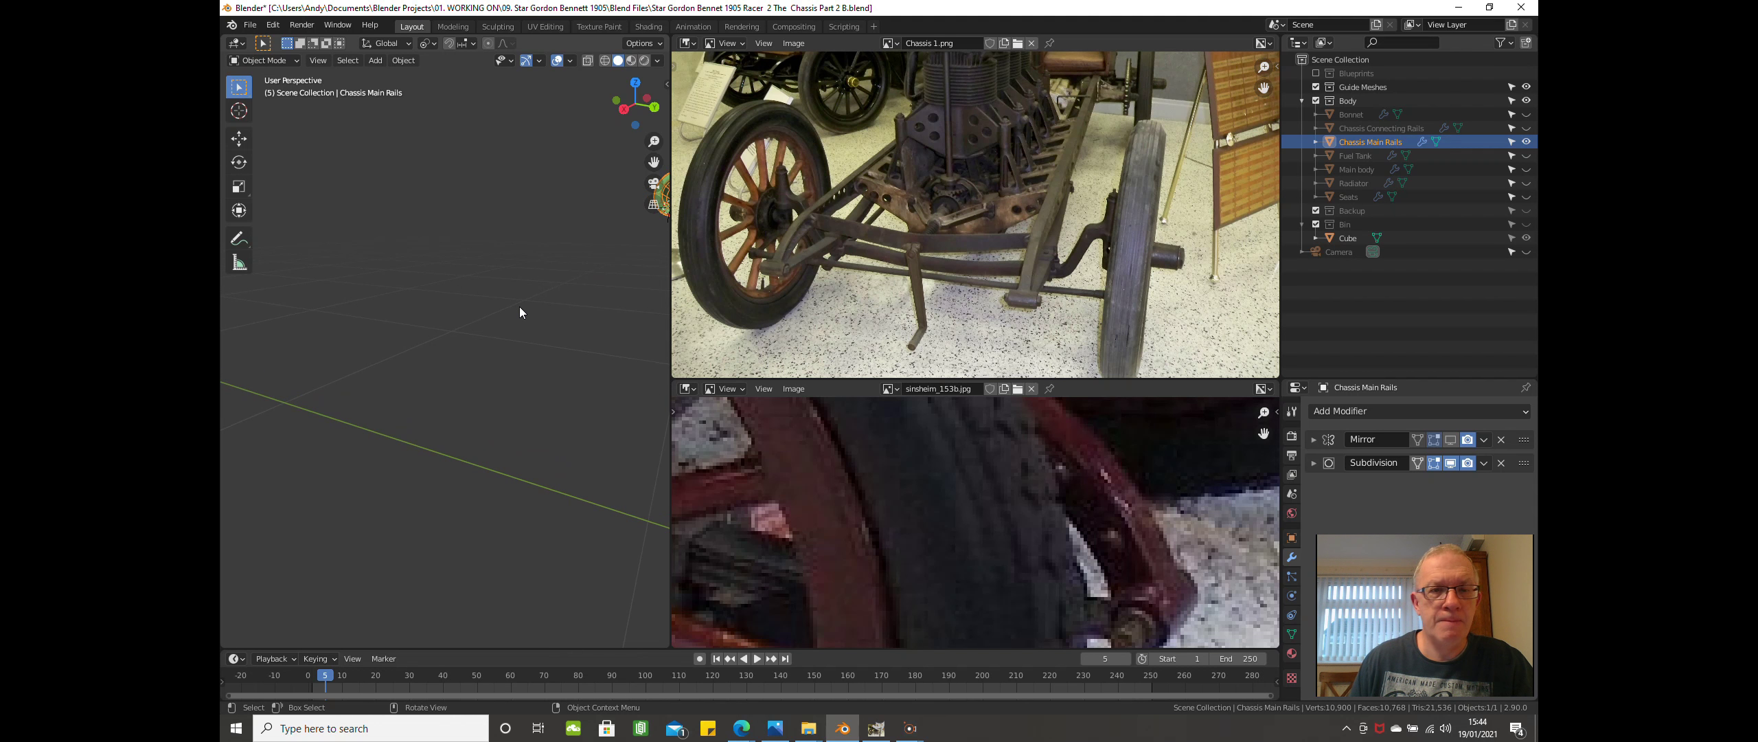
middle_click_drag(522, 306, 385, 335)
middle_click_drag(540, 254, 562, 268)
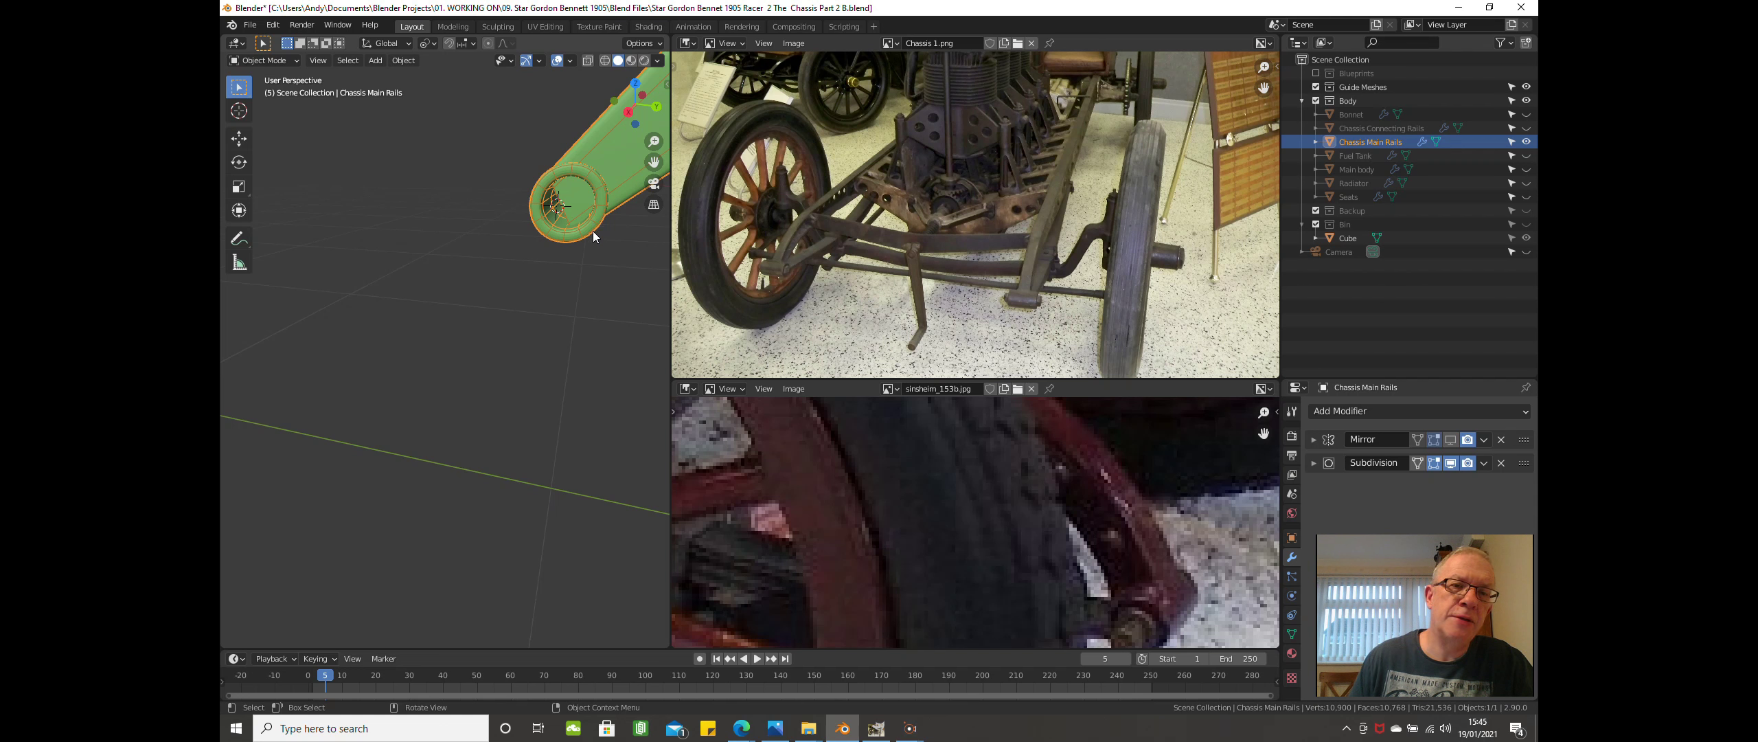
middle_click_drag(593, 237, 336, 41)
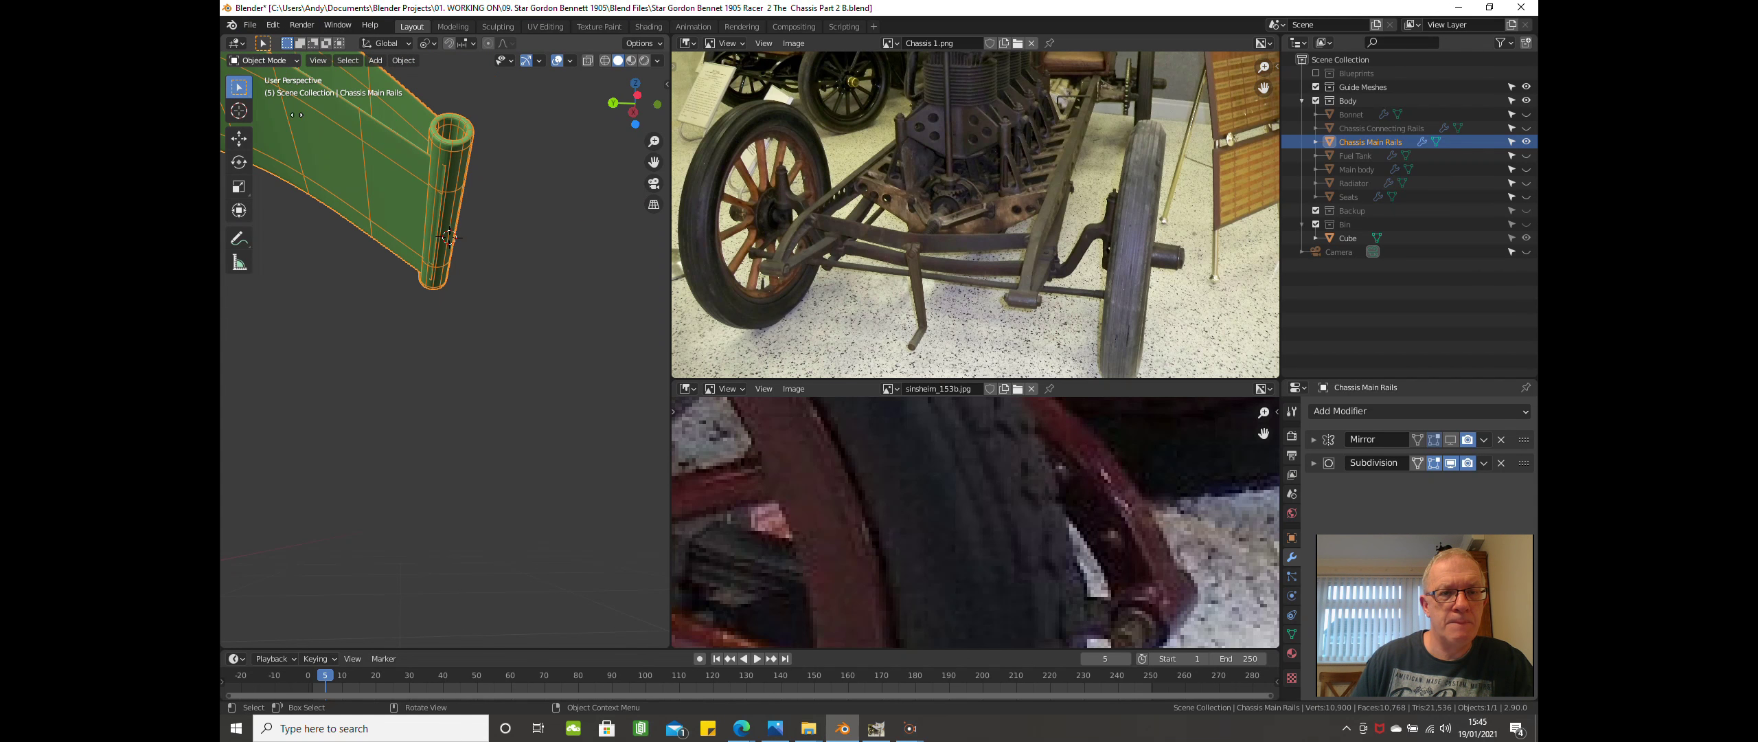
middle_click_drag(299, 103, 227, 116)
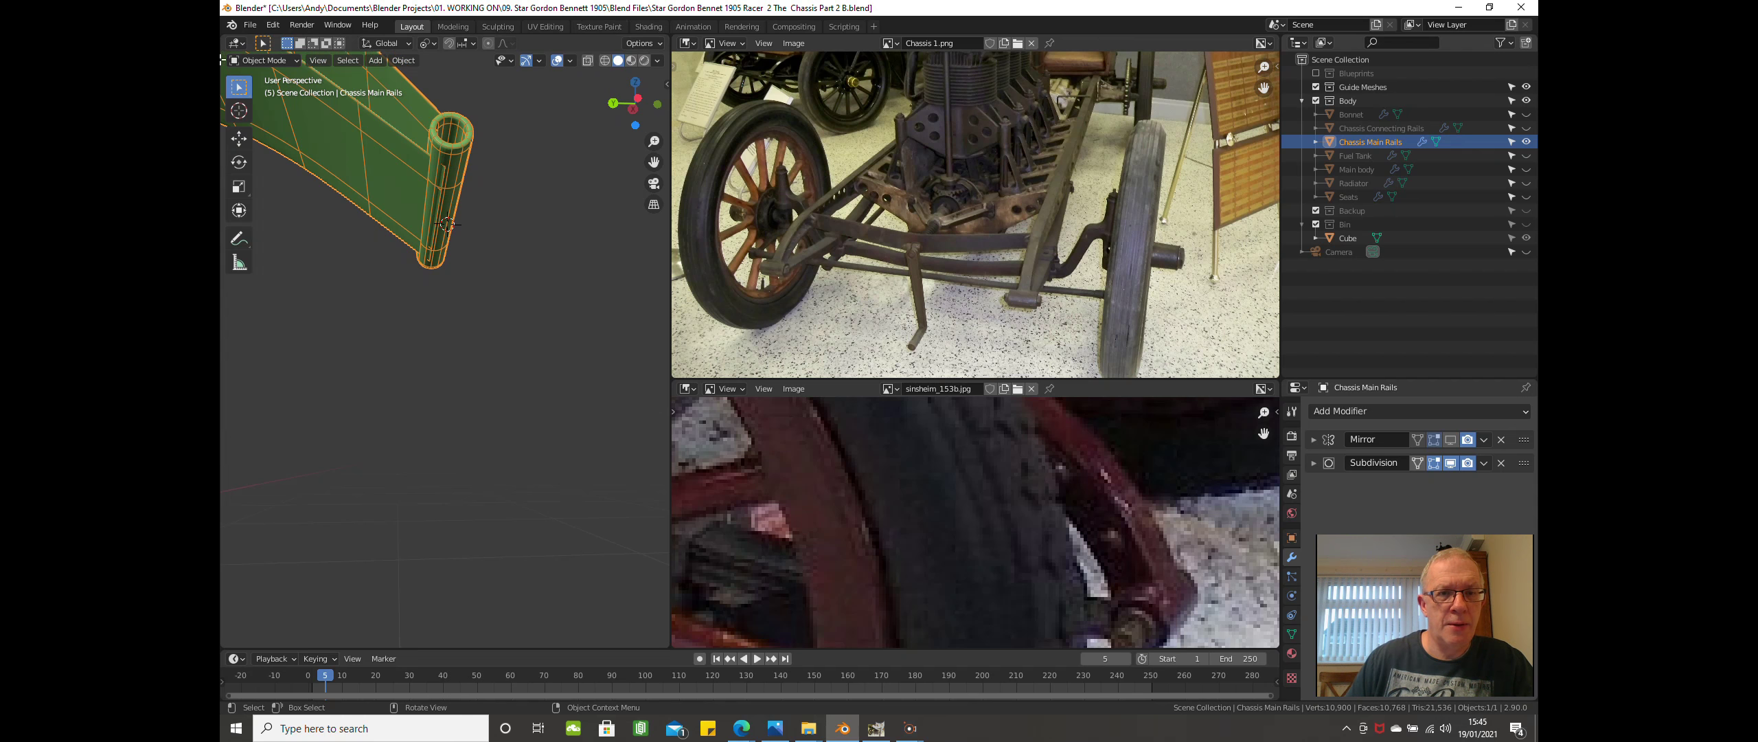
middle_click_drag(541, 186, 498, 314)
middle_click_drag(515, 189, 494, 348, "shift")
scroll(494, 348, "up", 2)
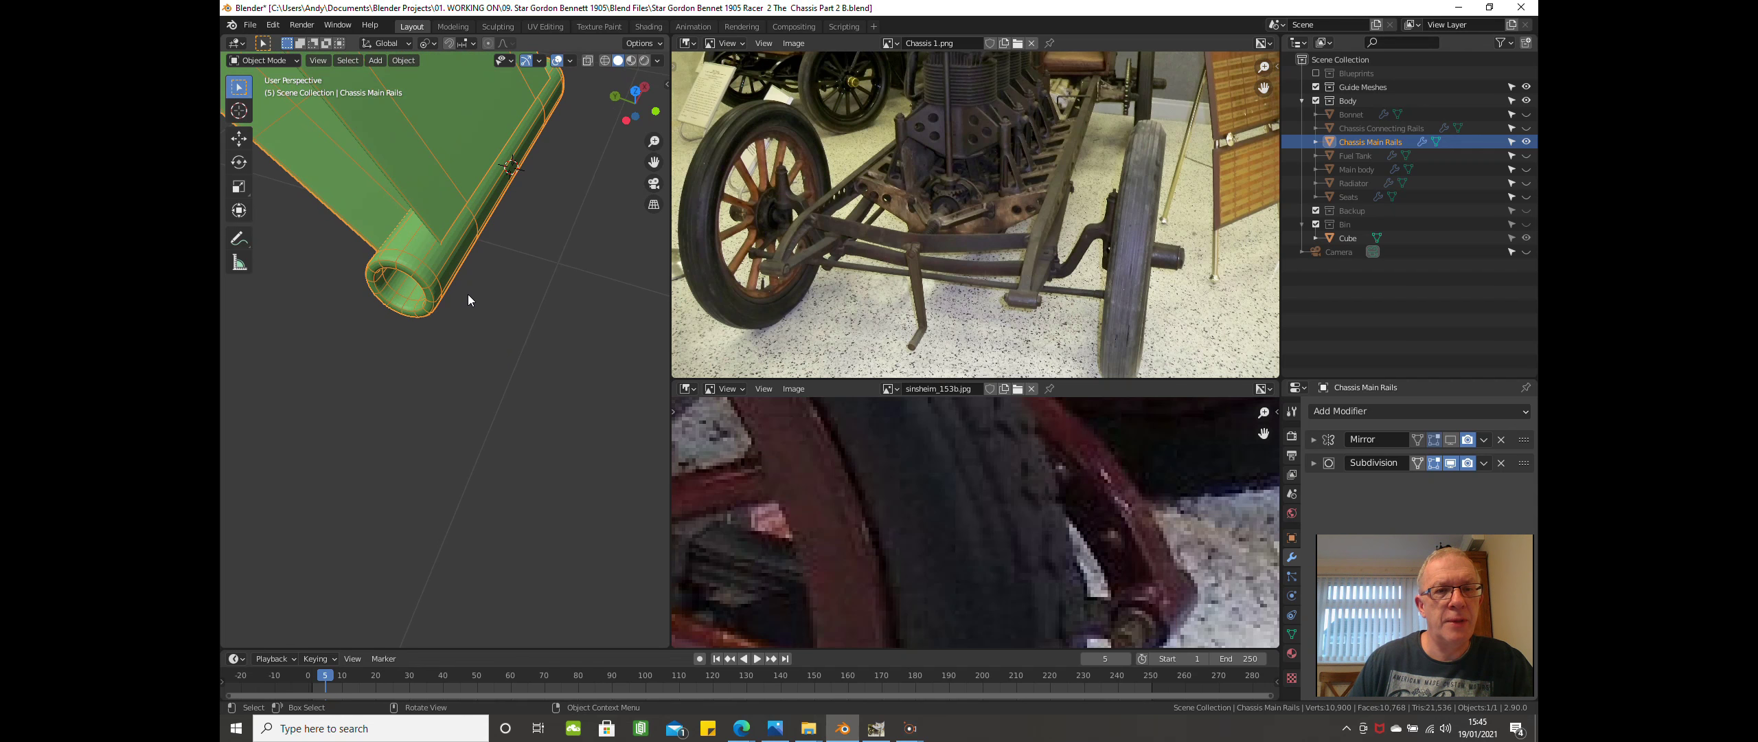
In Edit Mode, scale the rail's end loop to 0.885 along X, then return to Object Mode.
key("Tab")
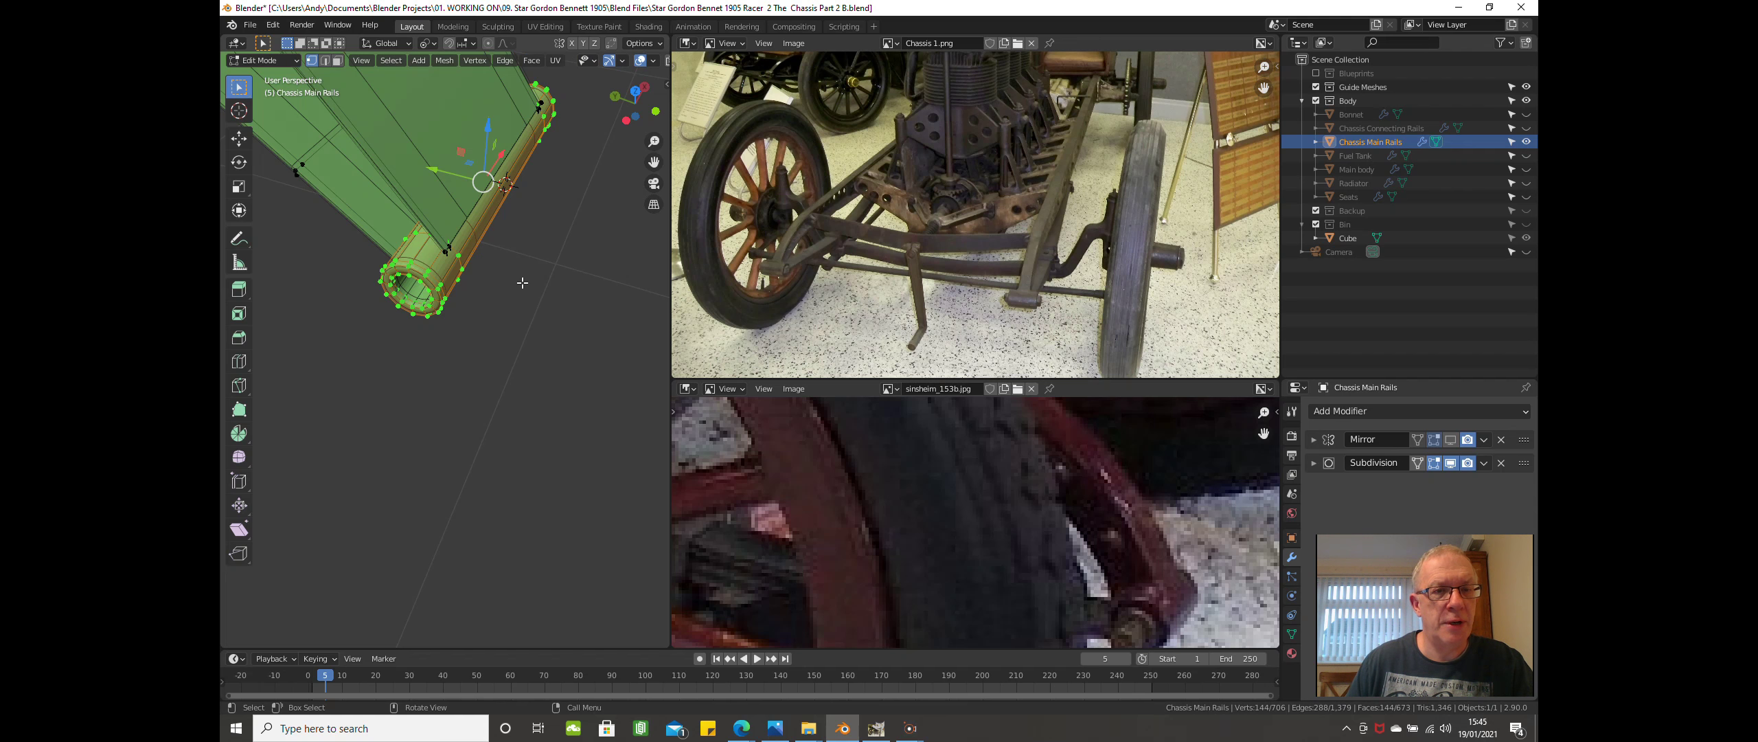
key("s")
key("x")
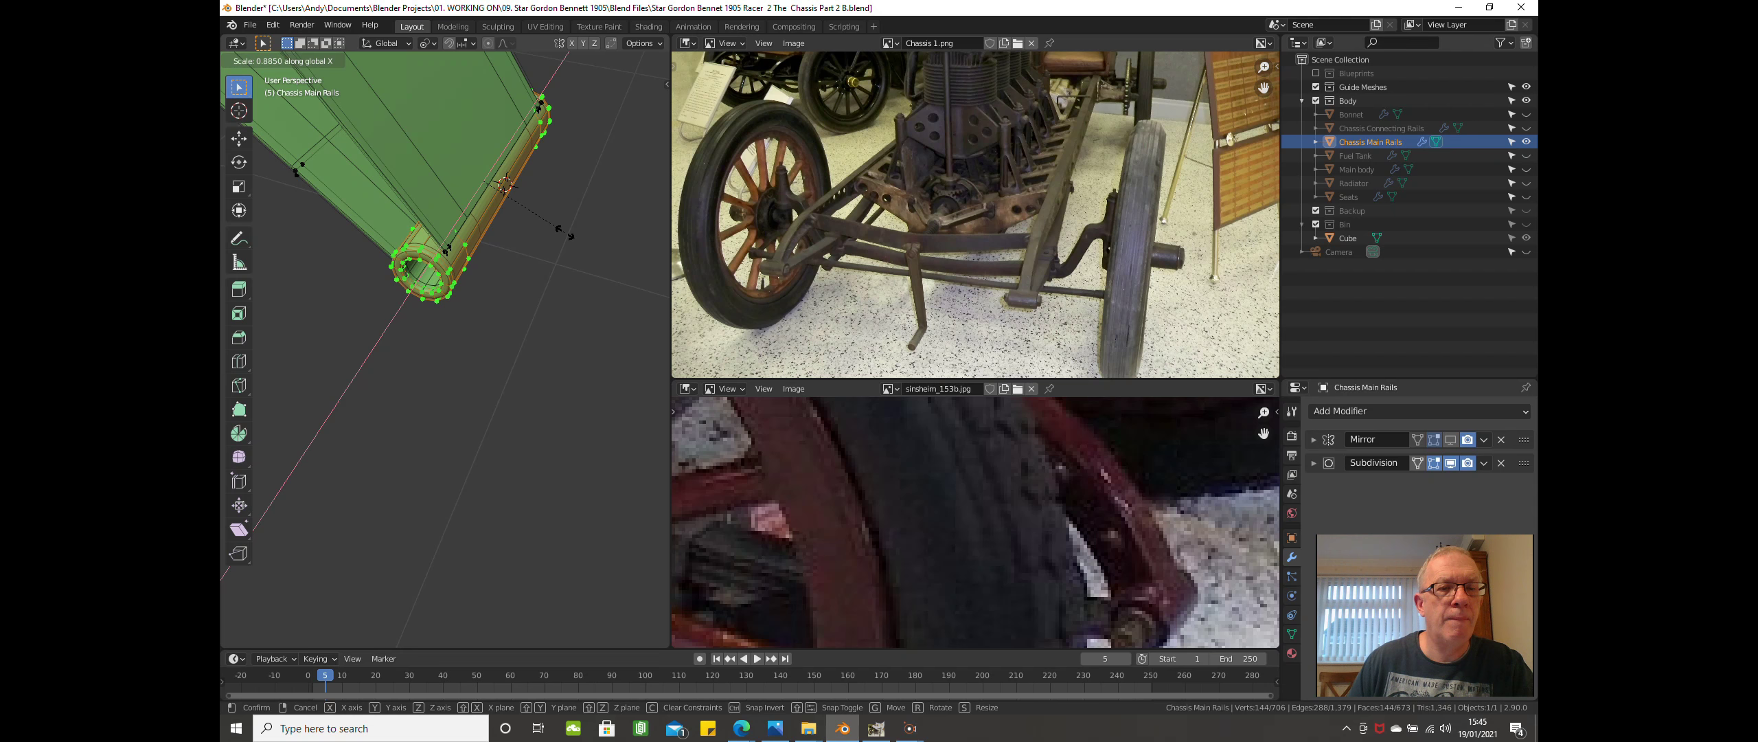
left_click(565, 234)
key("Tab")
middle_click_drag(505, 294, 542, 282)
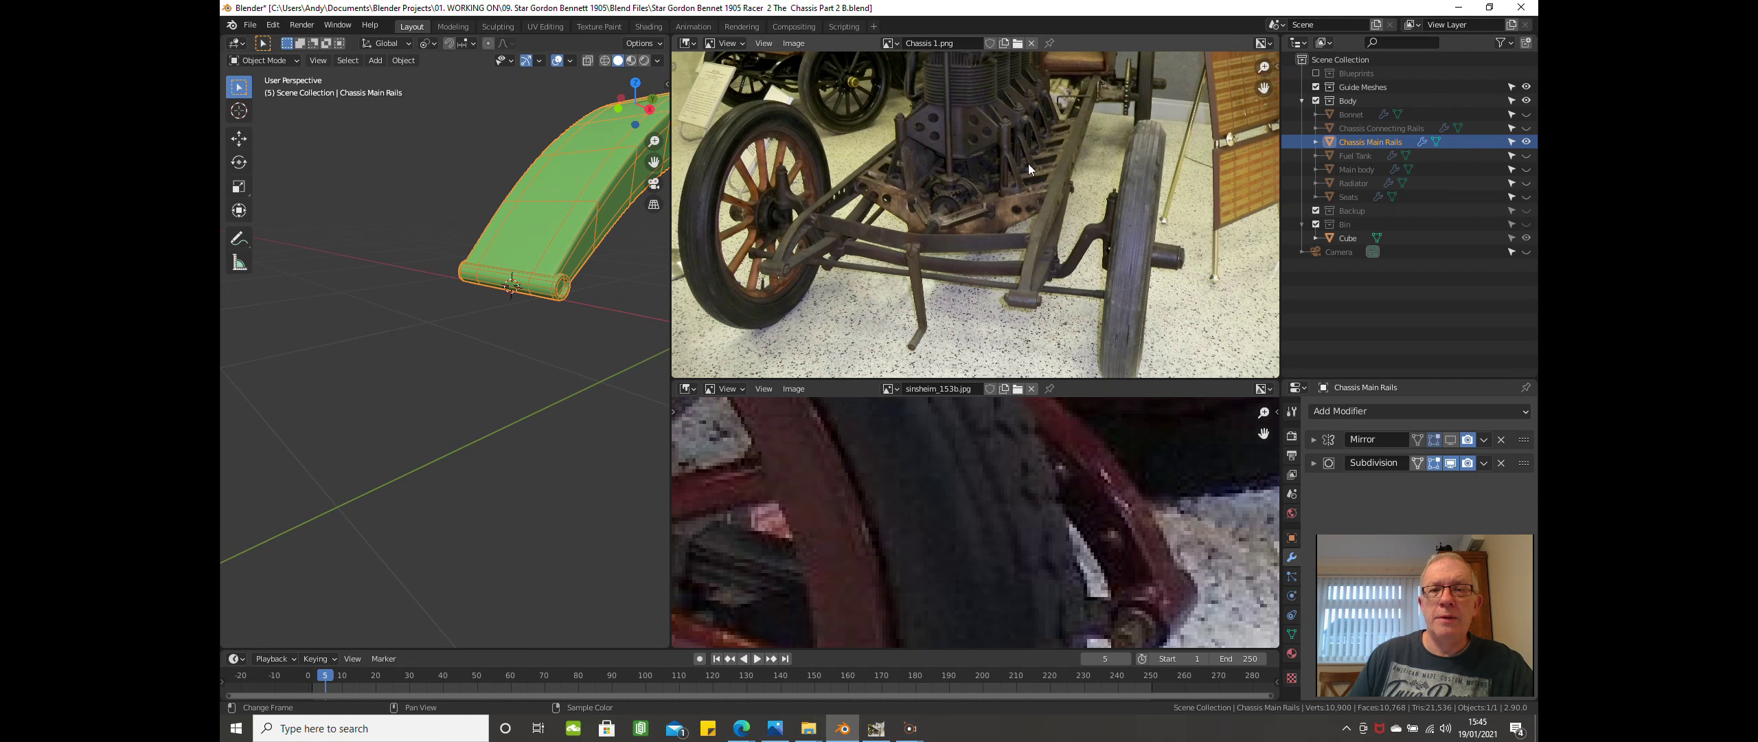
left_click_drag(669, 277, 675, 287)
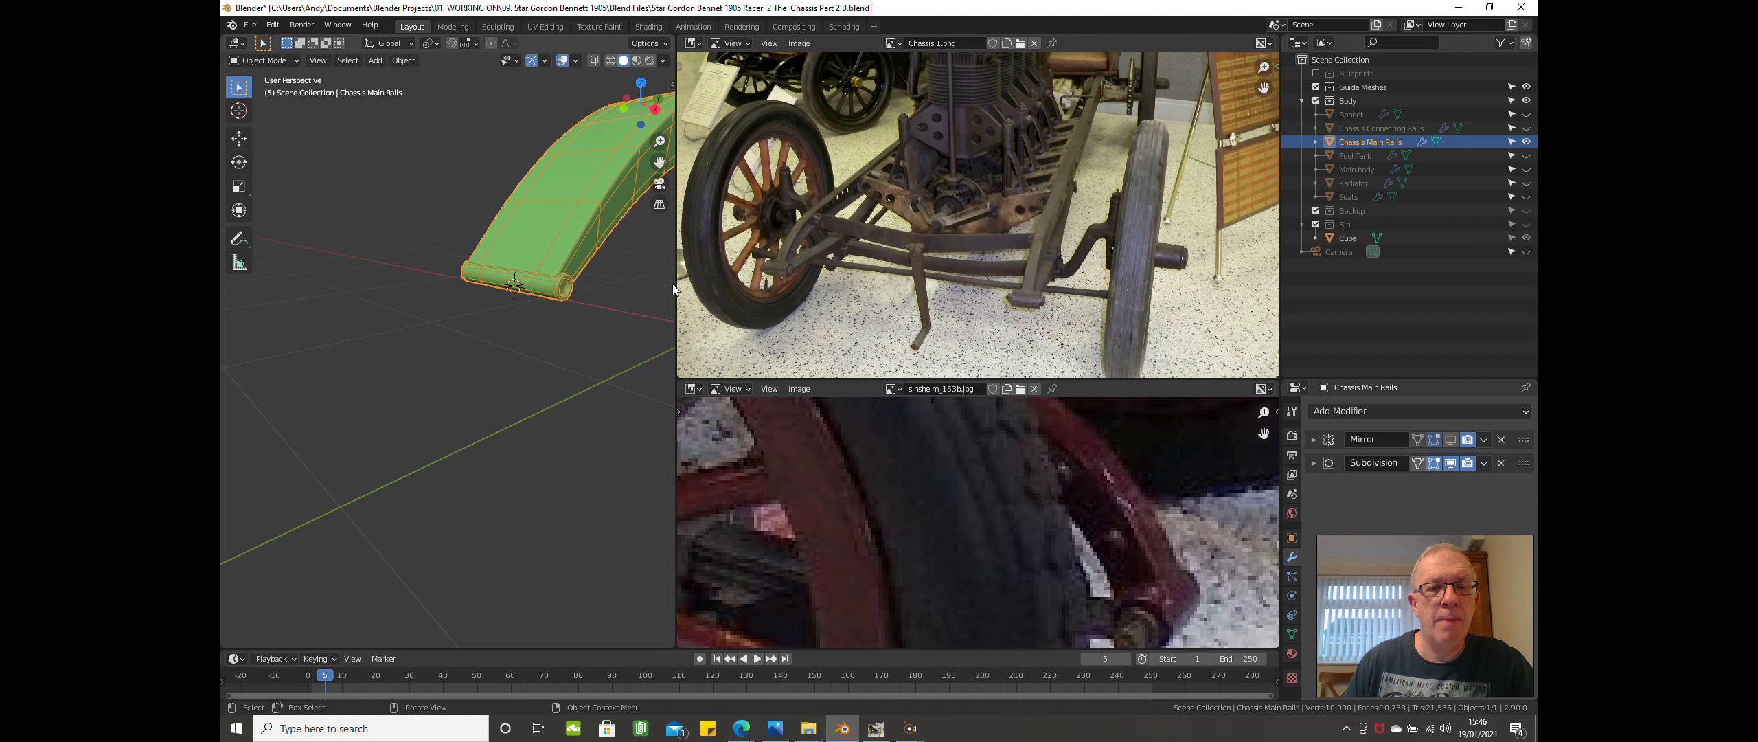
left_click_drag(676, 282, 1212, 283)
middle_click_drag(1023, 295, 722, 409, "shift")
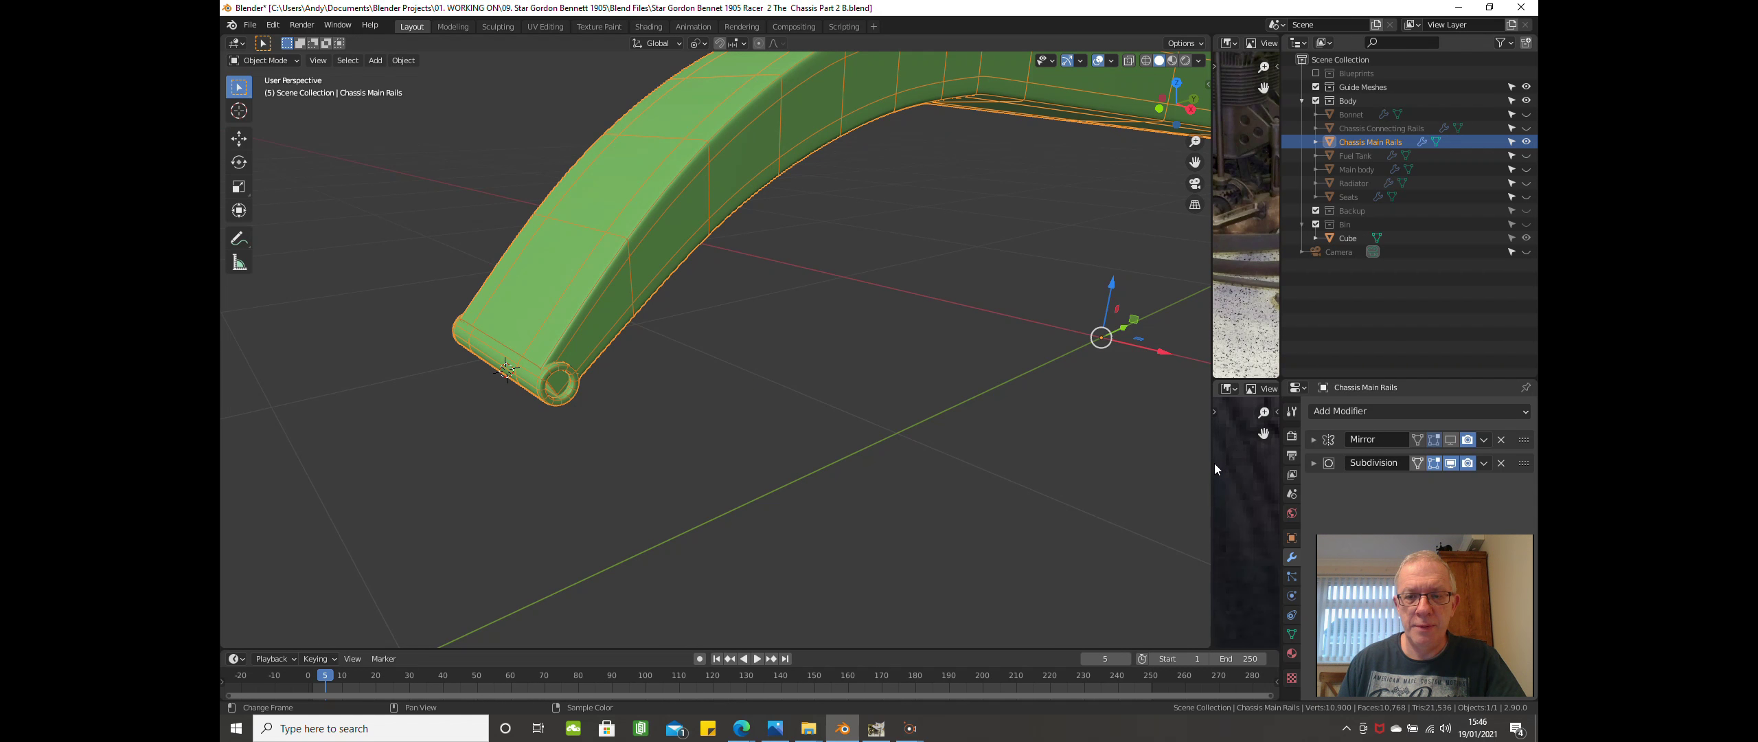
left_click(1181, 462)
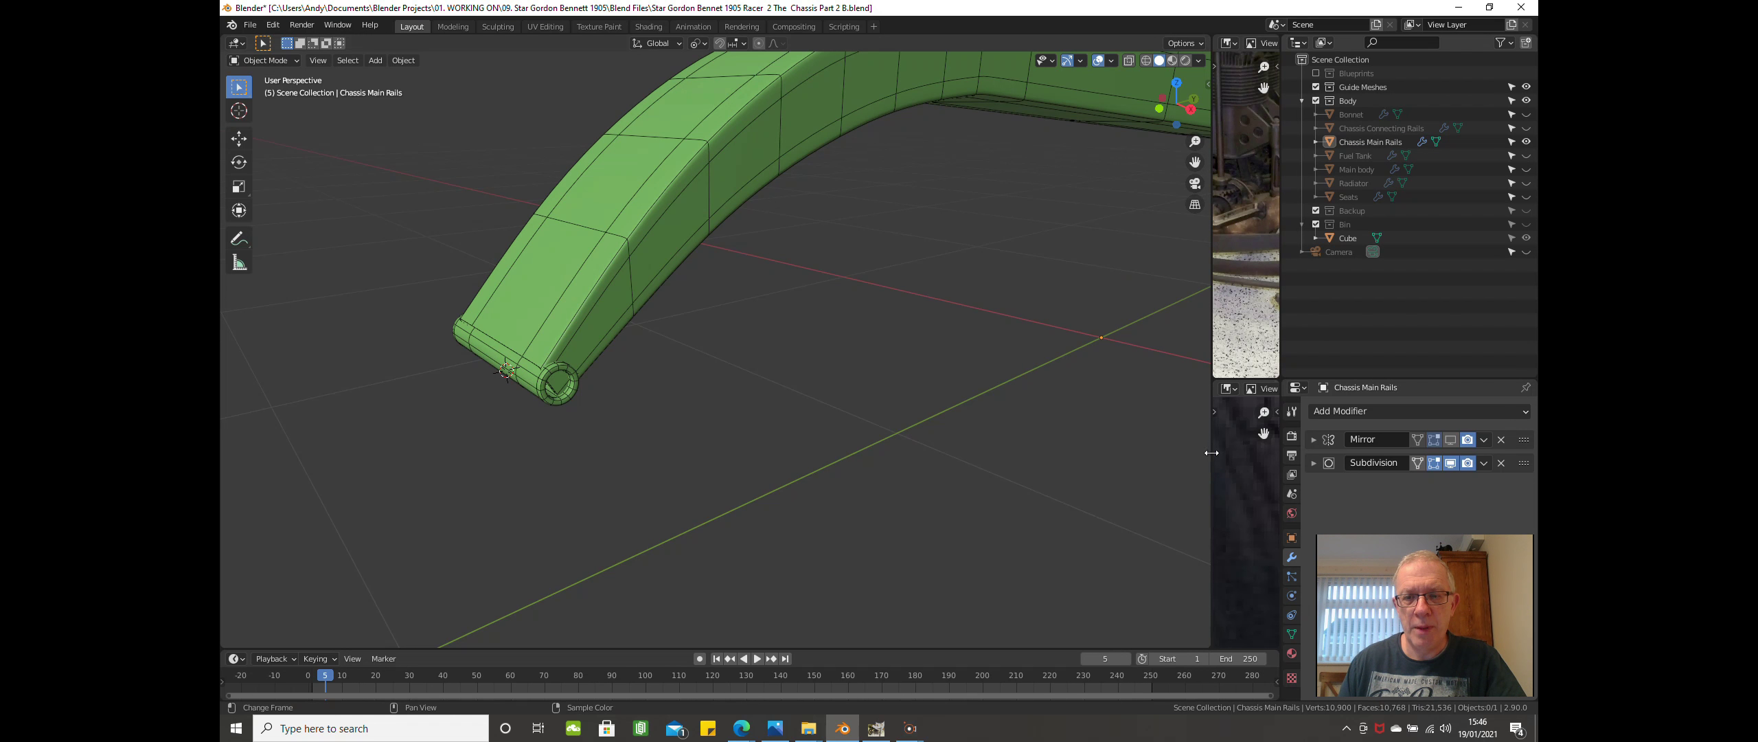
left_click_drag(1211, 452, 694, 450)
middle_click_drag(961, 459, 1016, 609)
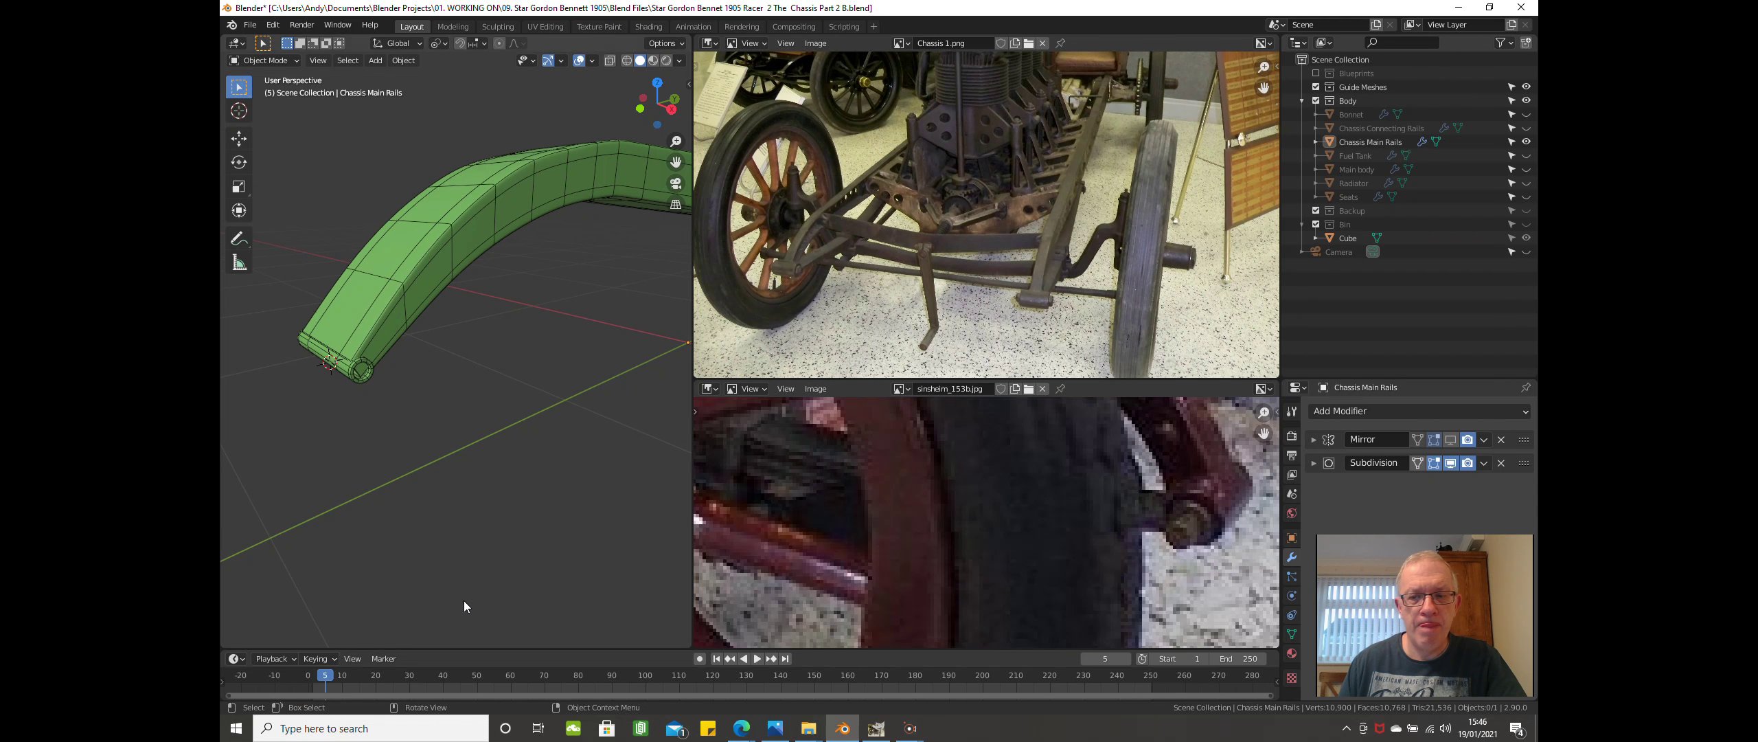
Orbit and zoom around the rail's curved upper part and spring-mount tube end.
scroll(453, 573, "up", 2)
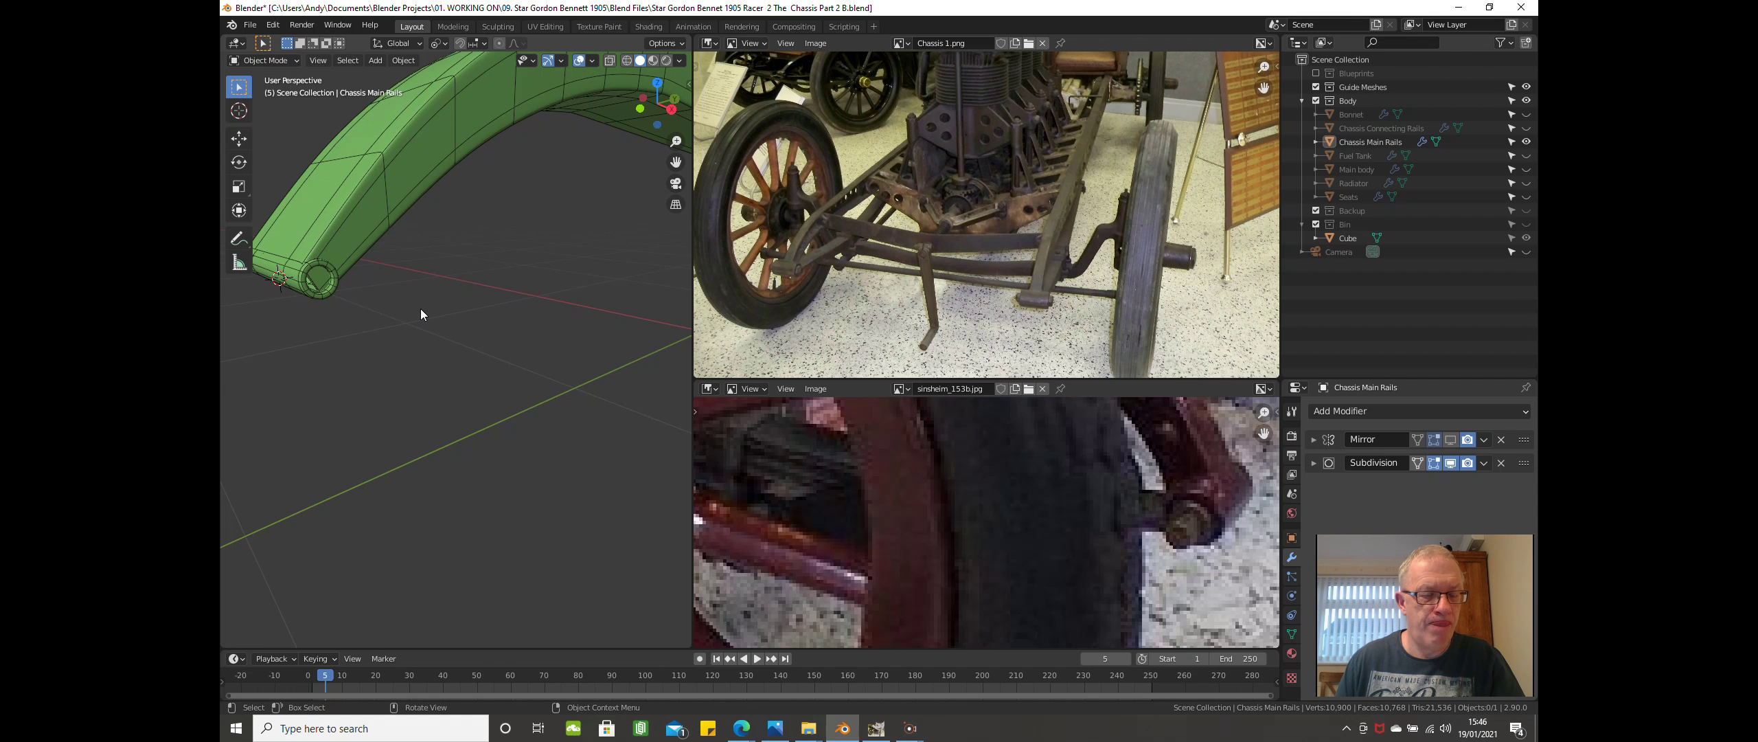
middle_click_drag(420, 307, 407, 282)
scroll(405, 277, "up", 4)
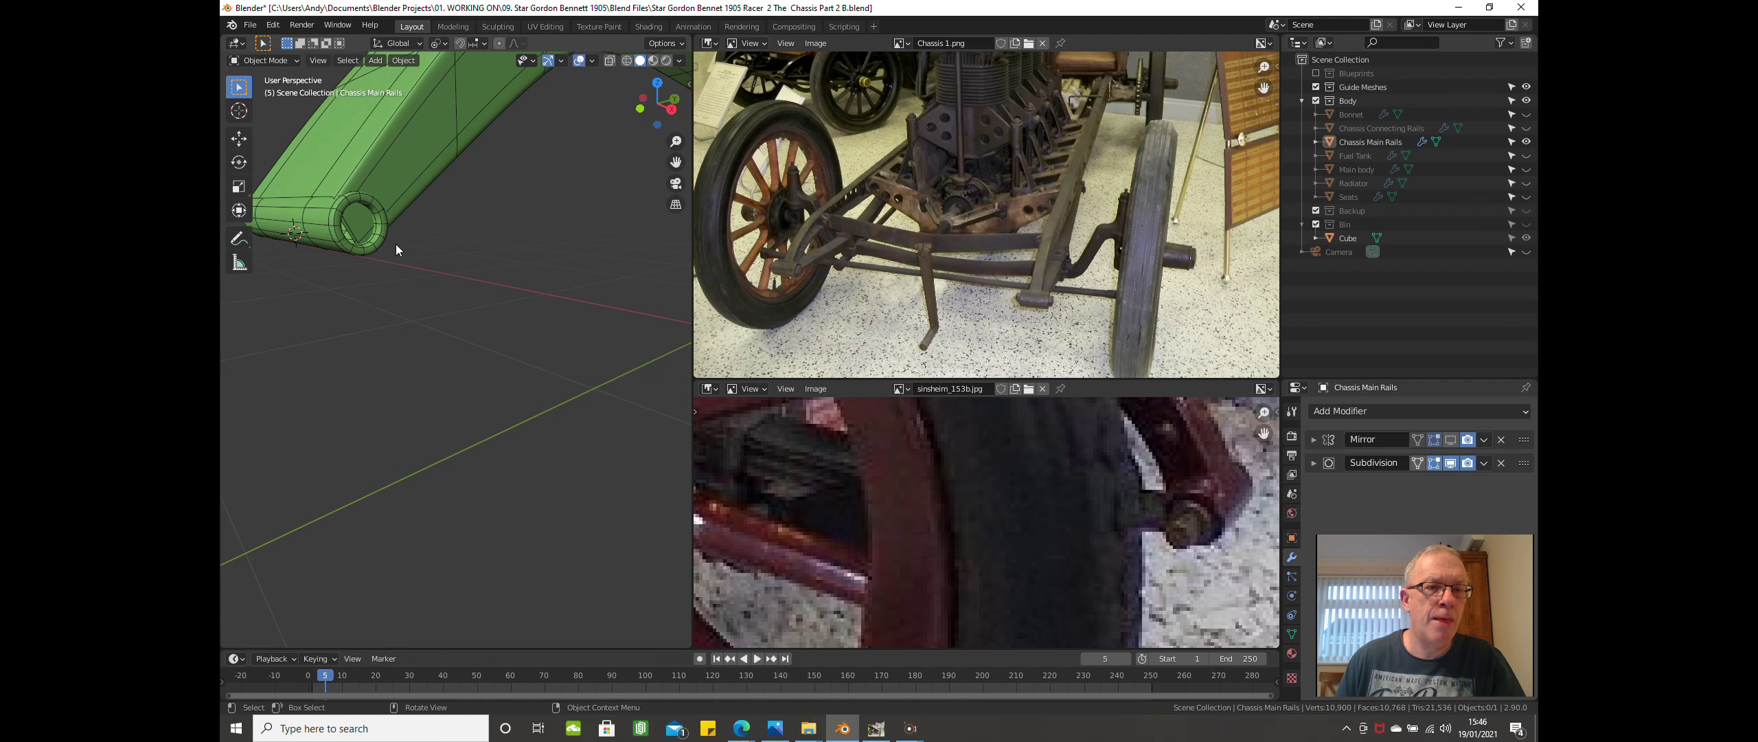
mouse_move(382, 237)
middle_mouse_down()
mouse_move(390, 255)
mouse_move(365, 265)
mouse_move(358, 247)
middle_mouse_up()
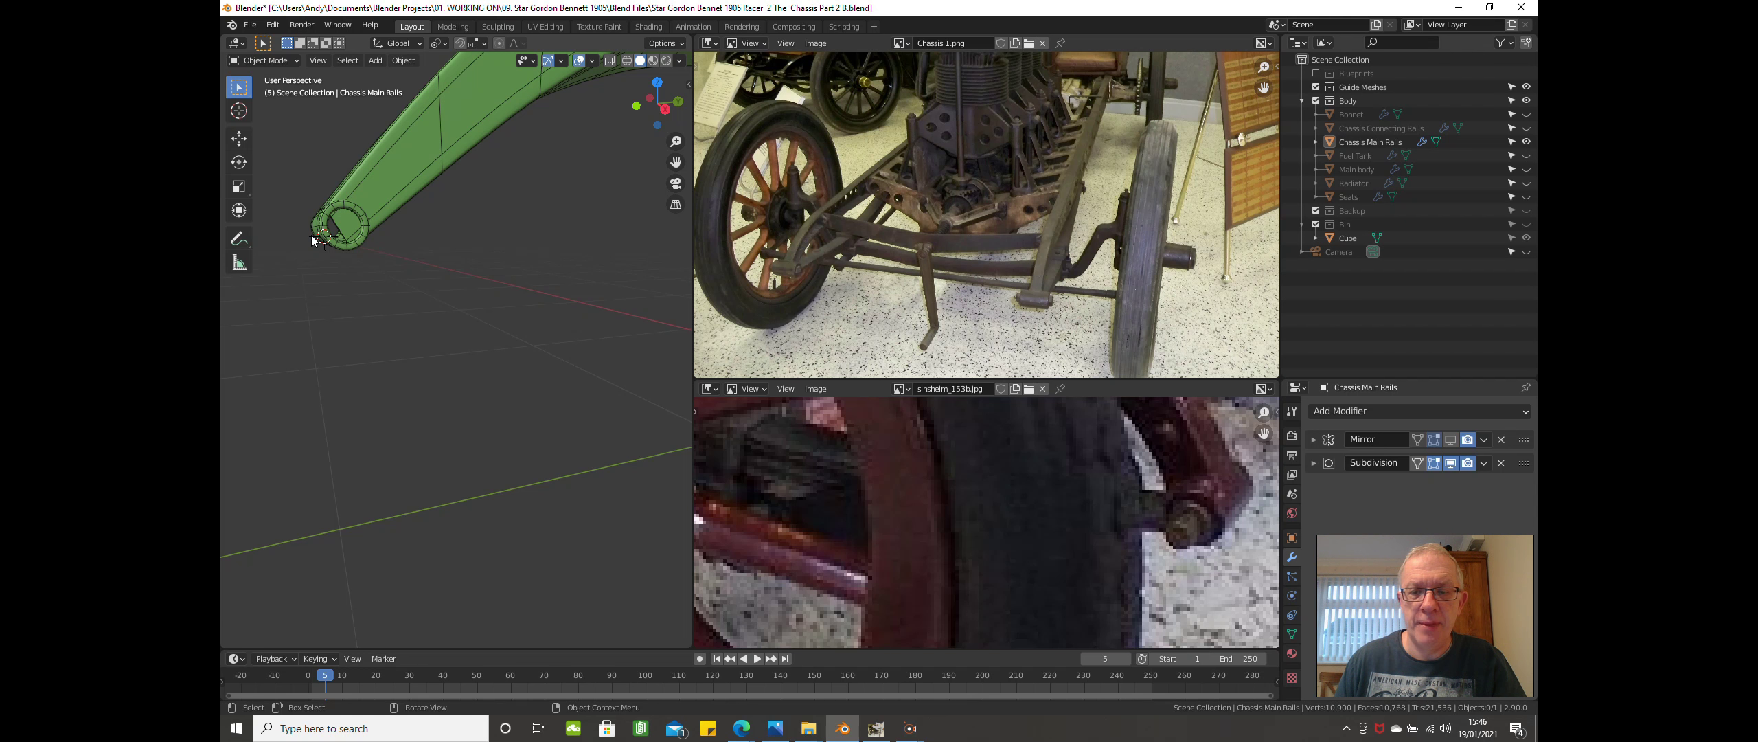
mouse_move(313, 239)
middle_mouse_down()
mouse_move(328, 286)
mouse_move(356, 261)
mouse_move(327, 258)
mouse_move(330, 243)
middle_mouse_up()
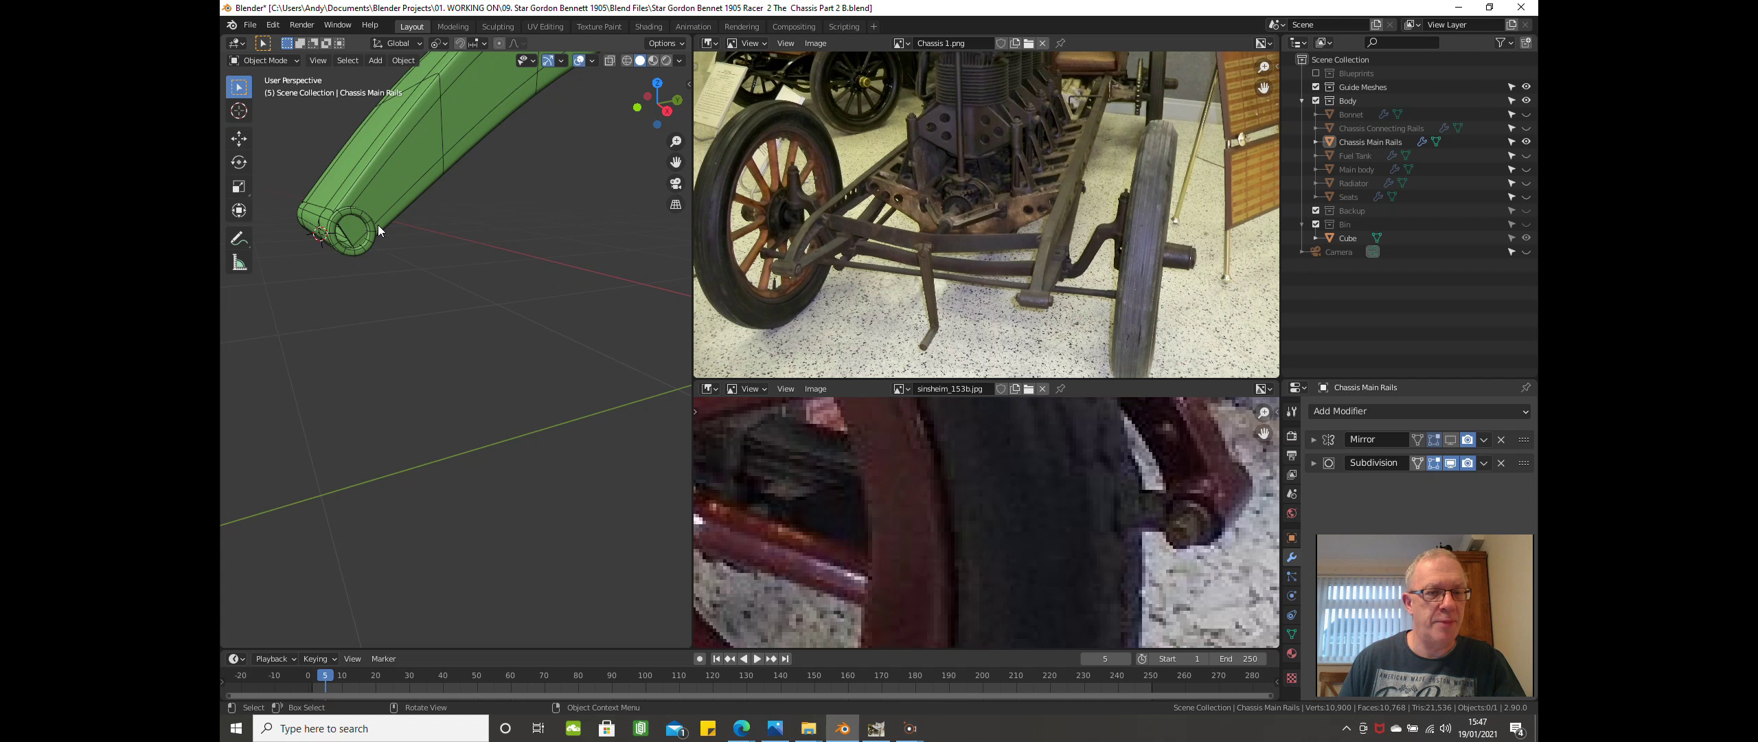
middle_click_drag(357, 262, 412, 277)
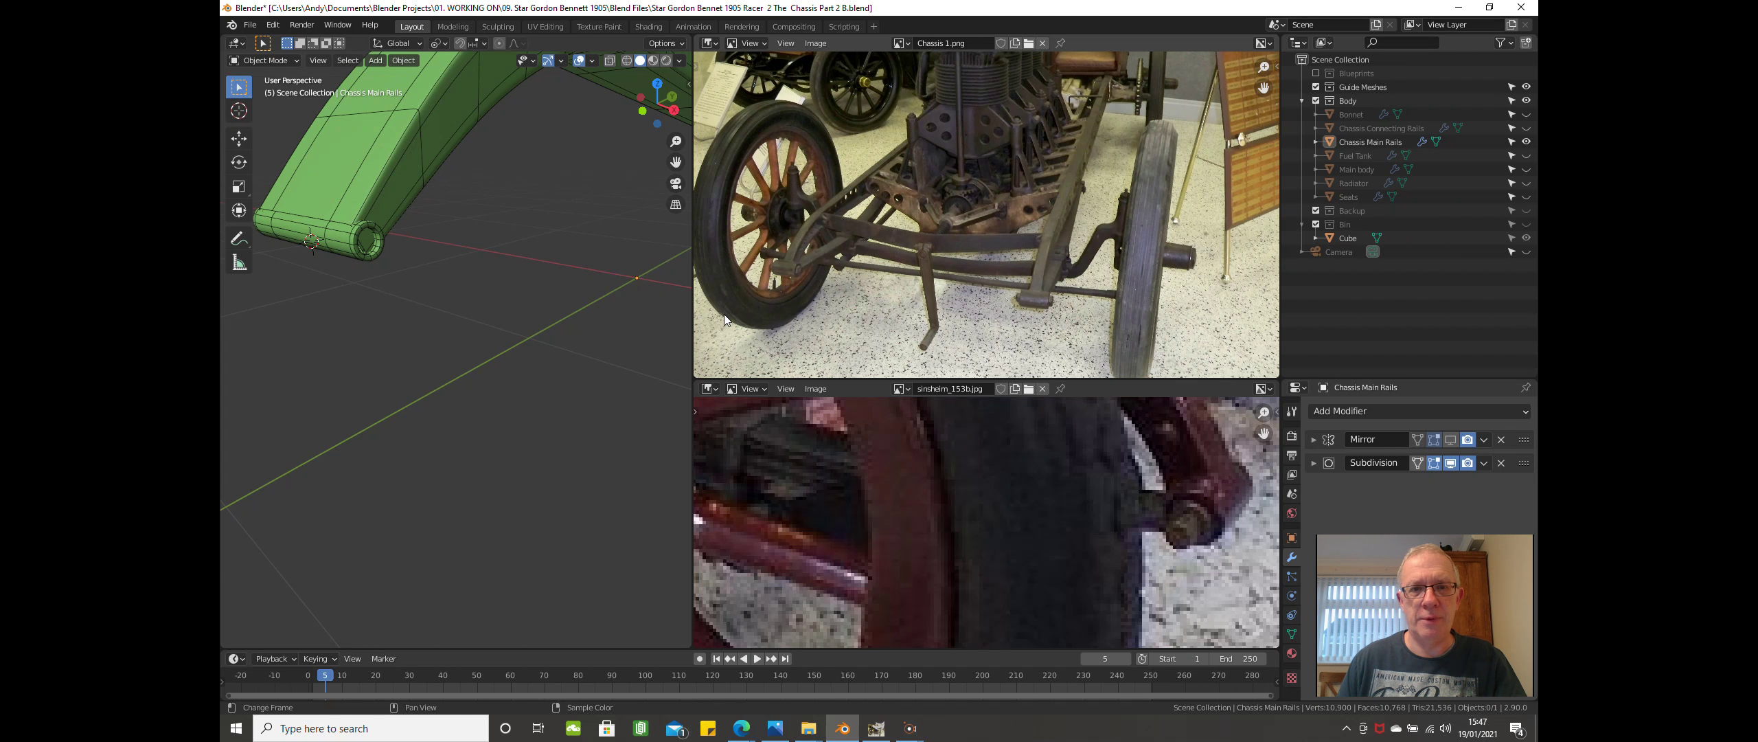
Preview the rail in rendered shading, then switch to Material Preview and orbit around it.
left_click(667, 61)
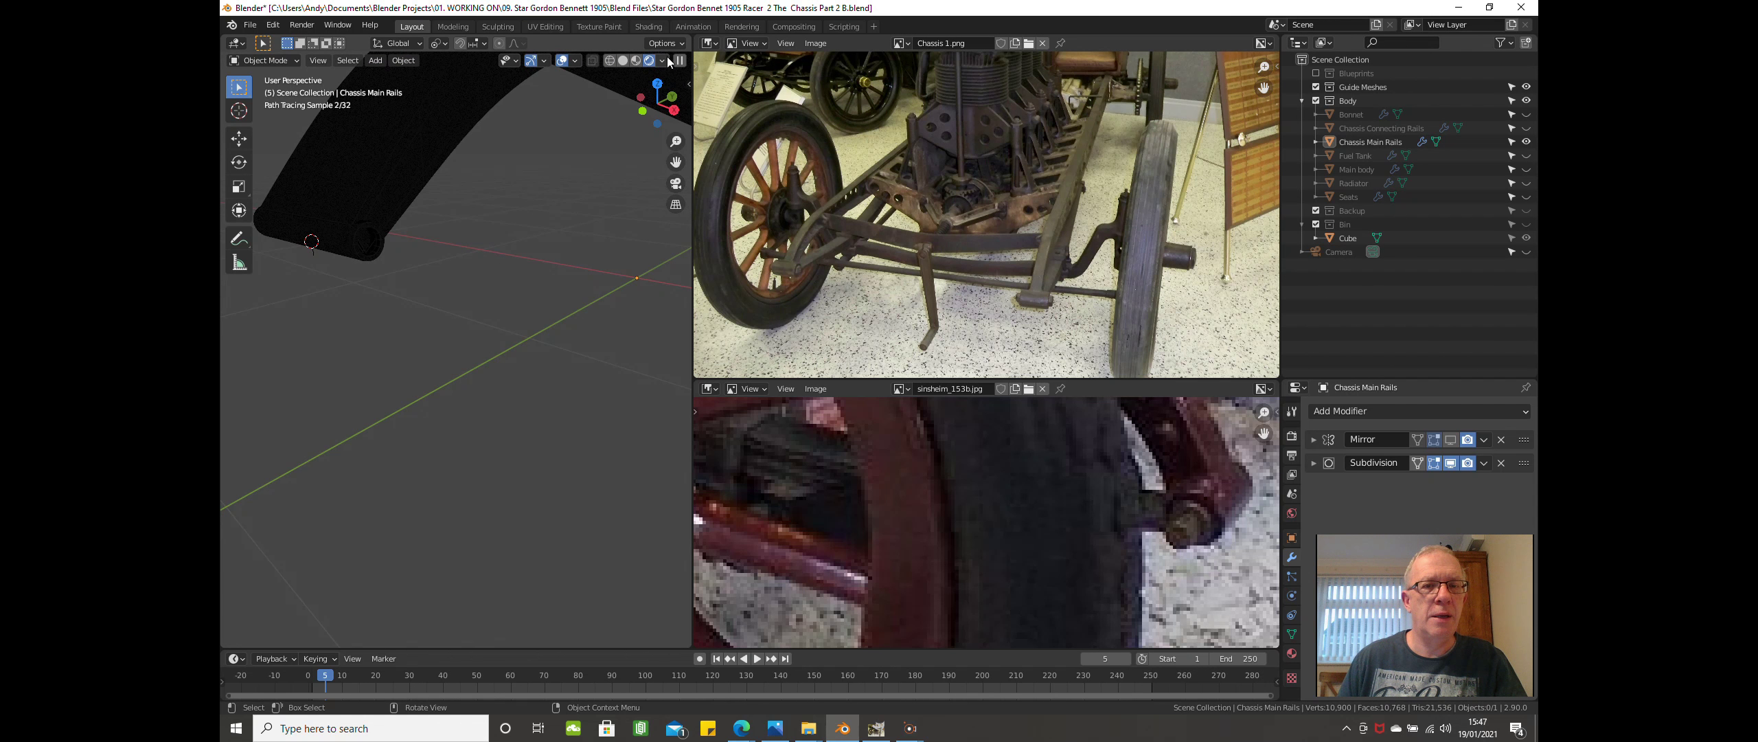
mouse_move(616, 121)
middle_mouse_down()
mouse_move(490, 215)
mouse_move(457, 159)
mouse_move(512, 195)
mouse_move(585, 192)
middle_mouse_up()
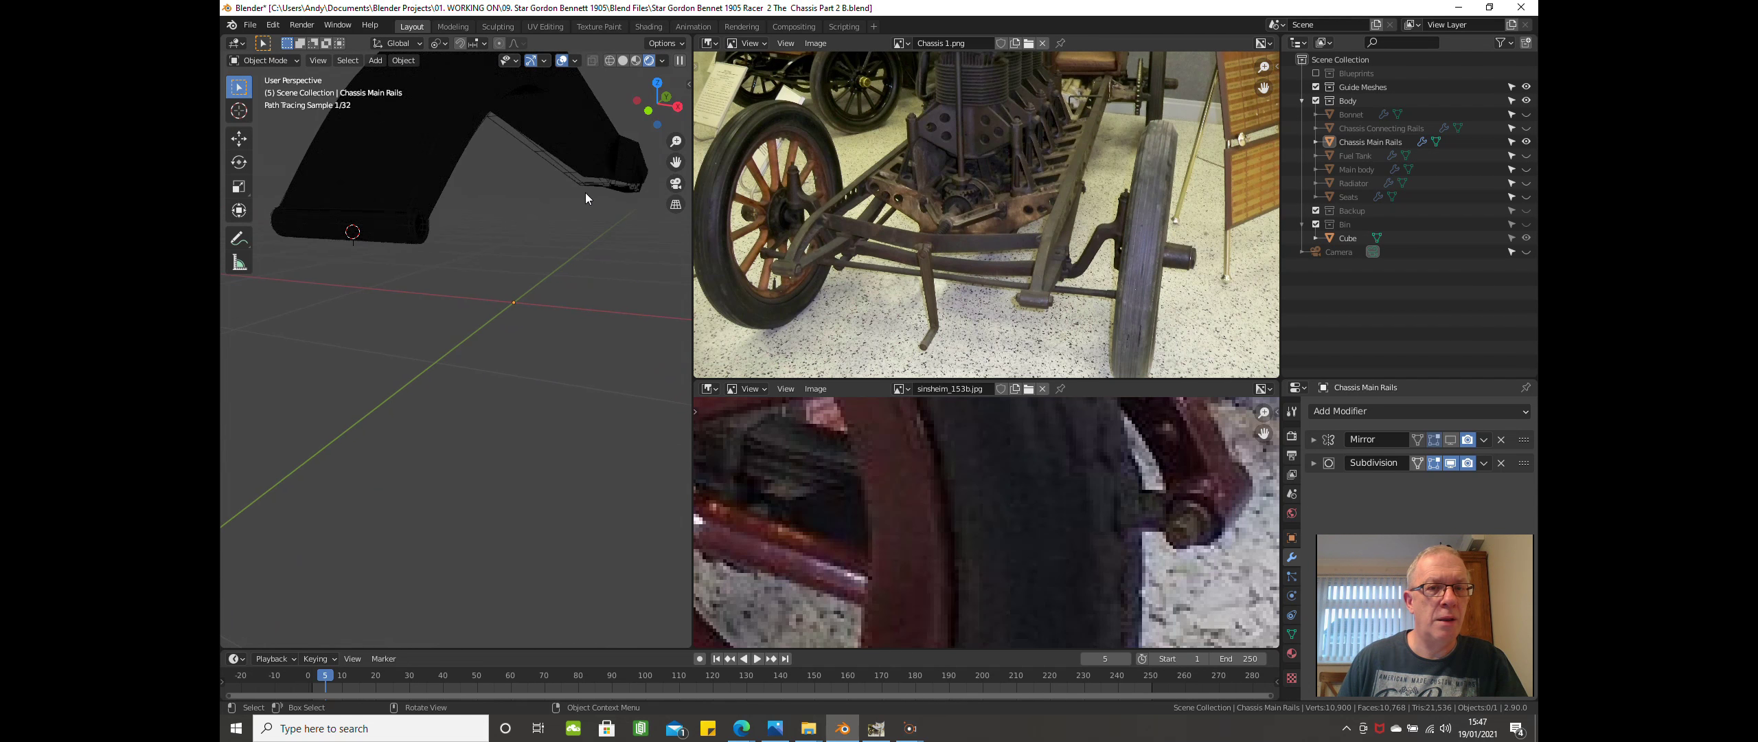
left_click(637, 60)
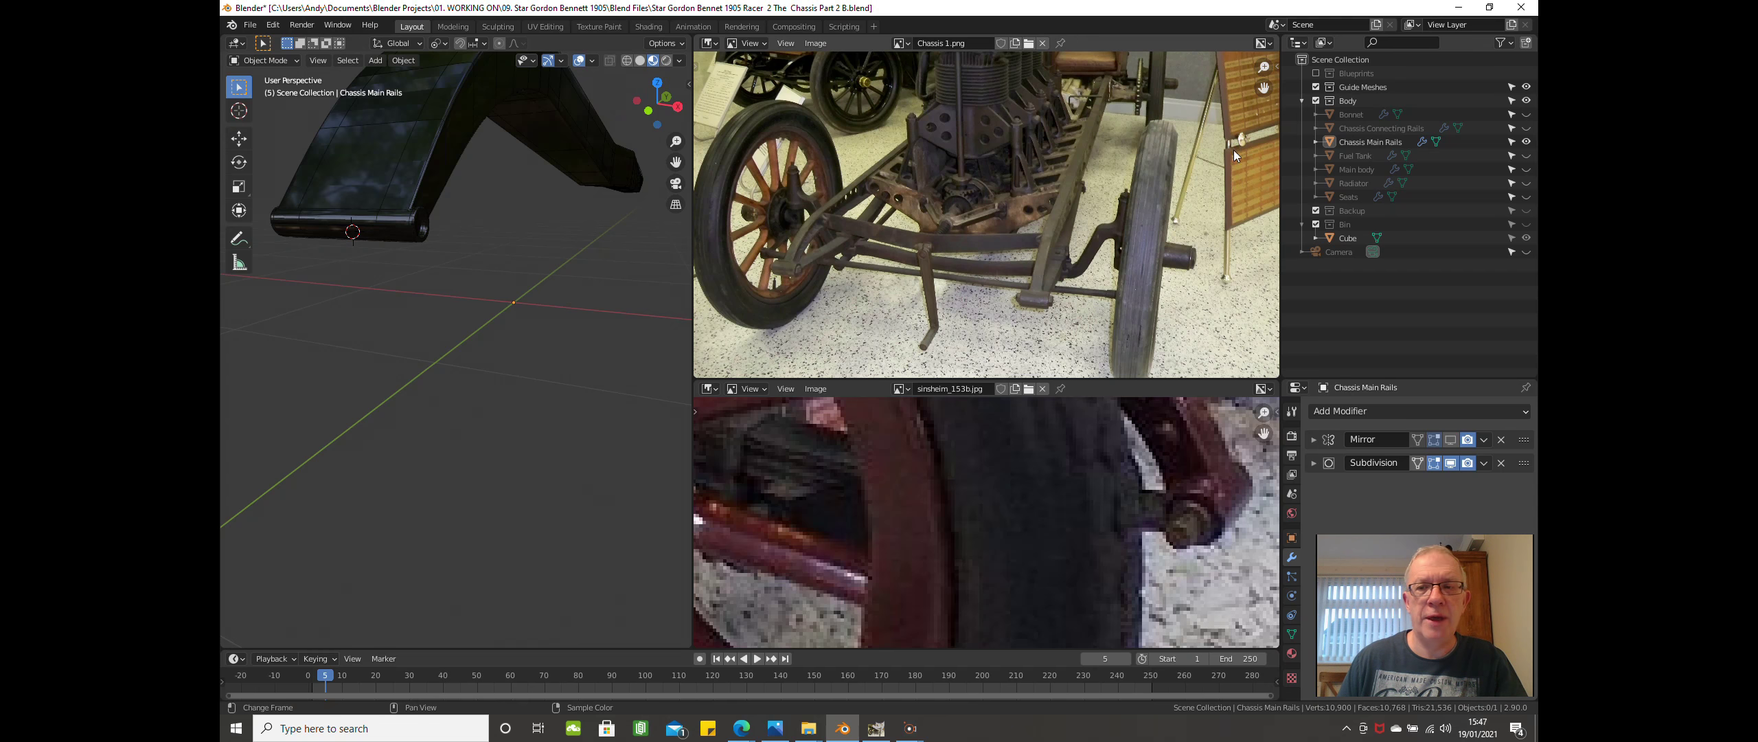
middle_click_drag(536, 258, 453, 214)
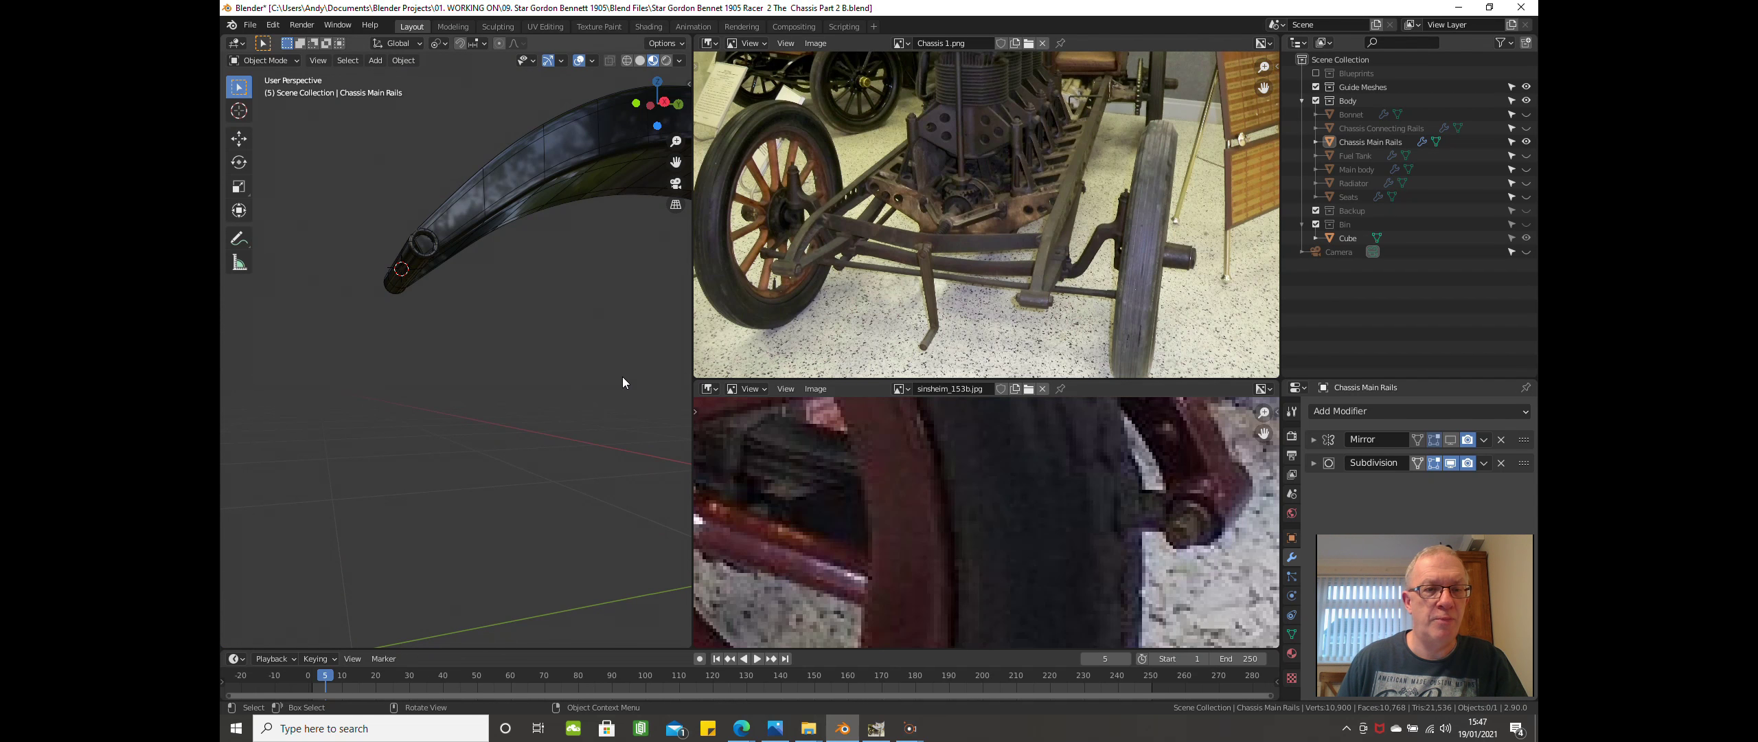
middle_click_drag(609, 375, 495, 393)
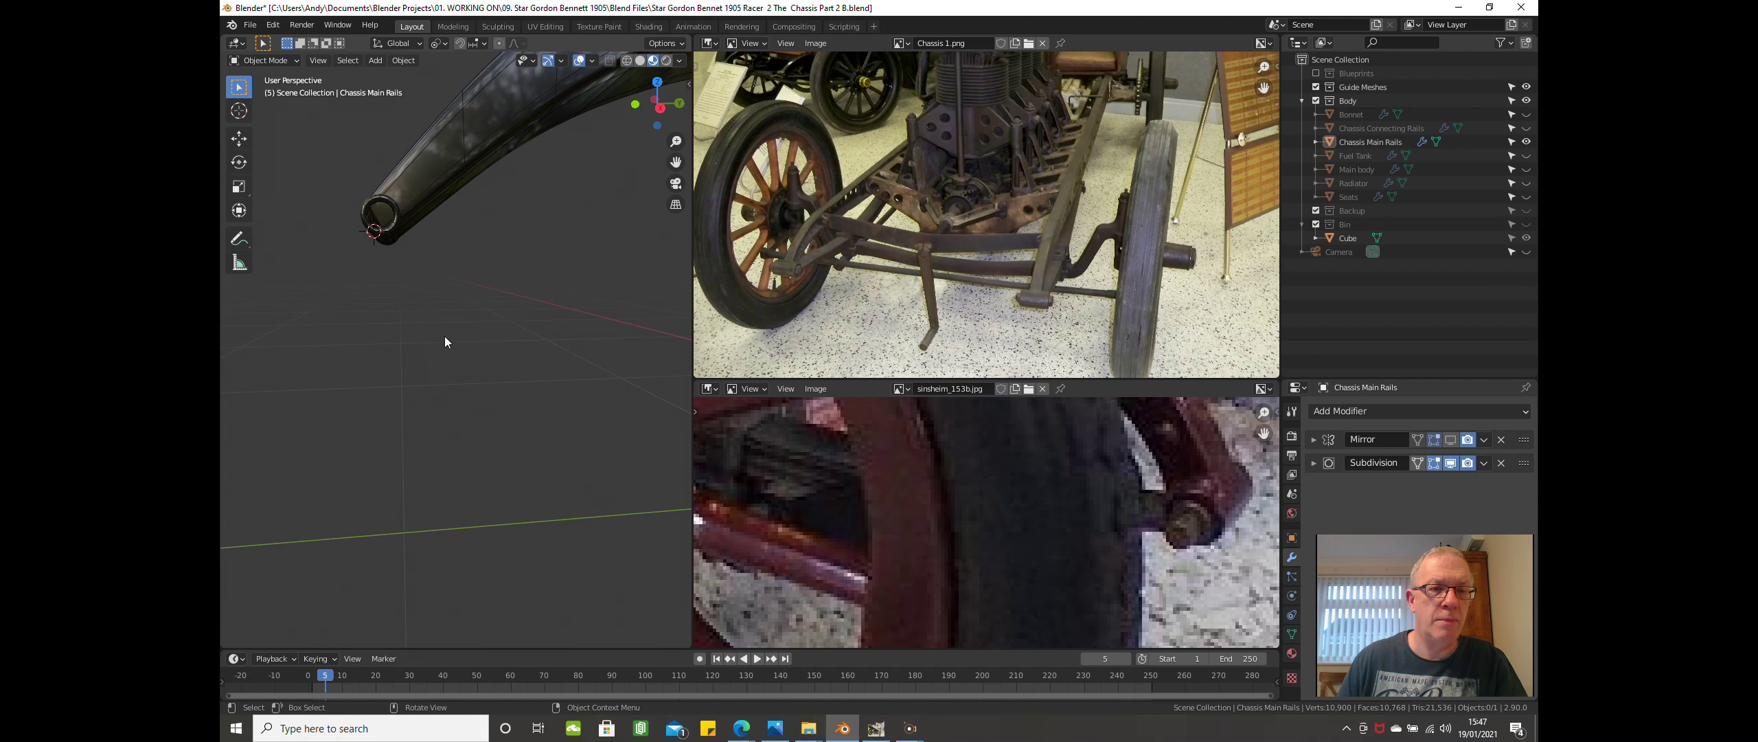
Select the Chassis Main Rails and scale its end tube loop up to 1.1114 in Edit Mode.
left_click(368, 214)
middle_click_drag(395, 231, 424, 277)
key("Tab")
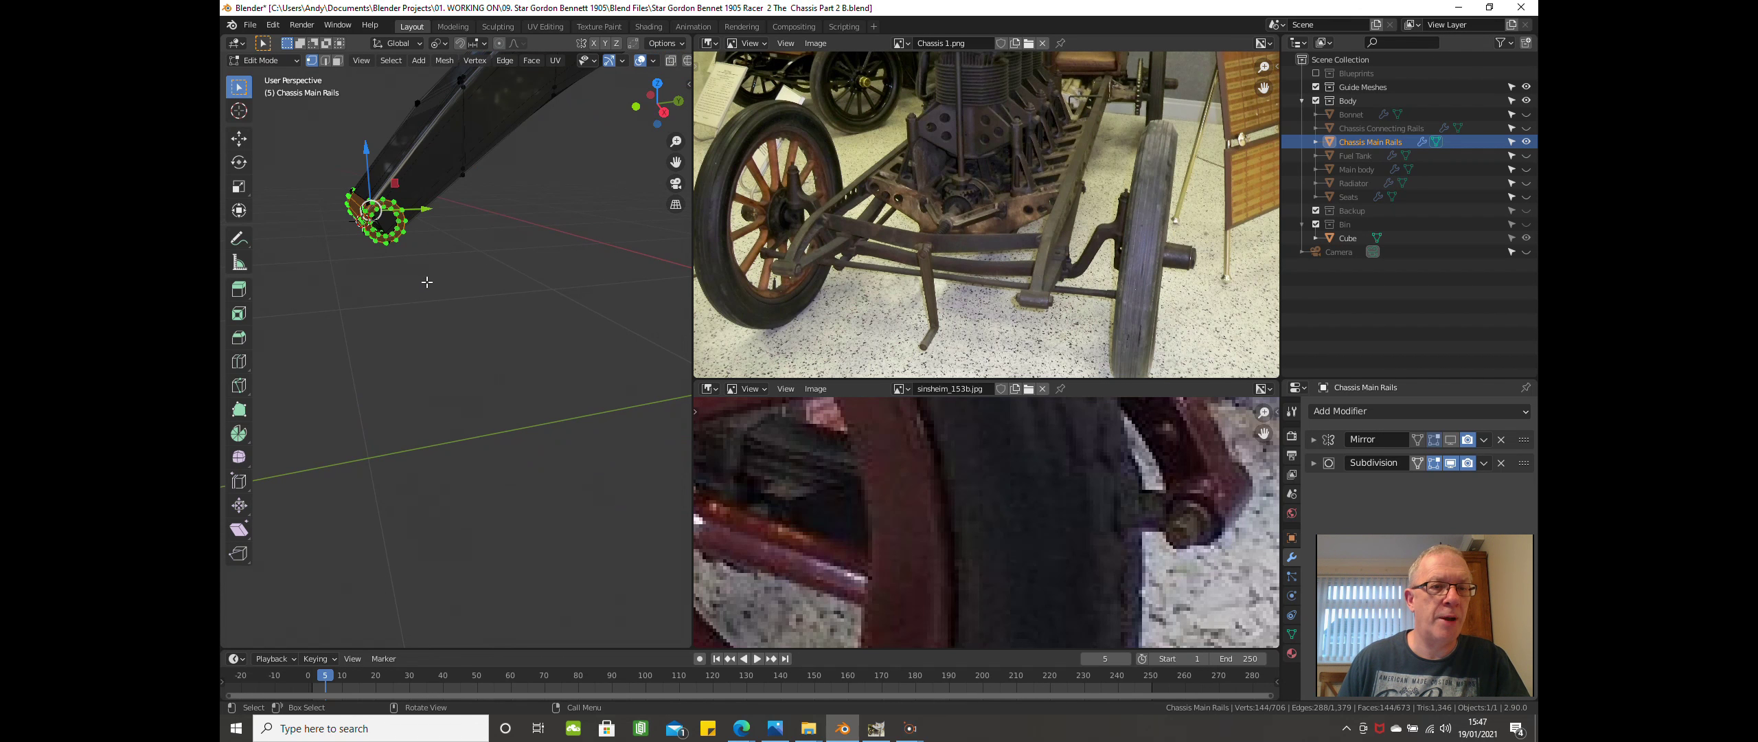
scroll(434, 263, "up", 2)
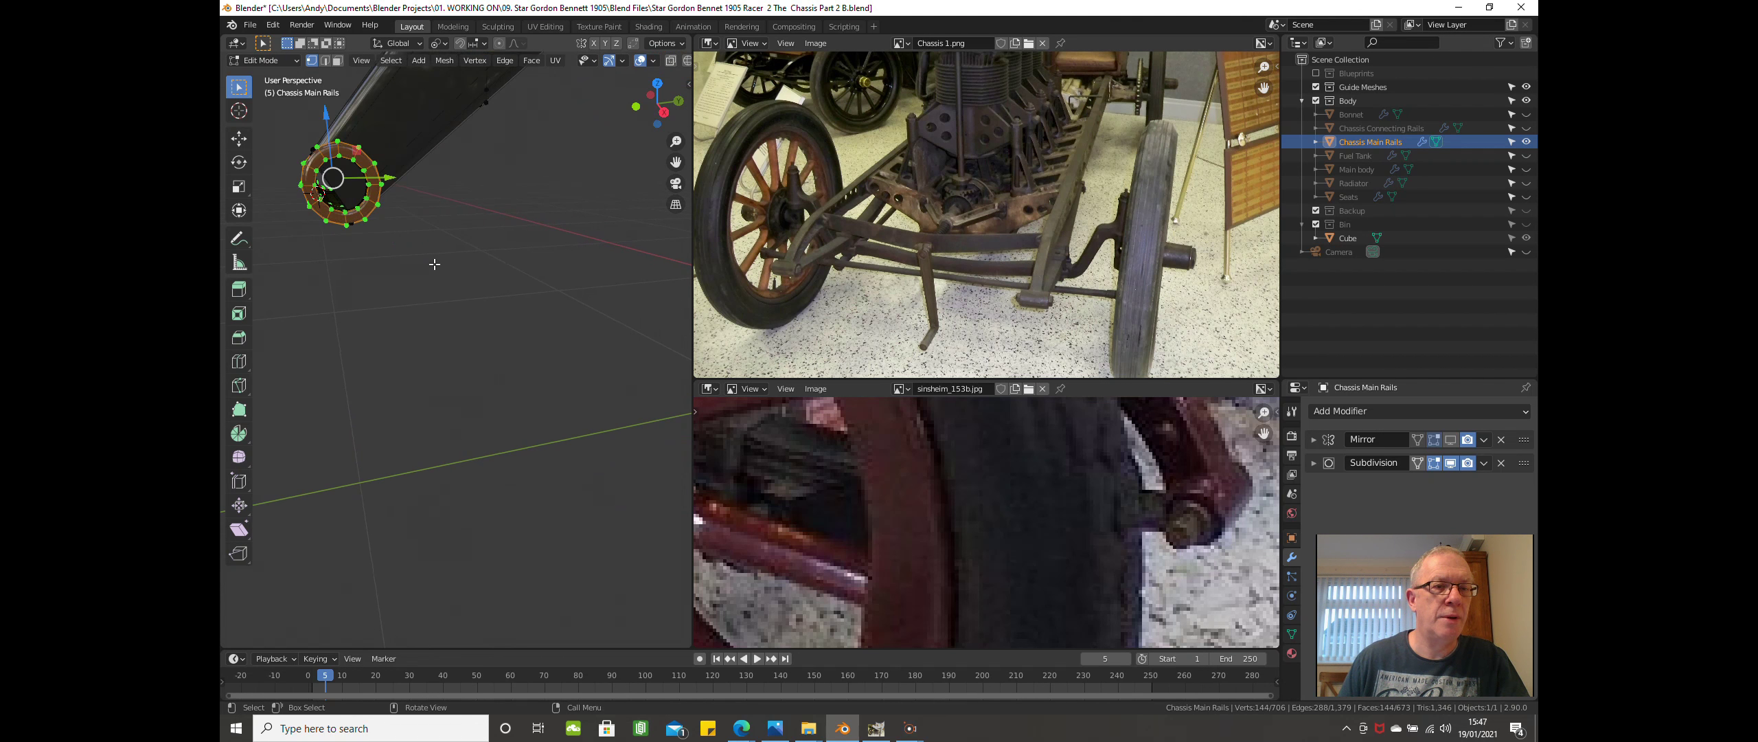
key("s")
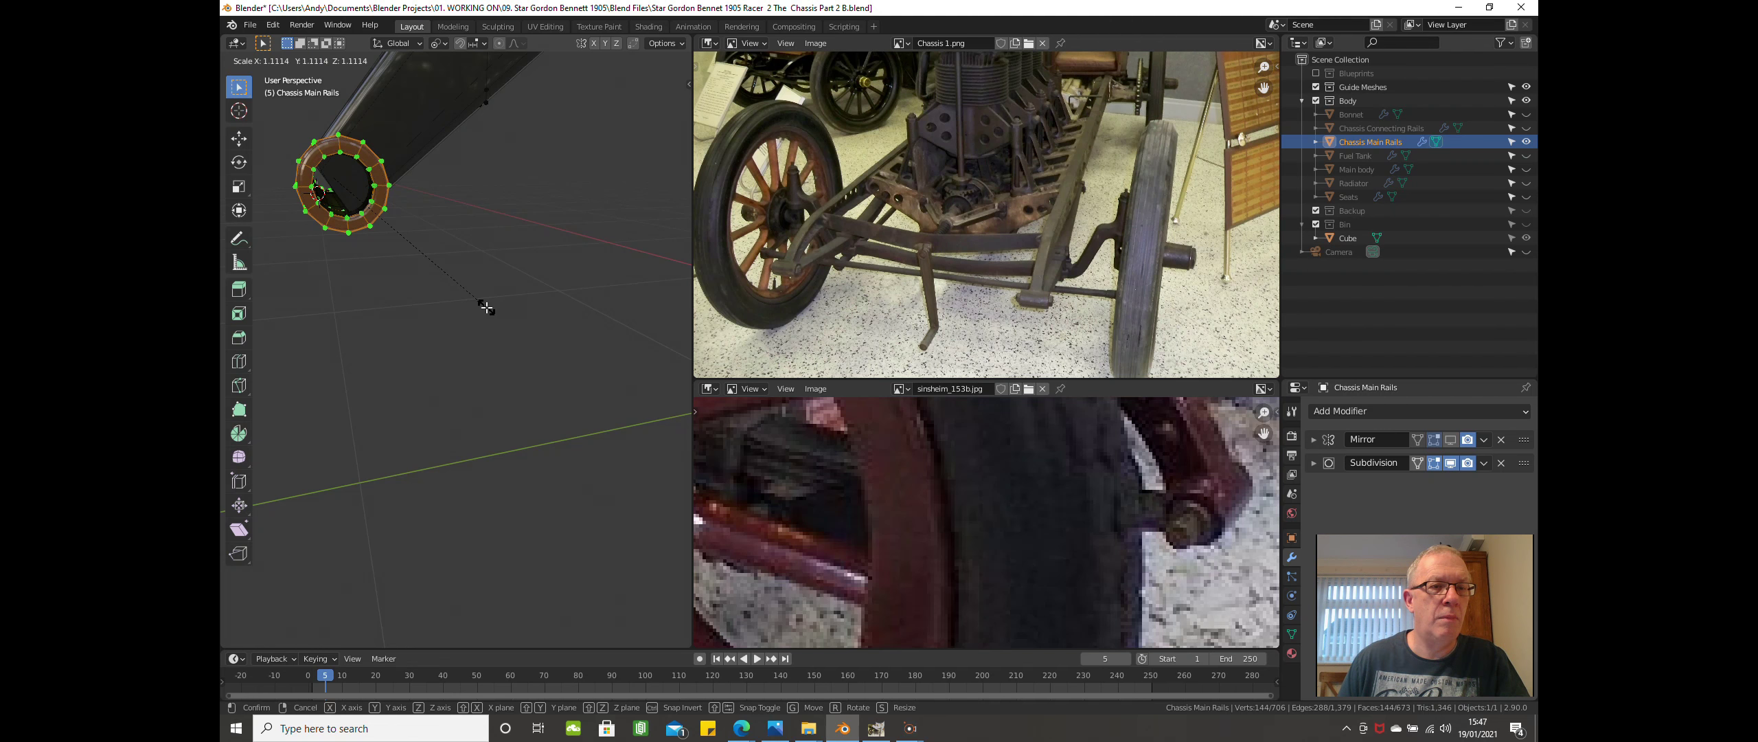
left_click(486, 307)
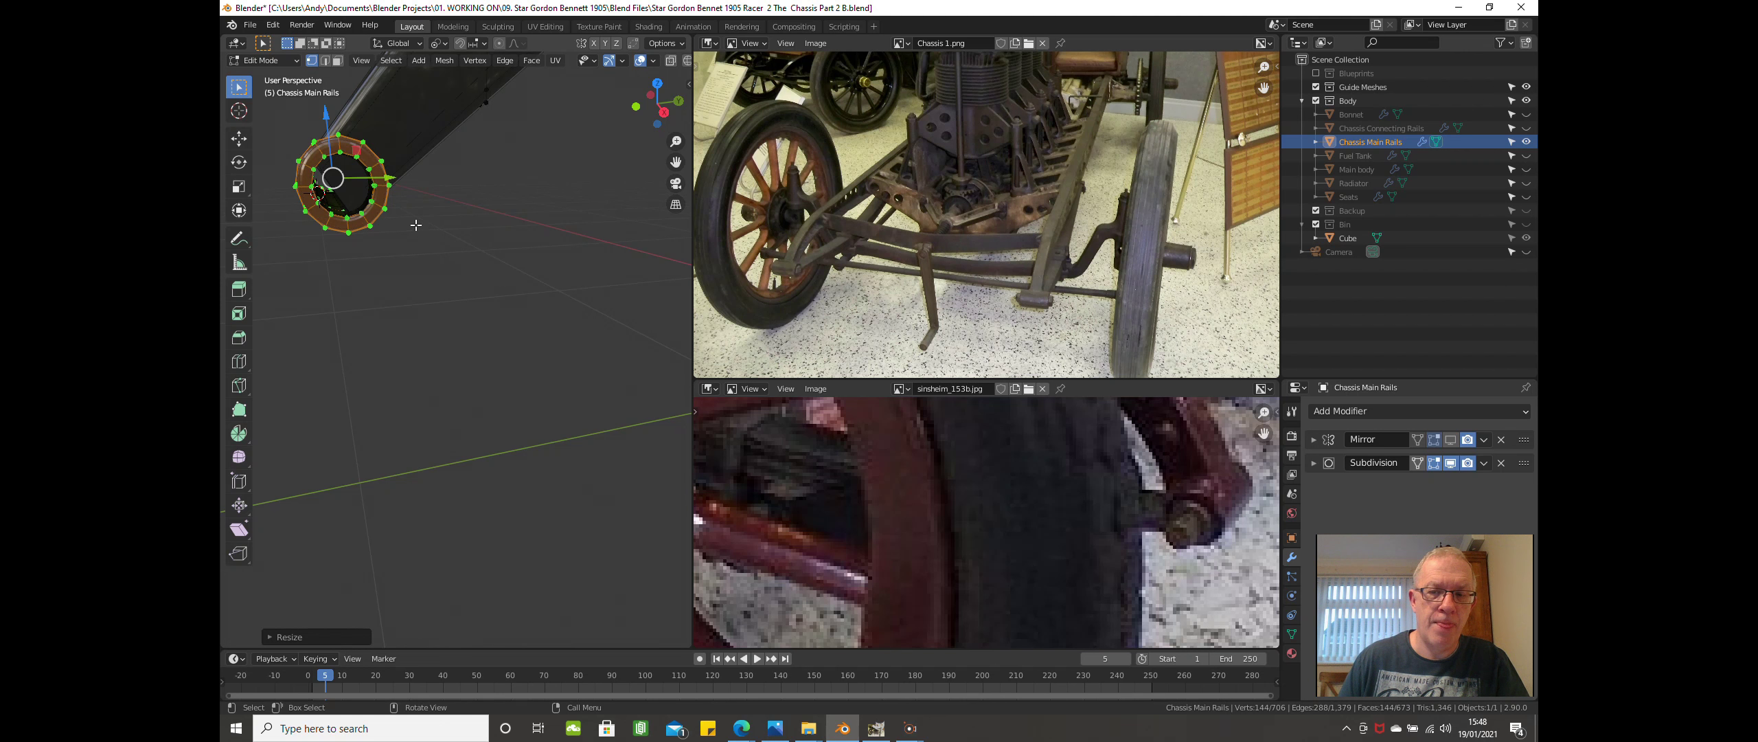
Scale the end loop along X only, narrowing it to about 0.93.
middle_click_drag(401, 223, 432, 299)
key("s")
key("x")
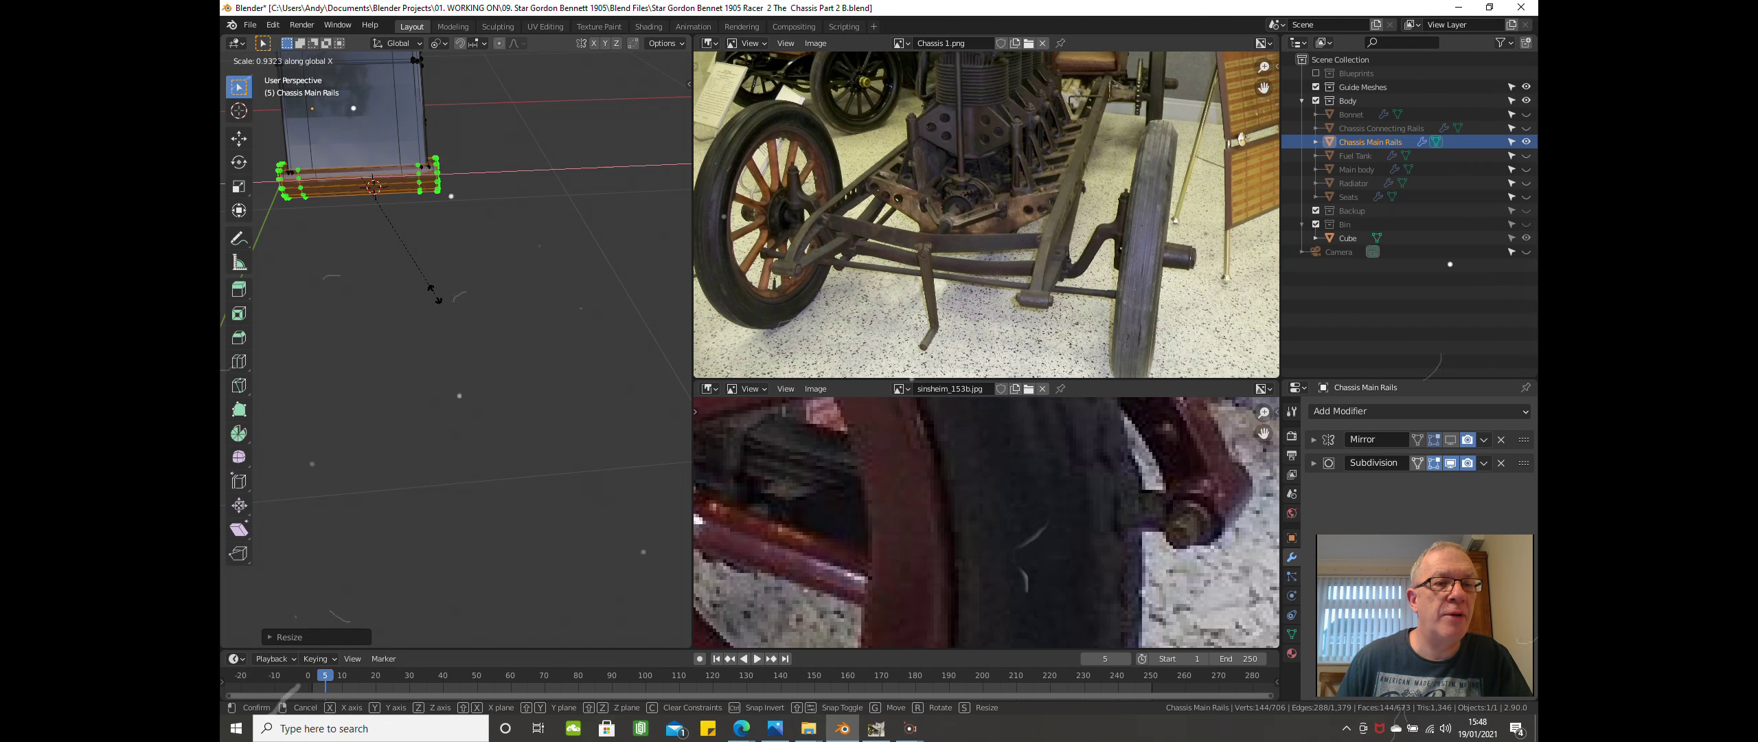
left_click(434, 293)
Orbit around the rail to inspect the slimmer spring-mount tube at its curved front tip.
middle_click_drag(434, 293, 501, 292)
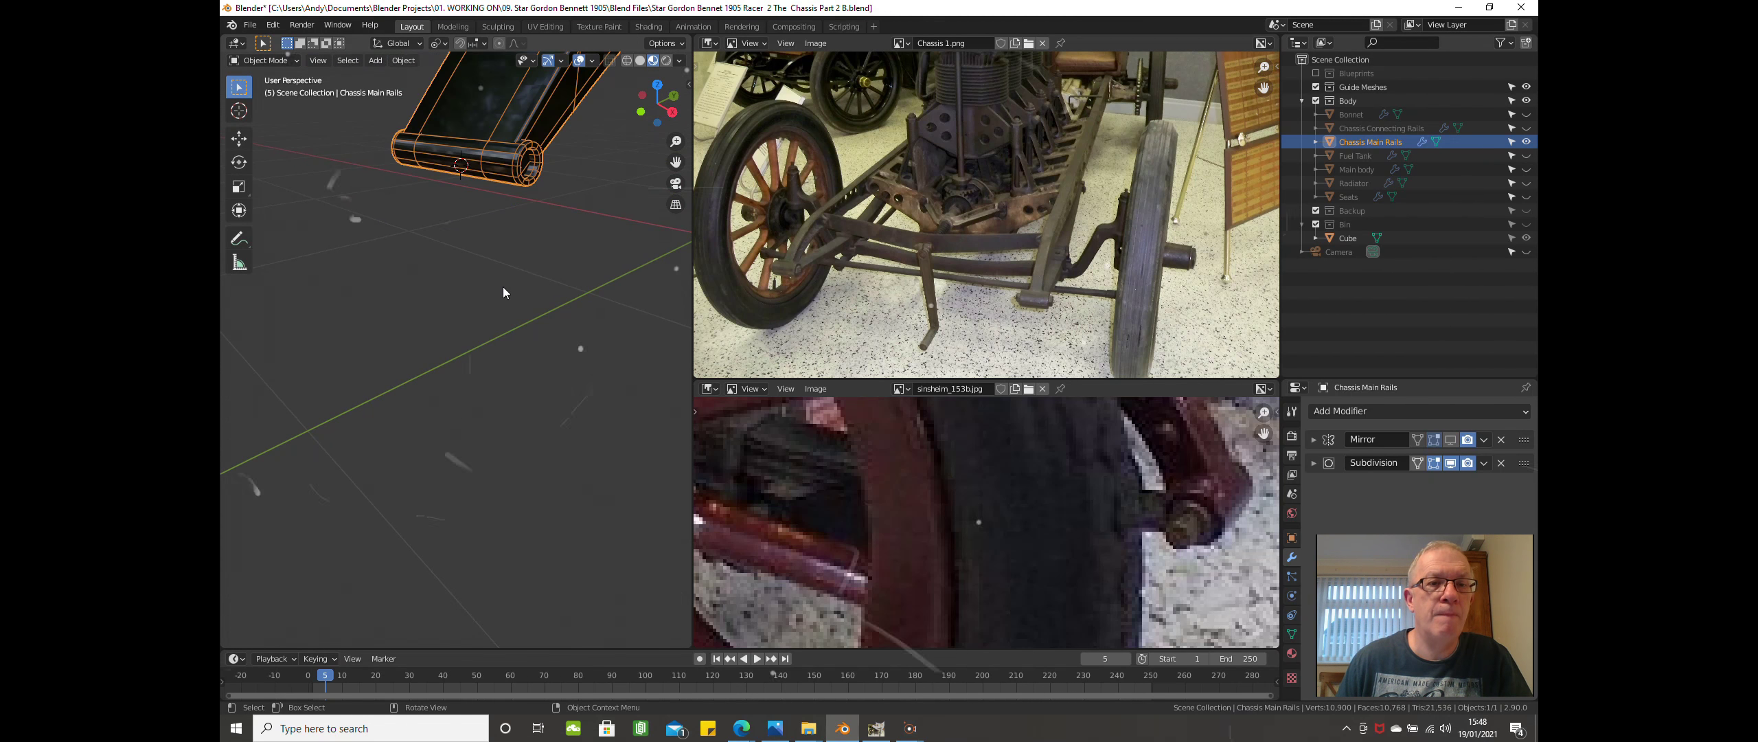
mouse_move(503, 300)
middle_mouse_down()
mouse_move(423, 274)
mouse_move(393, 296)
mouse_move(455, 289)
mouse_move(475, 306)
mouse_move(420, 282)
mouse_move(485, 281)
middle_mouse_up()
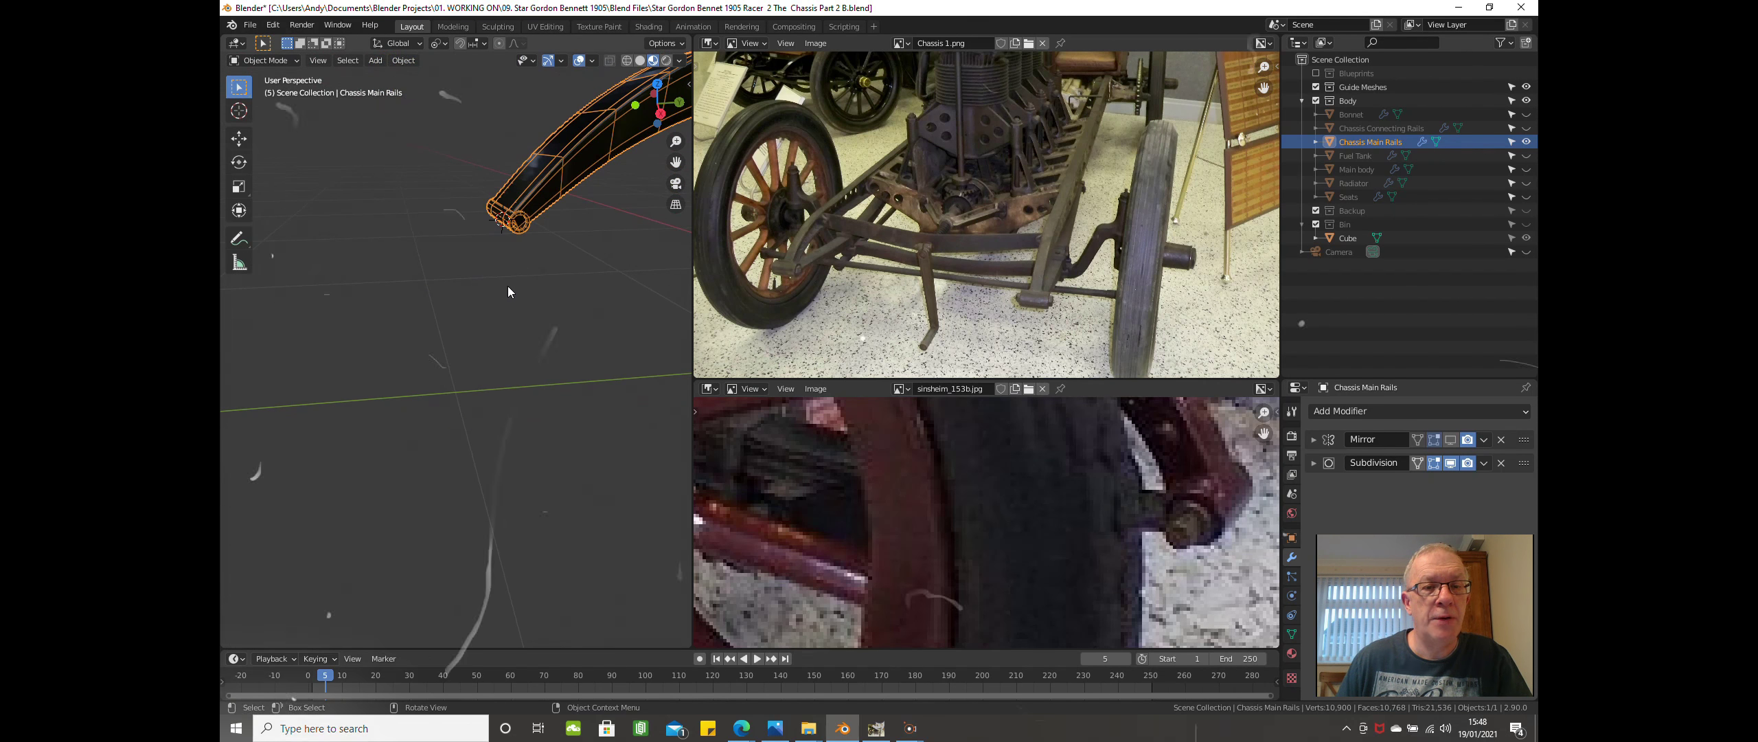